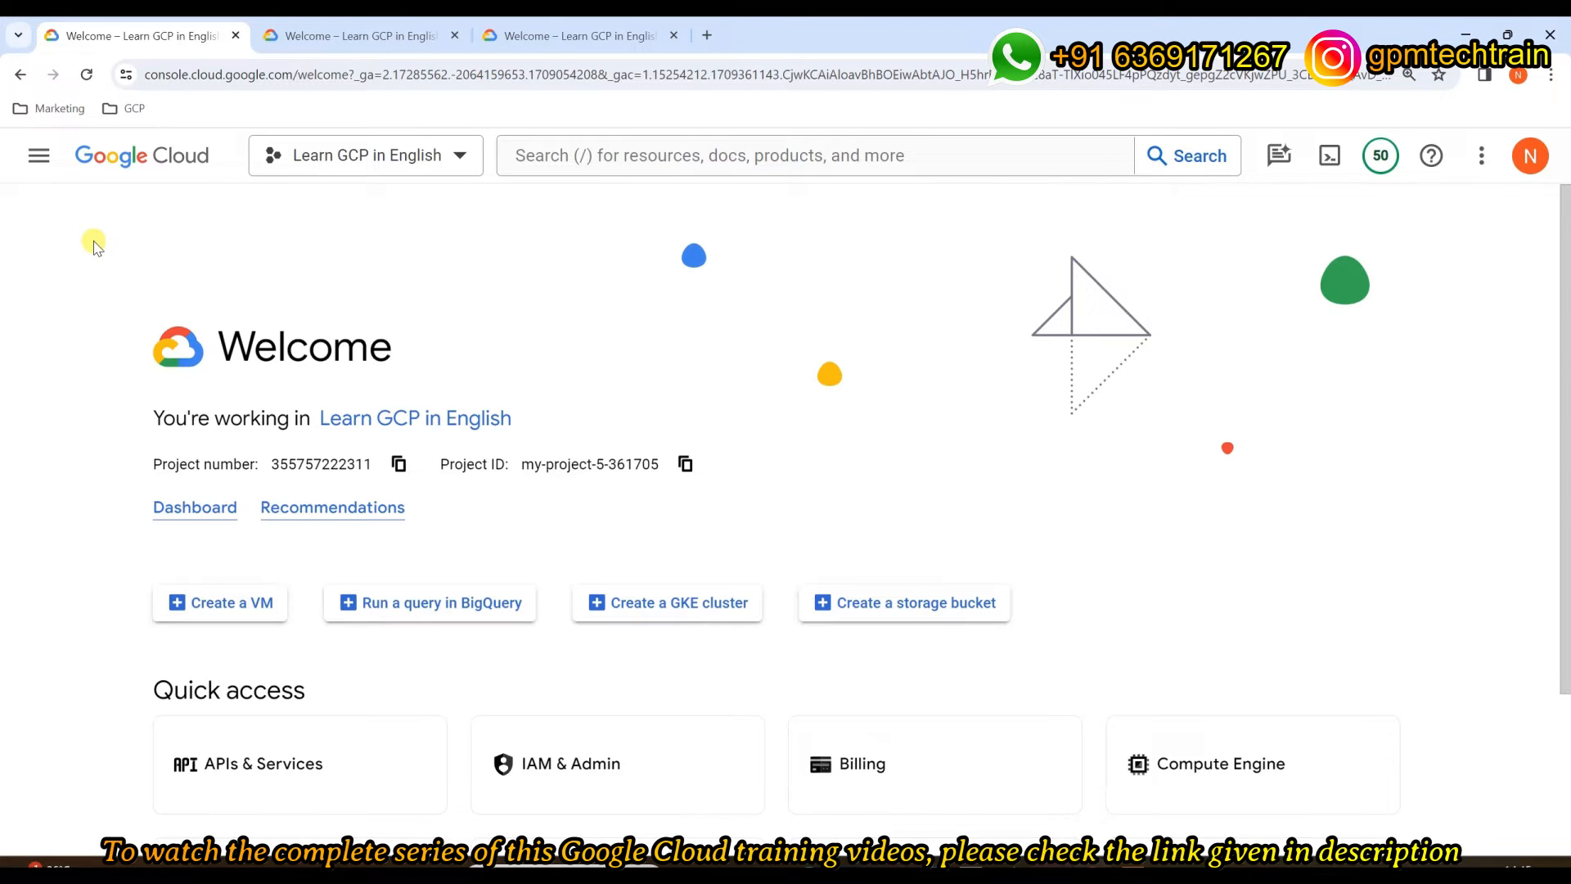
Step: Open the VPC networks list from the navigation menu
left_click(40, 157)
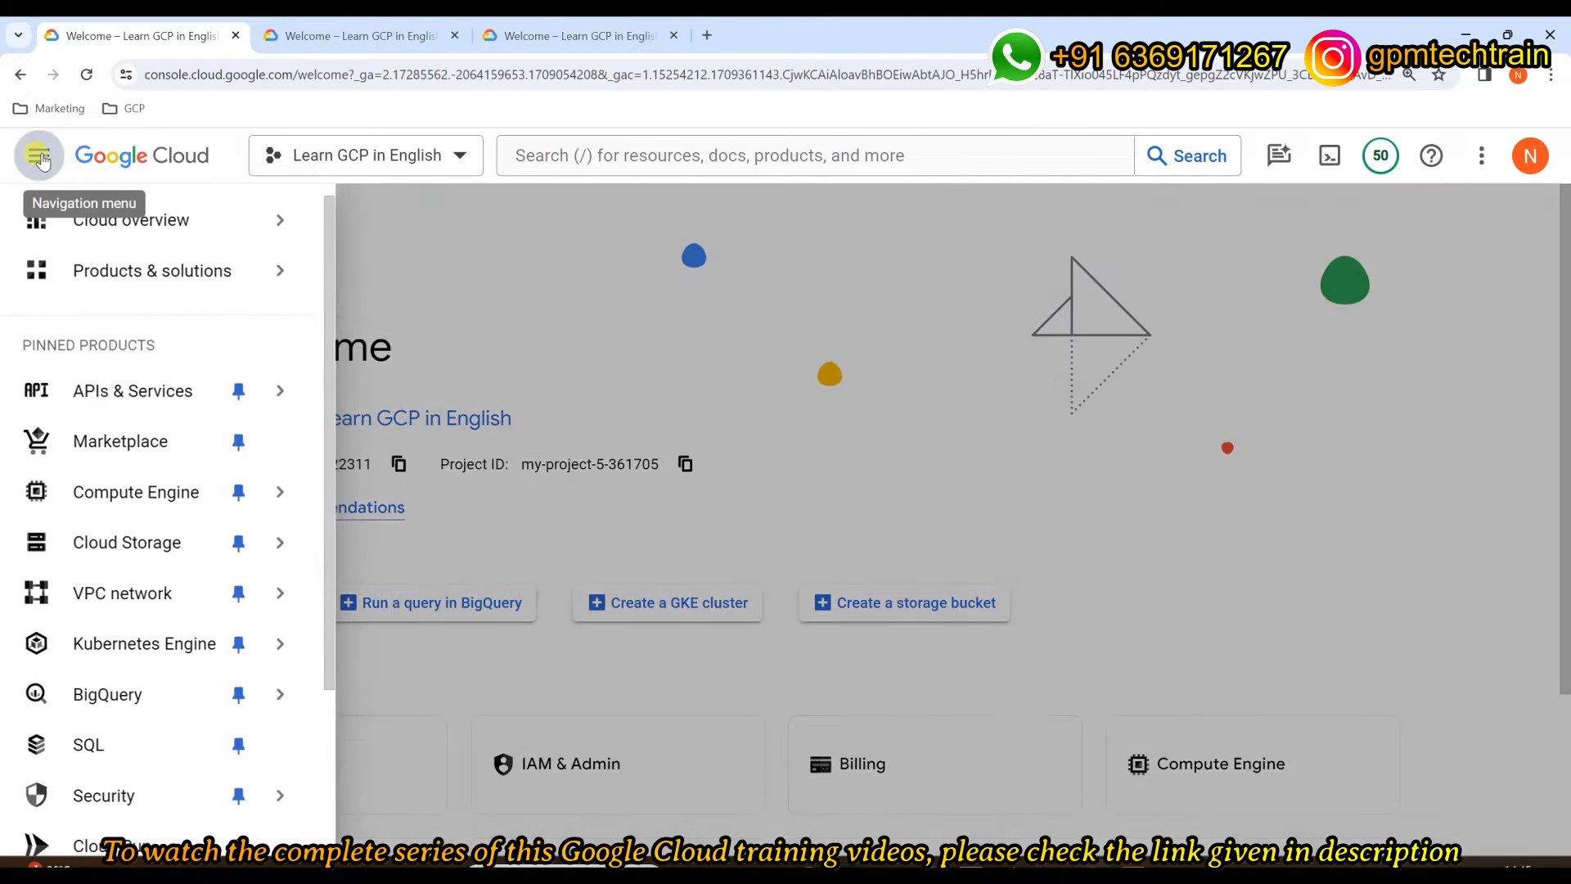
mouse_move(77, 596)
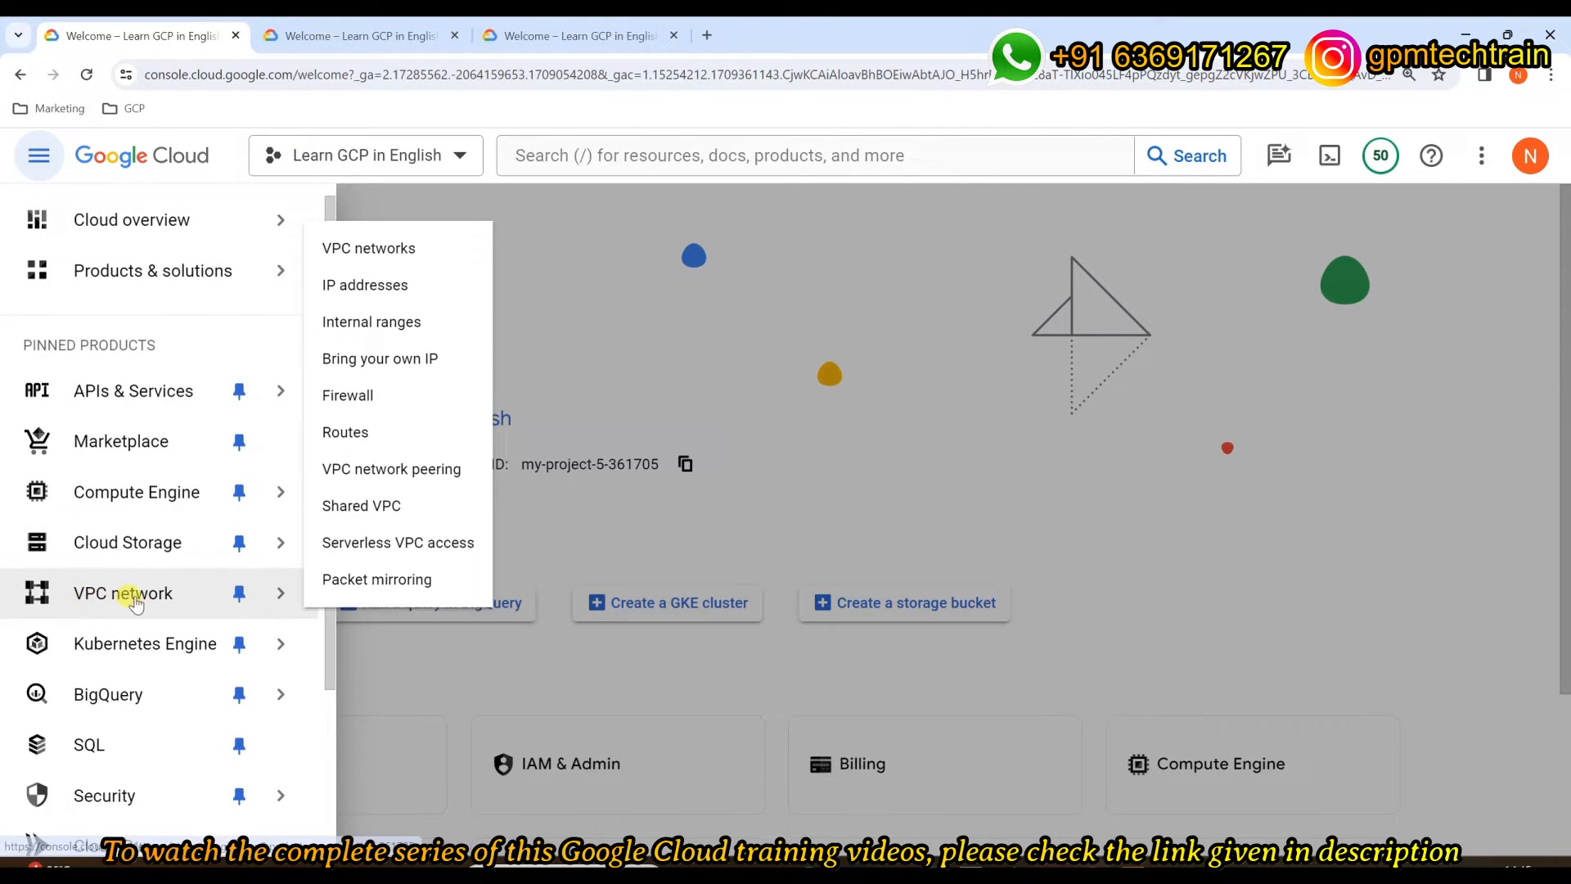
left_click(133, 599)
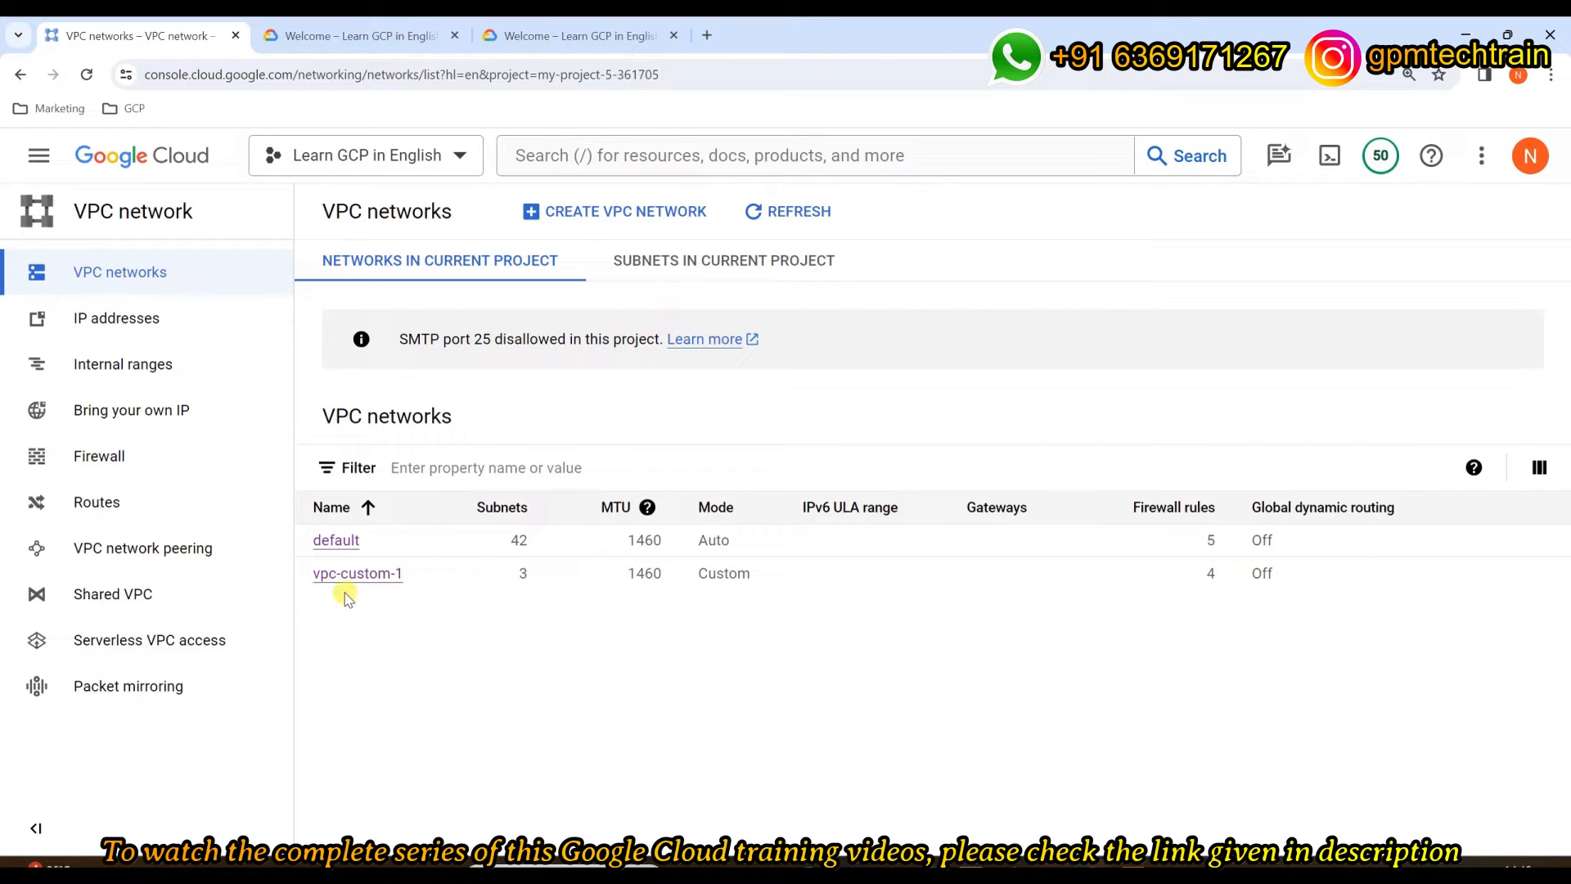
Step: Review vpc-custom-1's subnets delhi-1, mumbai-1 and mumbai-2, then return to the networks list
left_click_drag(549, 578, 513, 582)
left_click(380, 578)
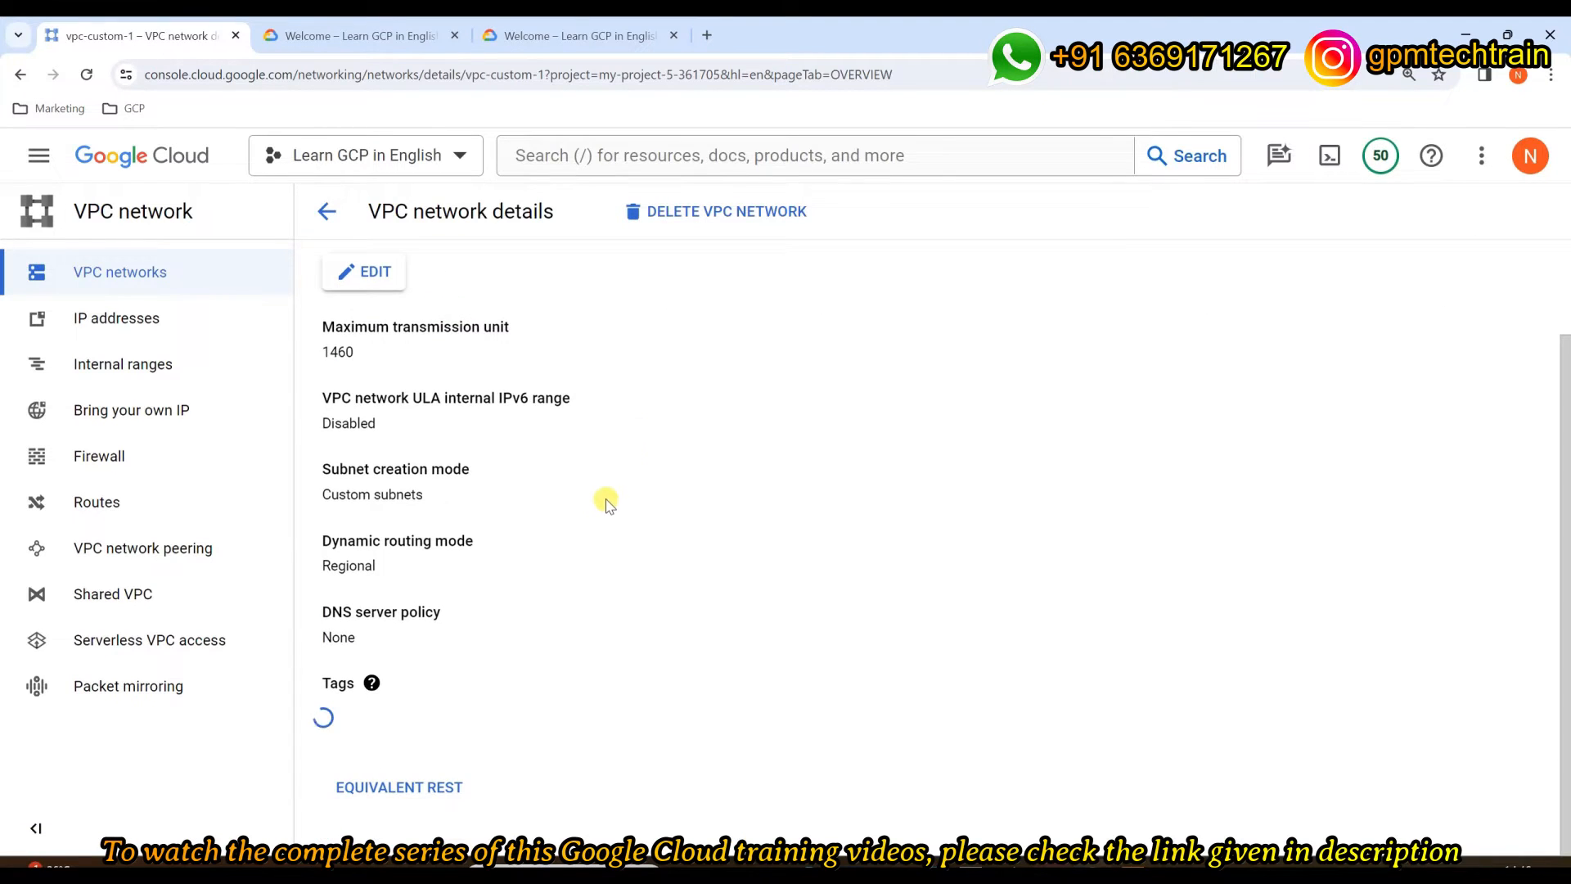
left_click(552, 325)
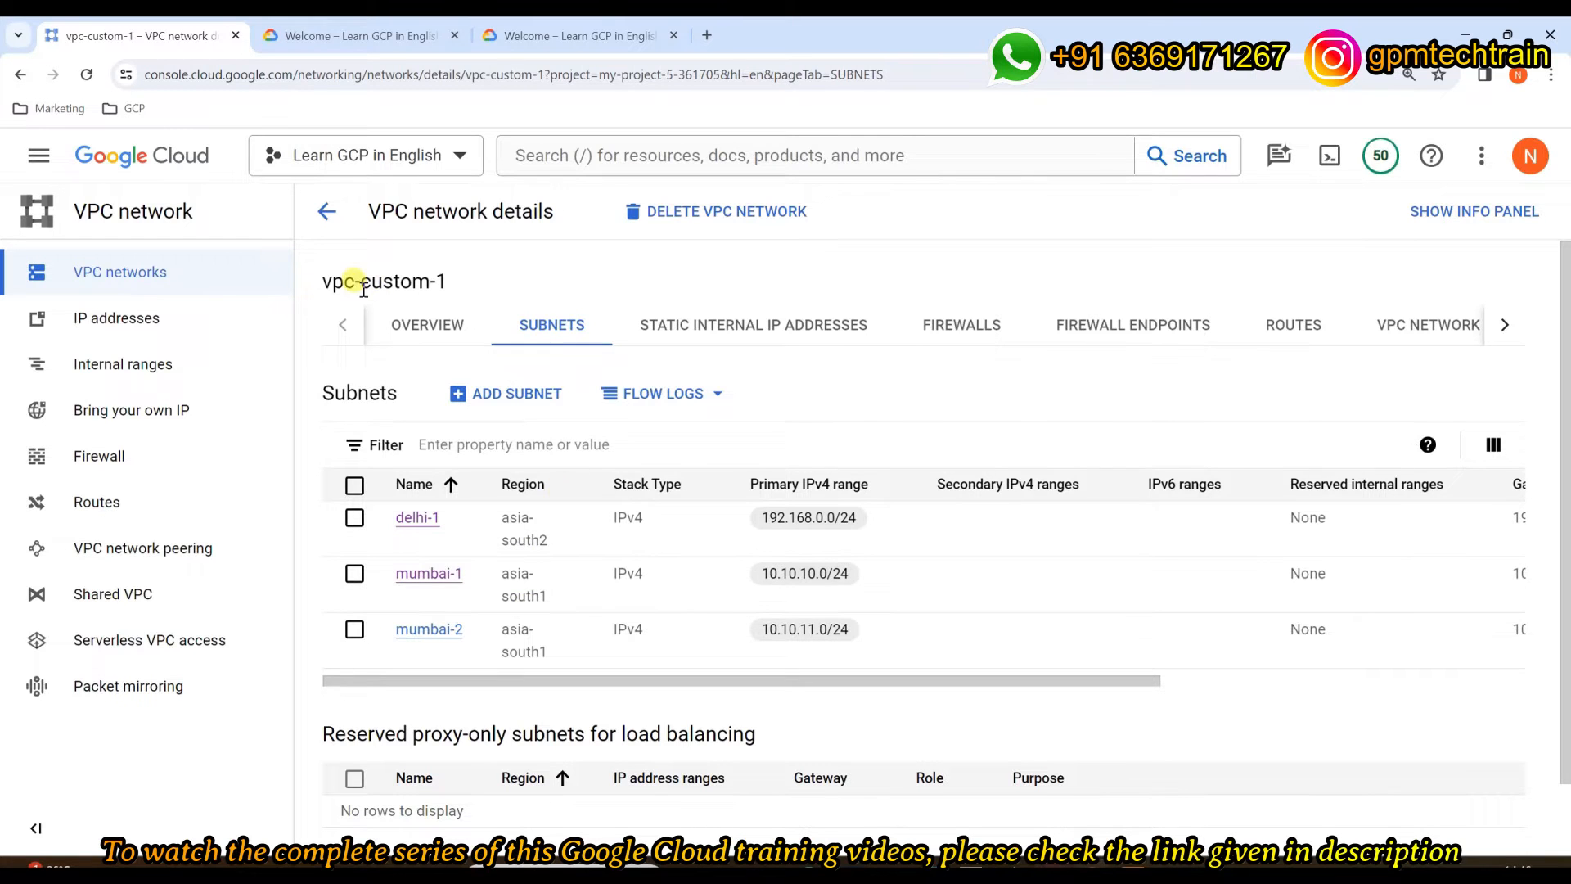
left_click(317, 226)
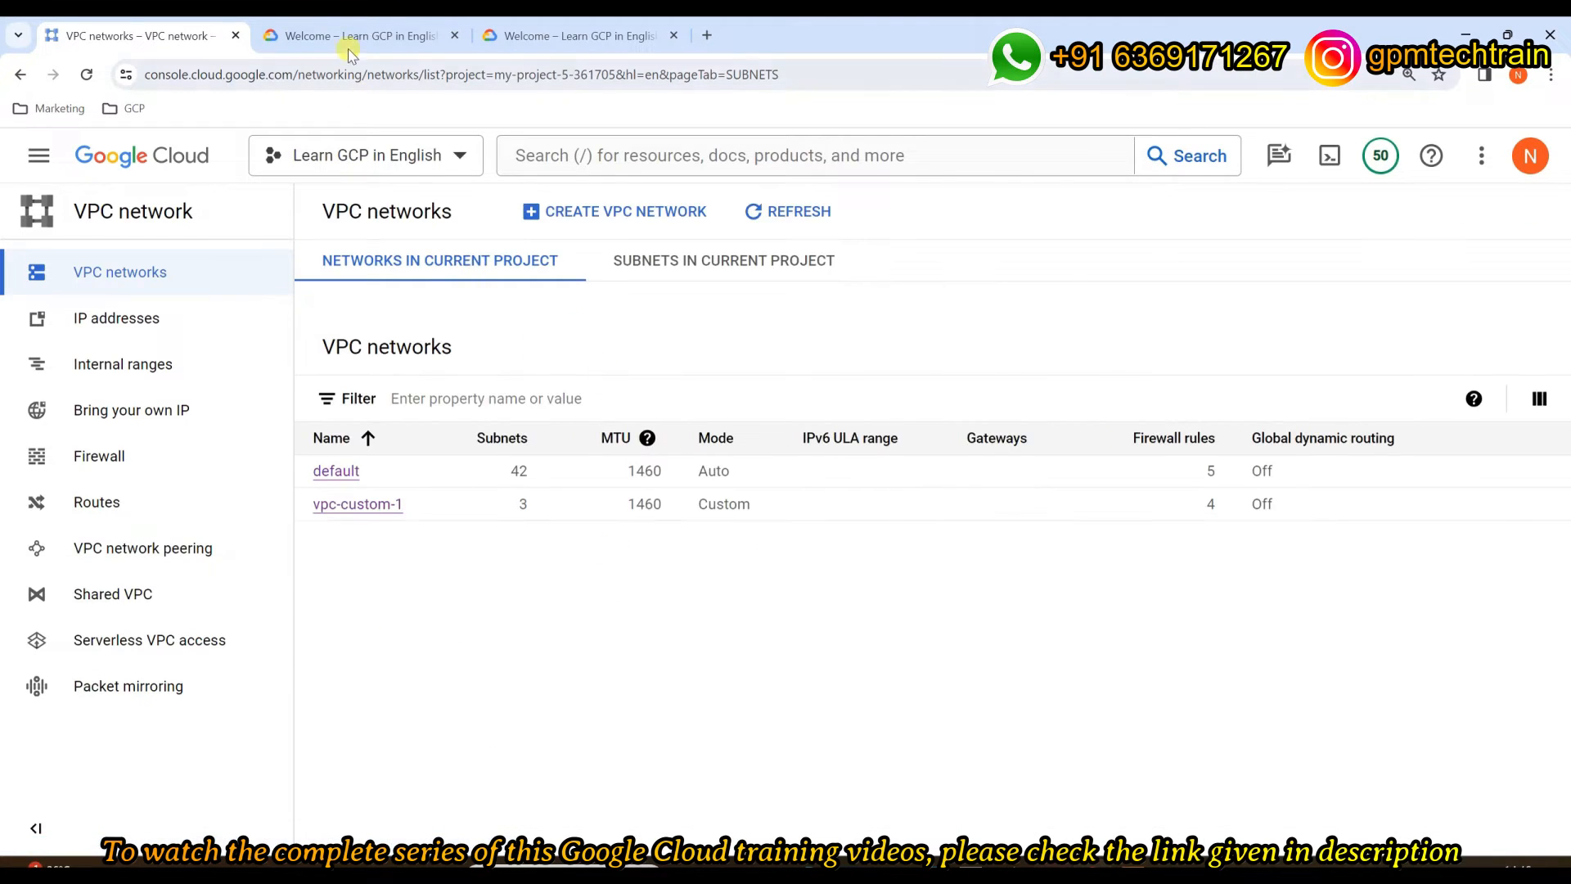
Step: In the second tab, bring up the Compute Engine VM instances (my-vm-1, my-vm-2, my-vm-3), then return to VPC networks
left_click(348, 49)
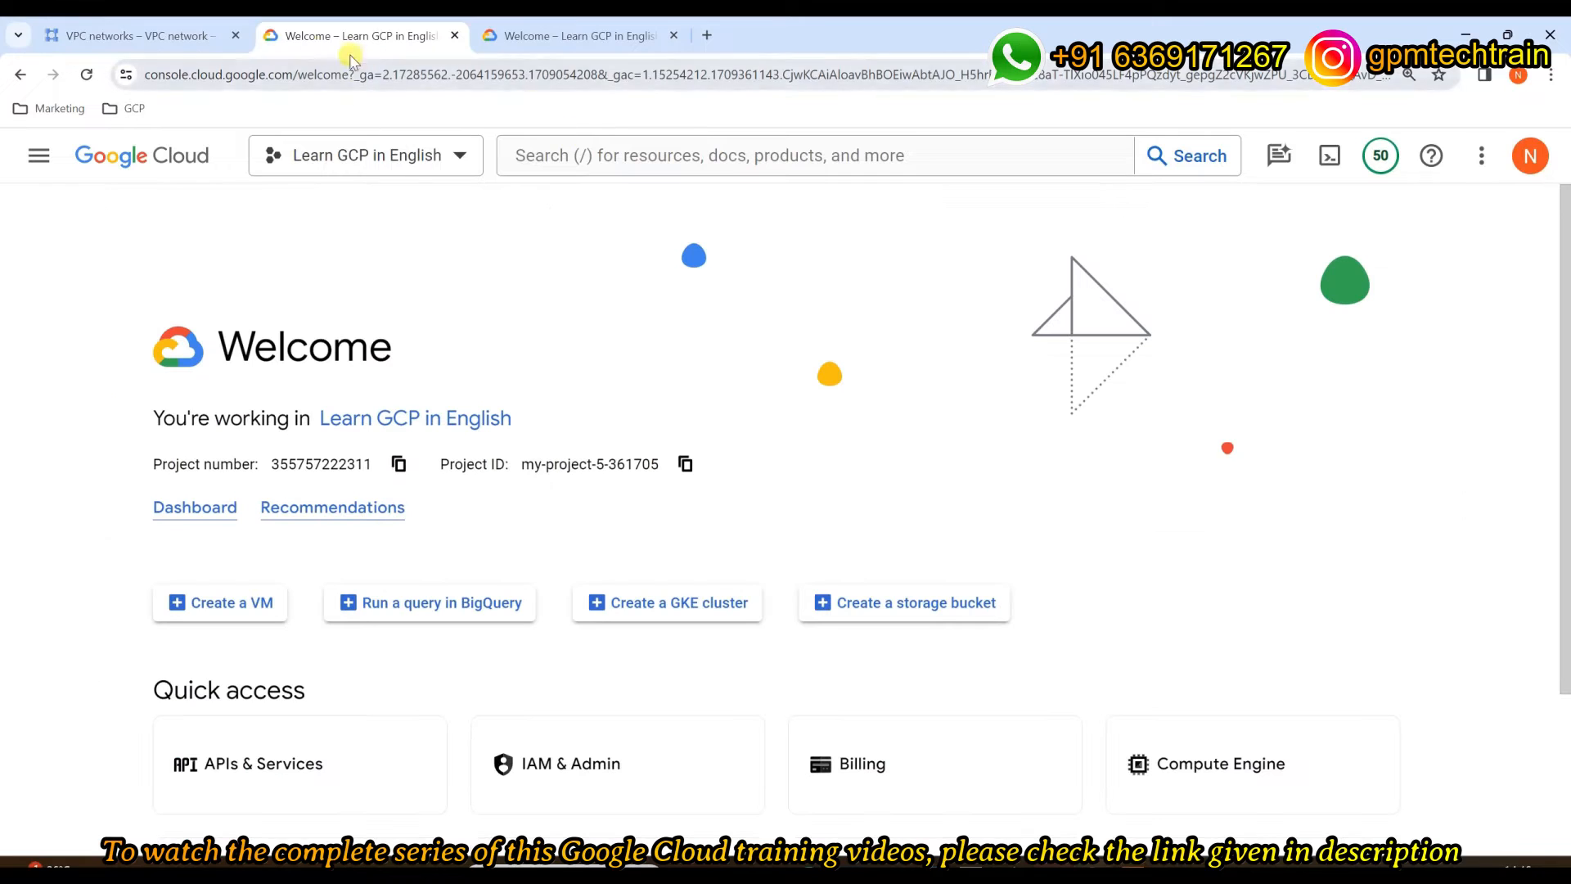
left_click(841, 148)
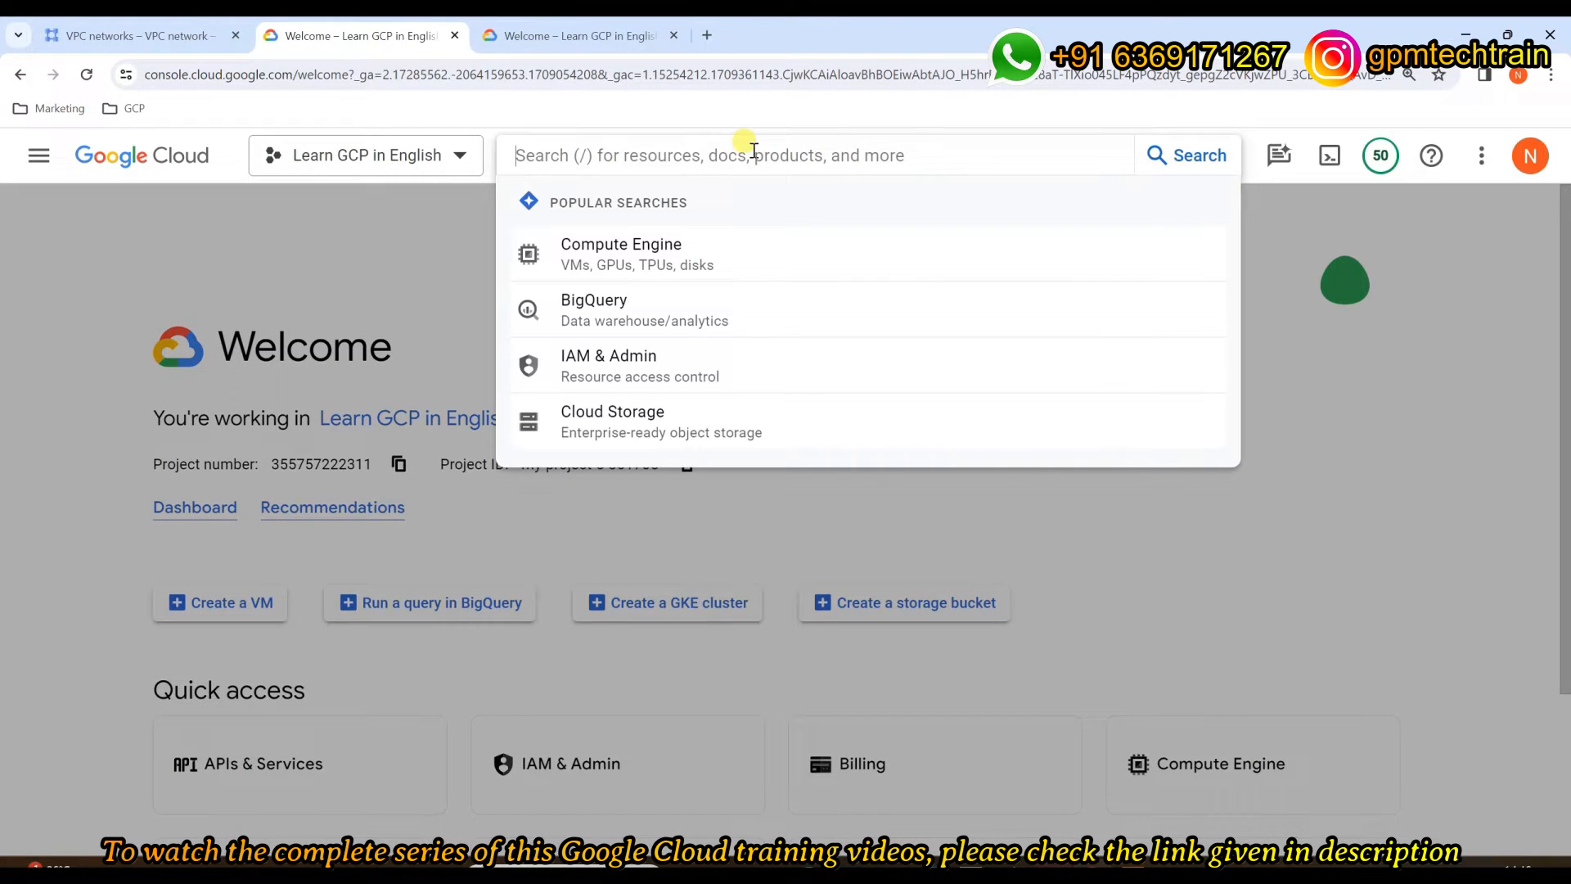
left_click(625, 248)
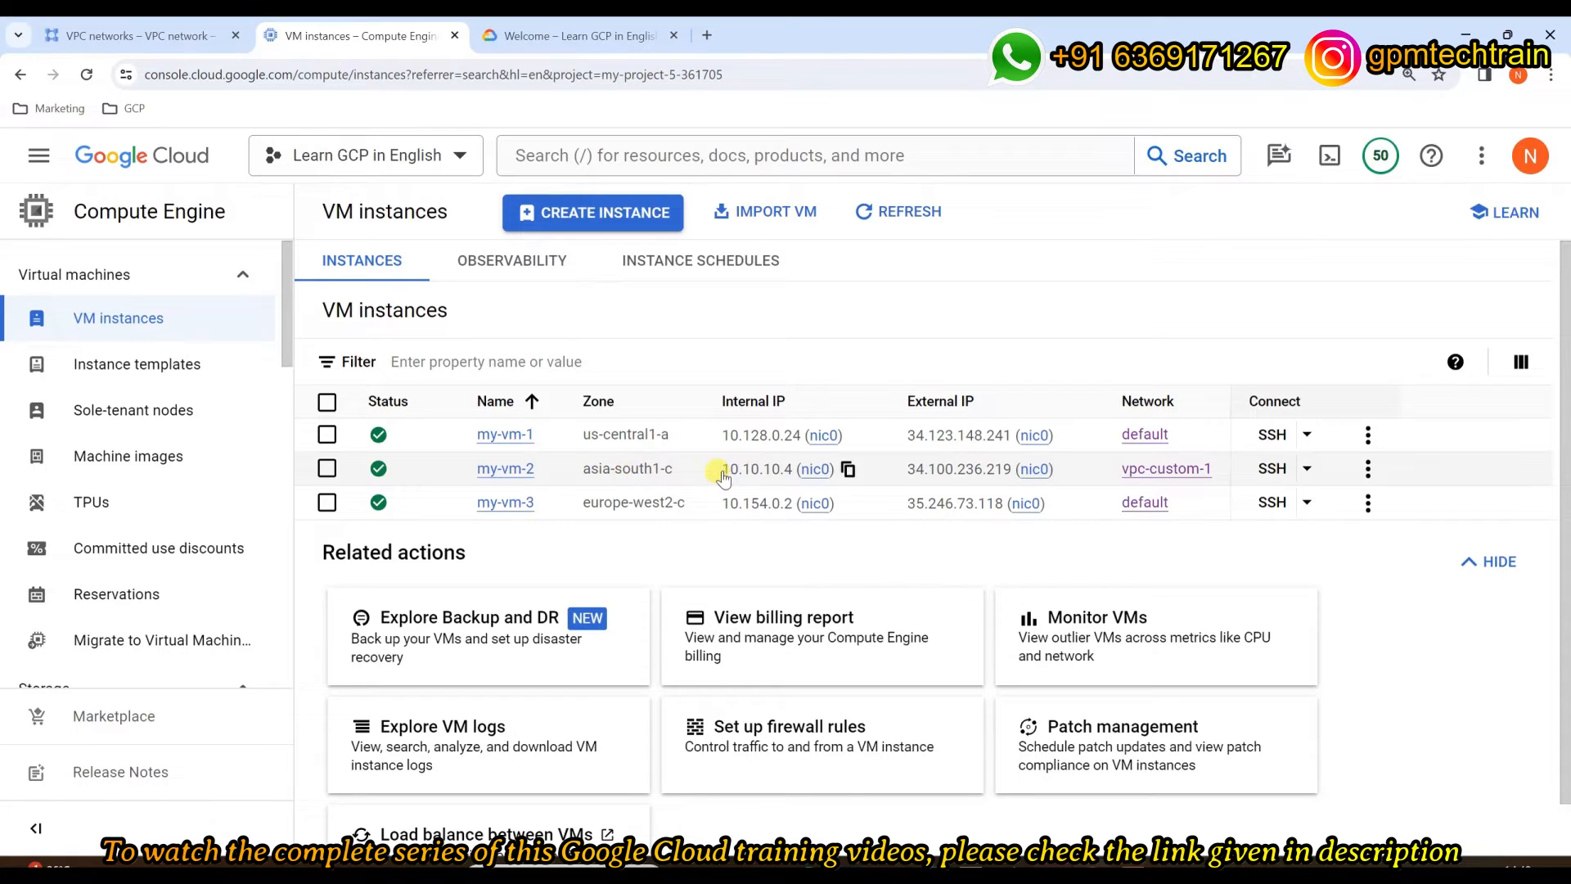
left_click(103, 33)
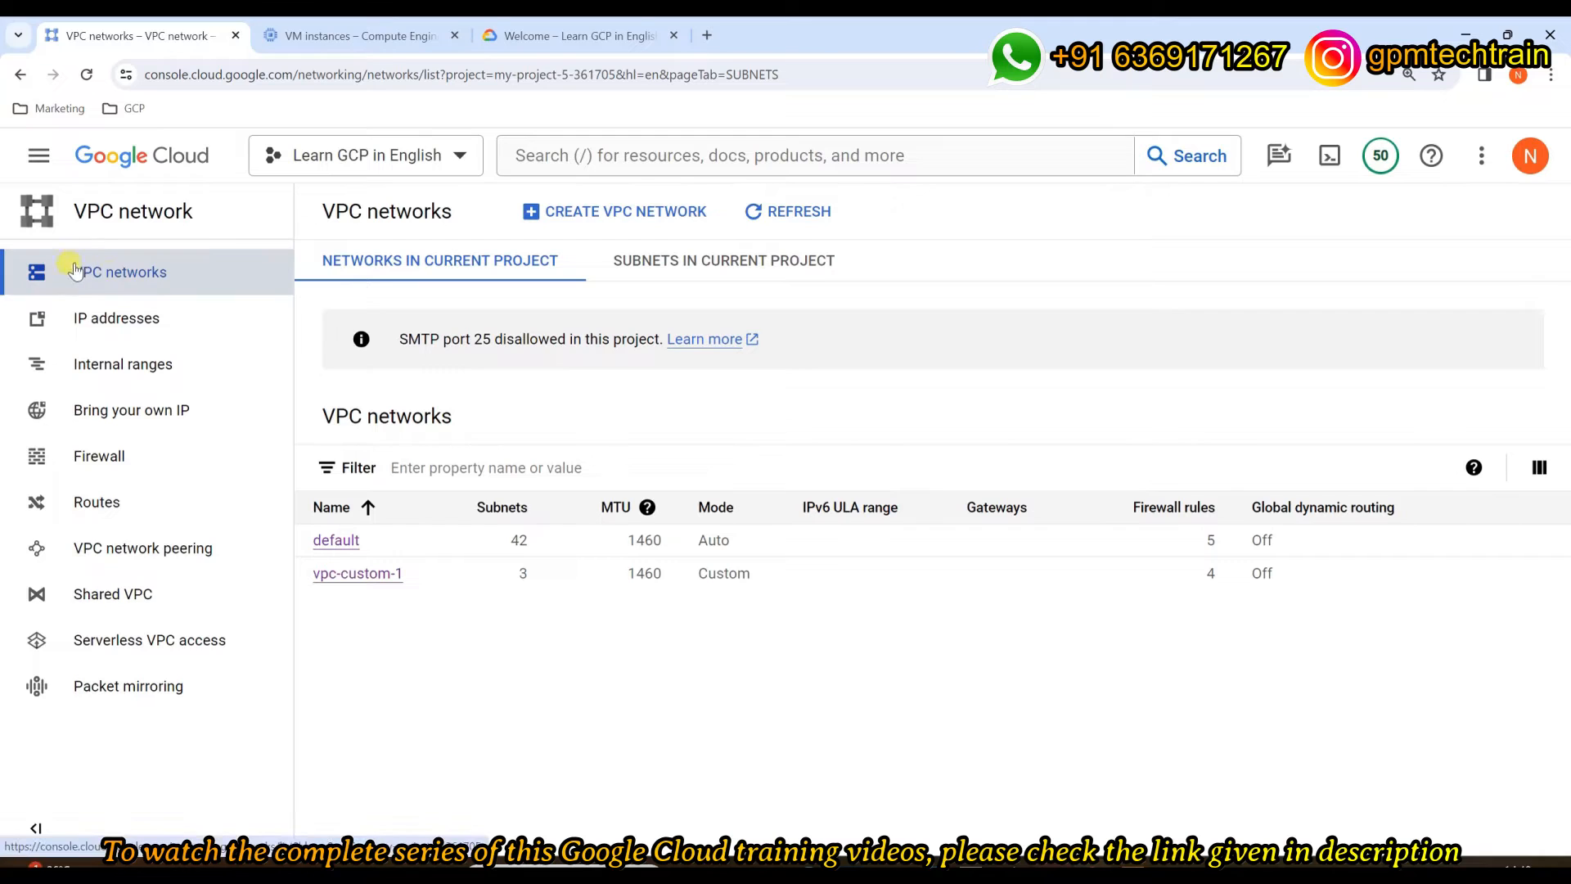
Step: Open the Firewall policies page and dismiss the page-moved notice
left_click(141, 463)
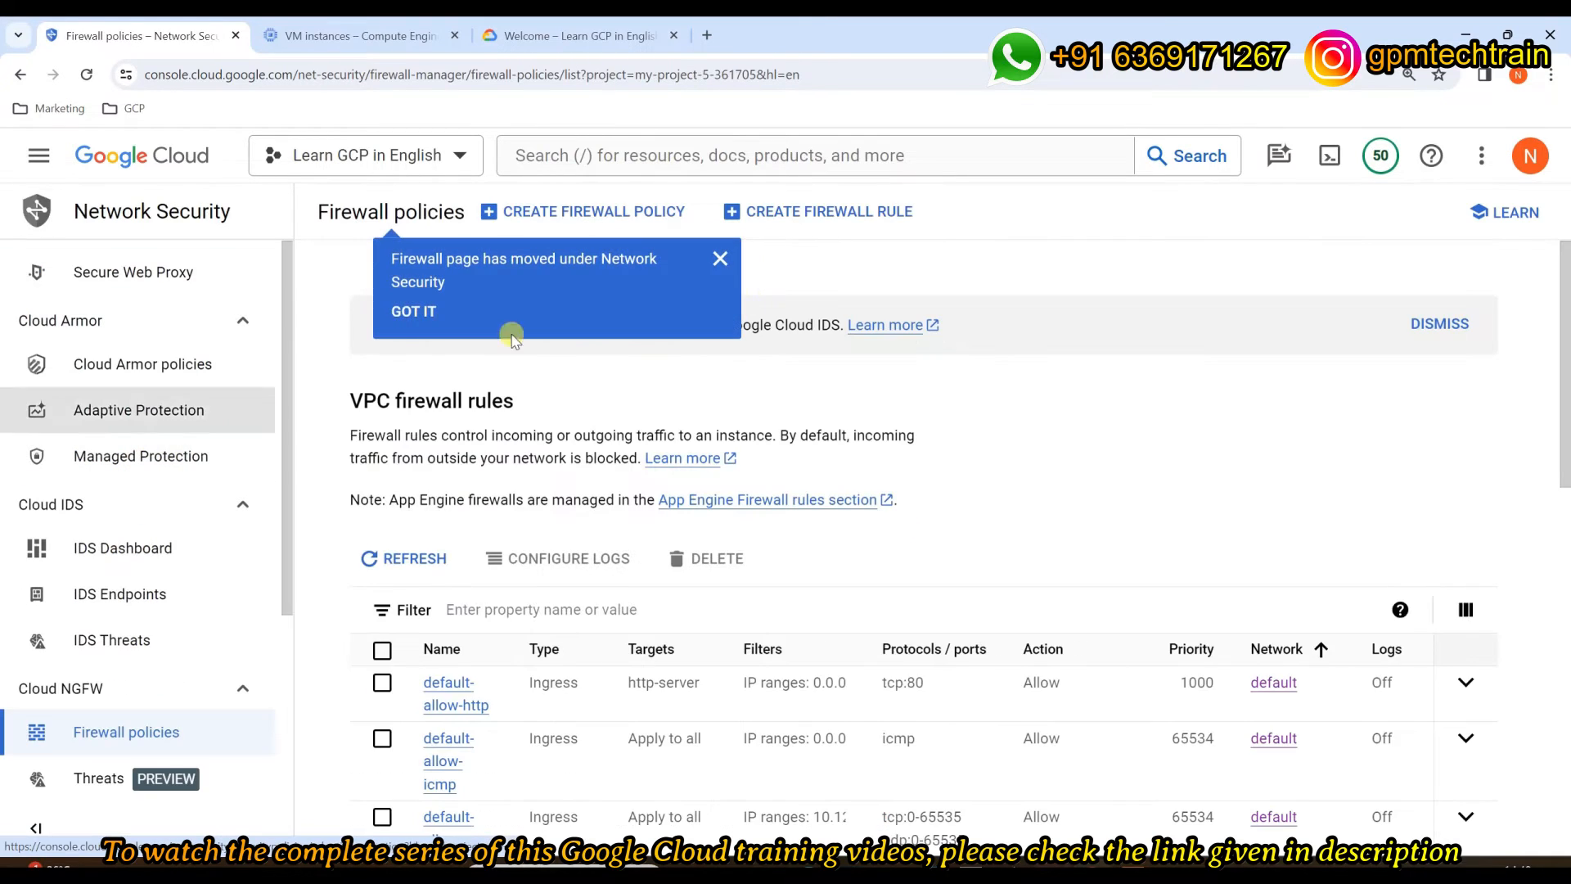
left_click(721, 258)
scroll(1184, 351, "down", 1)
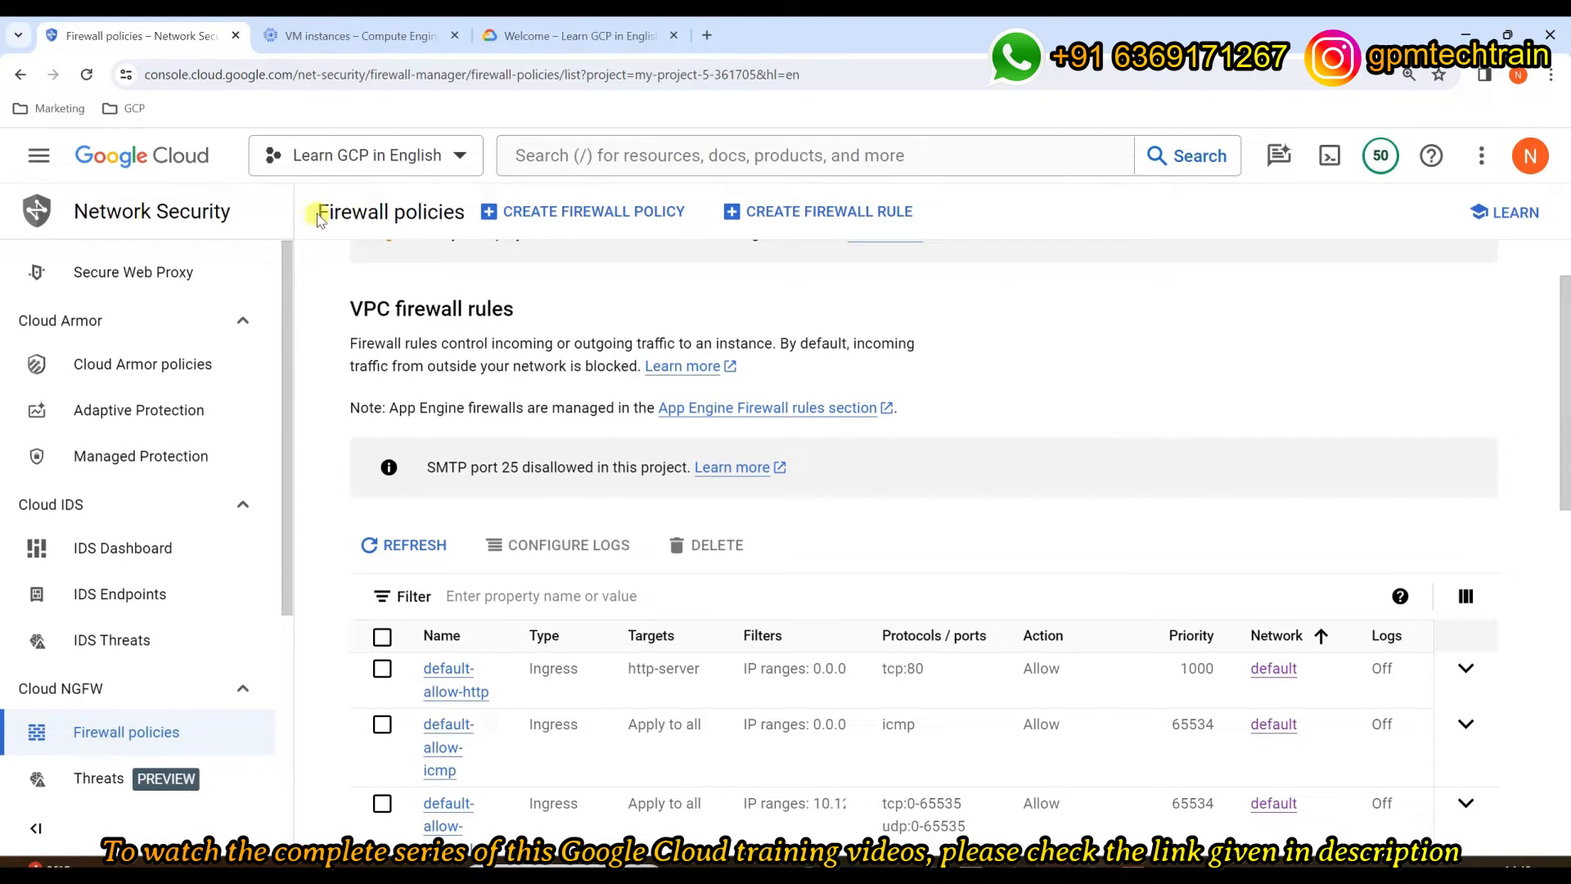
left_click_drag(317, 211, 466, 213)
left_click(1105, 358)
Step: Look through the VPC firewall rules table, such as default-allow-http on tcp:80
scroll(1100, 360, "down", 6)
scroll(1080, 367, "down", 3)
scroll(1067, 370, "up", 11)
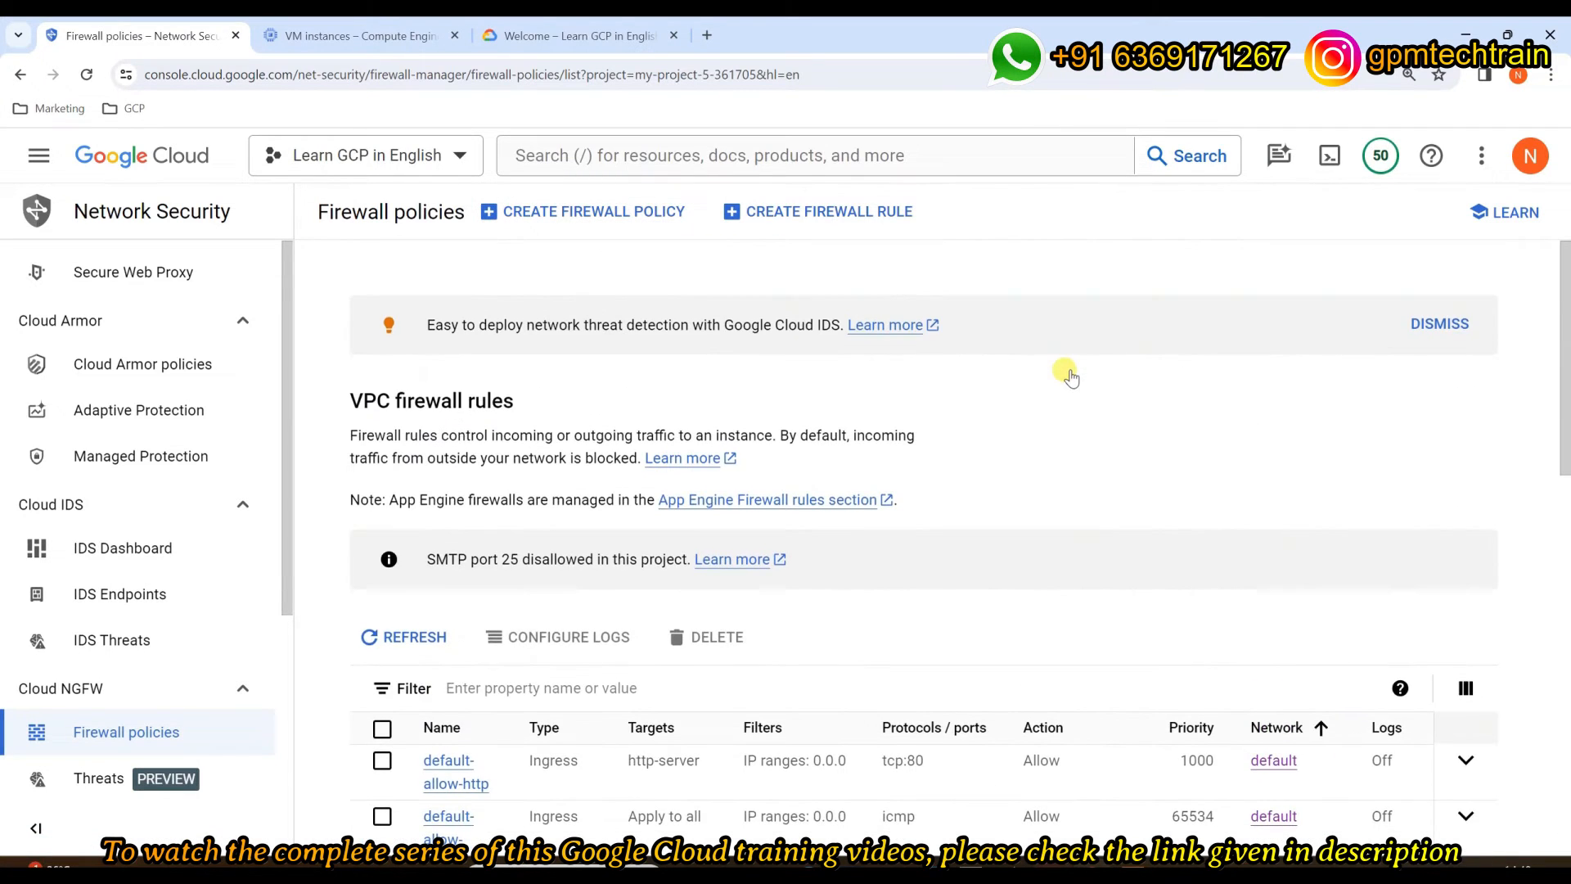
scroll(1068, 373, "down", 4)
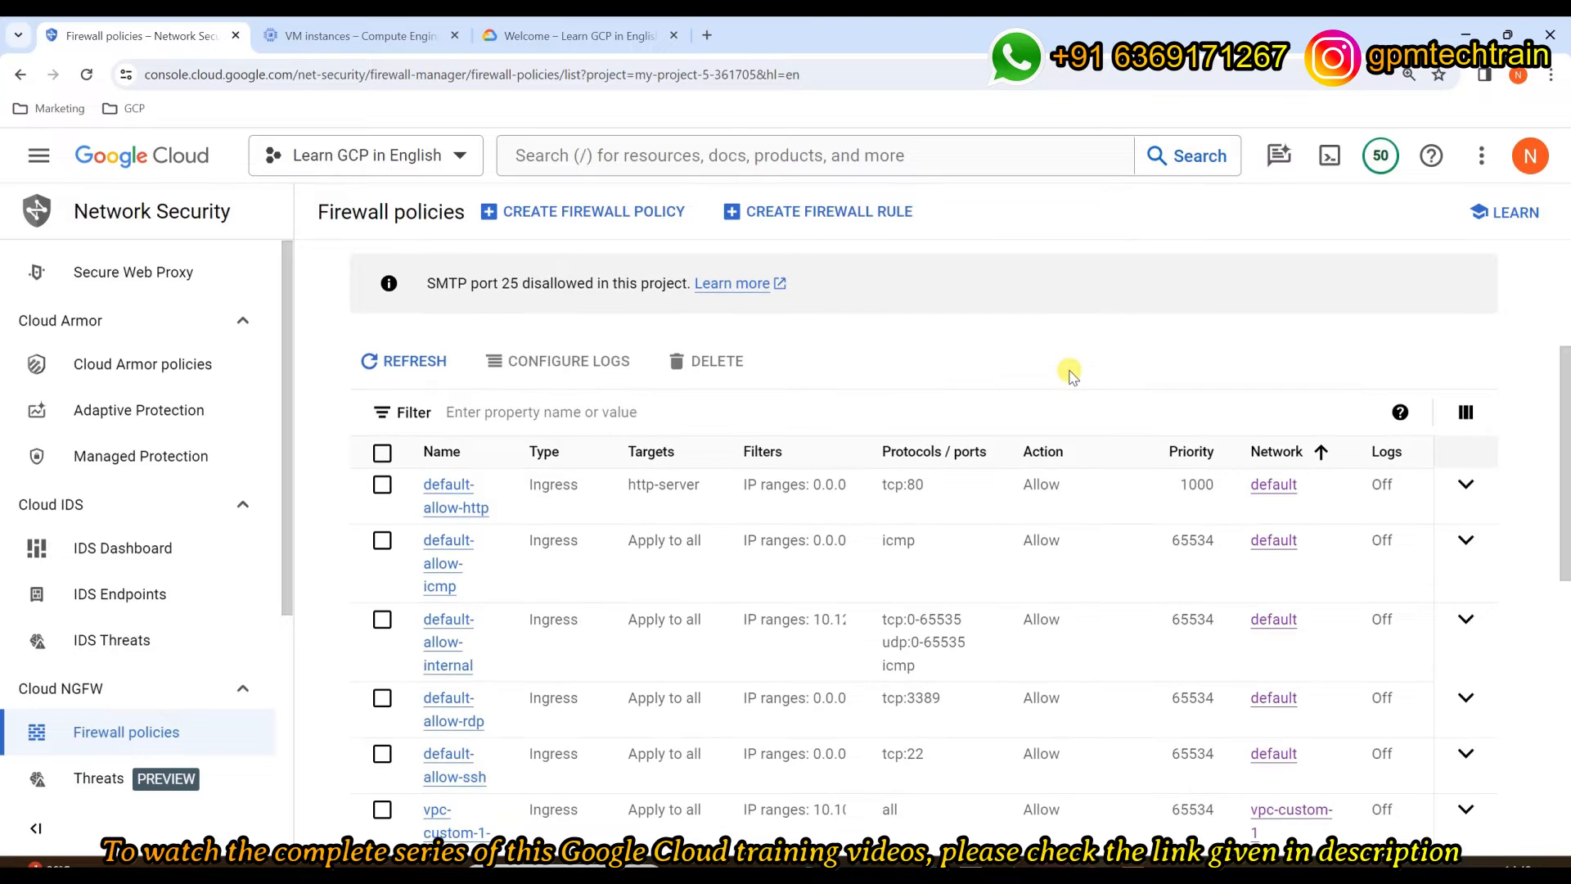
scroll(1068, 372, "down", 1)
scroll(1063, 364, "up", 1)
scroll(993, 408, "down", 2)
scroll(573, 425, "up", 1)
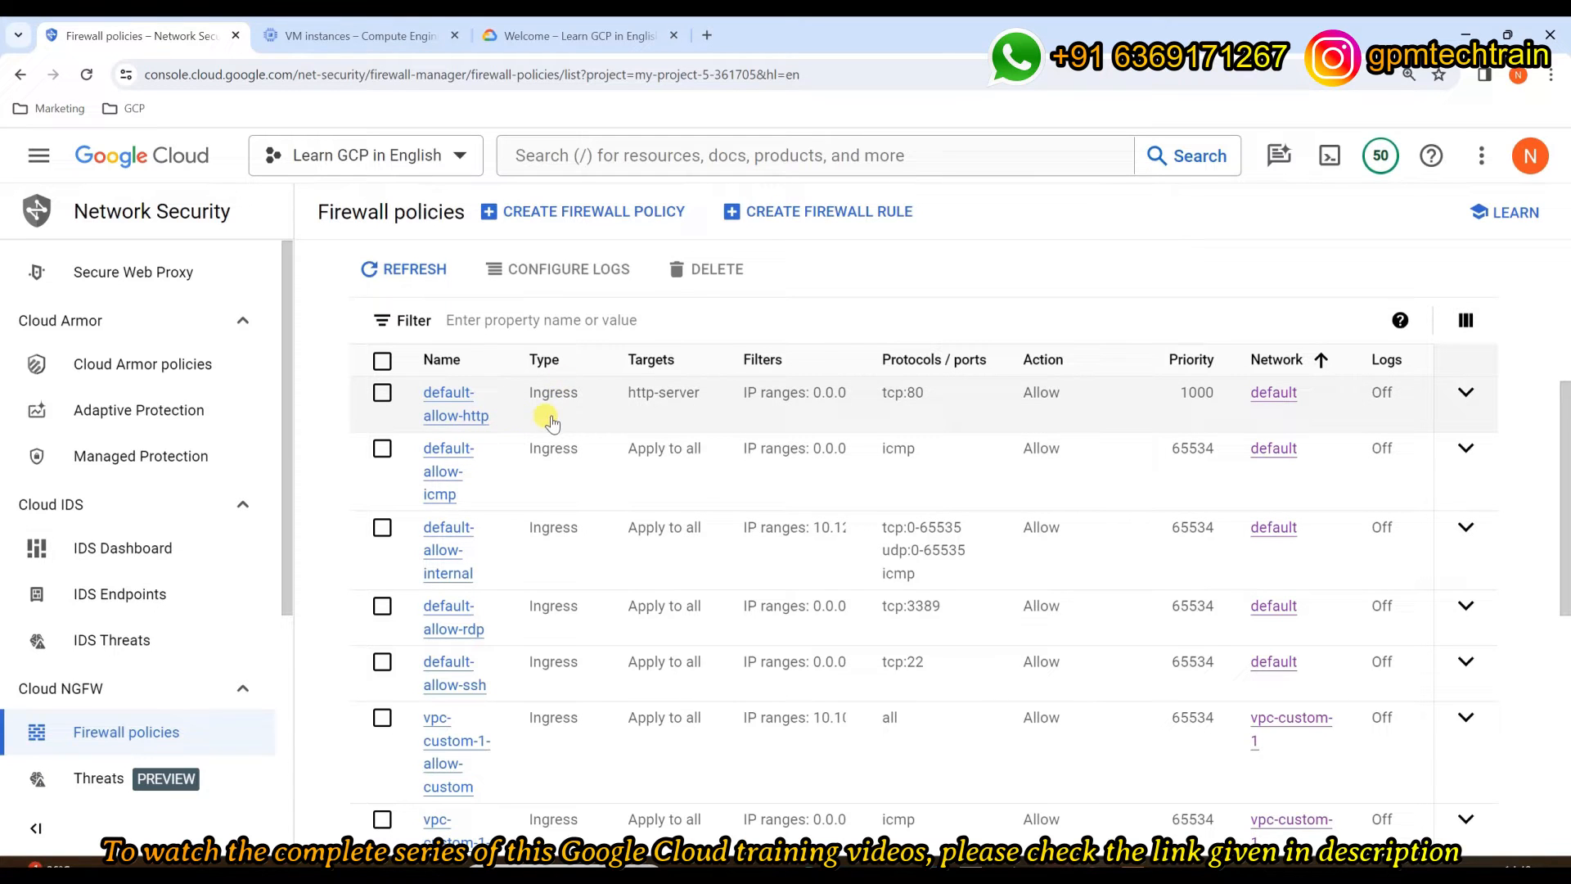
scroll(533, 491, "down", 5)
scroll(536, 532, "up", 4)
scroll(536, 536, "up", 1)
left_click(448, 463)
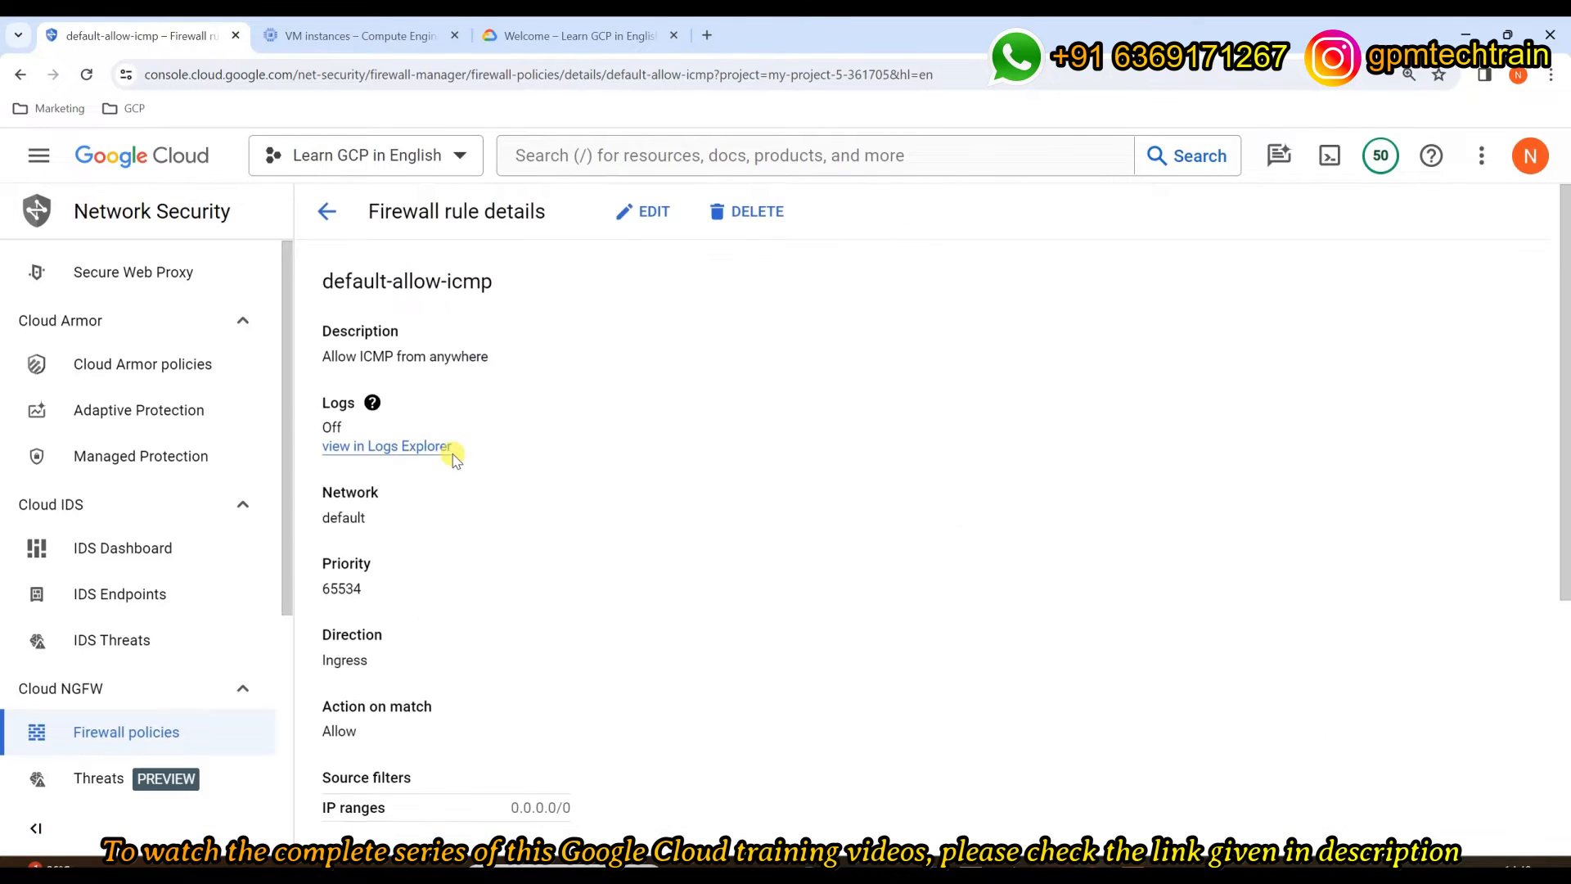
left_click_drag(323, 363, 473, 361)
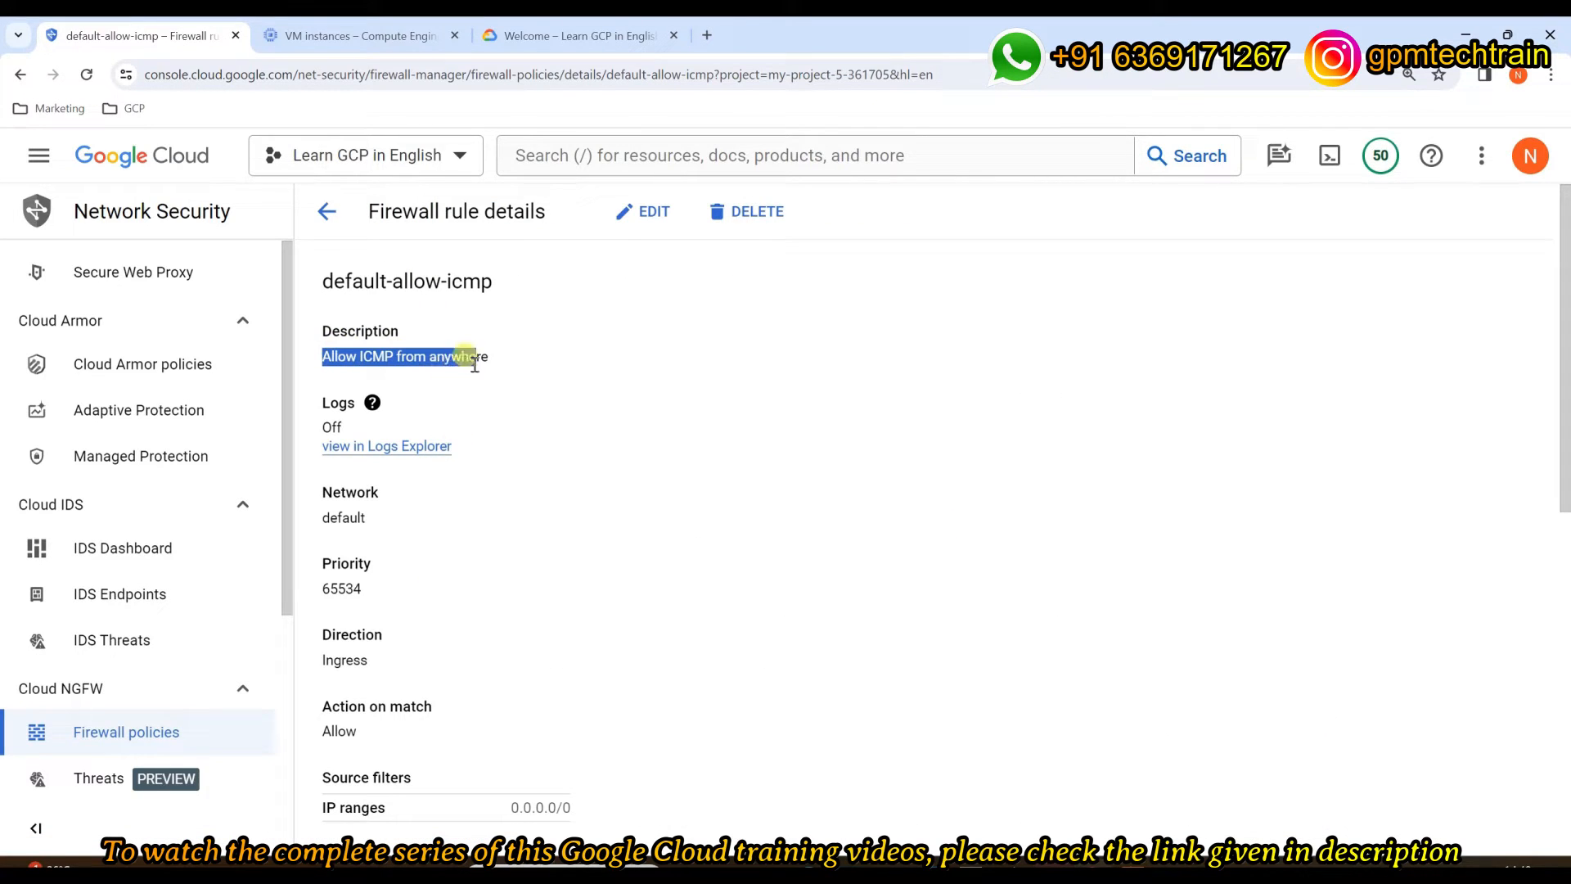
left_click_drag(325, 356, 489, 360)
left_click_drag(493, 282, 322, 280)
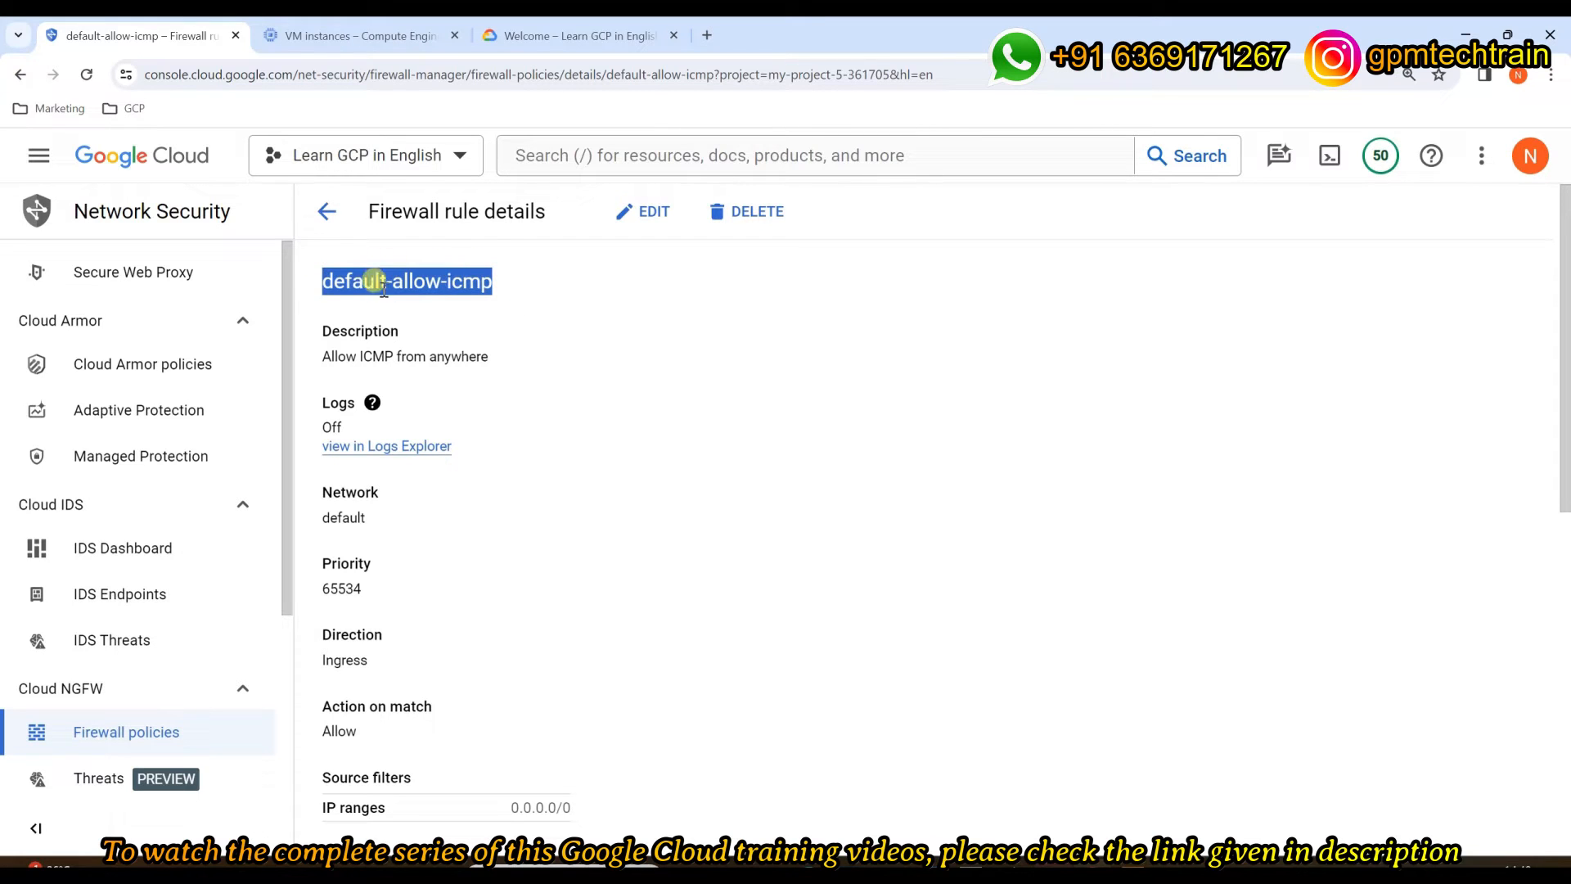
scroll(475, 414, "down", 1)
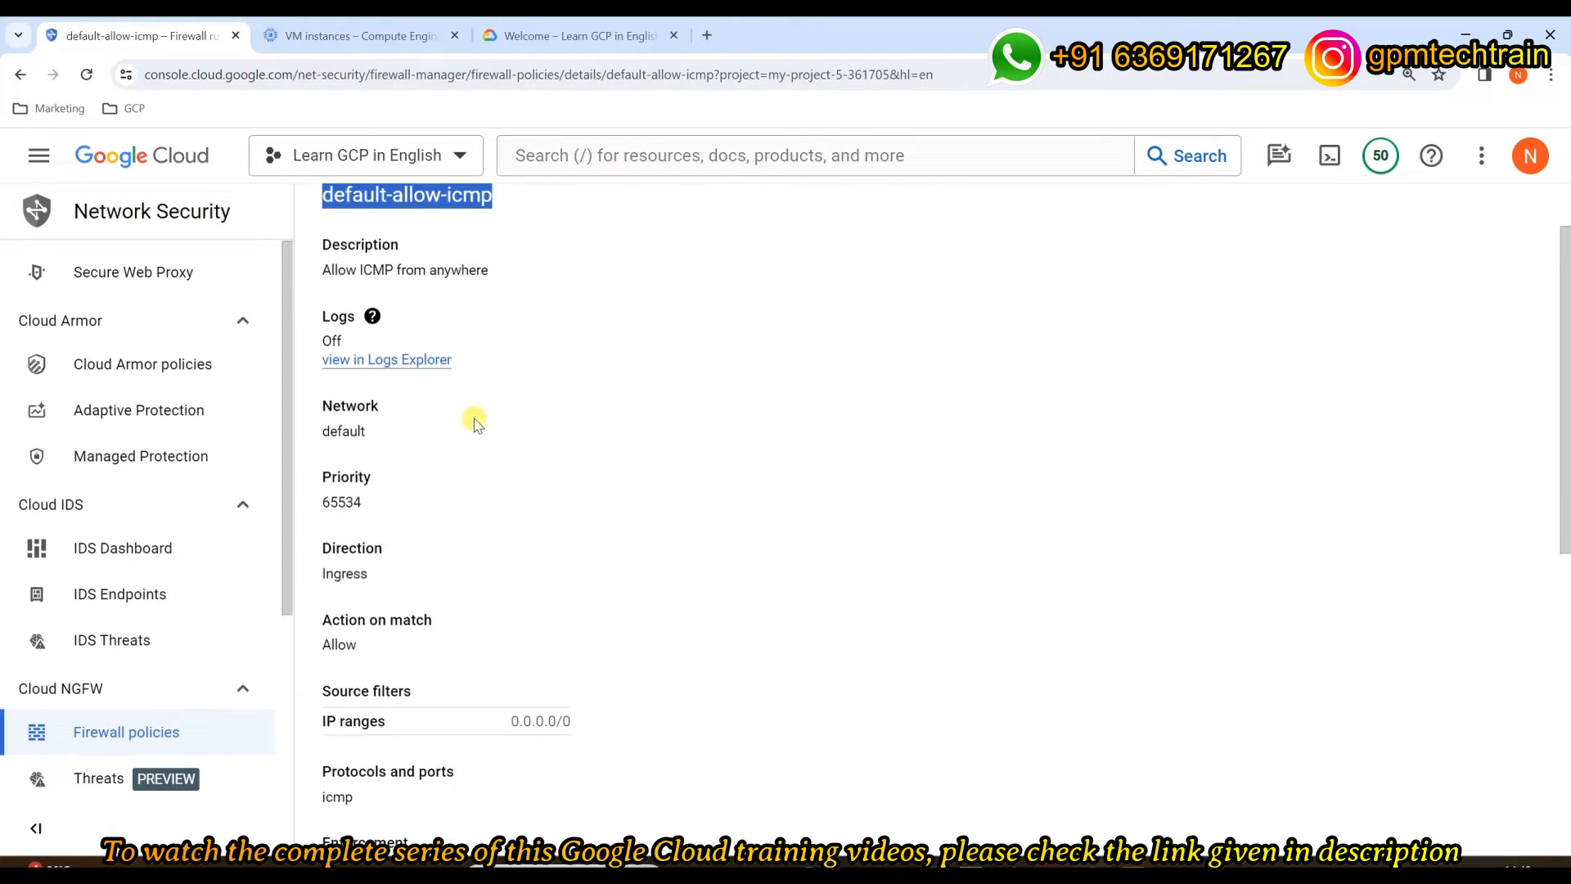
left_click_drag(370, 427, 319, 427)
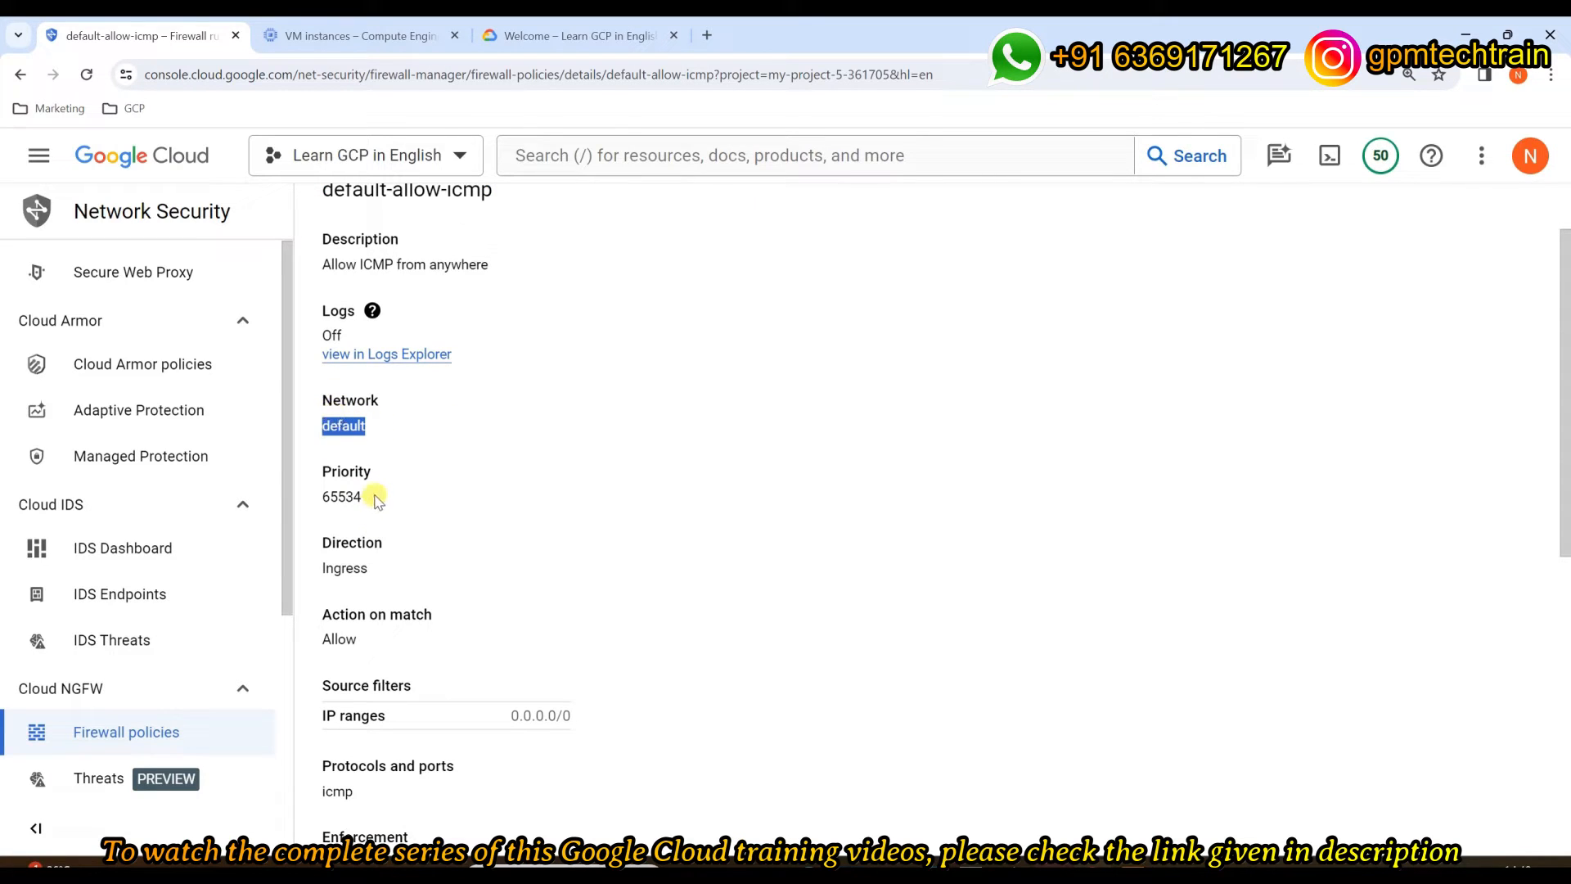
left_click_drag(376, 499, 319, 497)
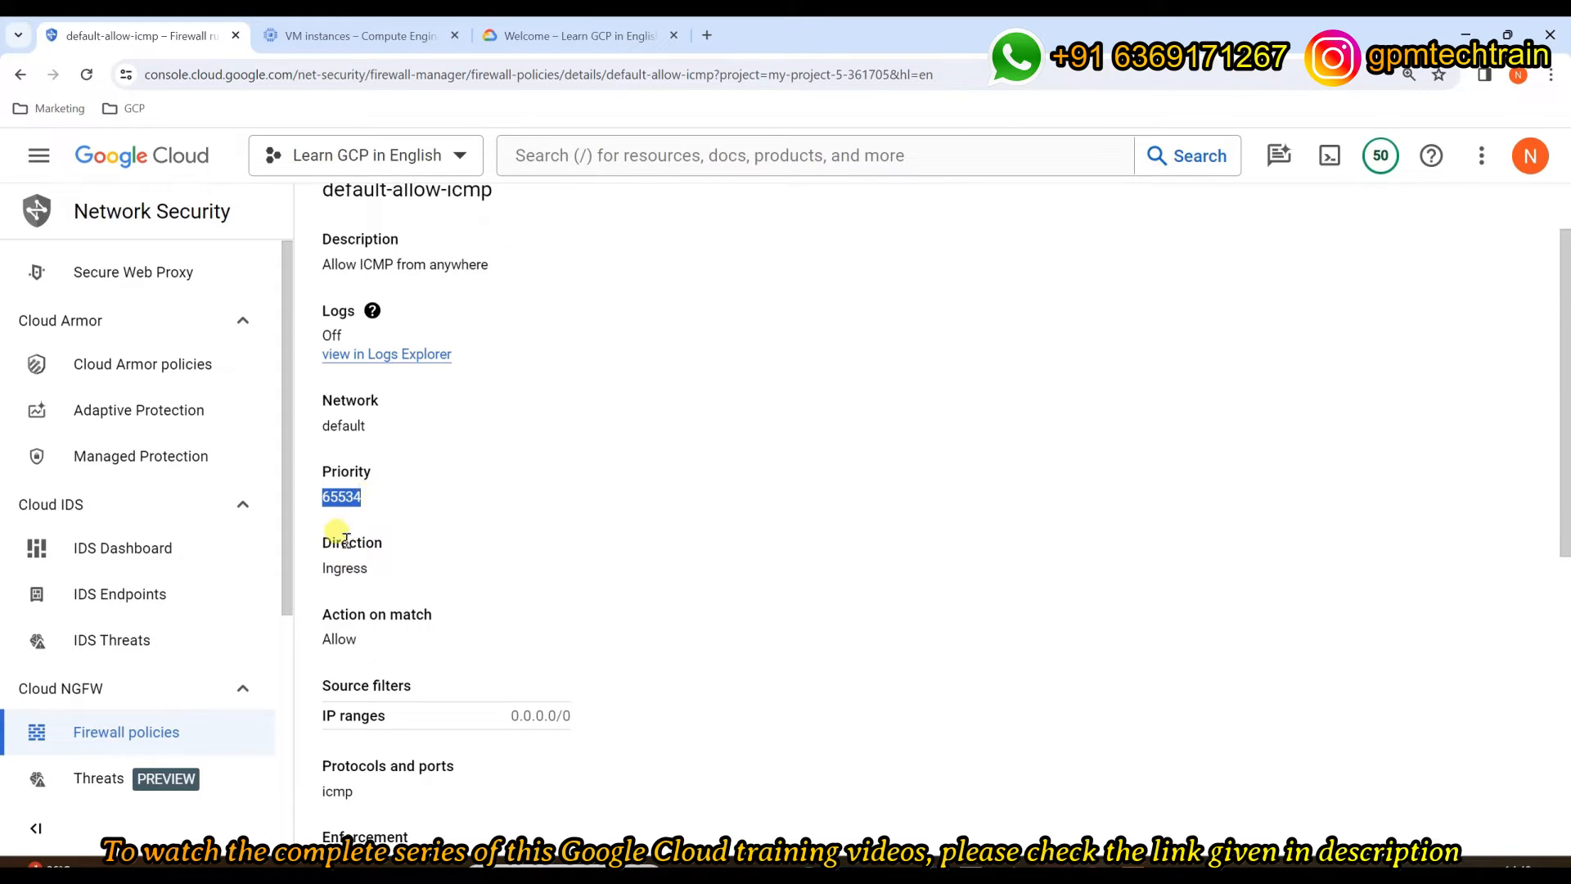
double_click(339, 541)
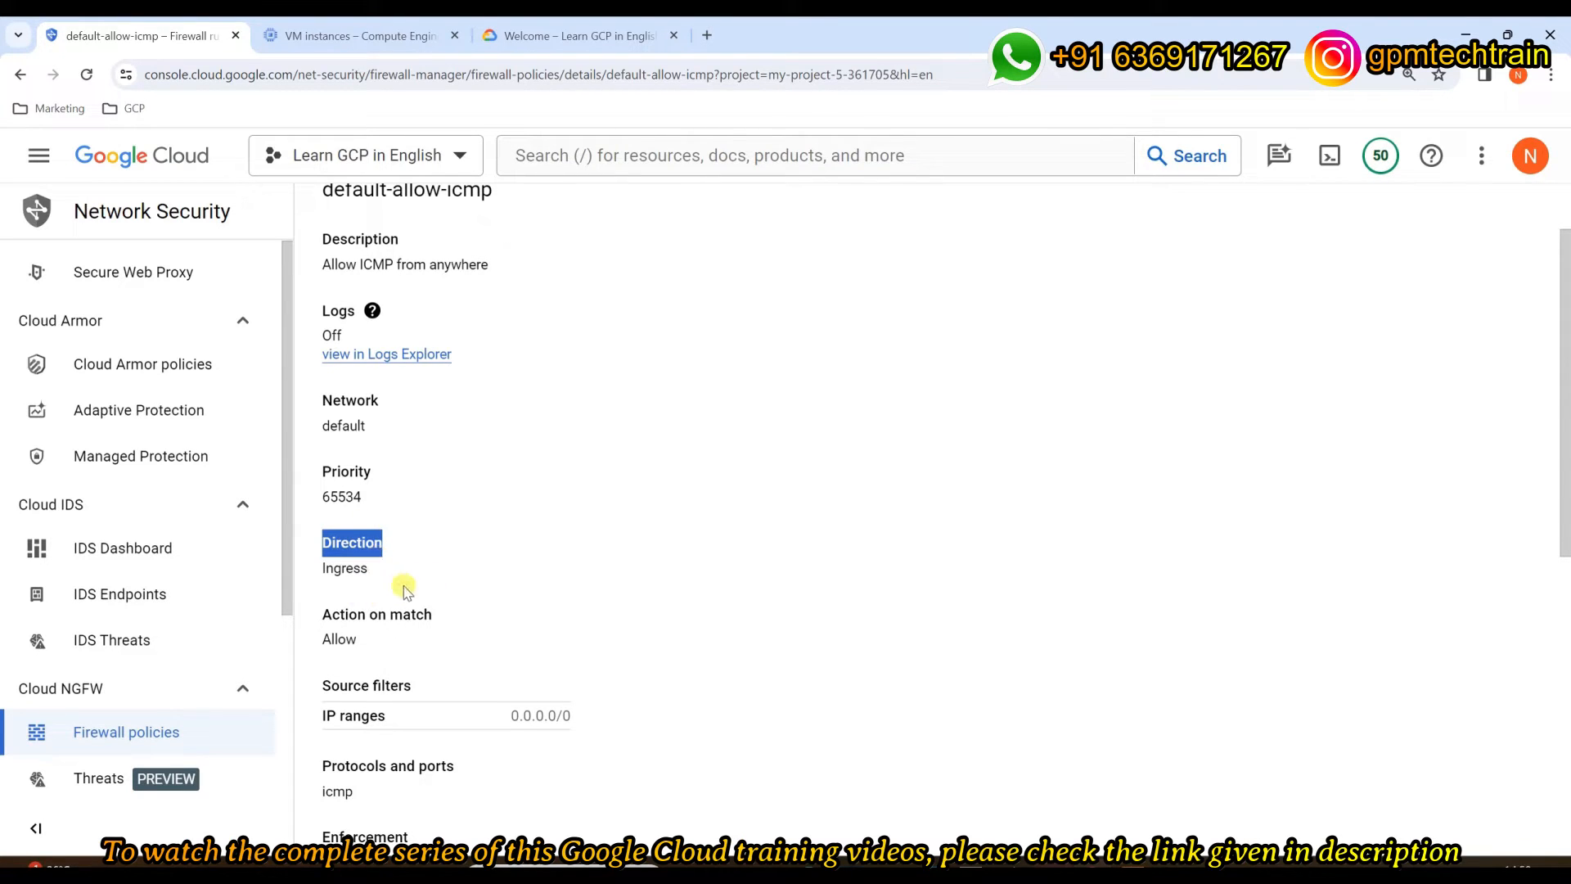
mouse_move(332, 614)
left_mouse_down()
mouse_move(400, 644)
mouse_move(327, 639)
left_mouse_up()
scroll(807, 678, "down", 2)
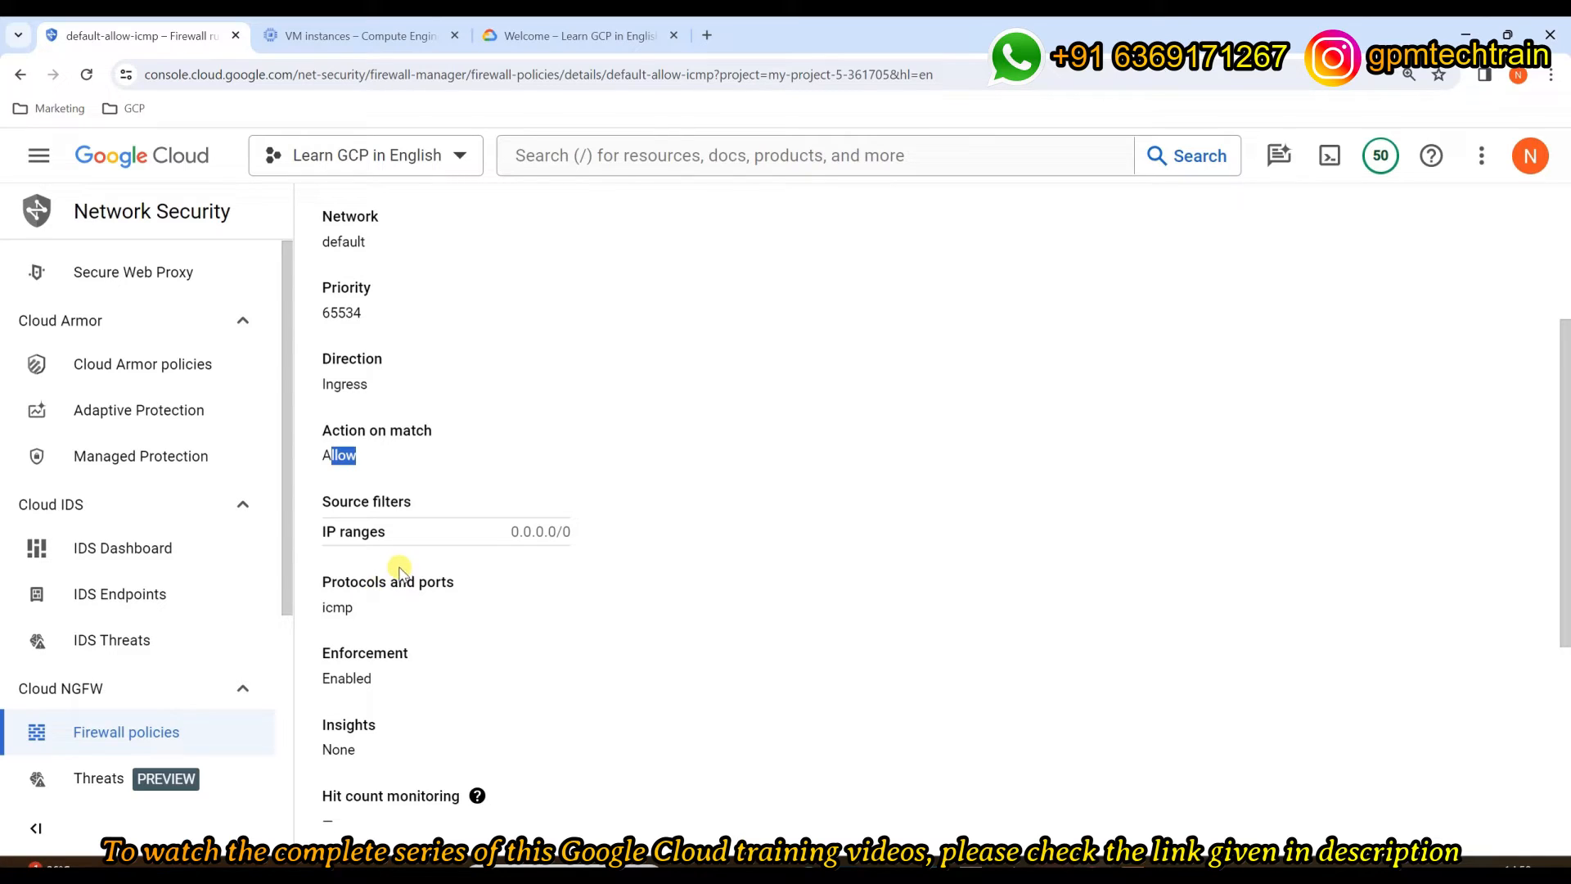
mouse_move(360, 607)
left_mouse_down()
mouse_move(341, 629)
mouse_move(364, 604)
left_mouse_up()
scroll(376, 638, "down", 1)
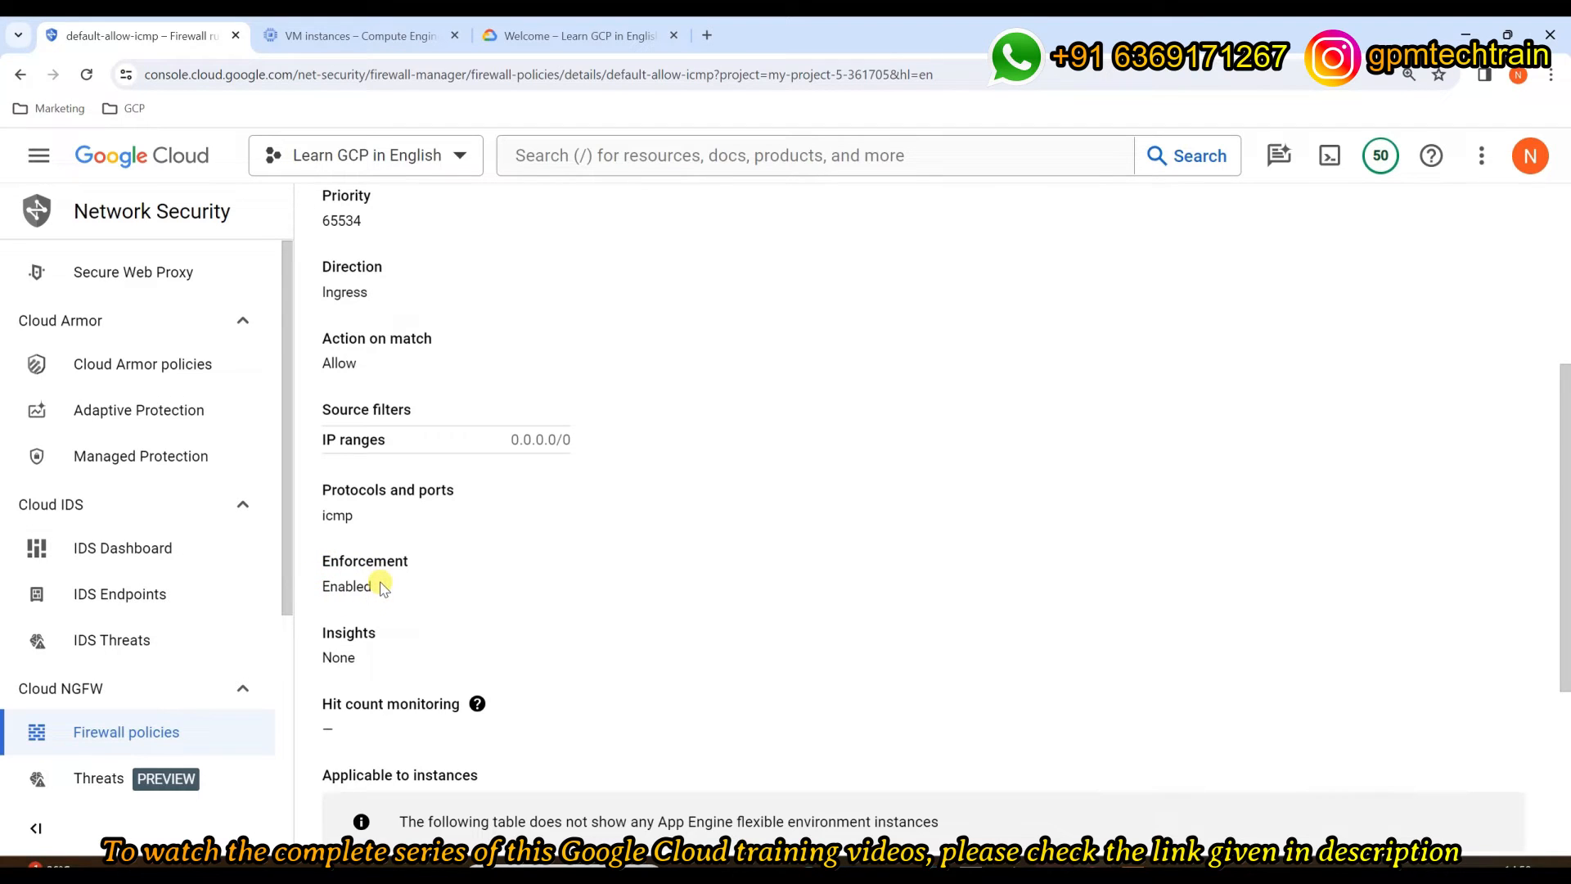
scroll(380, 586, "down", 4)
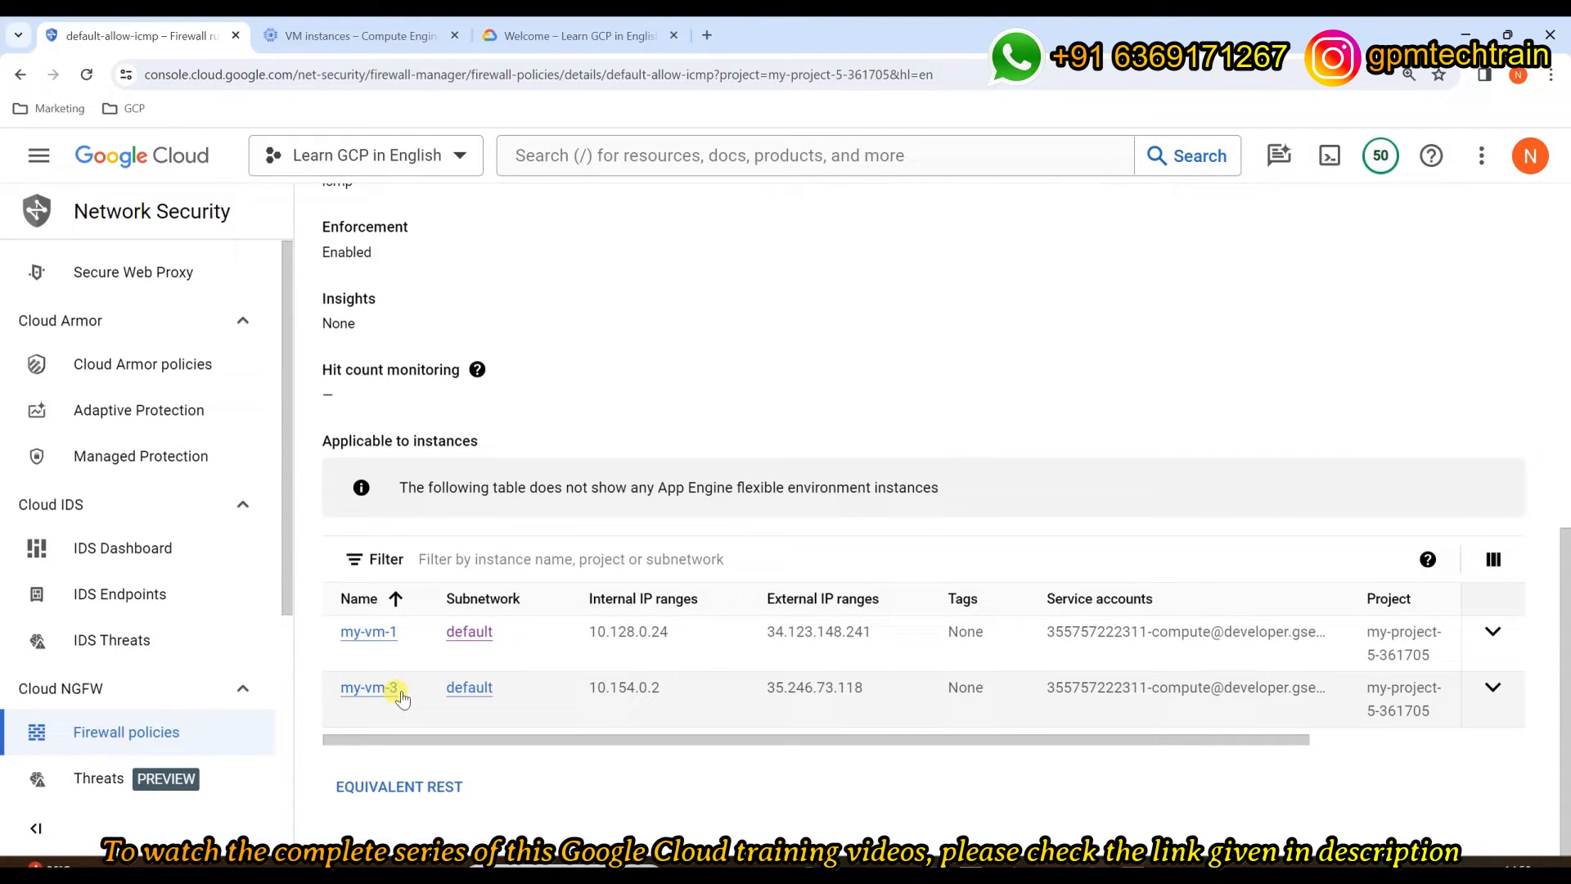
scroll(401, 696, "up", 10)
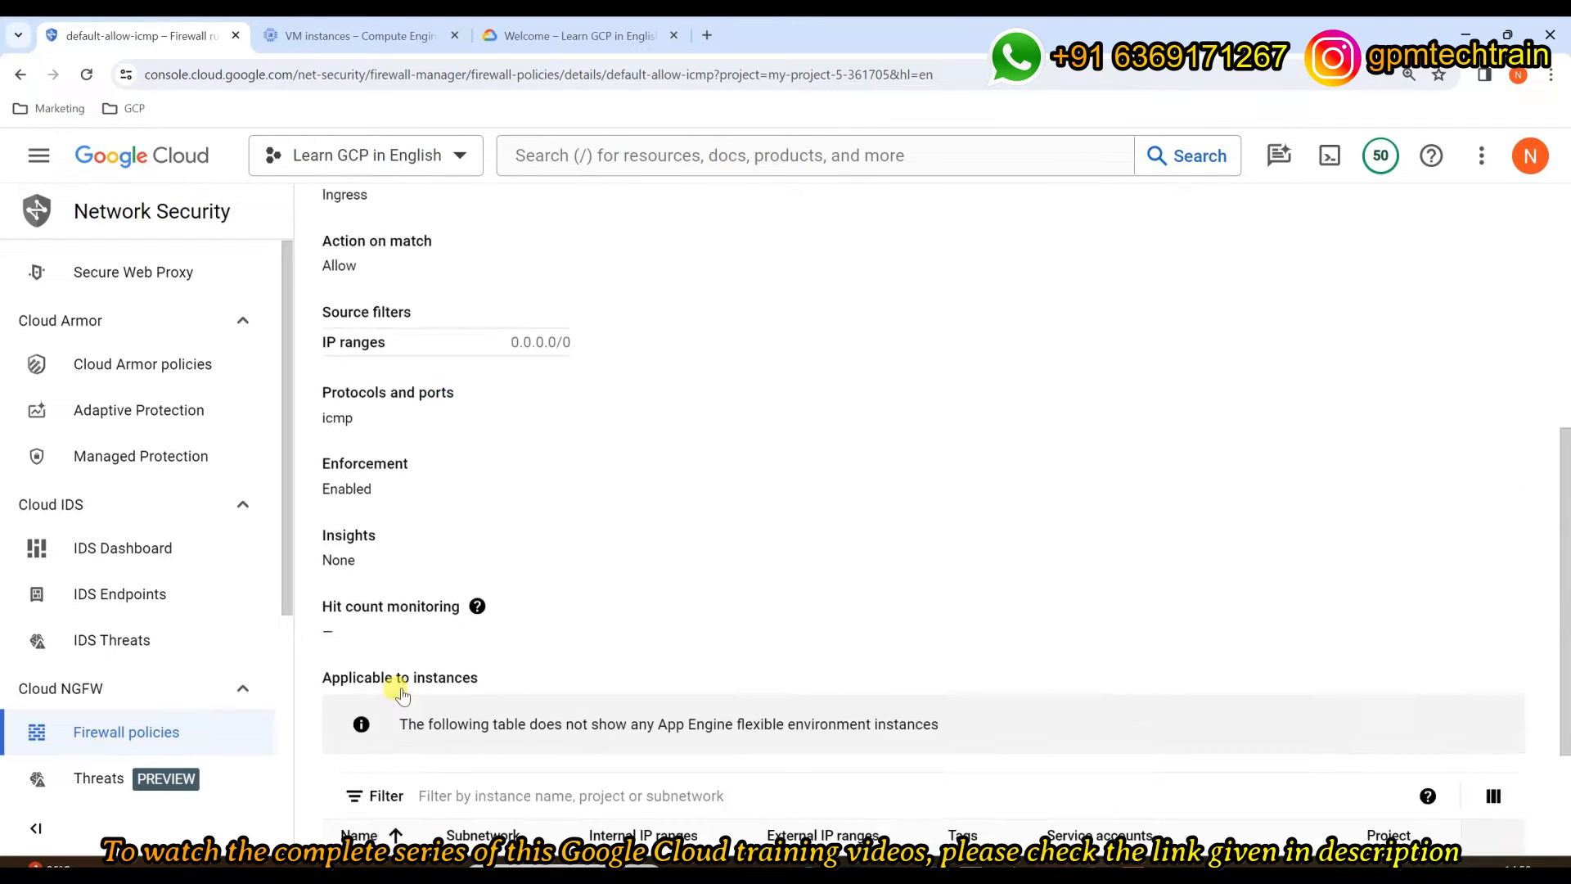
mouse_move(372, 401)
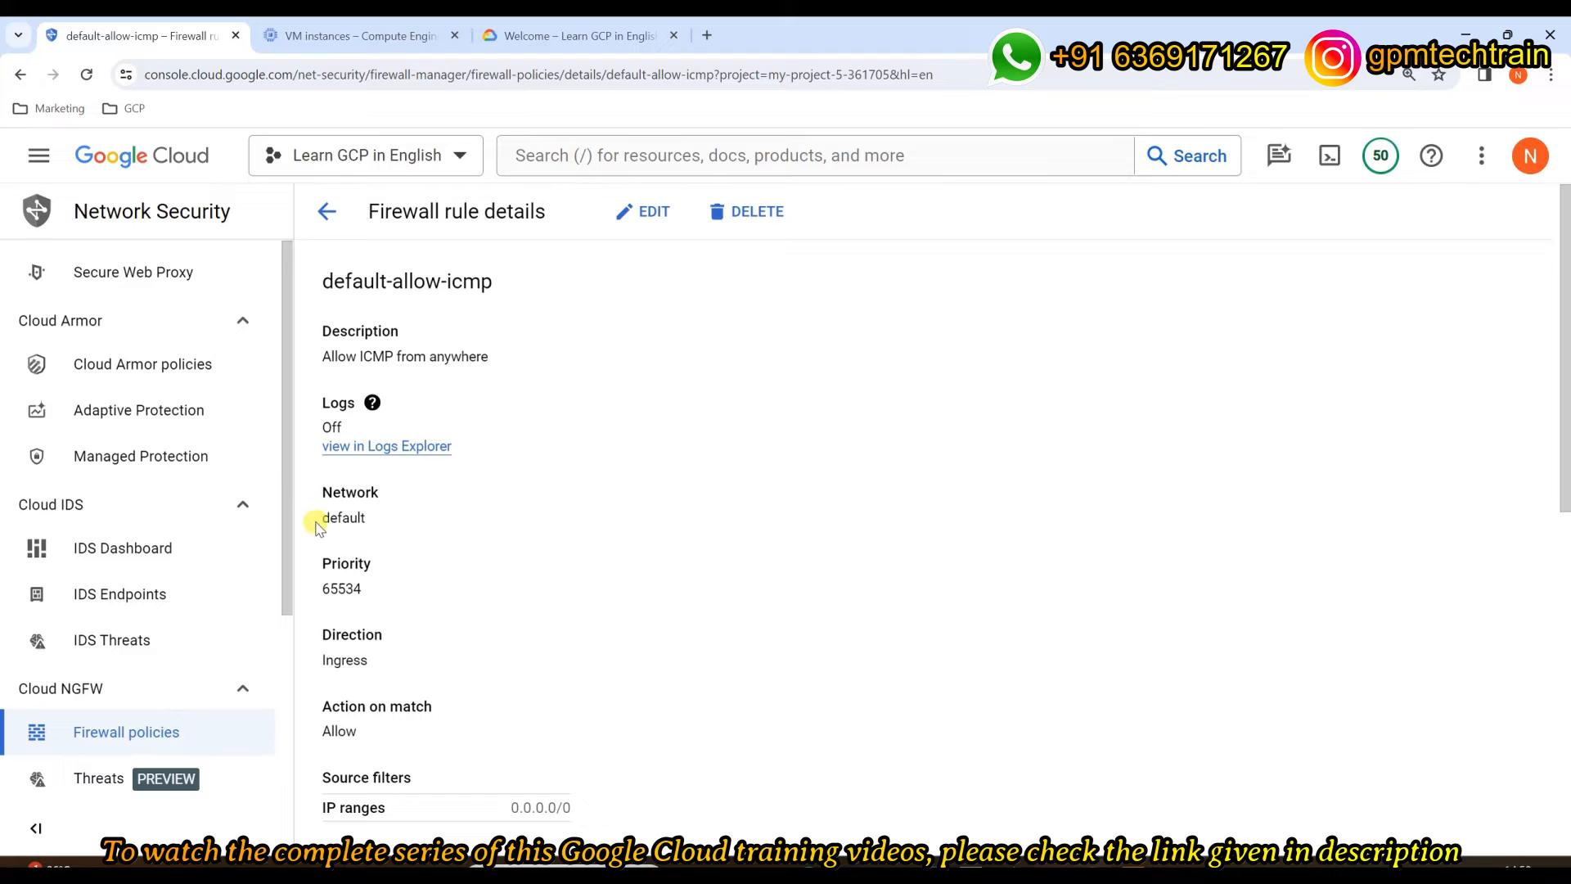
scroll(531, 442, "down", 10)
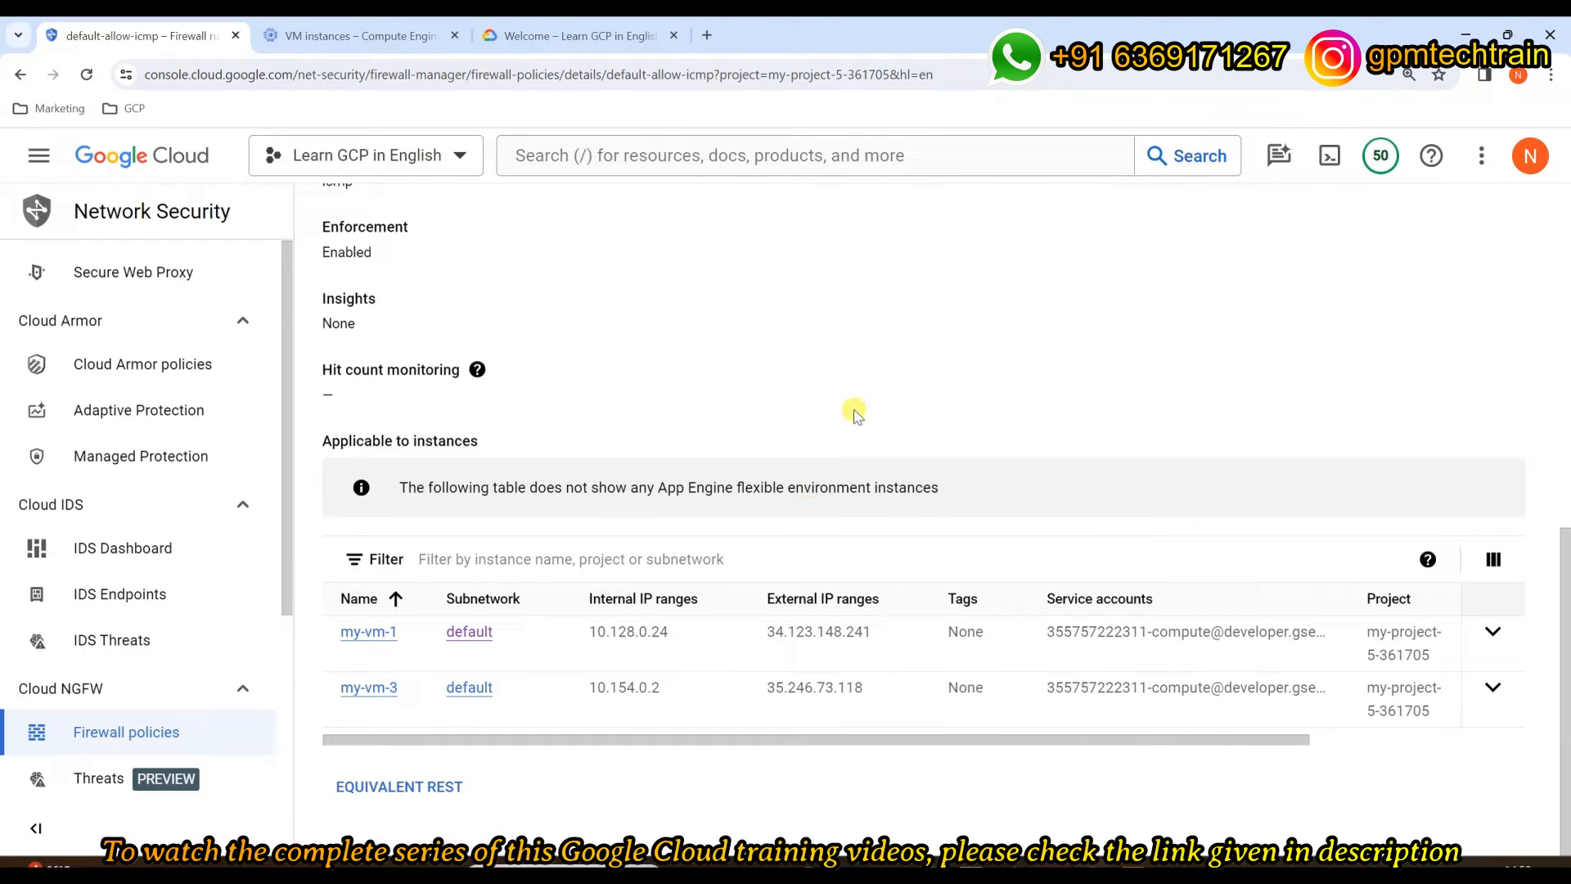
scroll(851, 413, "up", 10)
left_click(326, 211)
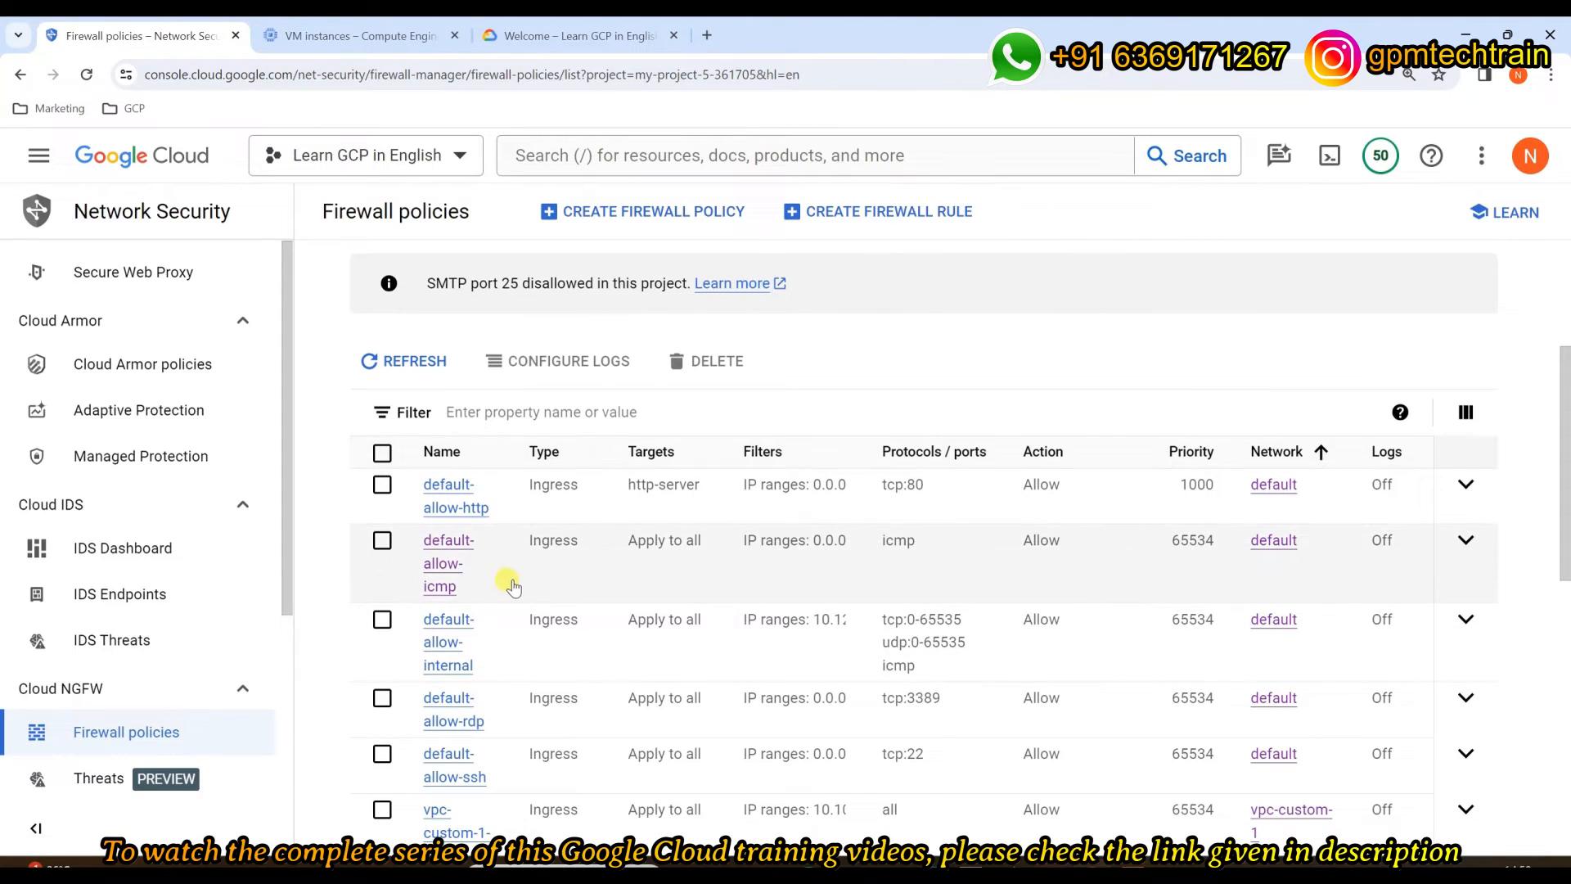
left_click(434, 642)
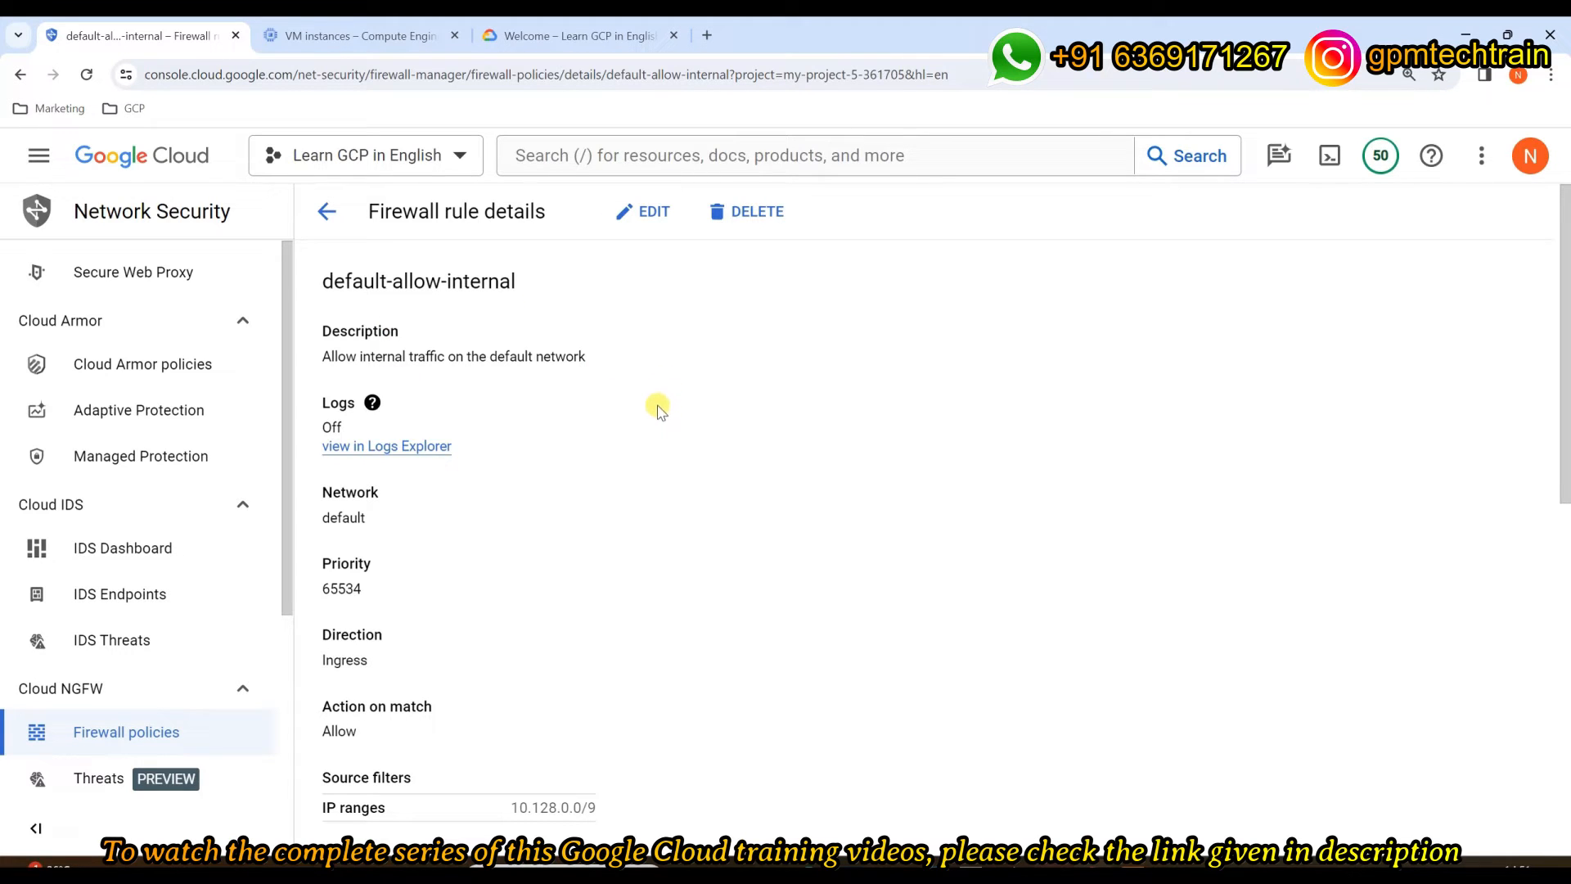
left_click(327, 211)
scroll(794, 491, "down", 5)
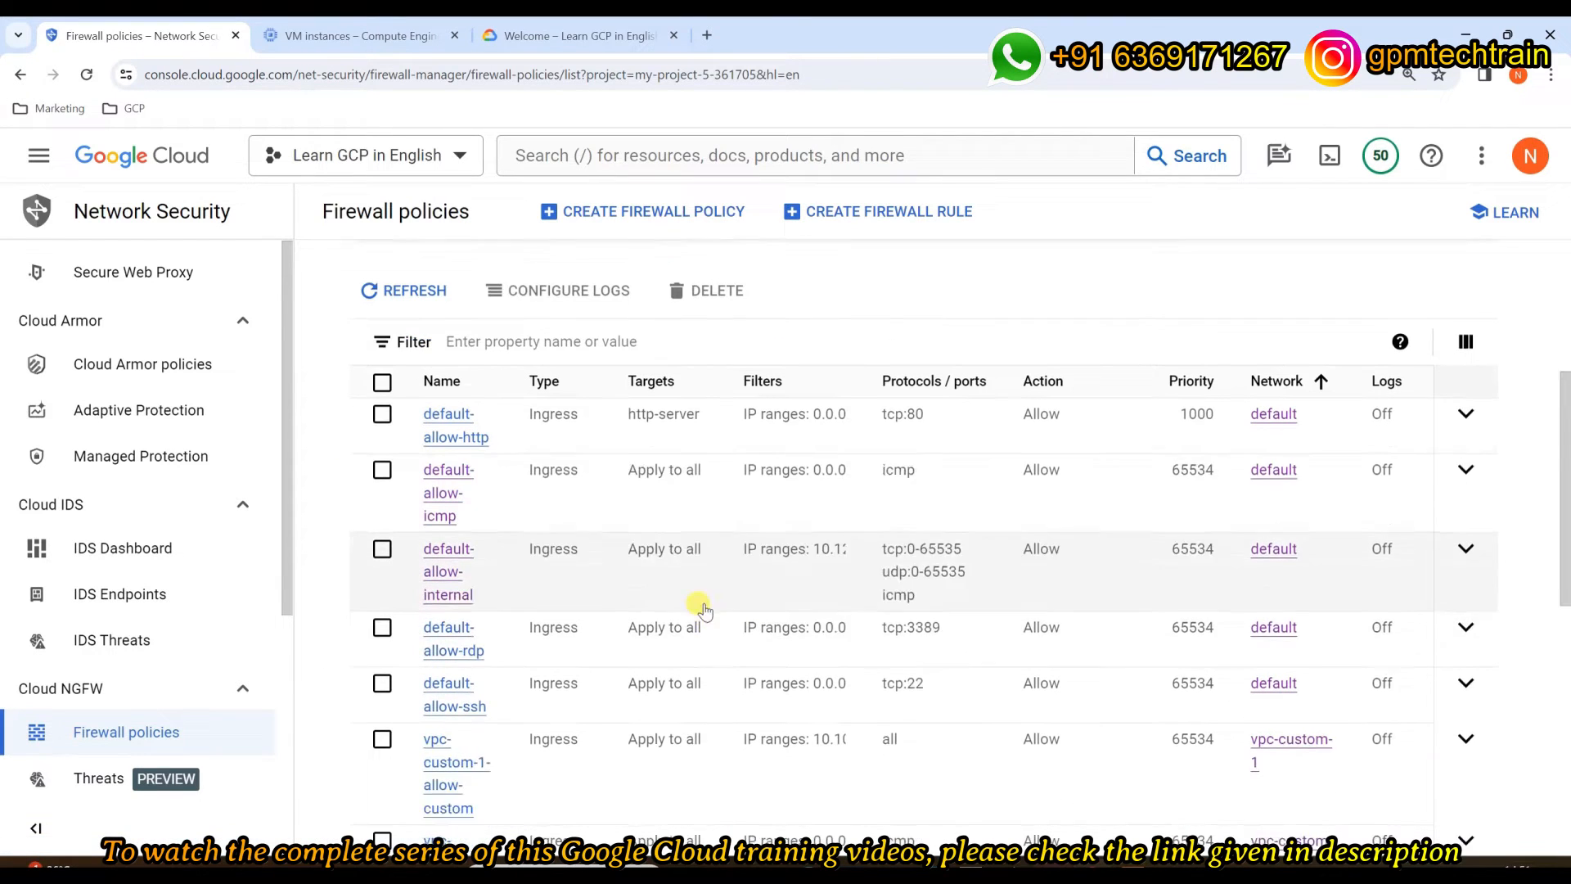
scroll(583, 491, "down", 1)
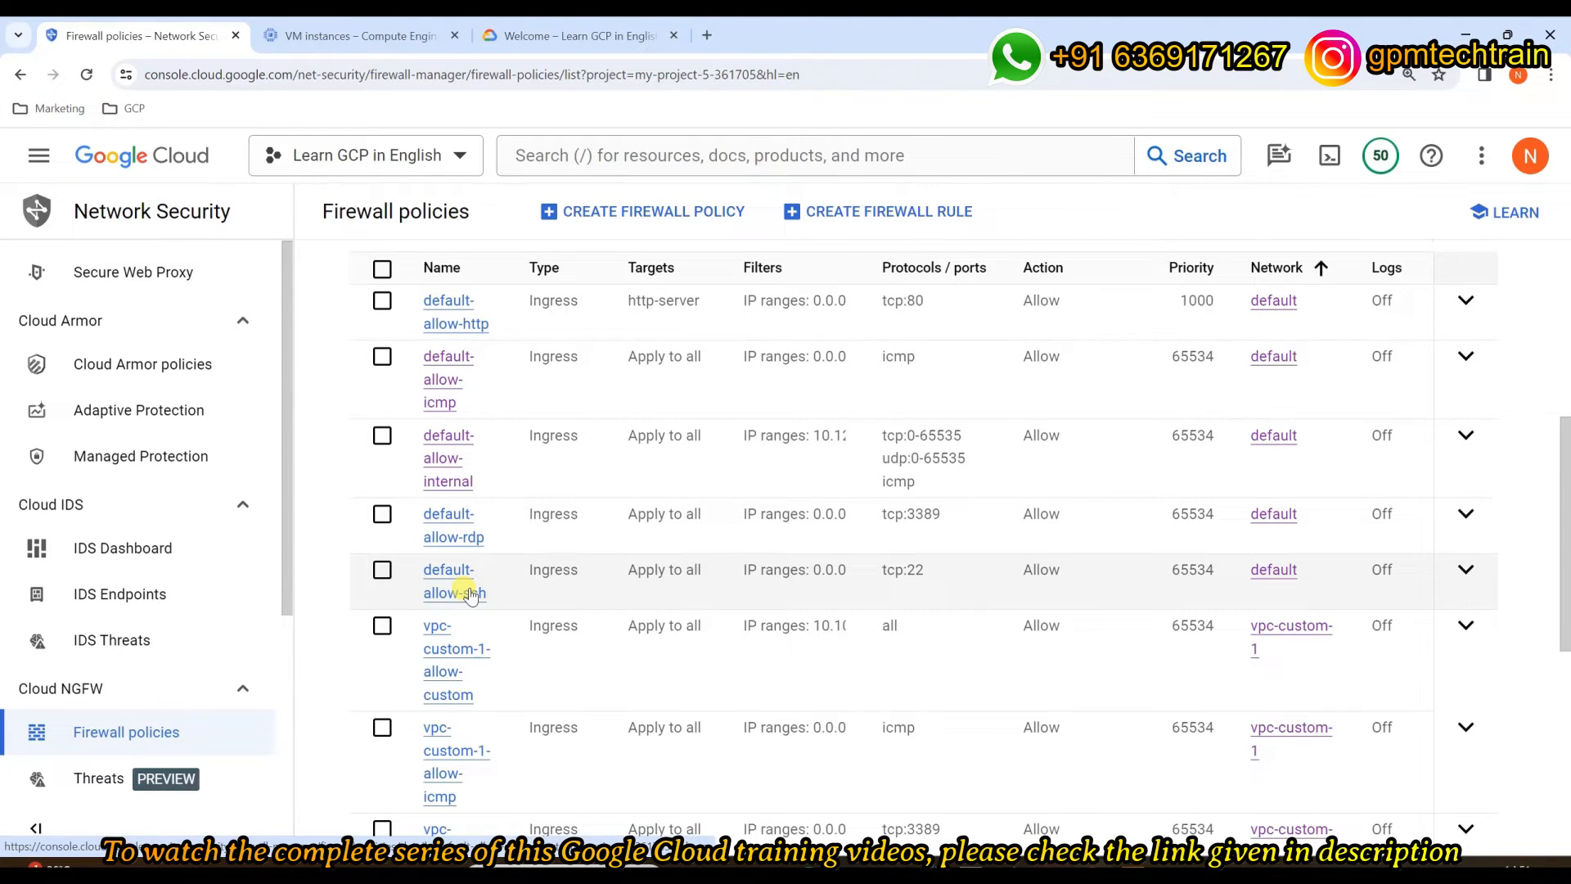
scroll(471, 594, "down", 2)
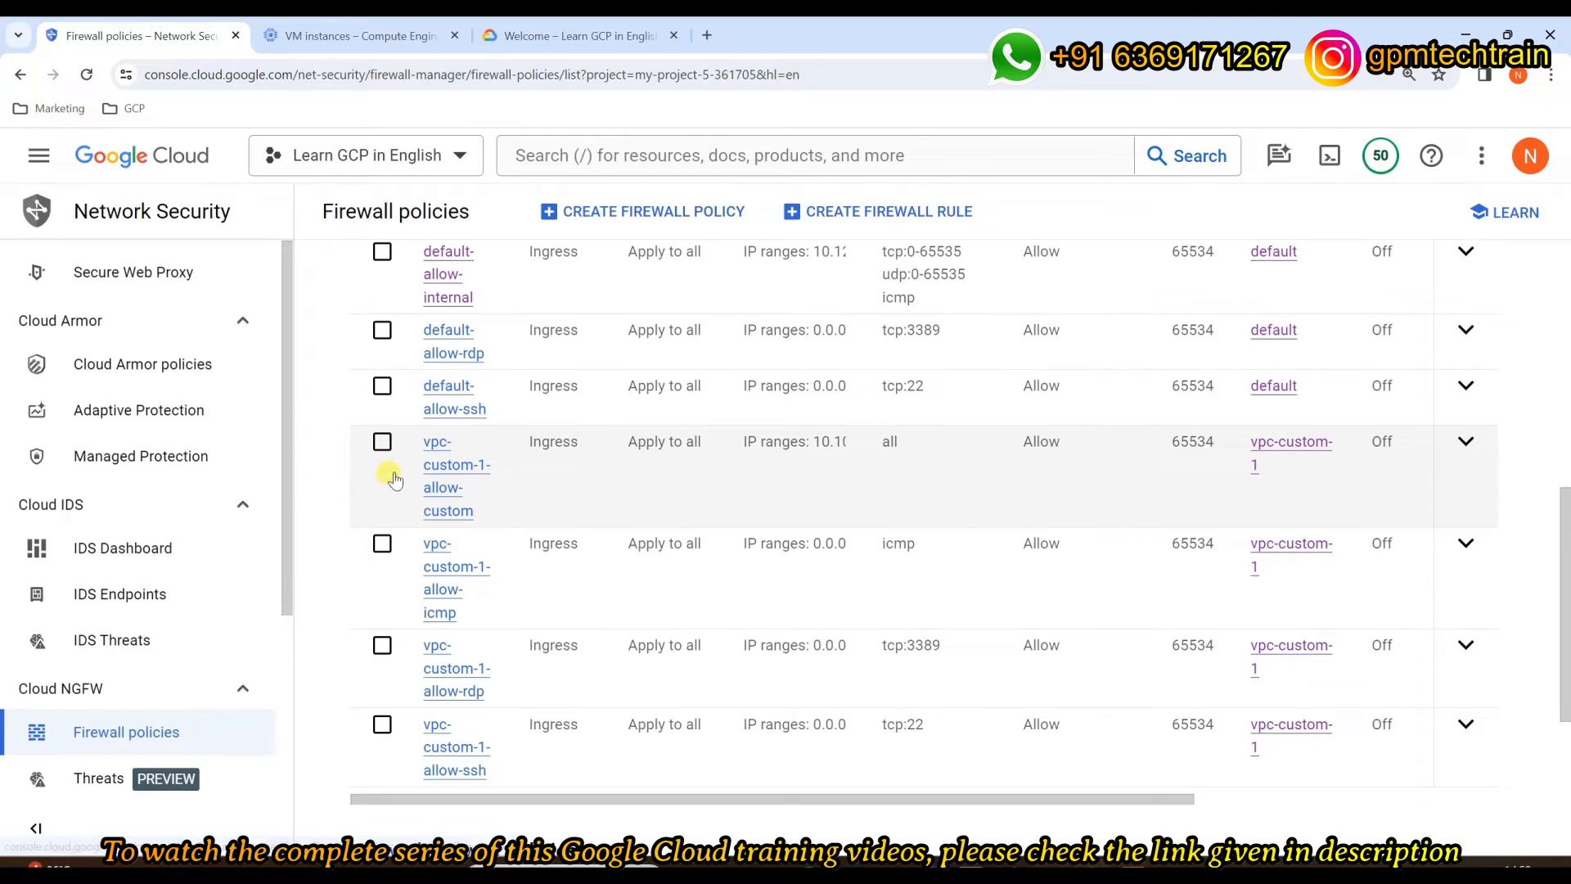
scroll(456, 589, "up", 1)
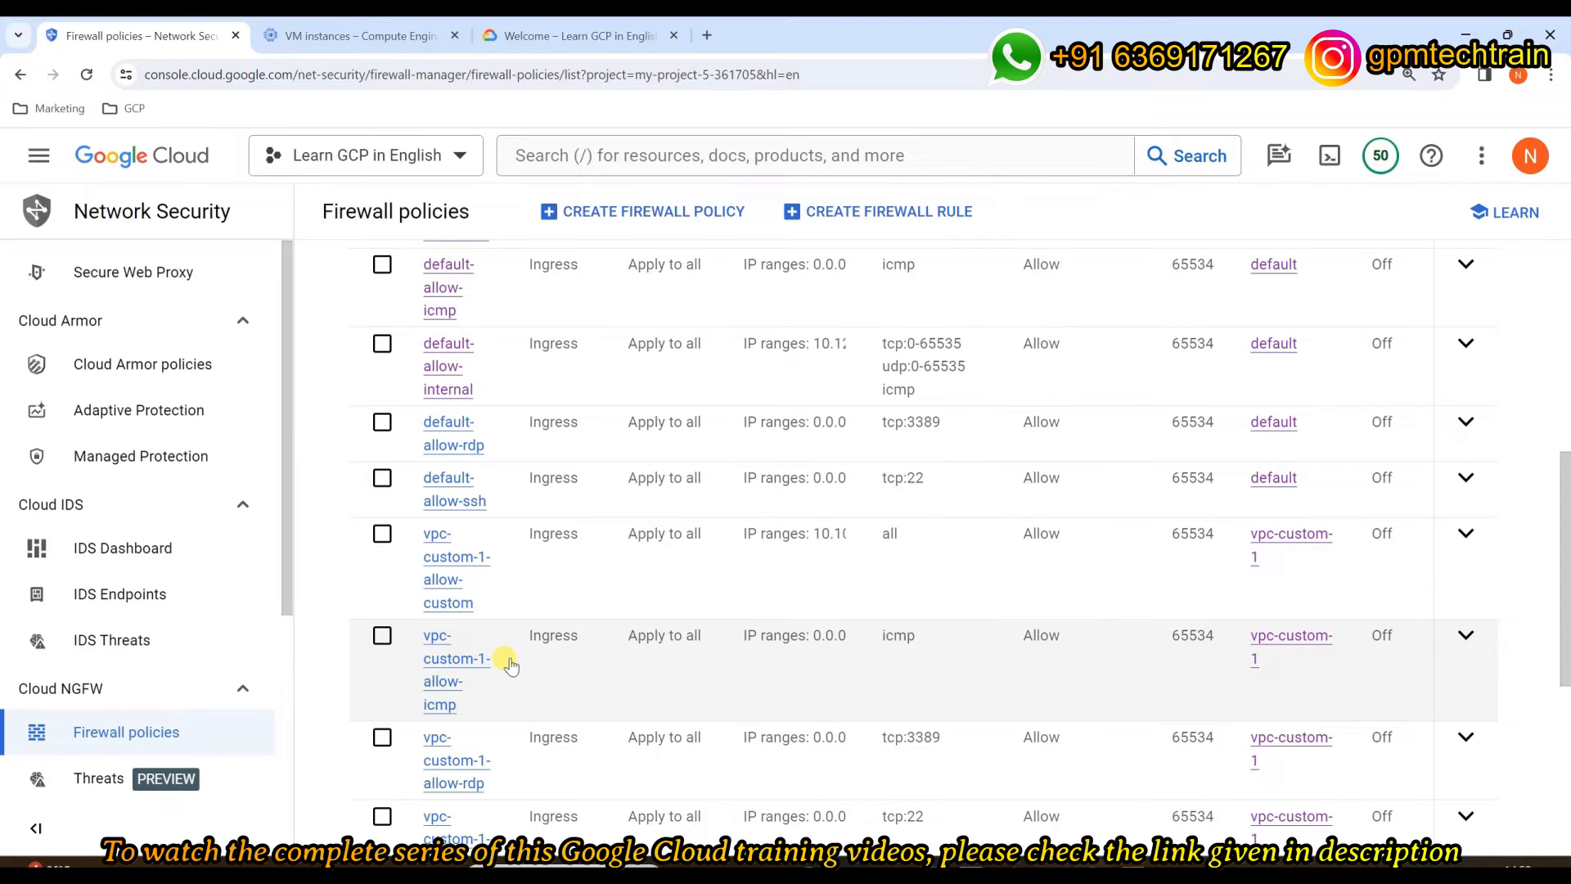
scroll(506, 658, "down", 2)
scroll(483, 573, "up", 1)
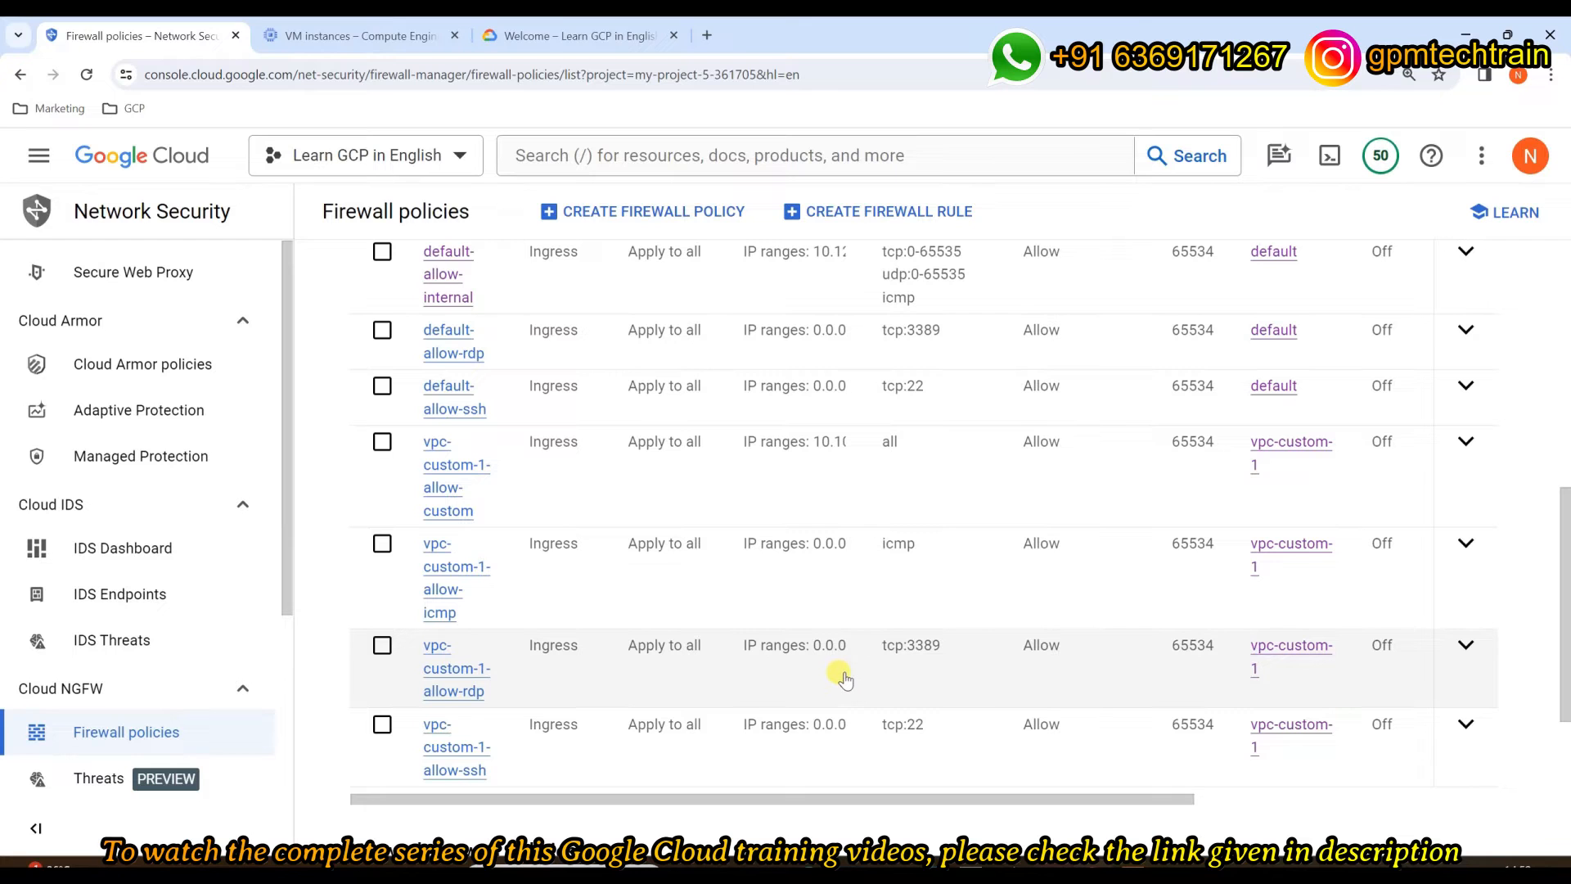
scroll(842, 676, "down", 2)
scroll(842, 676, "up", 8)
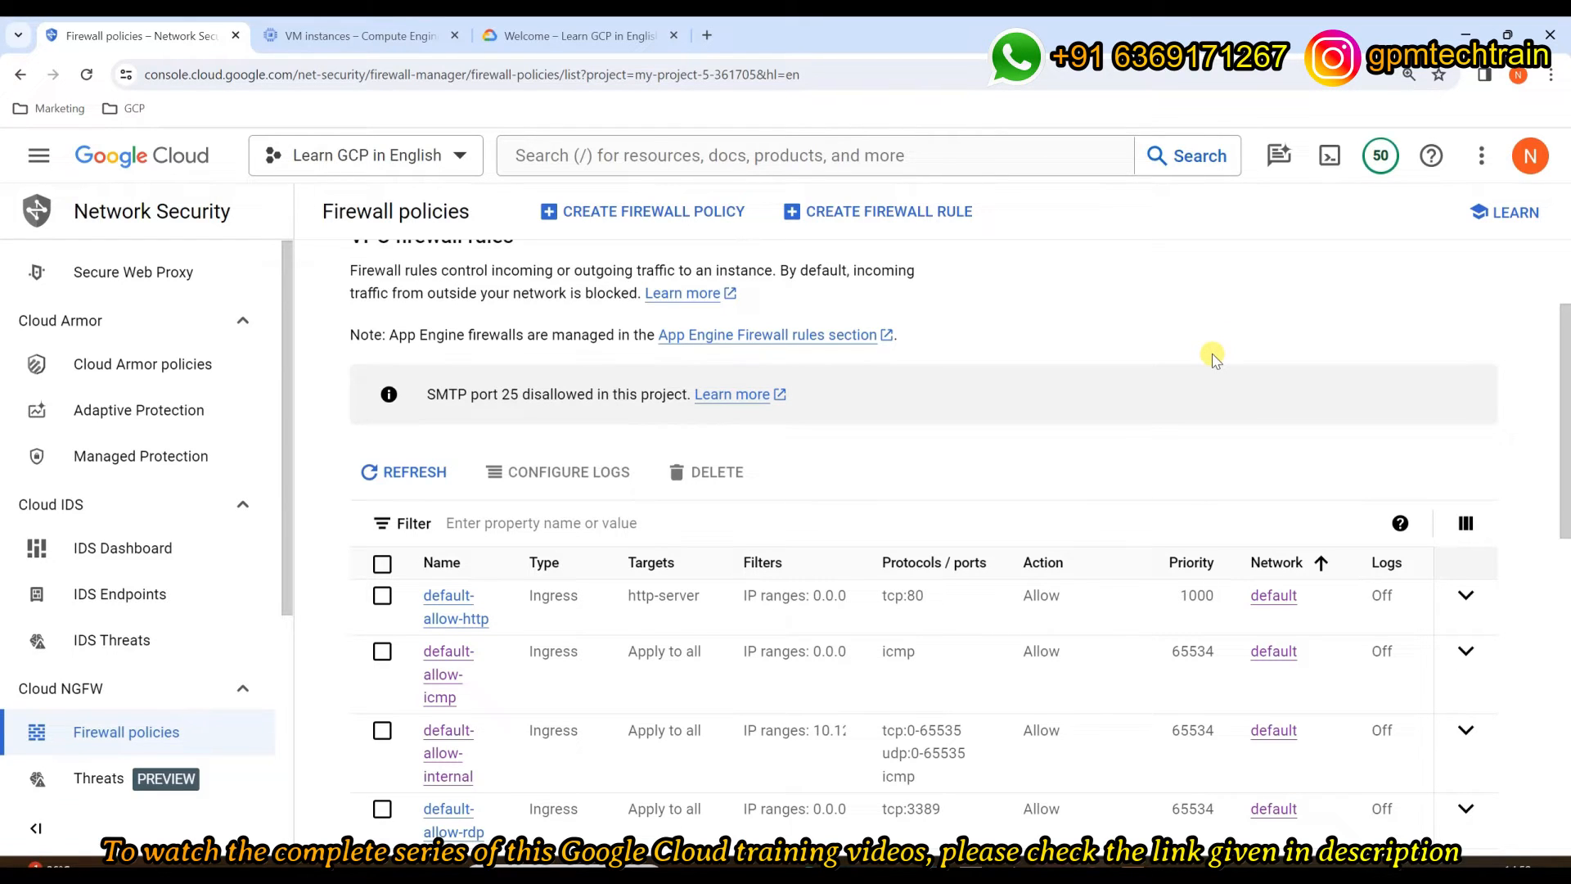
scroll(1215, 360, "up", 3)
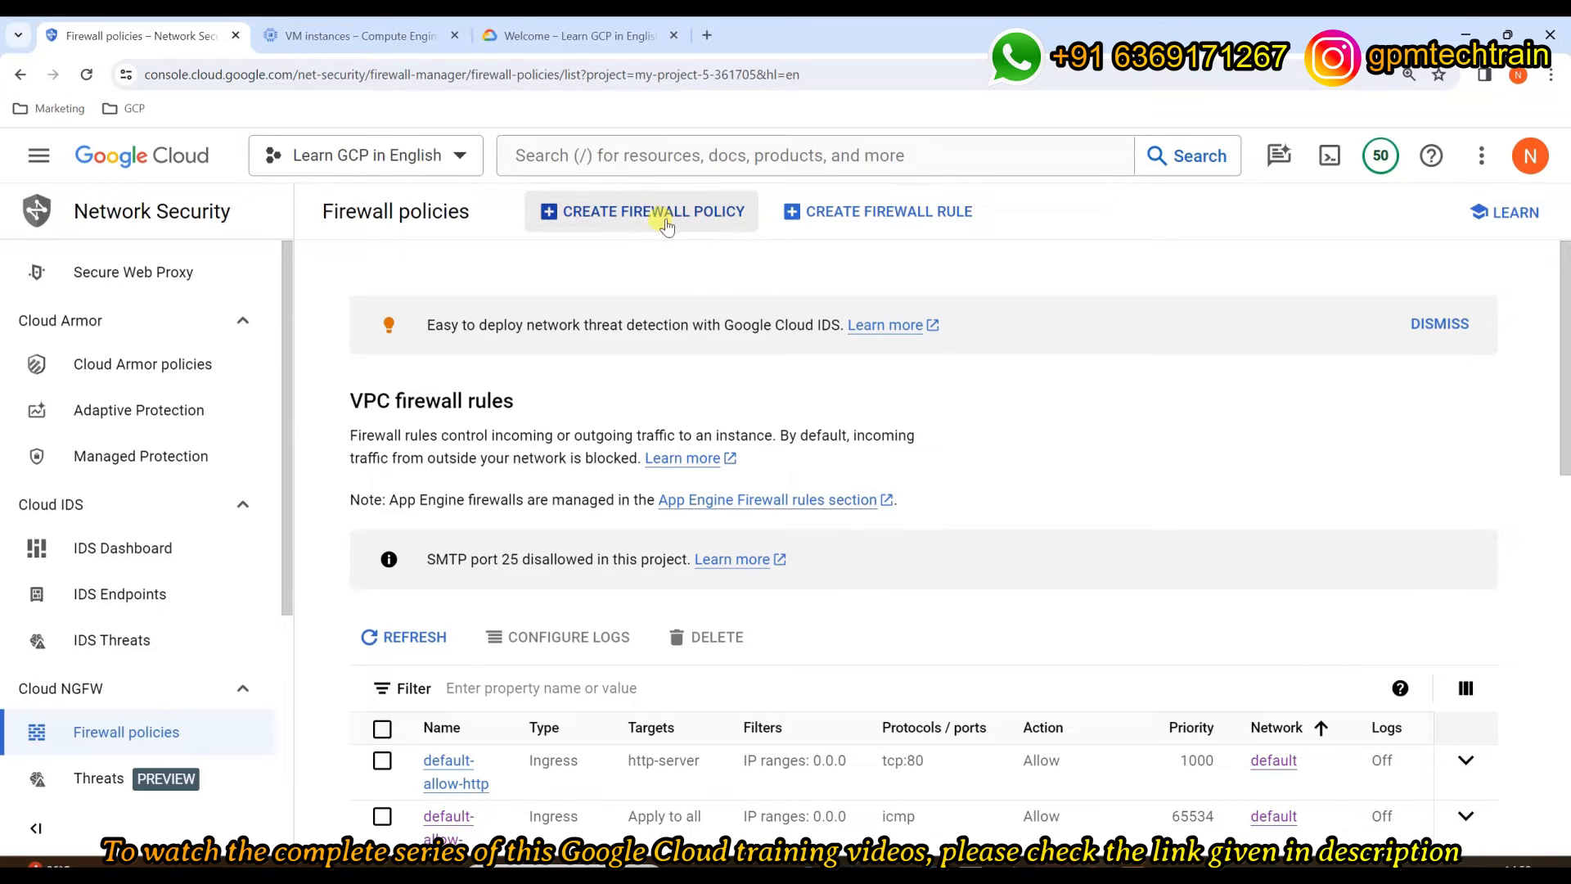
Step: Start a new firewall rule named my-new-firewall-rule-1
left_click(921, 211)
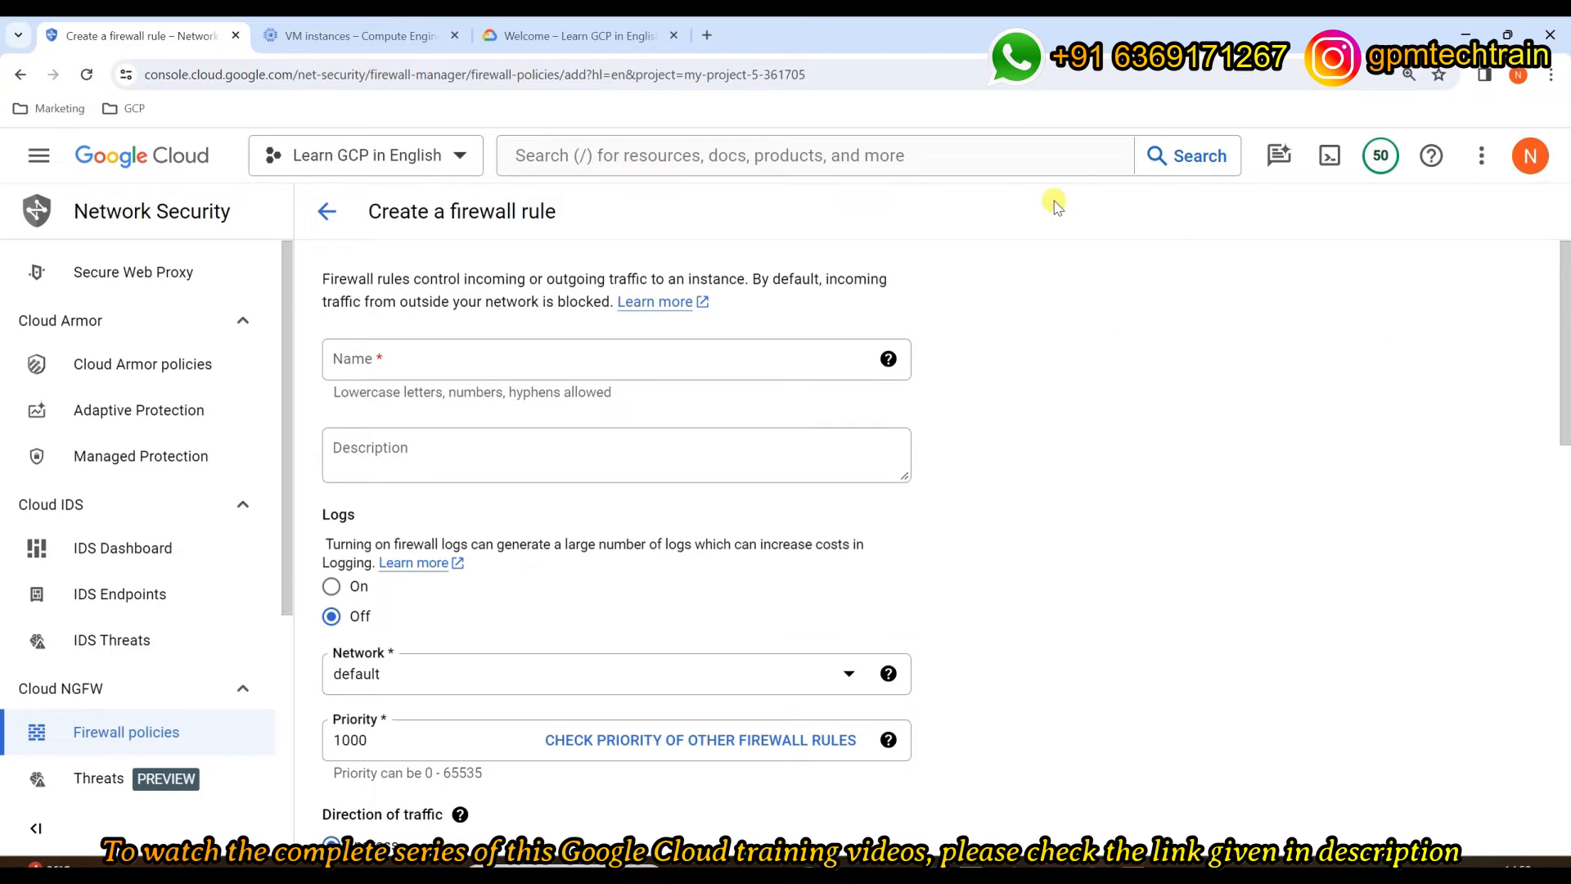
scroll(544, 322, "down", 5)
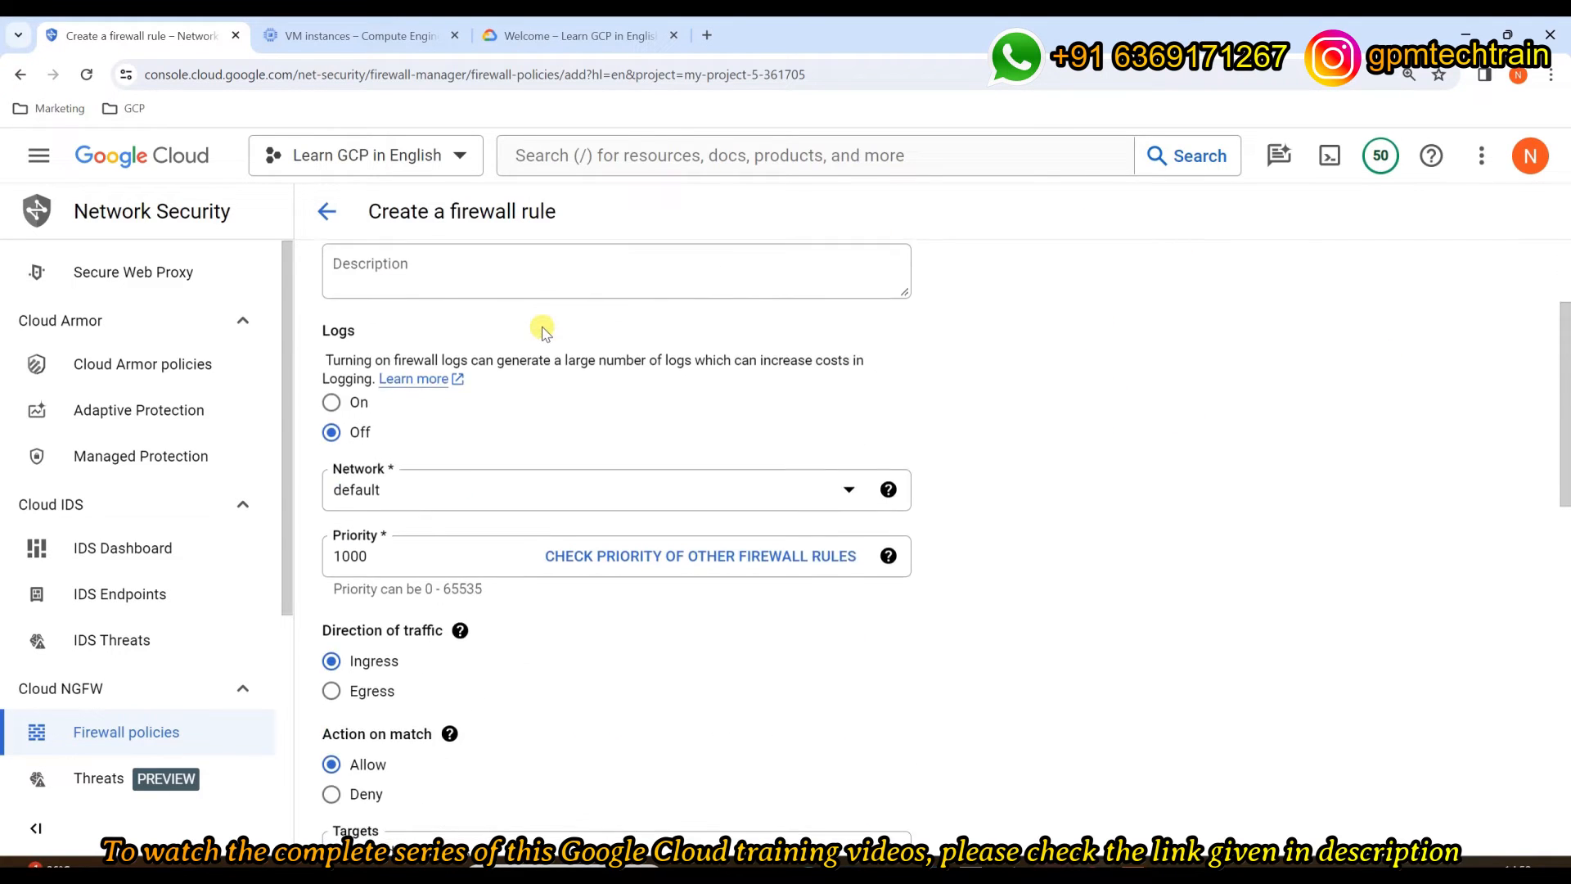
scroll(536, 366, "down", 9)
scroll(600, 559, "up", 2)
scroll(597, 556, "up", 12)
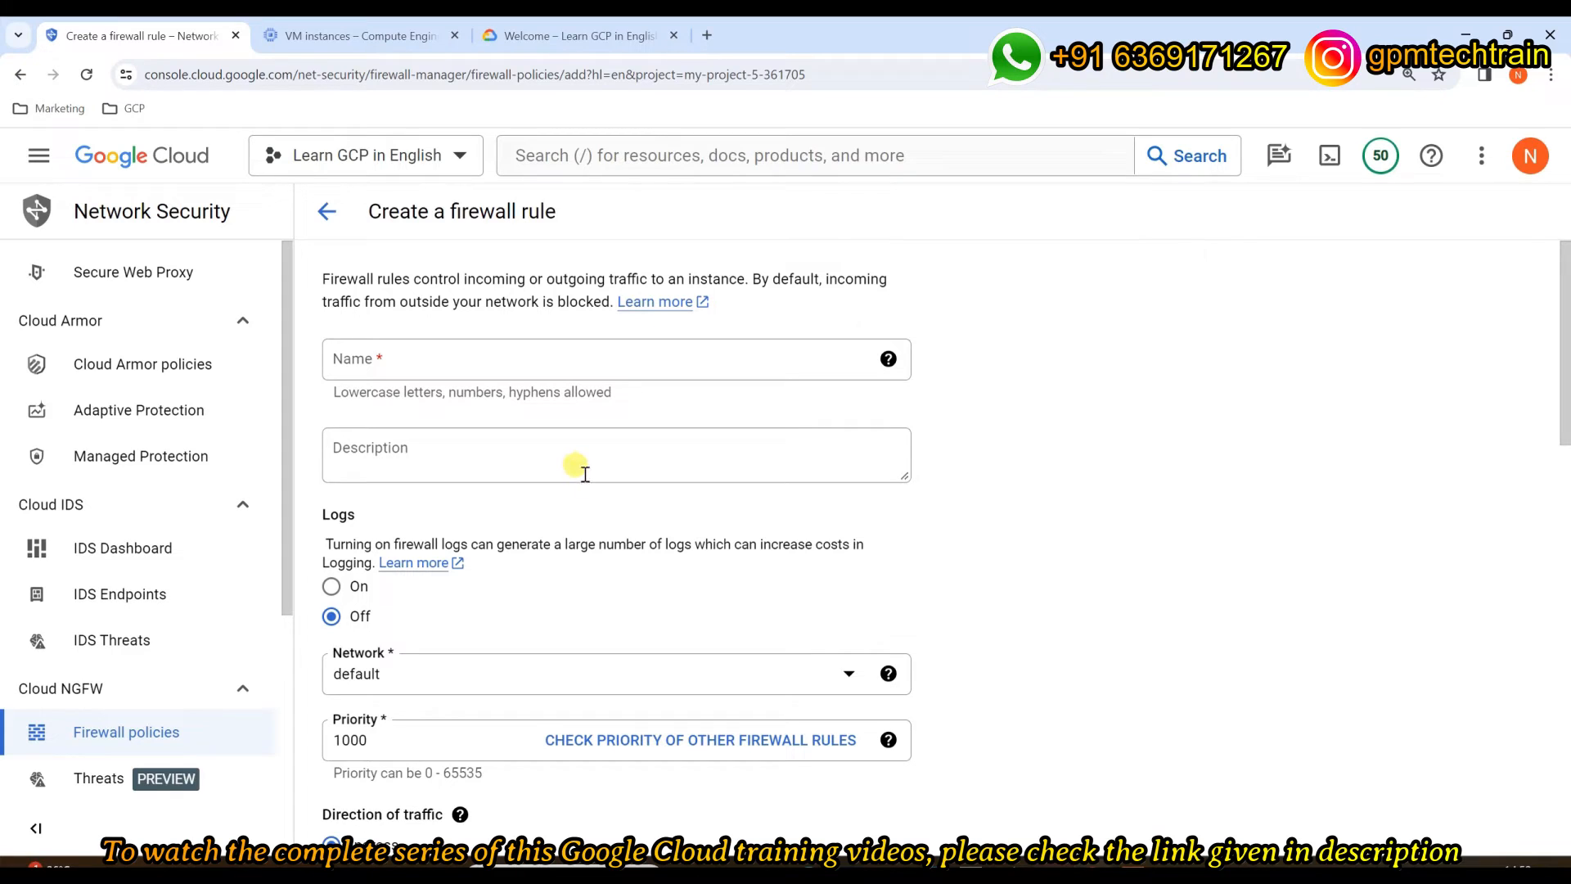
left_click(576, 360)
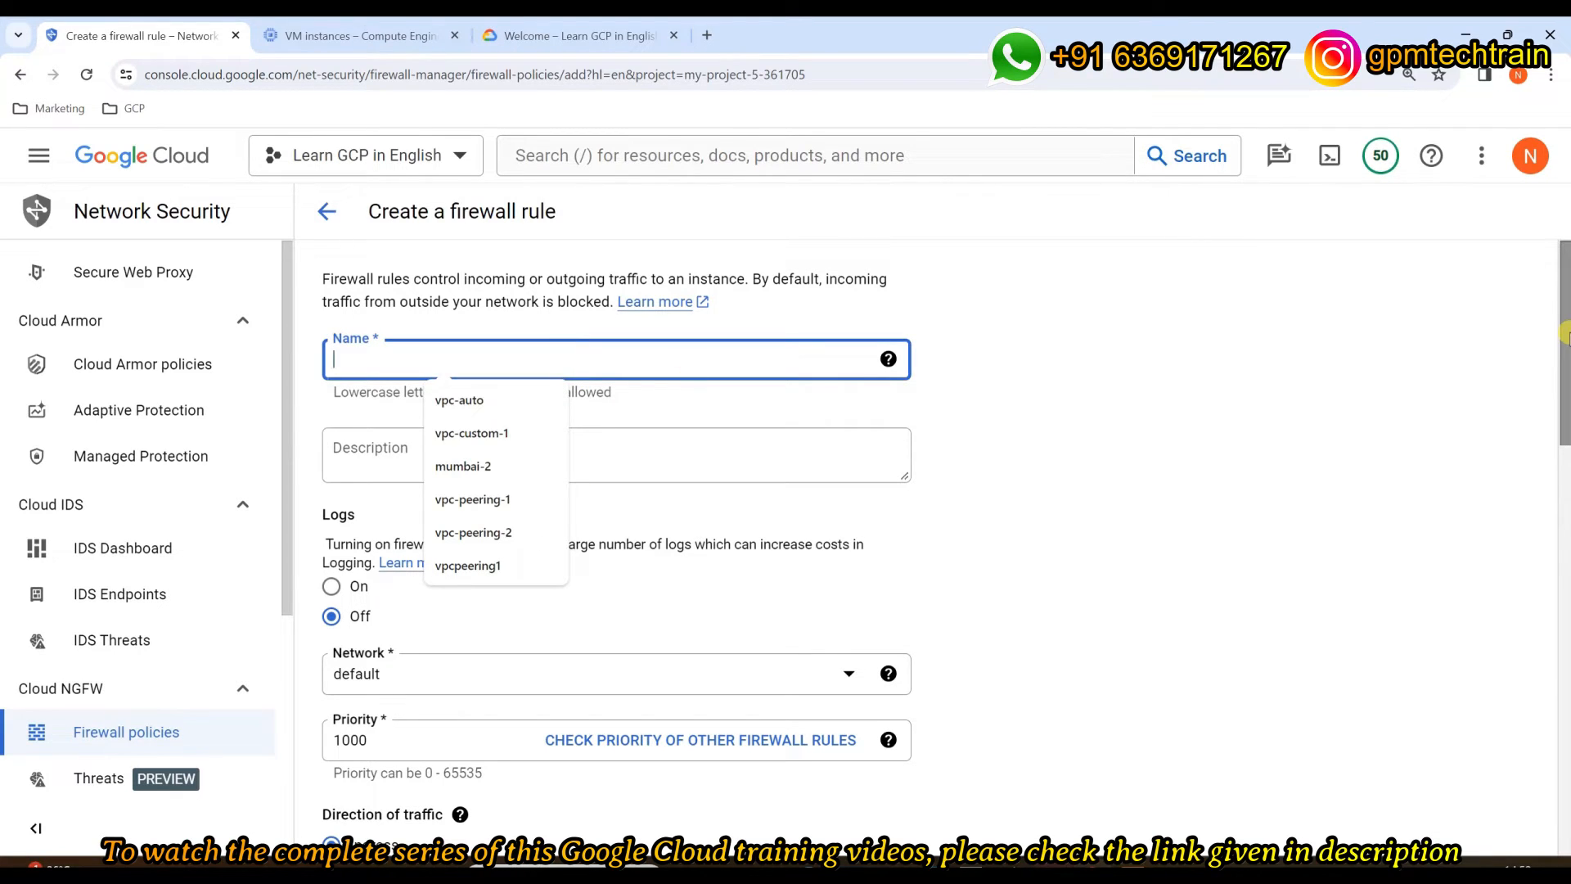
type("my-nwe")
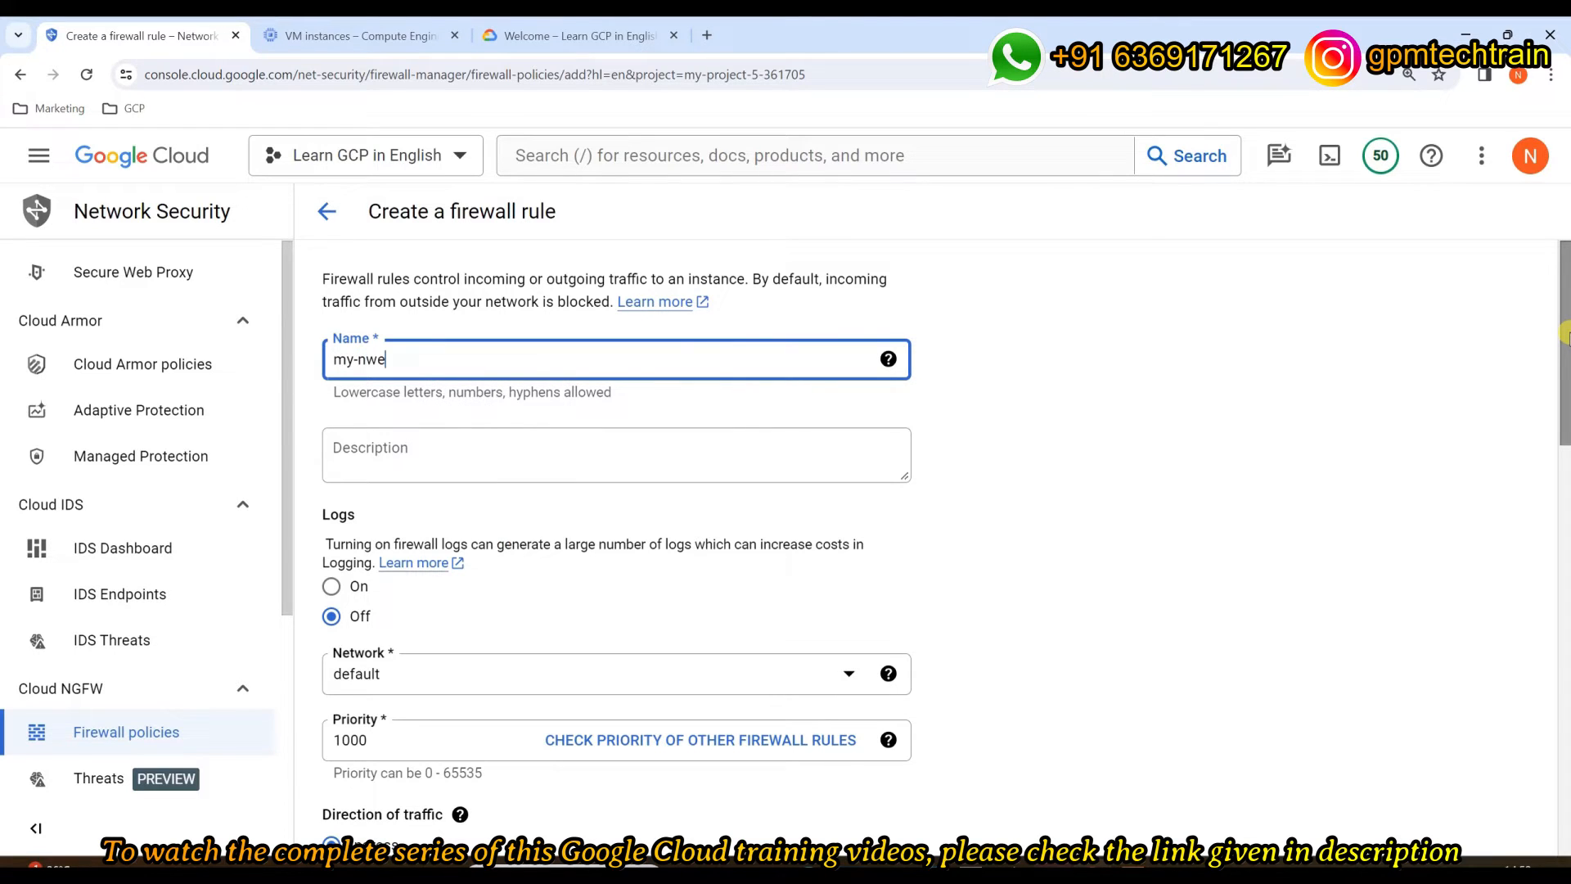
type("ew-filewall-rule-1")
left_click(522, 470)
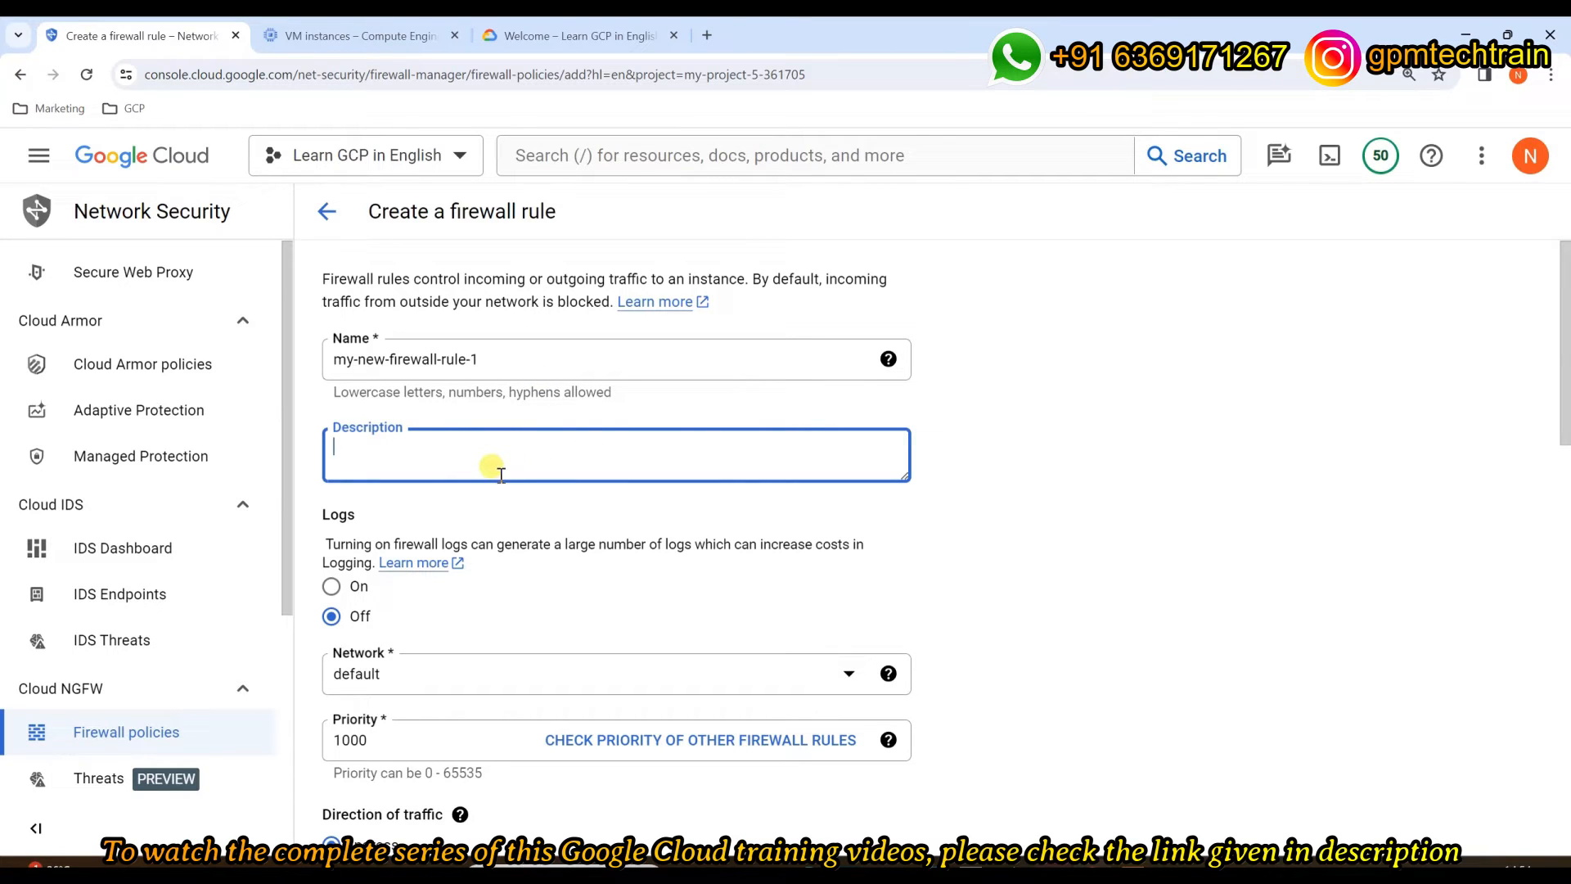
Step: Leave the description blank and set Logs to On for my-new-firewall-rule-1
scroll(651, 466, "down", 1)
left_click(658, 488)
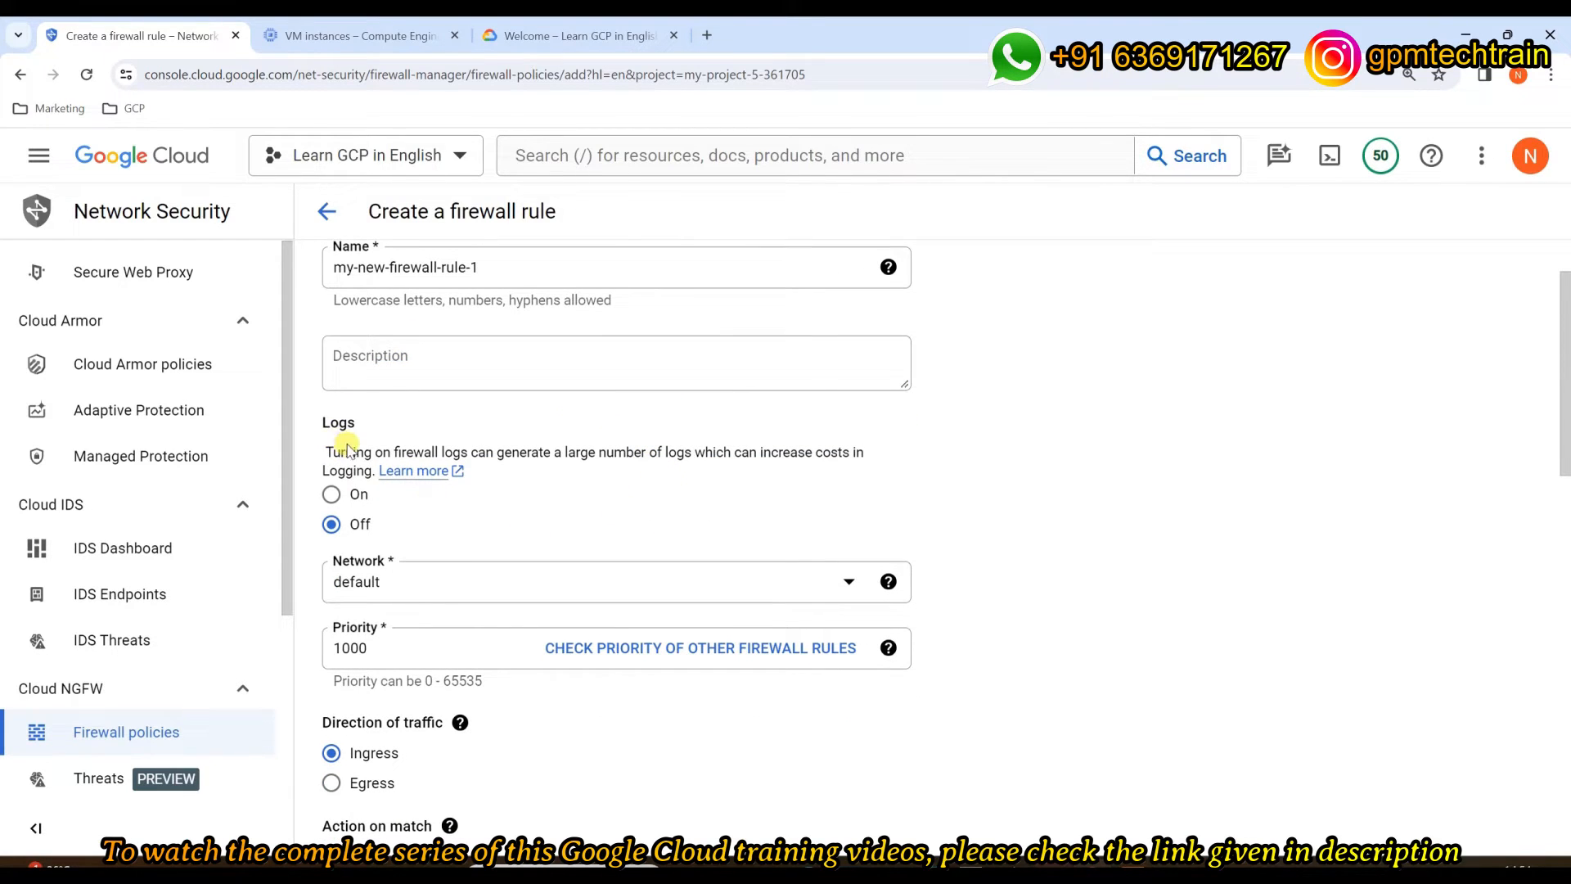
left_click_drag(315, 418, 364, 424)
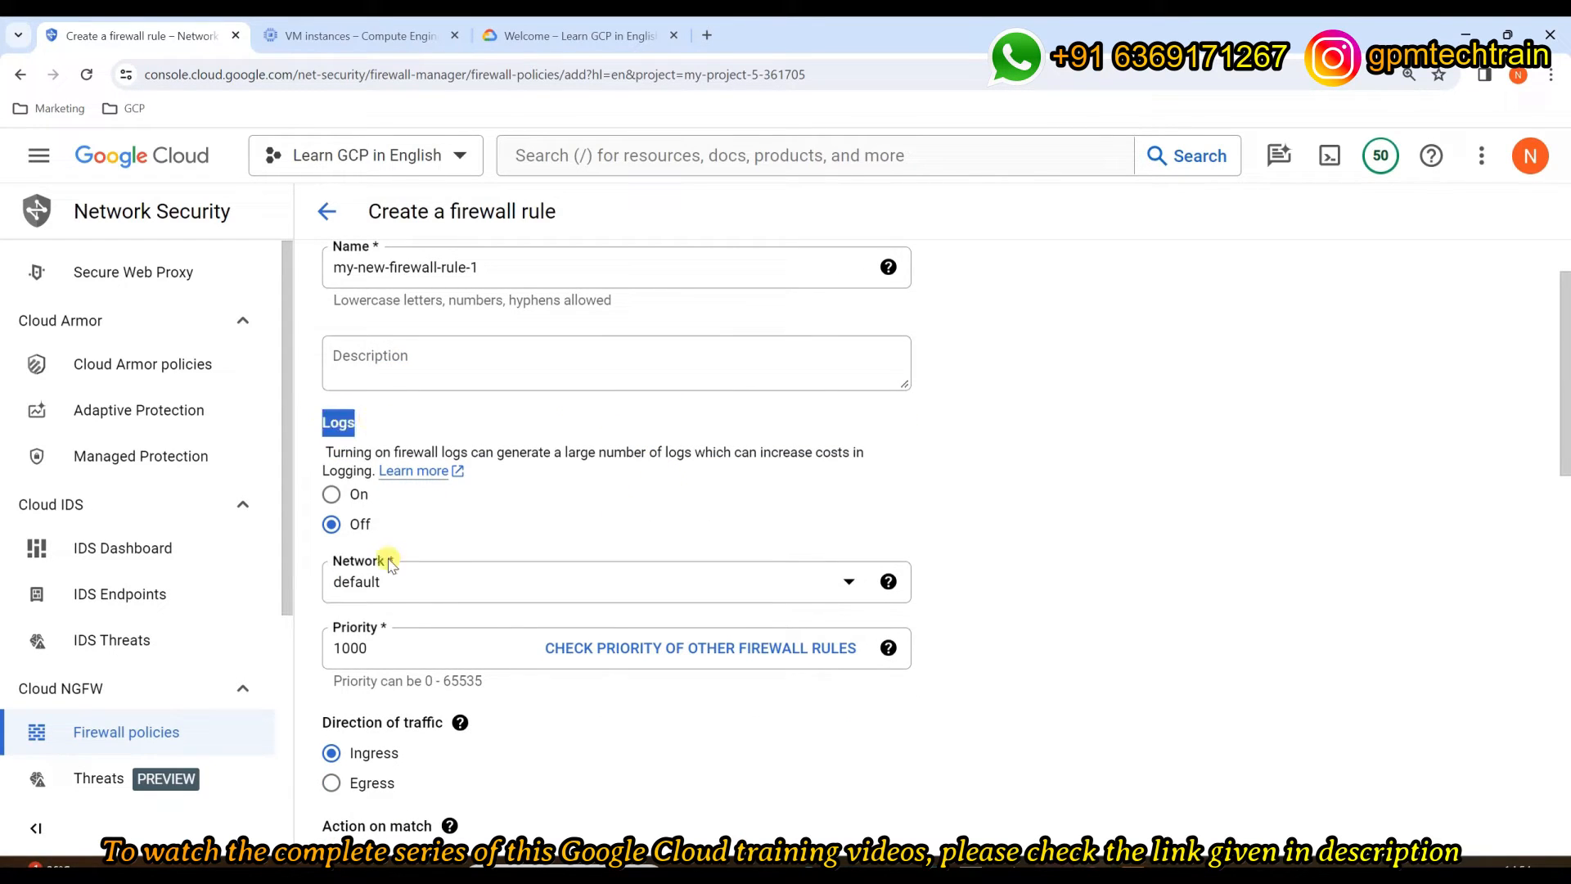
left_click(332, 494)
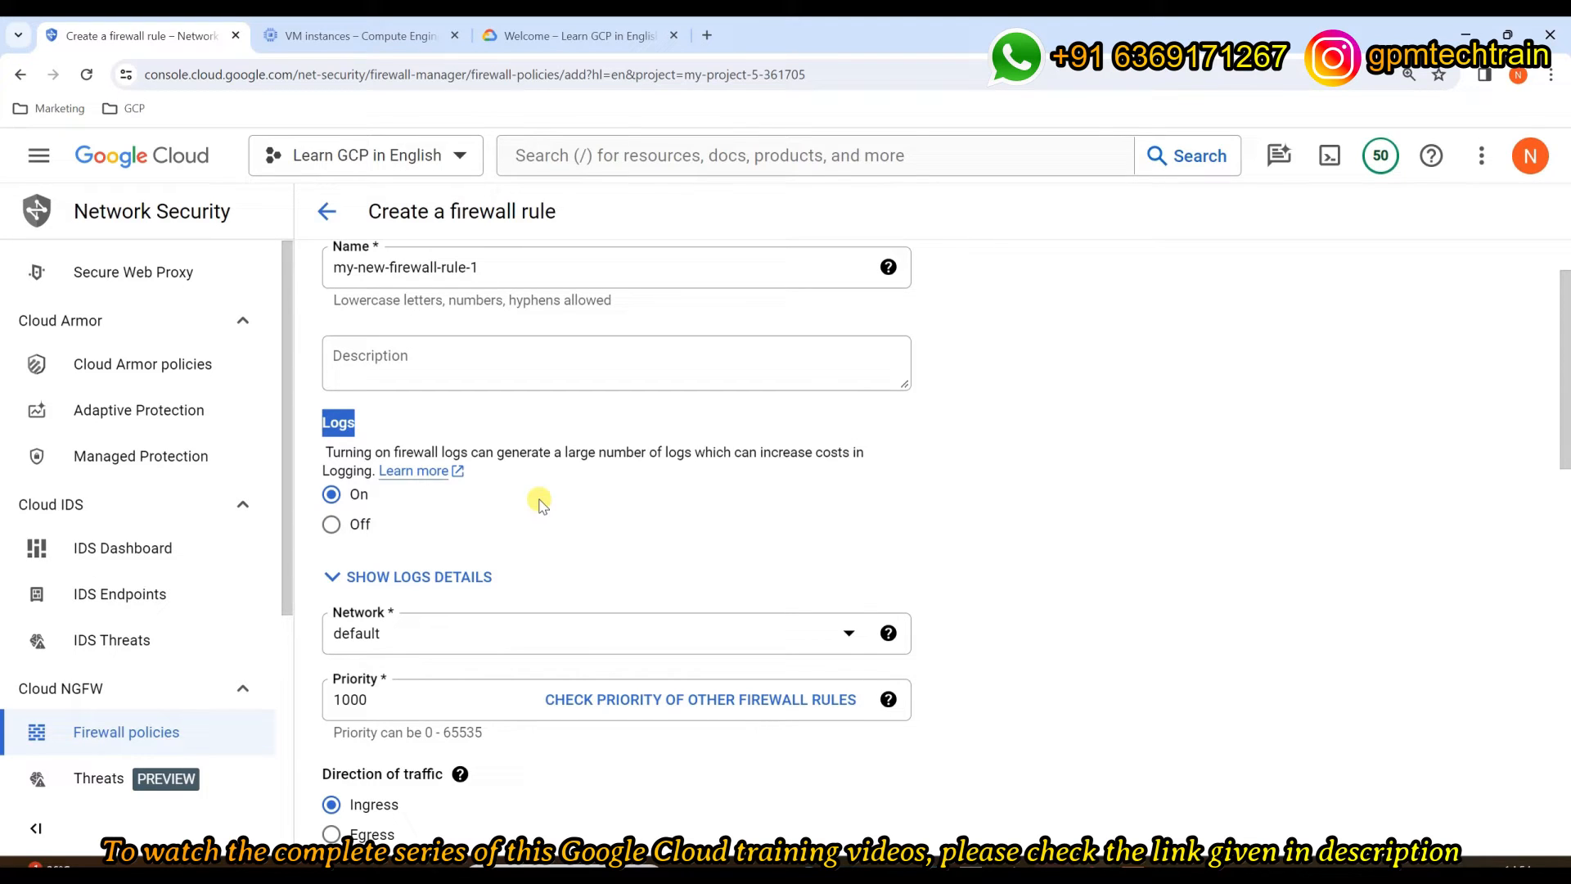
scroll(552, 497, "down", 1)
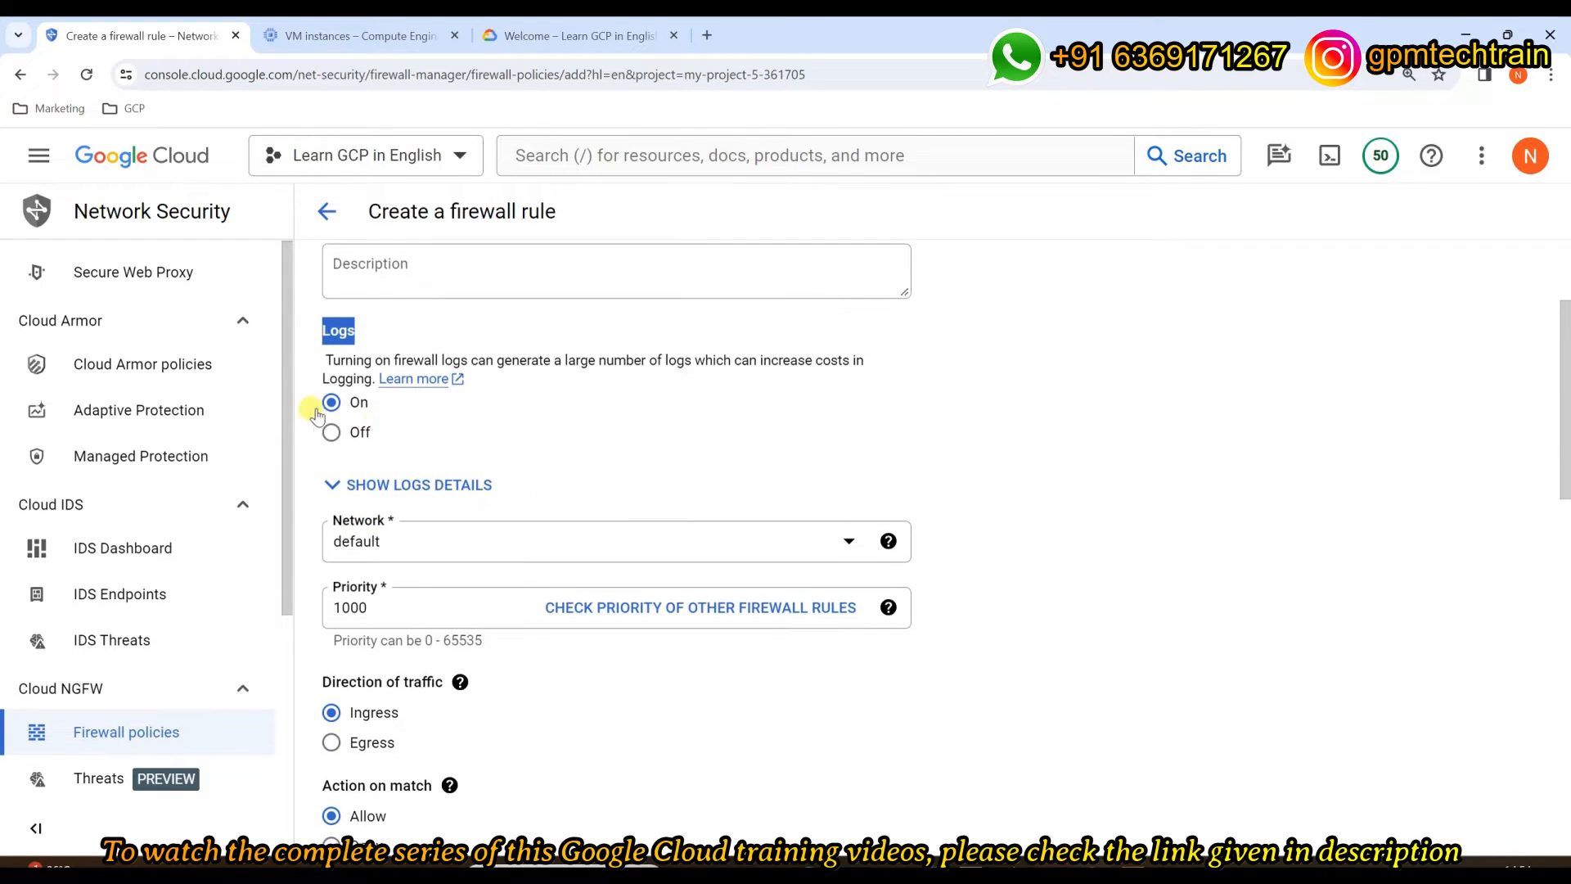
scroll(818, 454, "down", 1)
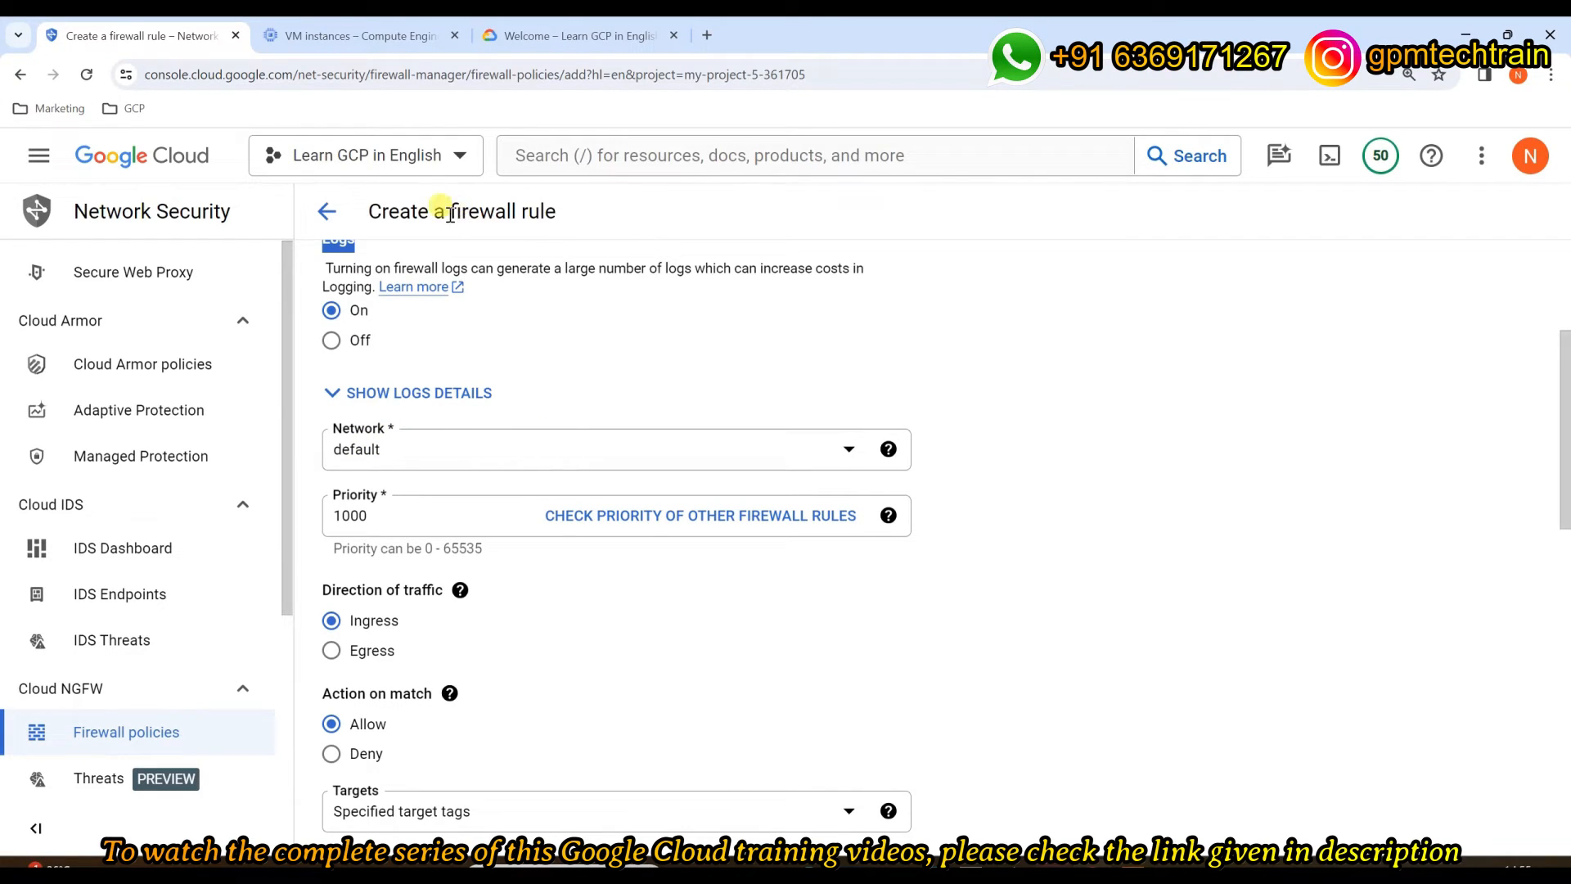
left_click_drag(445, 211, 599, 221)
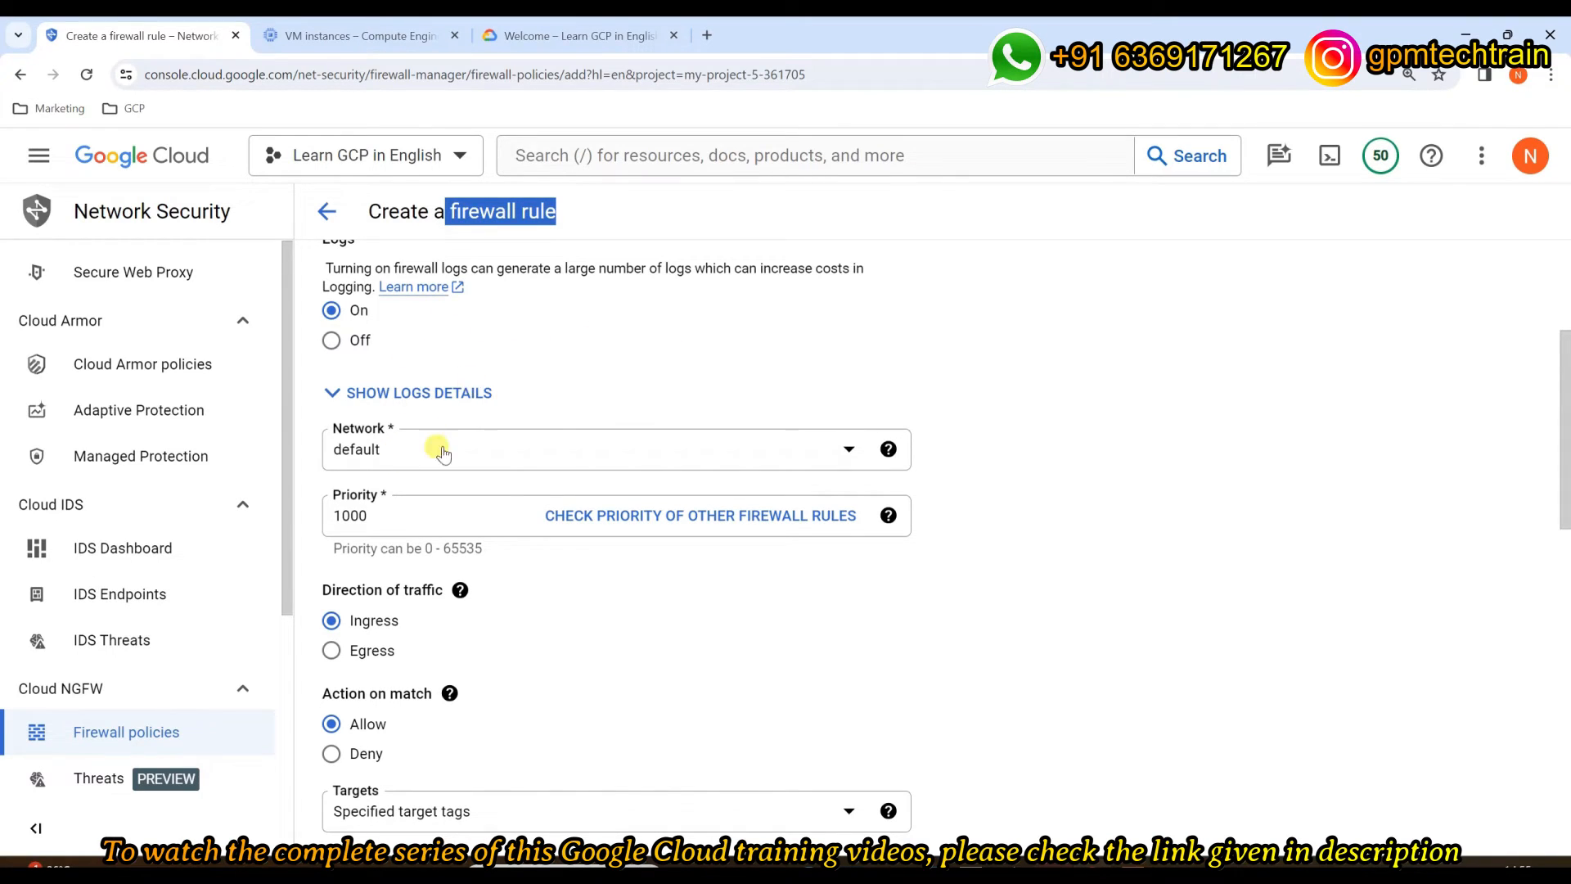
Step: Set the rule's network to vpc-custom-1
left_click(619, 444)
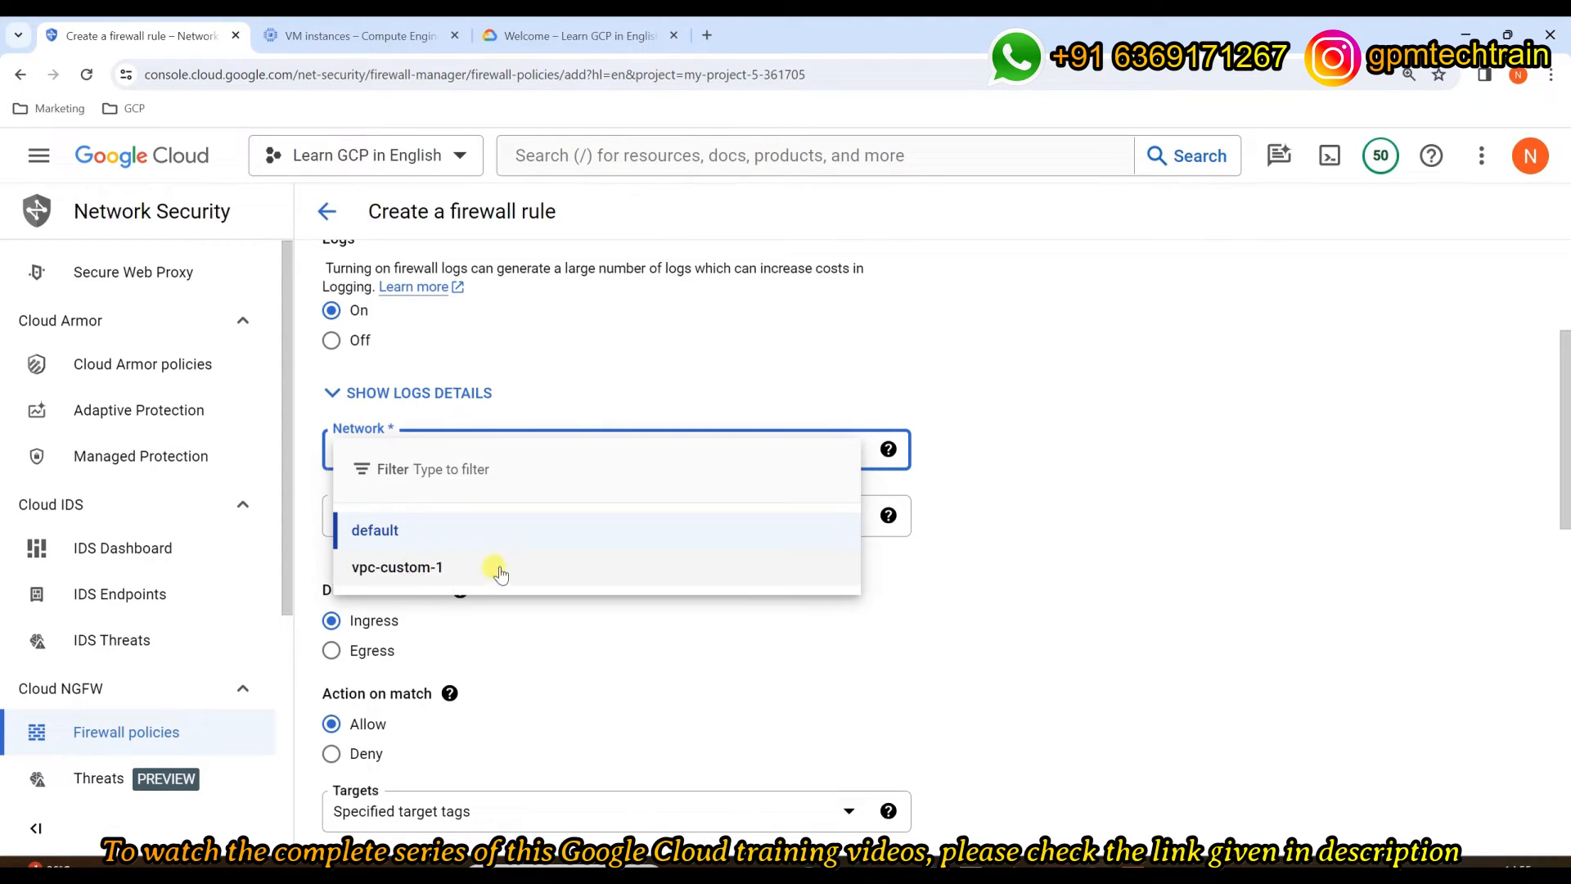
left_click(396, 568)
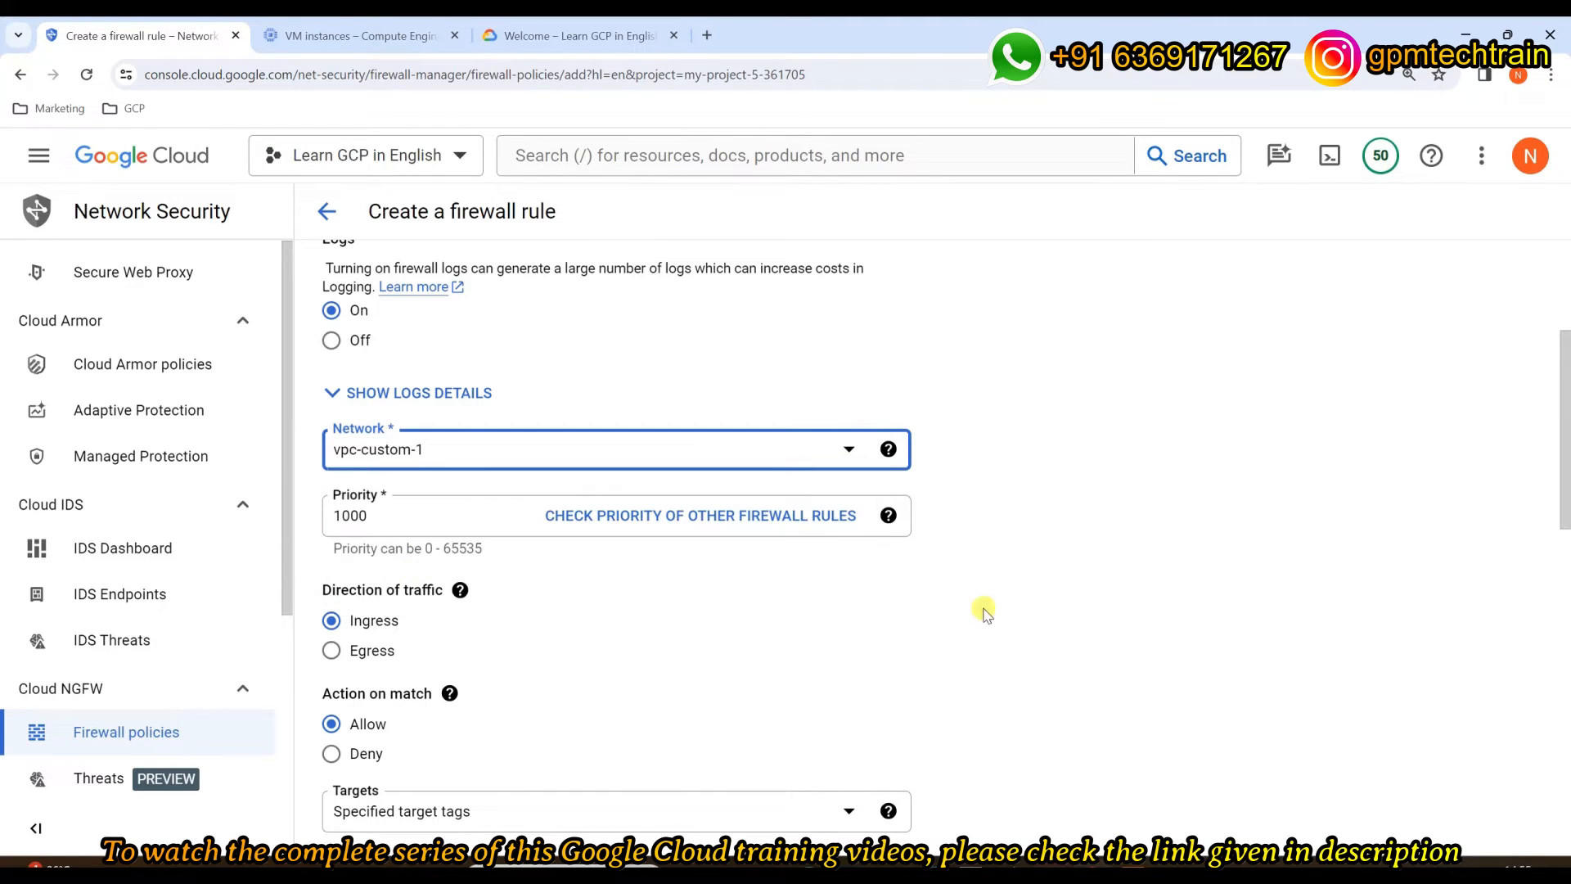
left_click(848, 659)
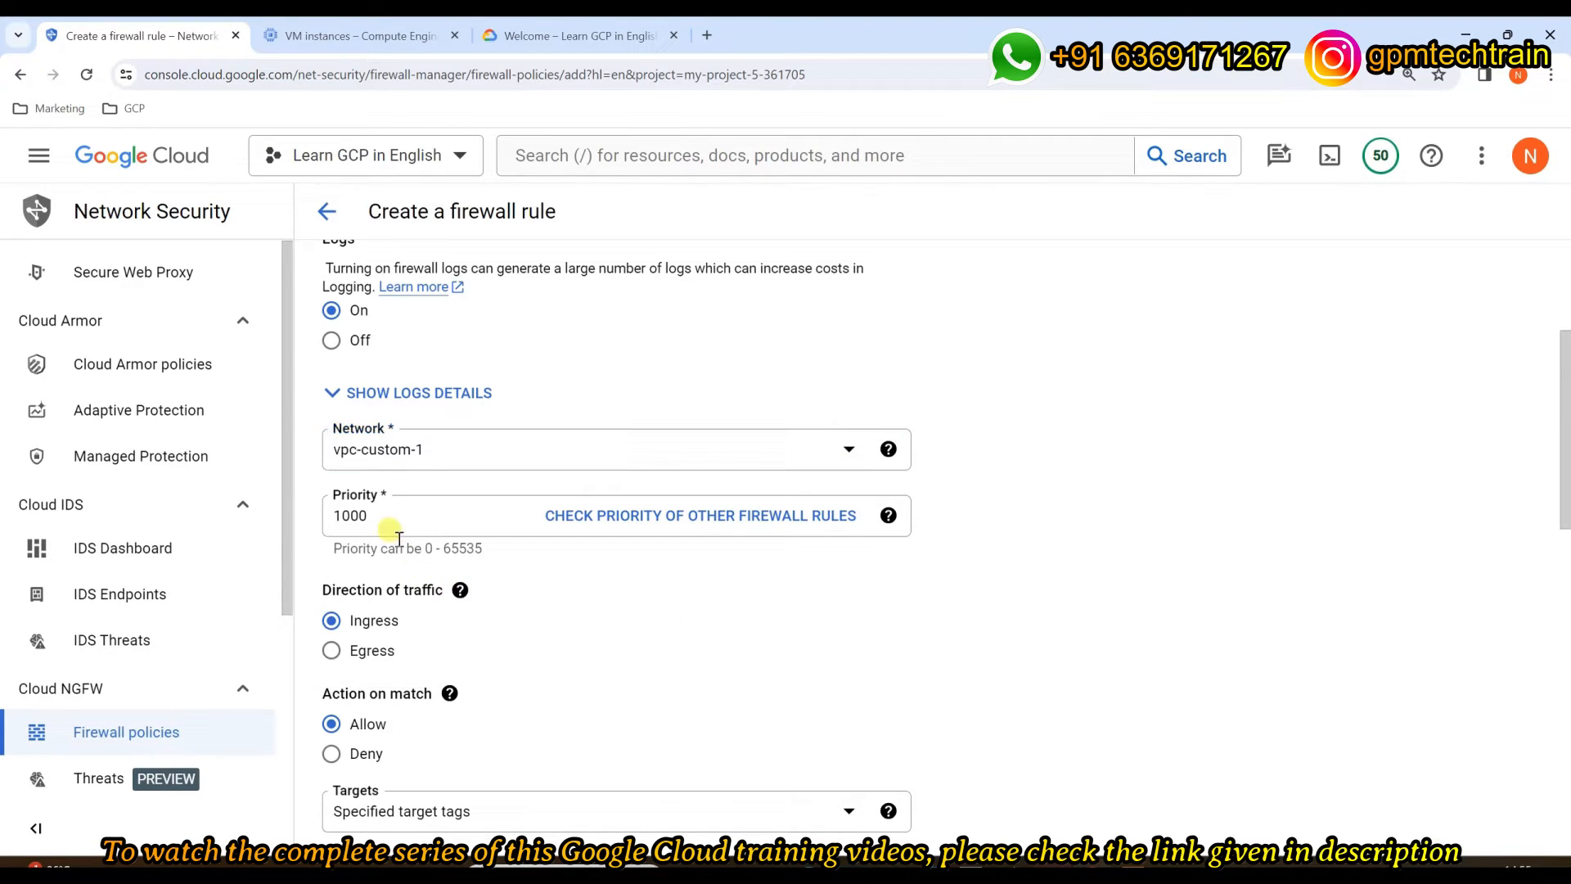
Step: Change the rule's priority from 1000 to 1010, within the allowed 0–65535 range
left_click_drag(393, 516, 325, 513)
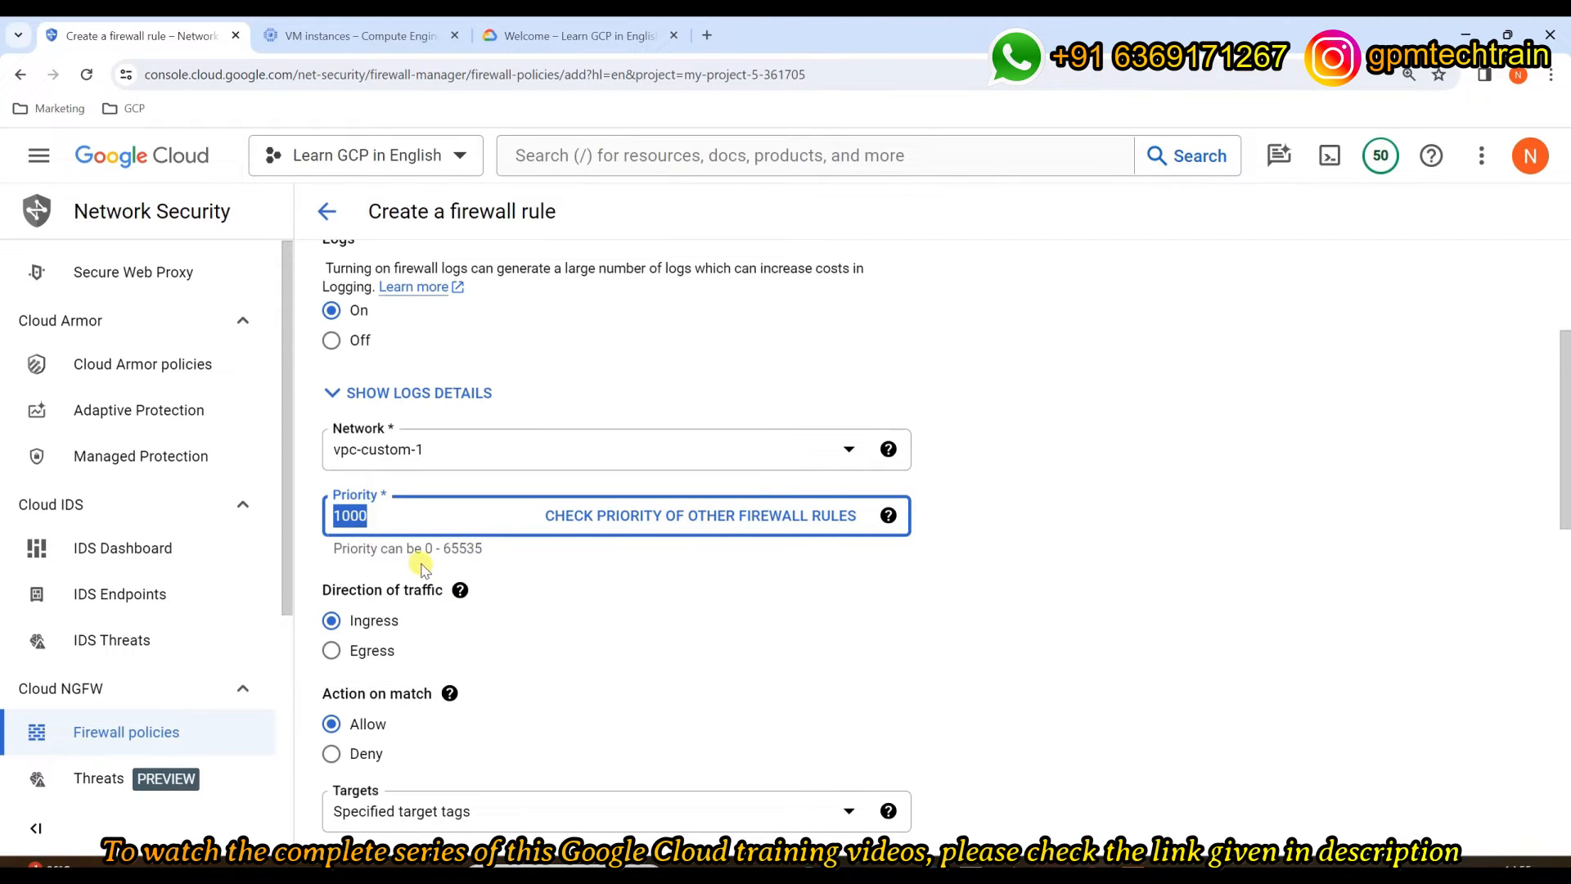
left_click_drag(425, 547, 494, 559)
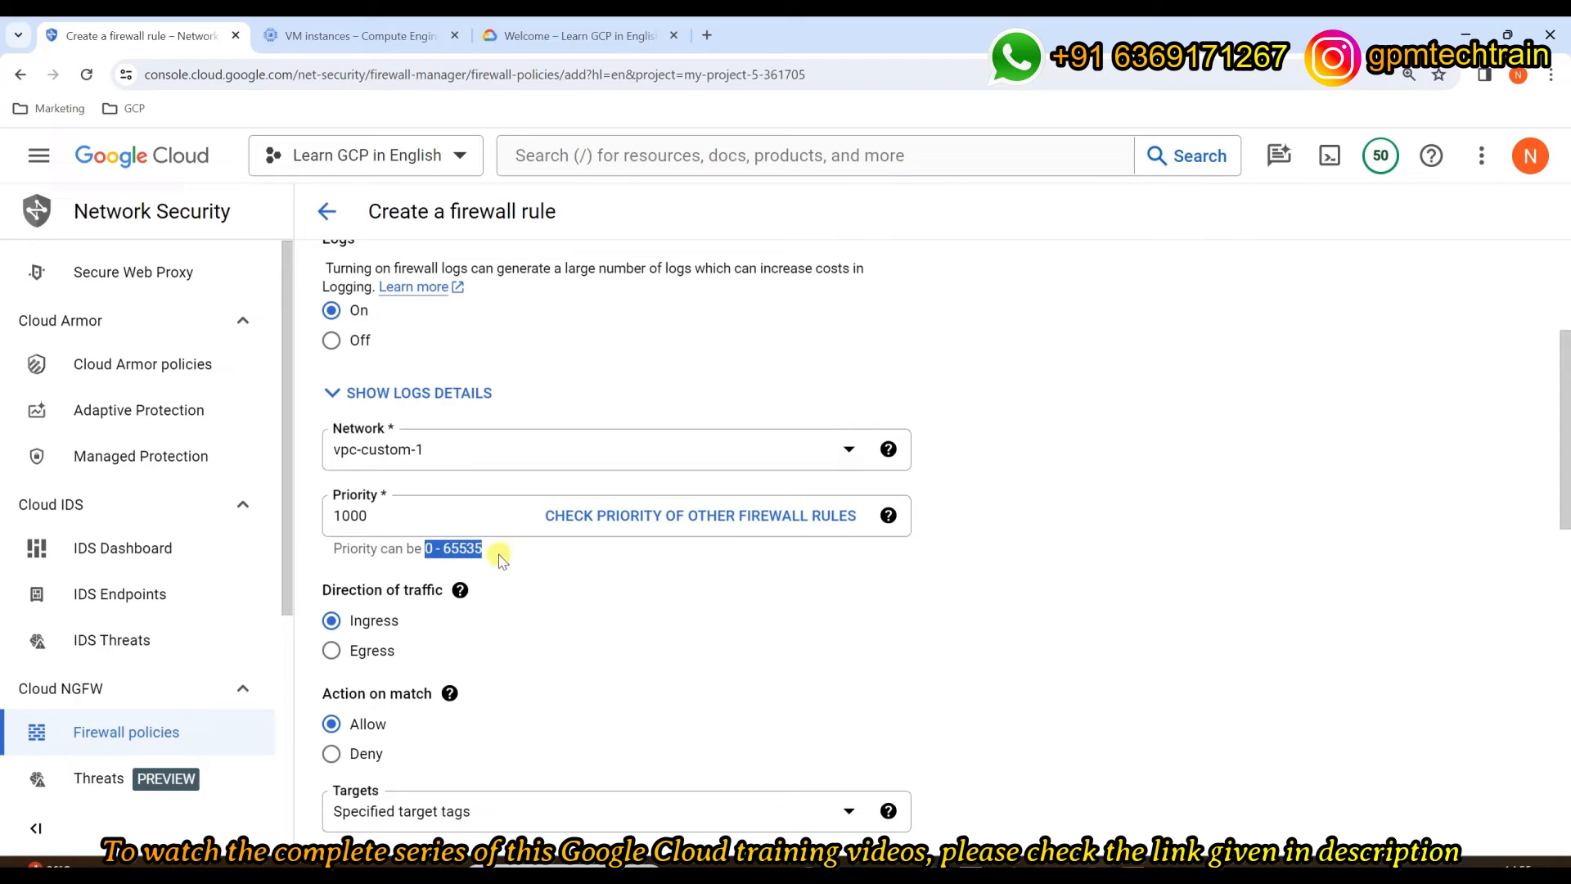
left_click(424, 514)
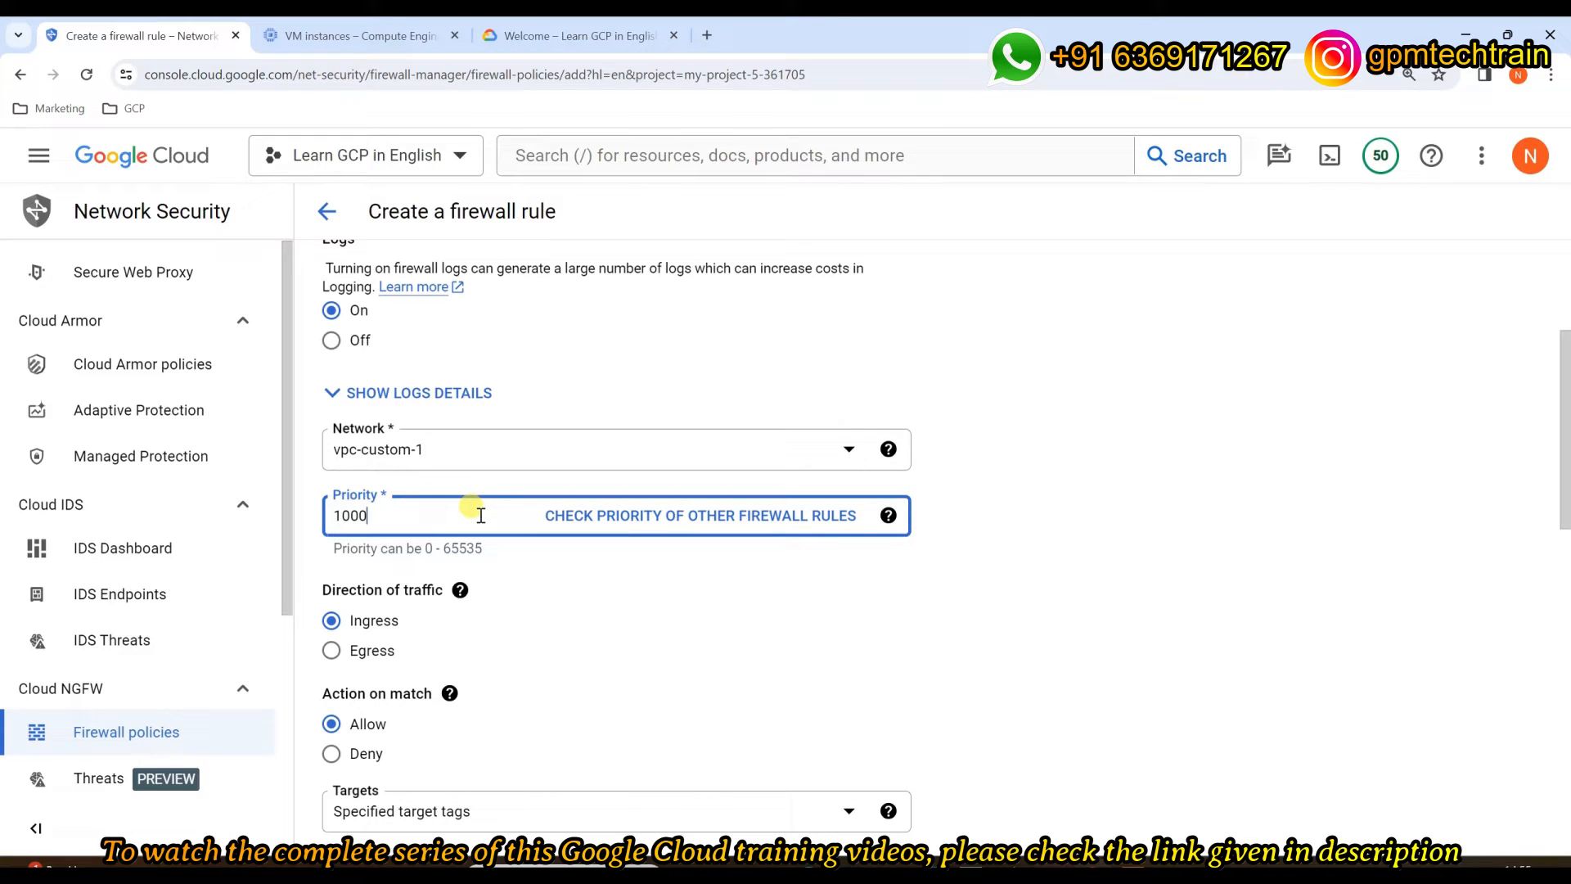
key("BackSpace")
key("Left")
type("1")
left_click(751, 661)
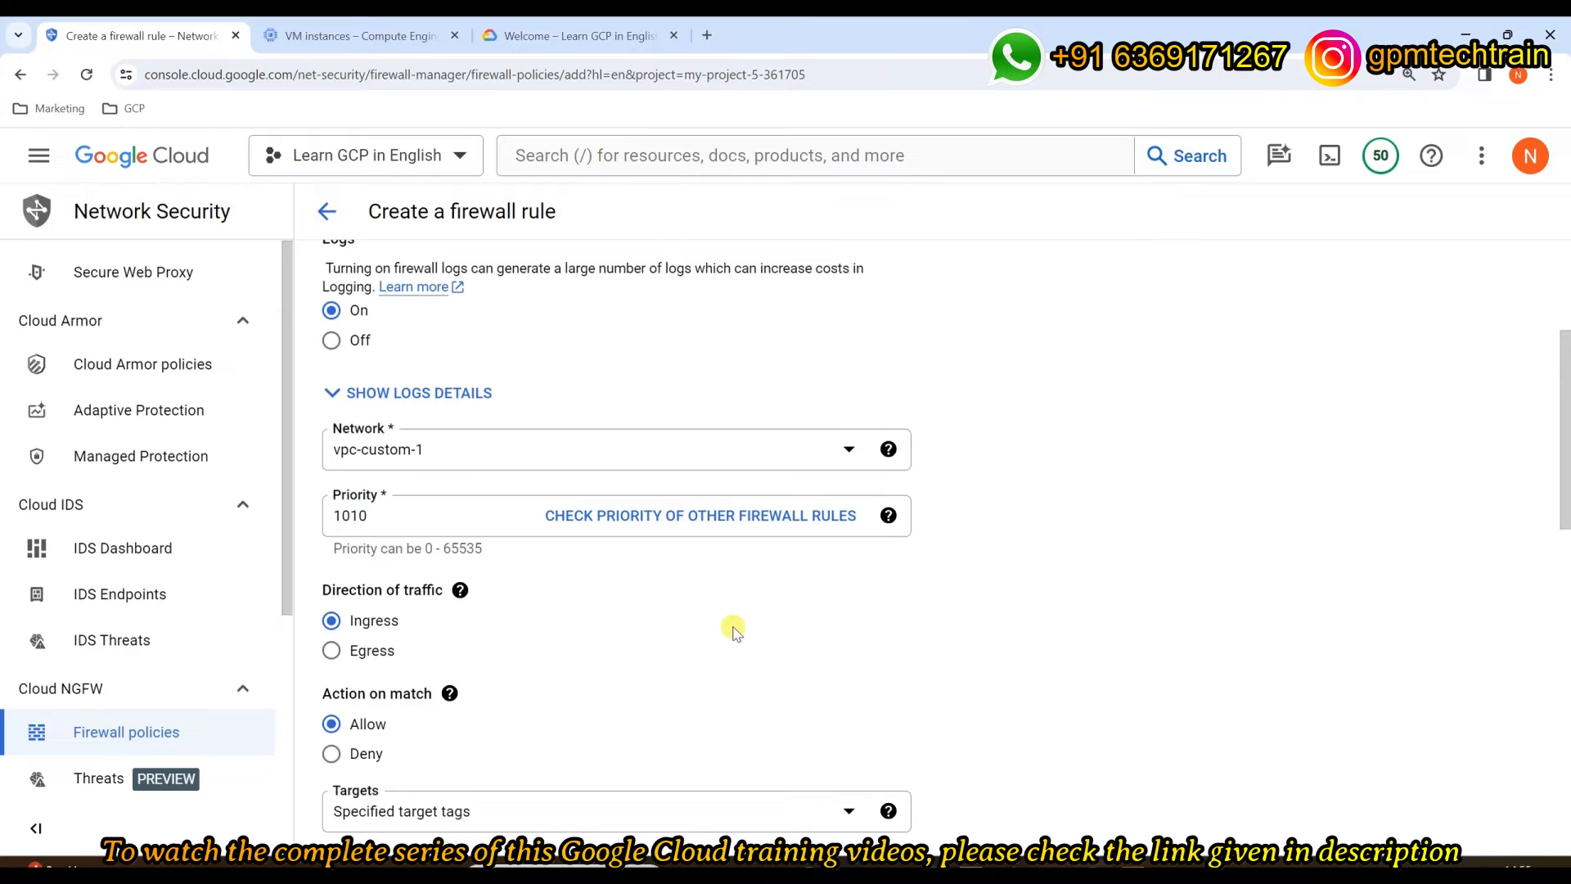
scroll(729, 606, "down", 2)
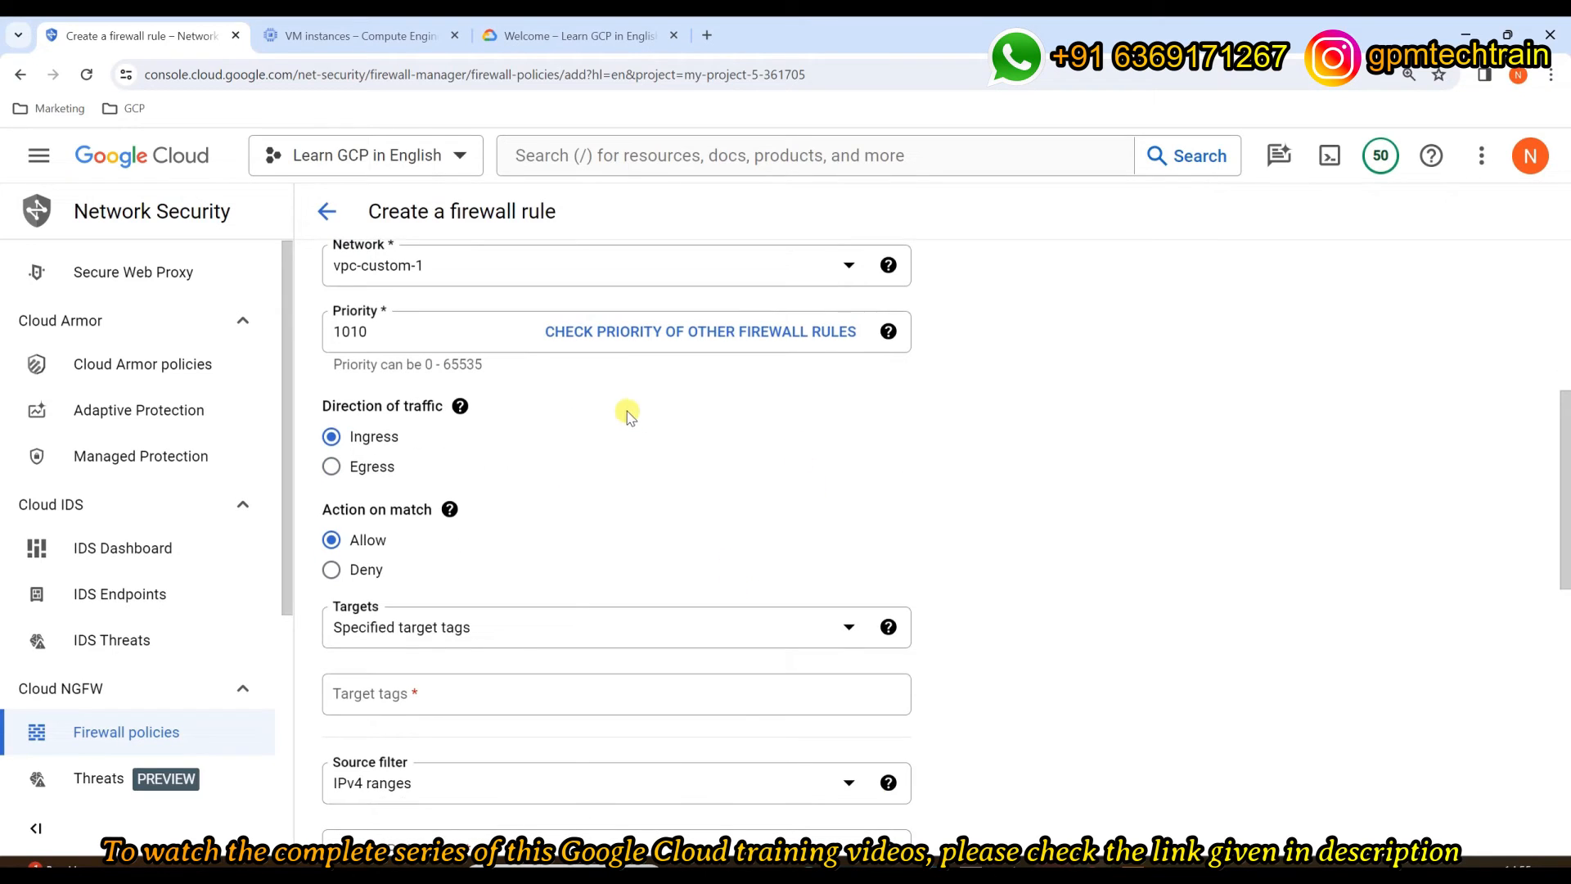
Step: Keep direction Ingress and action Allow, and set targets to all instances in the network
left_click_drag(322, 407, 442, 406)
left_click(813, 428)
left_click_drag(320, 509, 432, 508)
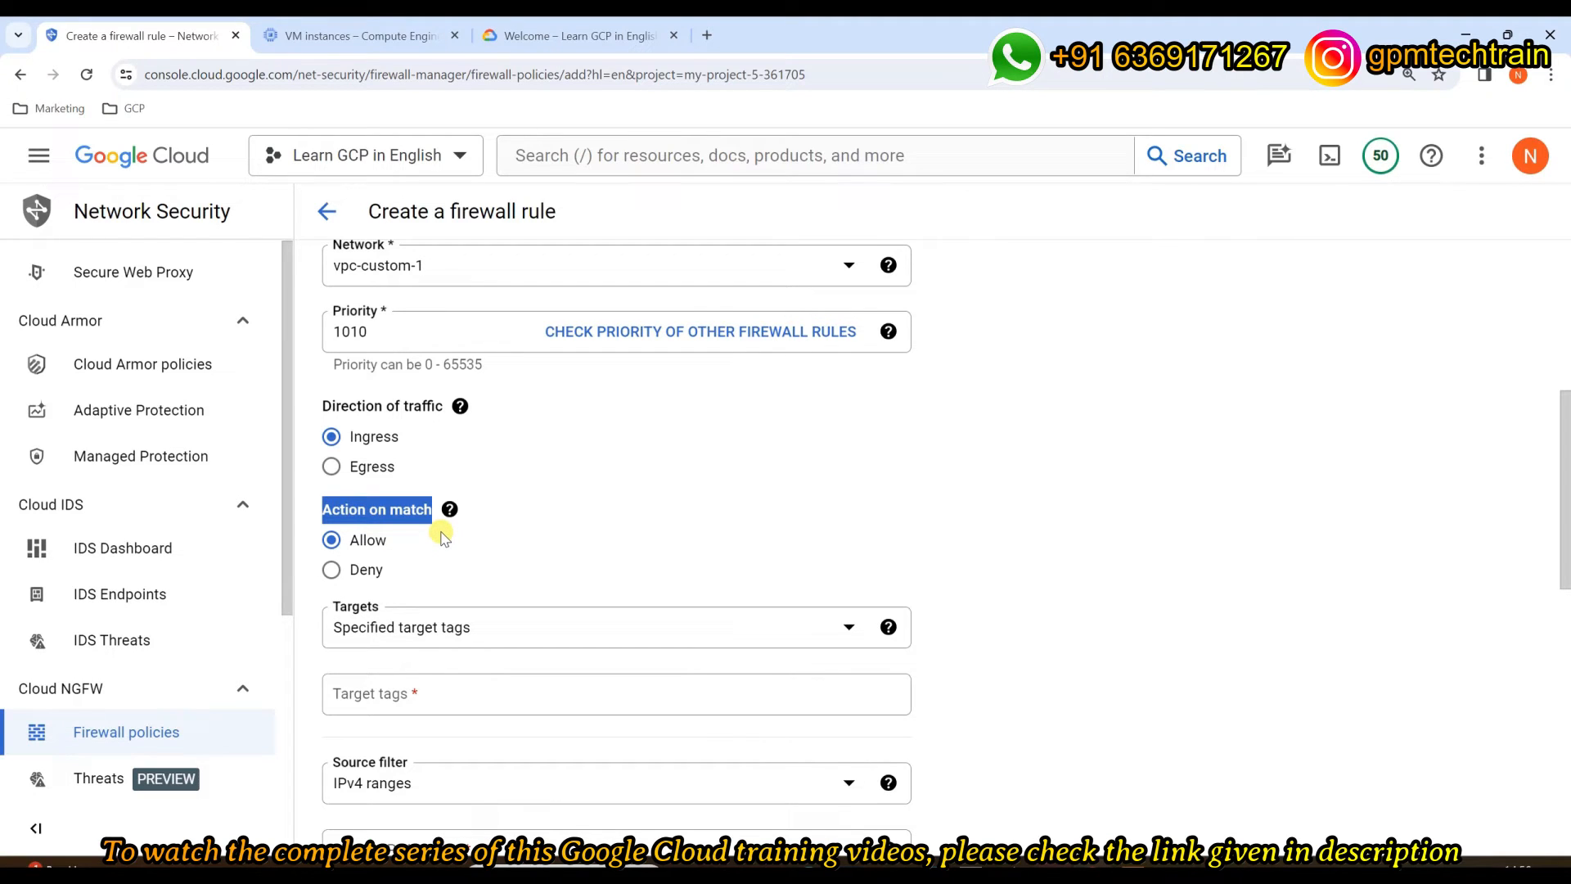
scroll(499, 515, "down", 1)
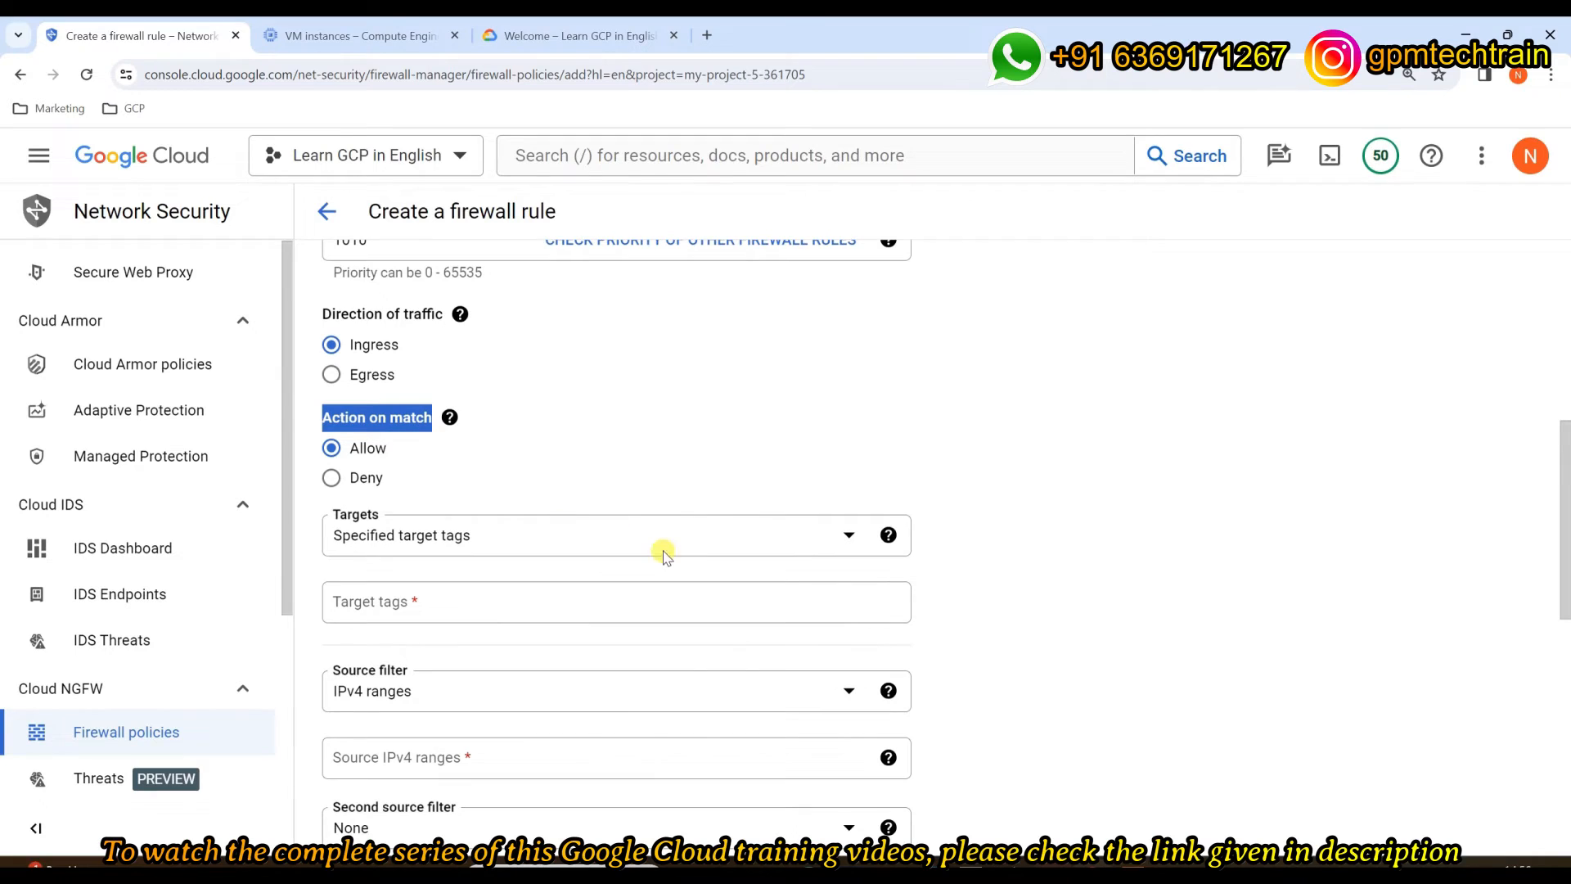
scroll(659, 541, "down", 1)
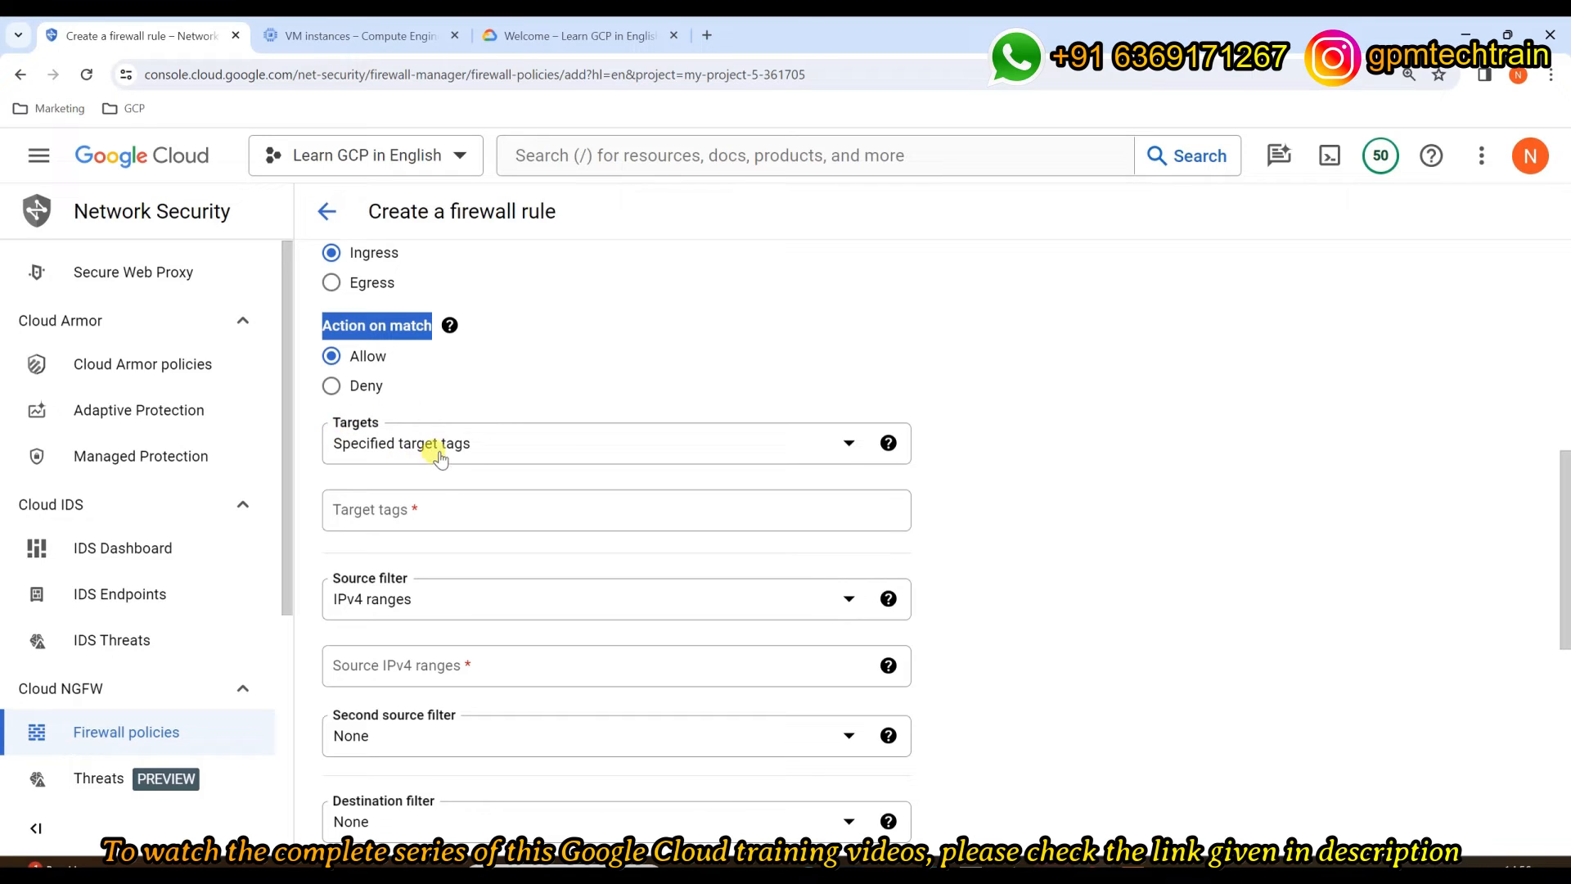
left_click(501, 441)
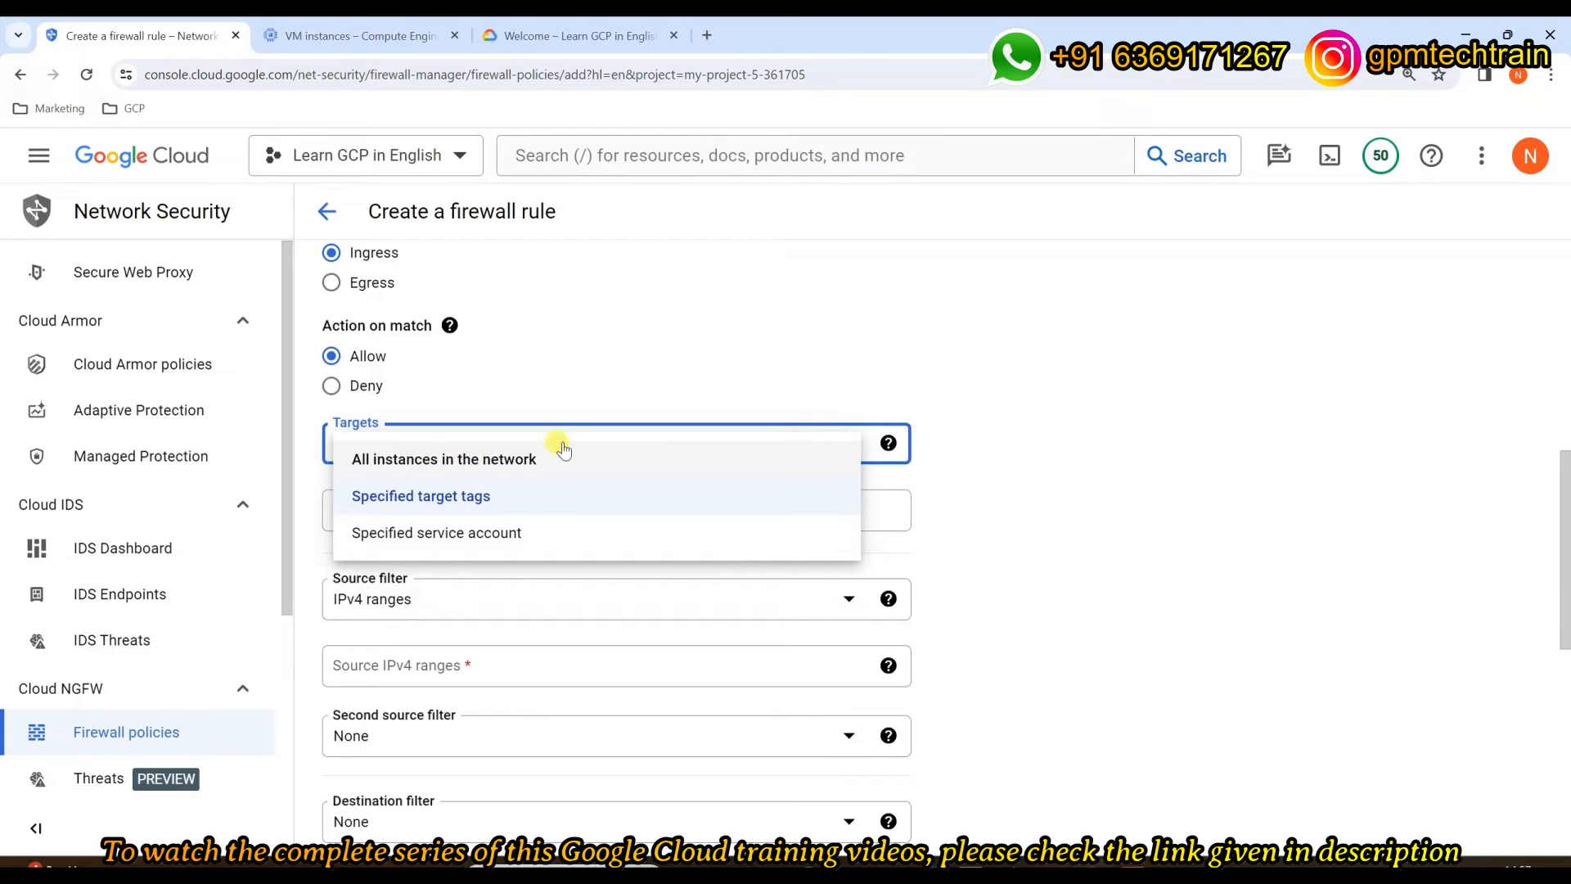
left_click(549, 464)
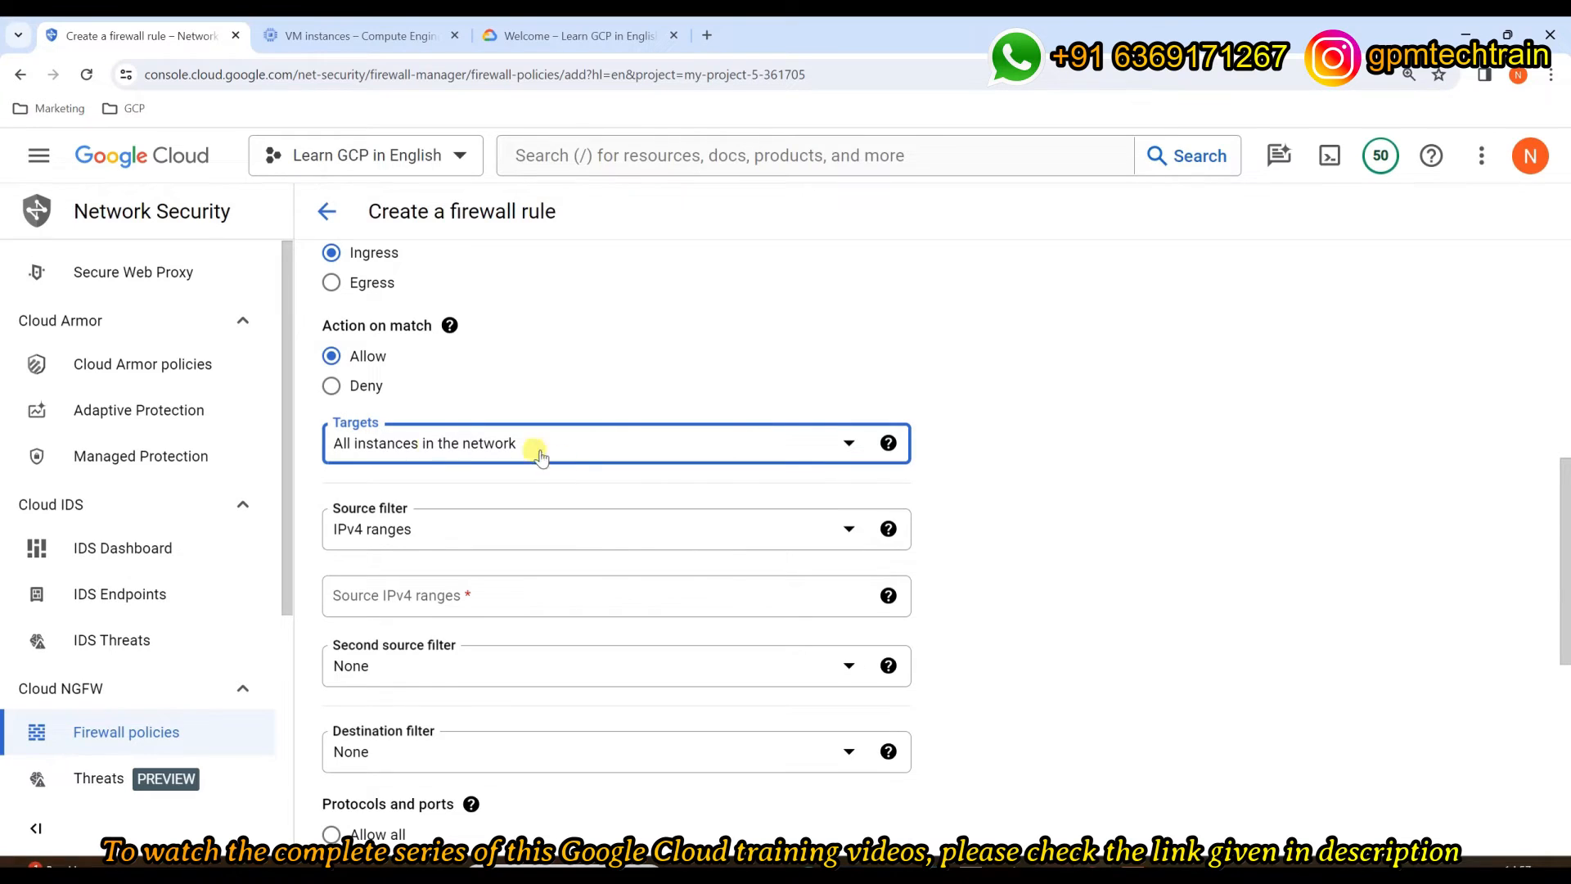
left_click(1110, 439)
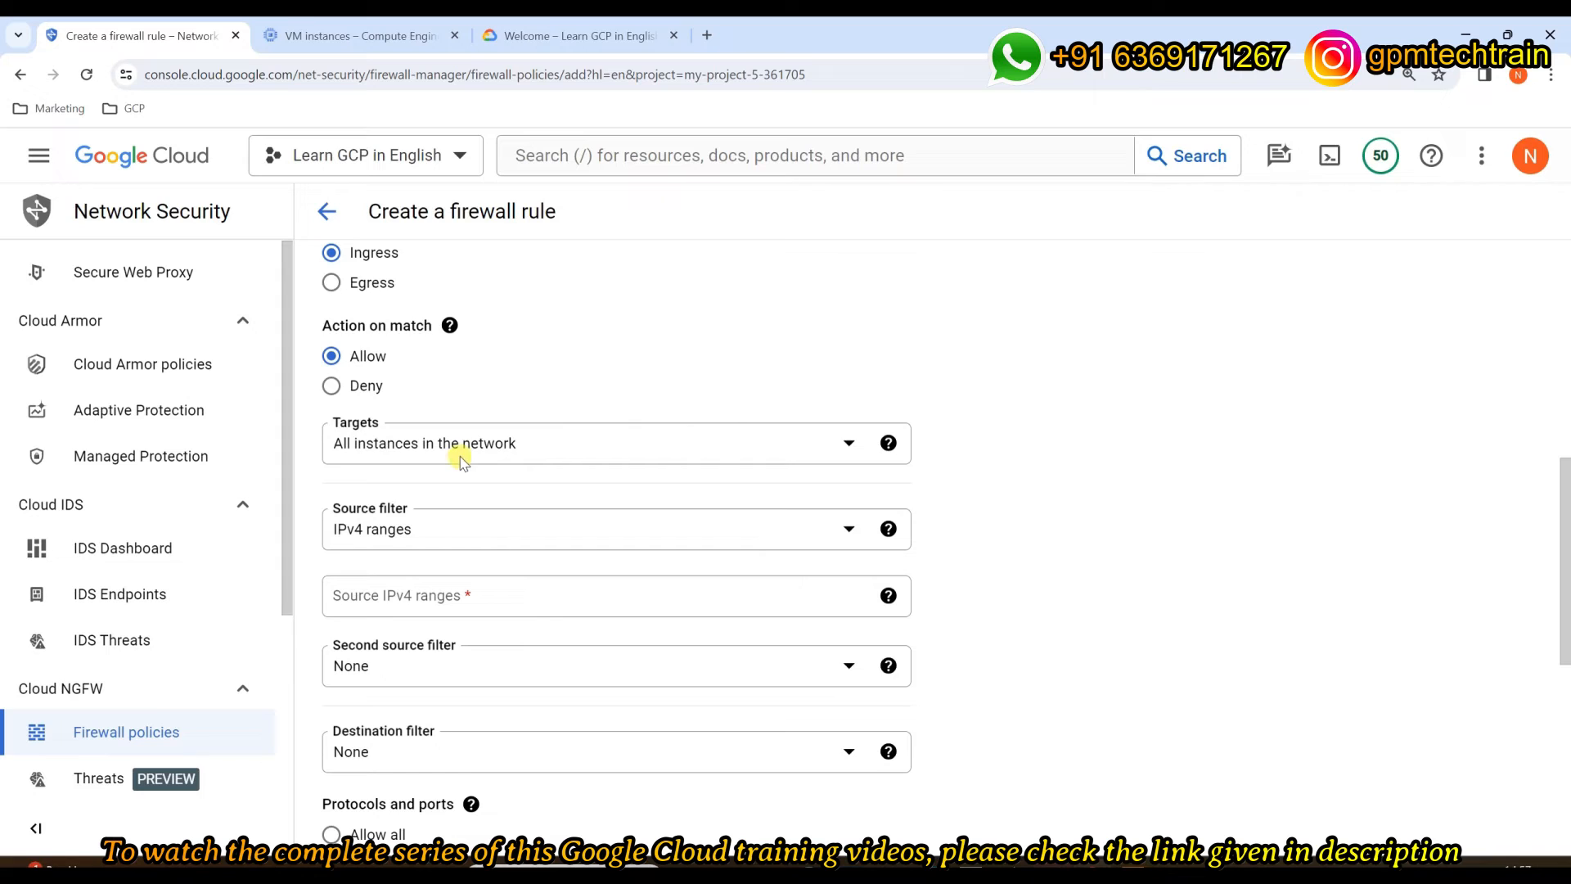
Step: Keep the IPv4 ranges source filter and enter source range 0.0.0.0/0
scroll(684, 438, "down", 1)
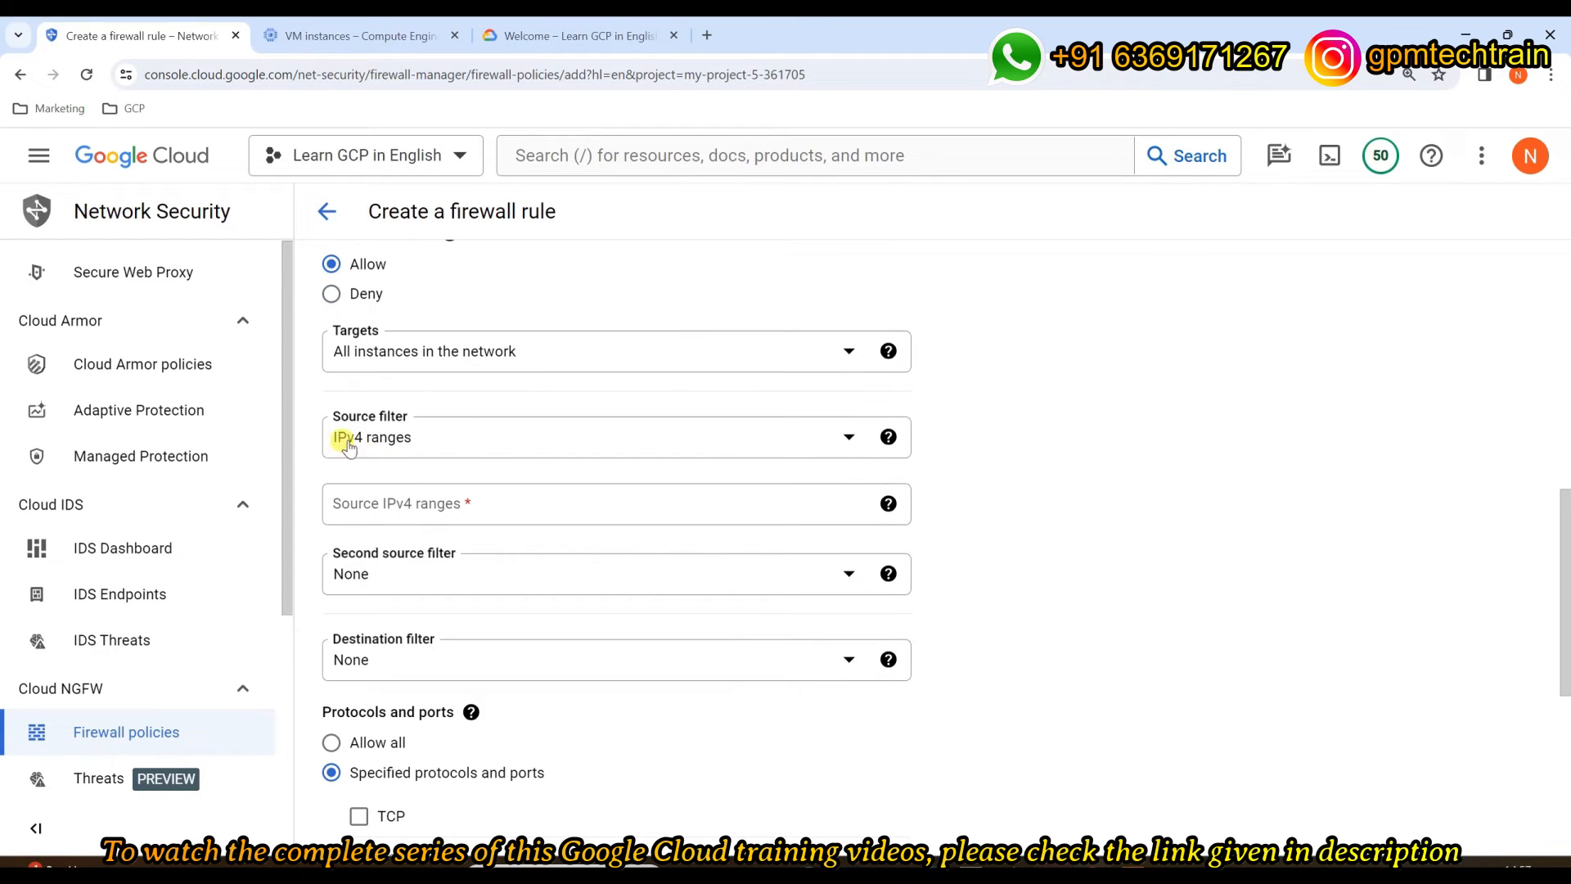
left_click(522, 442)
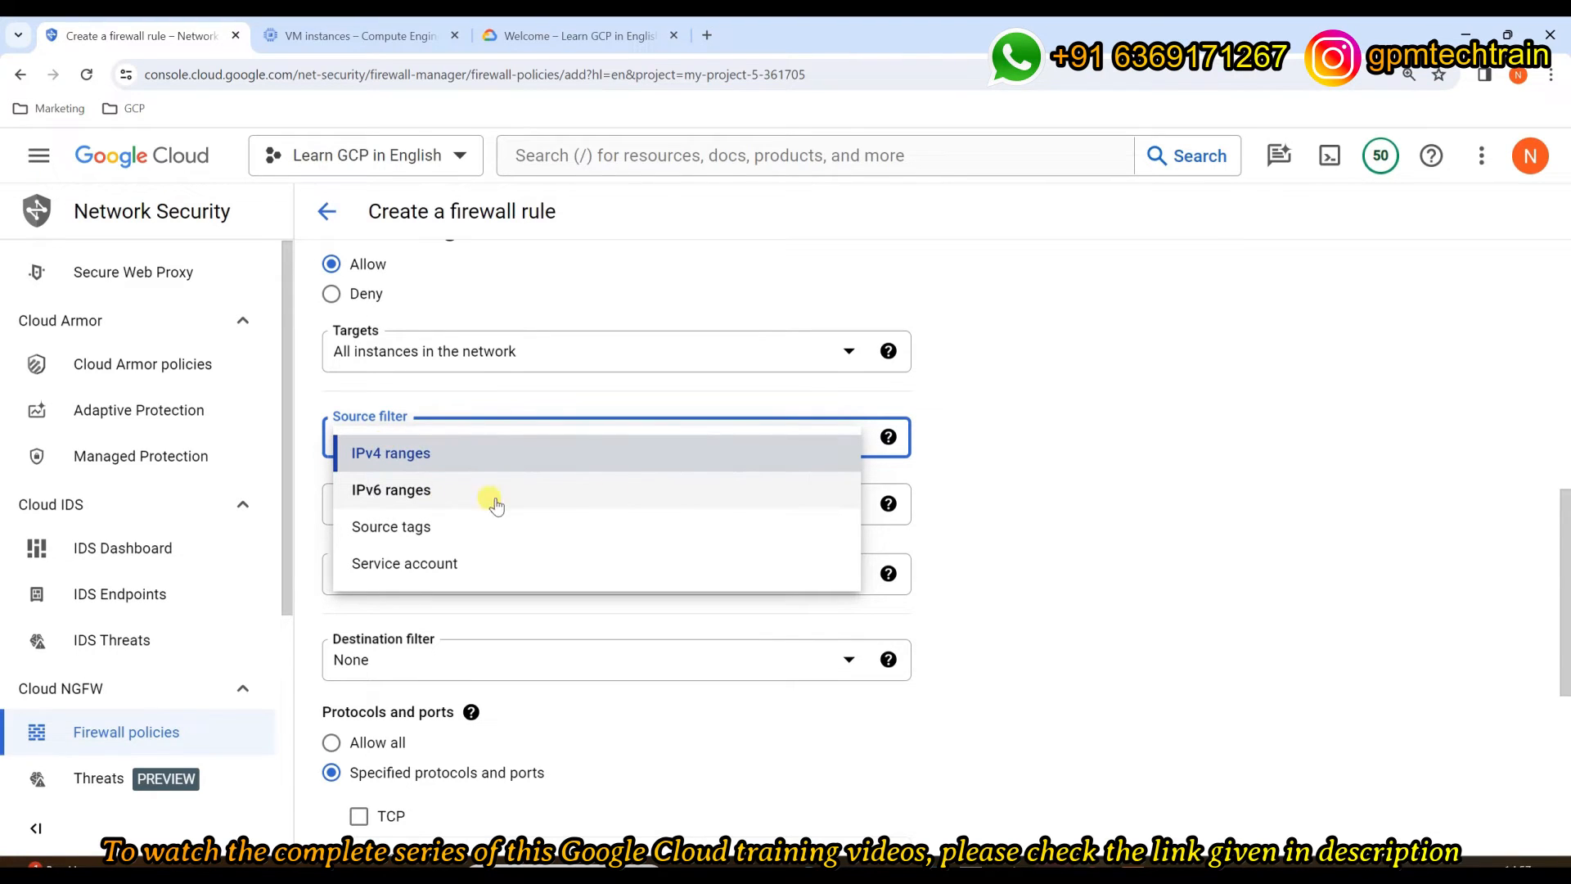
left_click(1117, 488)
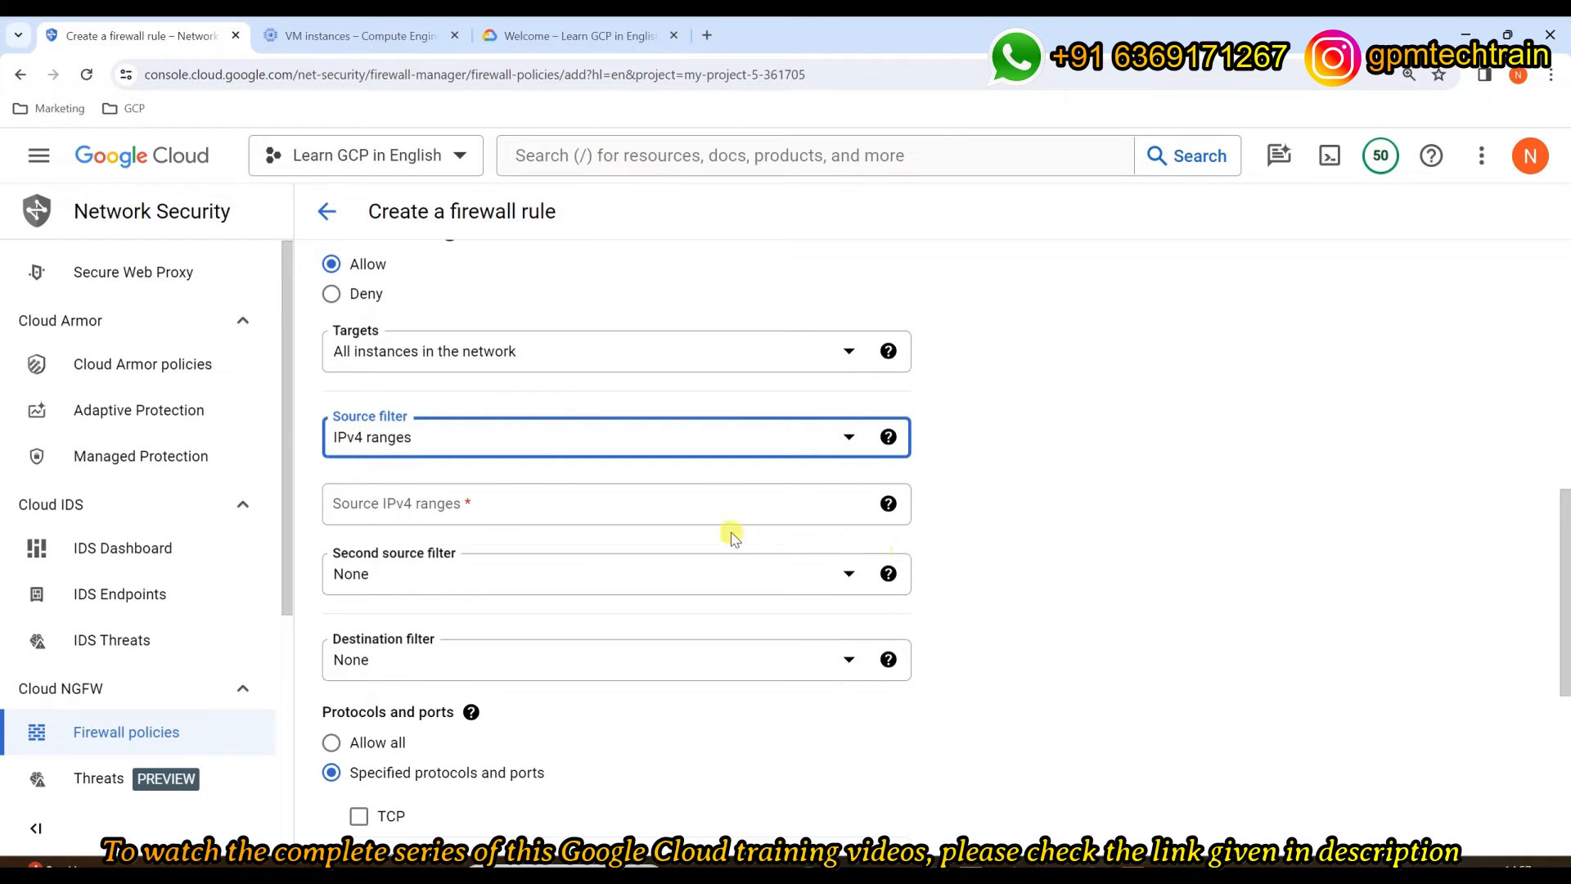
left_click(662, 499)
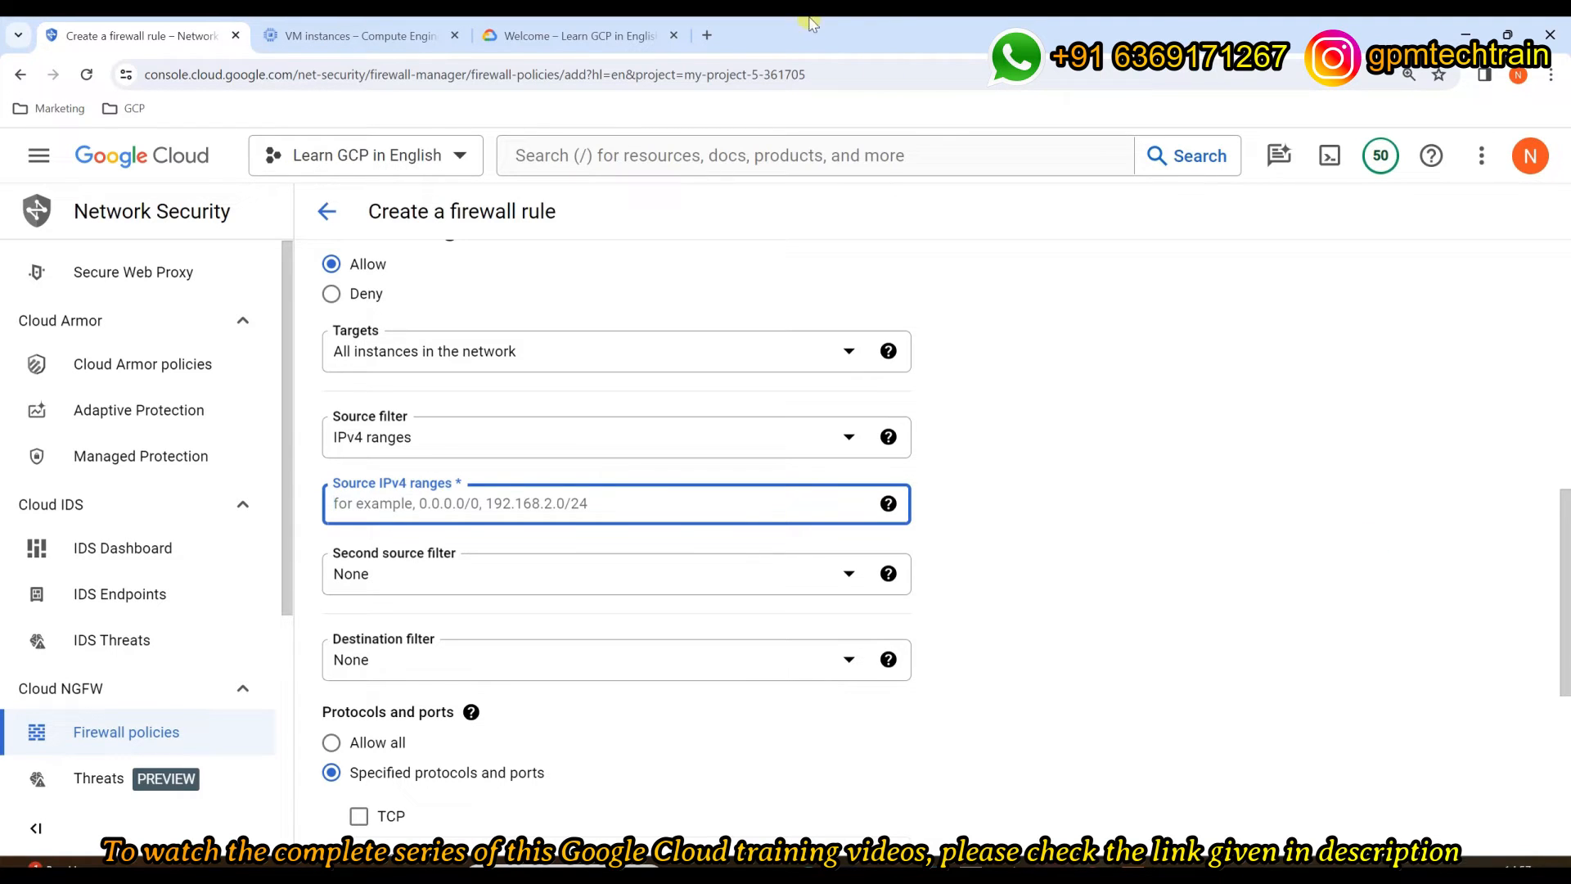
type("0.0.0.0")
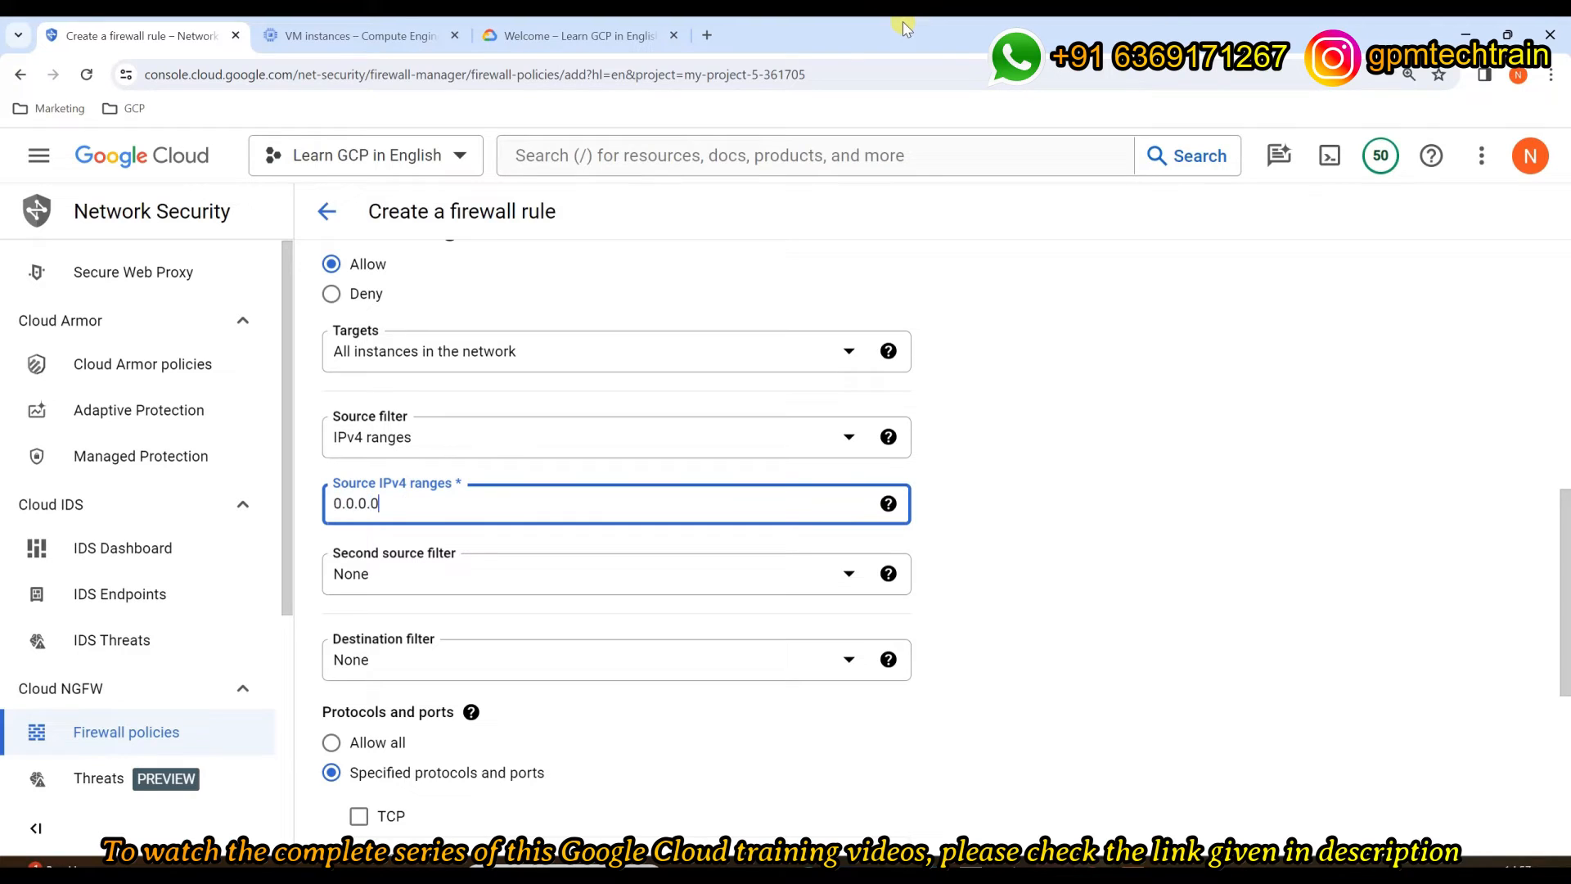
type("/0")
left_click(1235, 494)
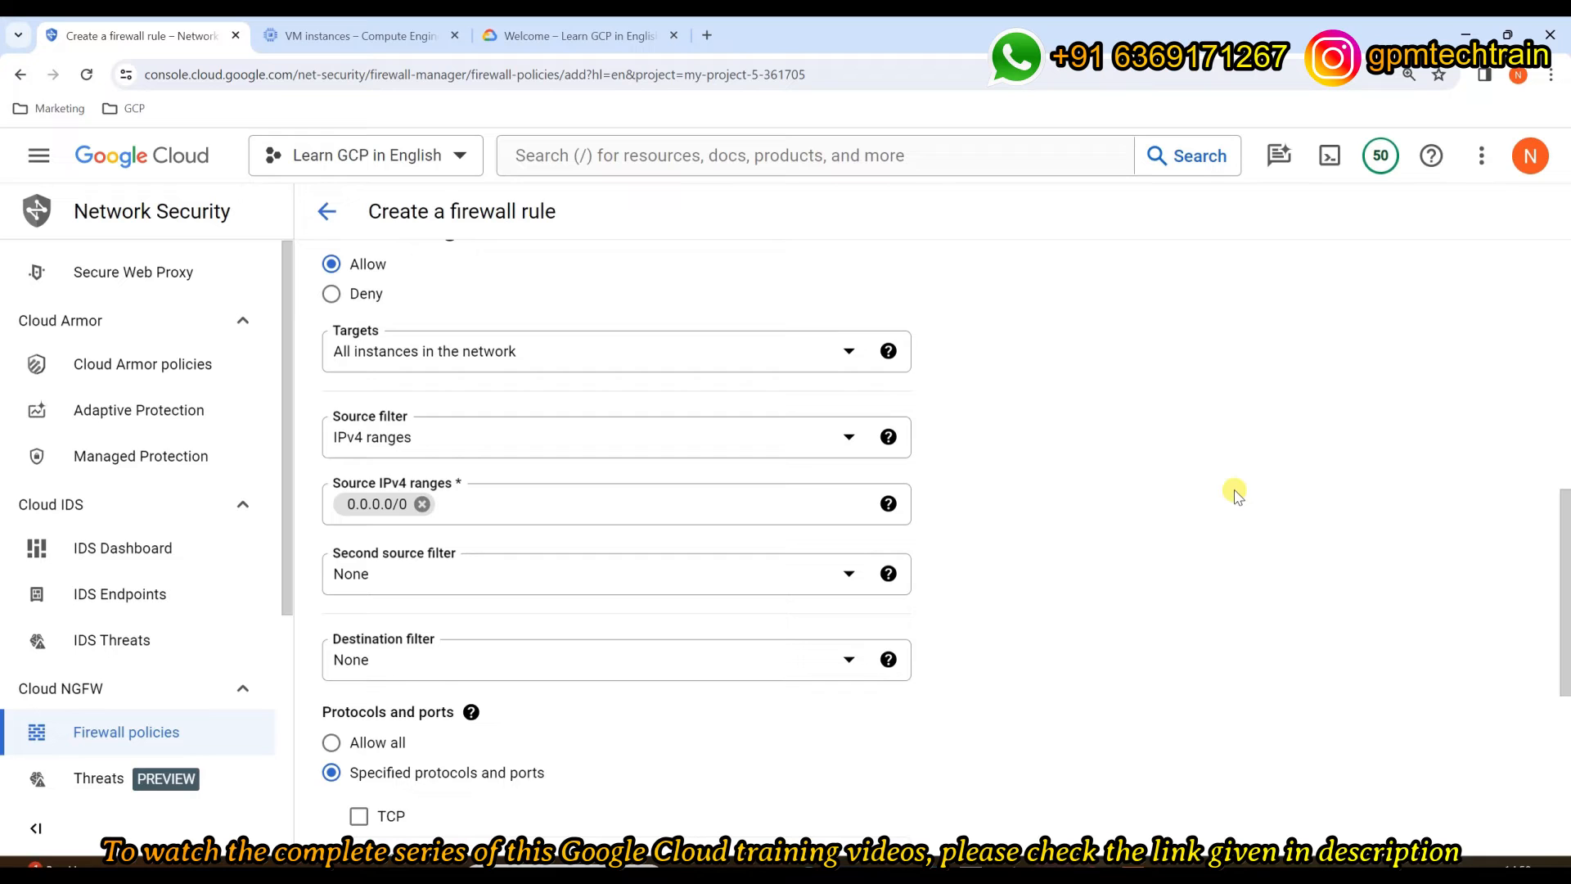
scroll(1201, 505, "down", 2)
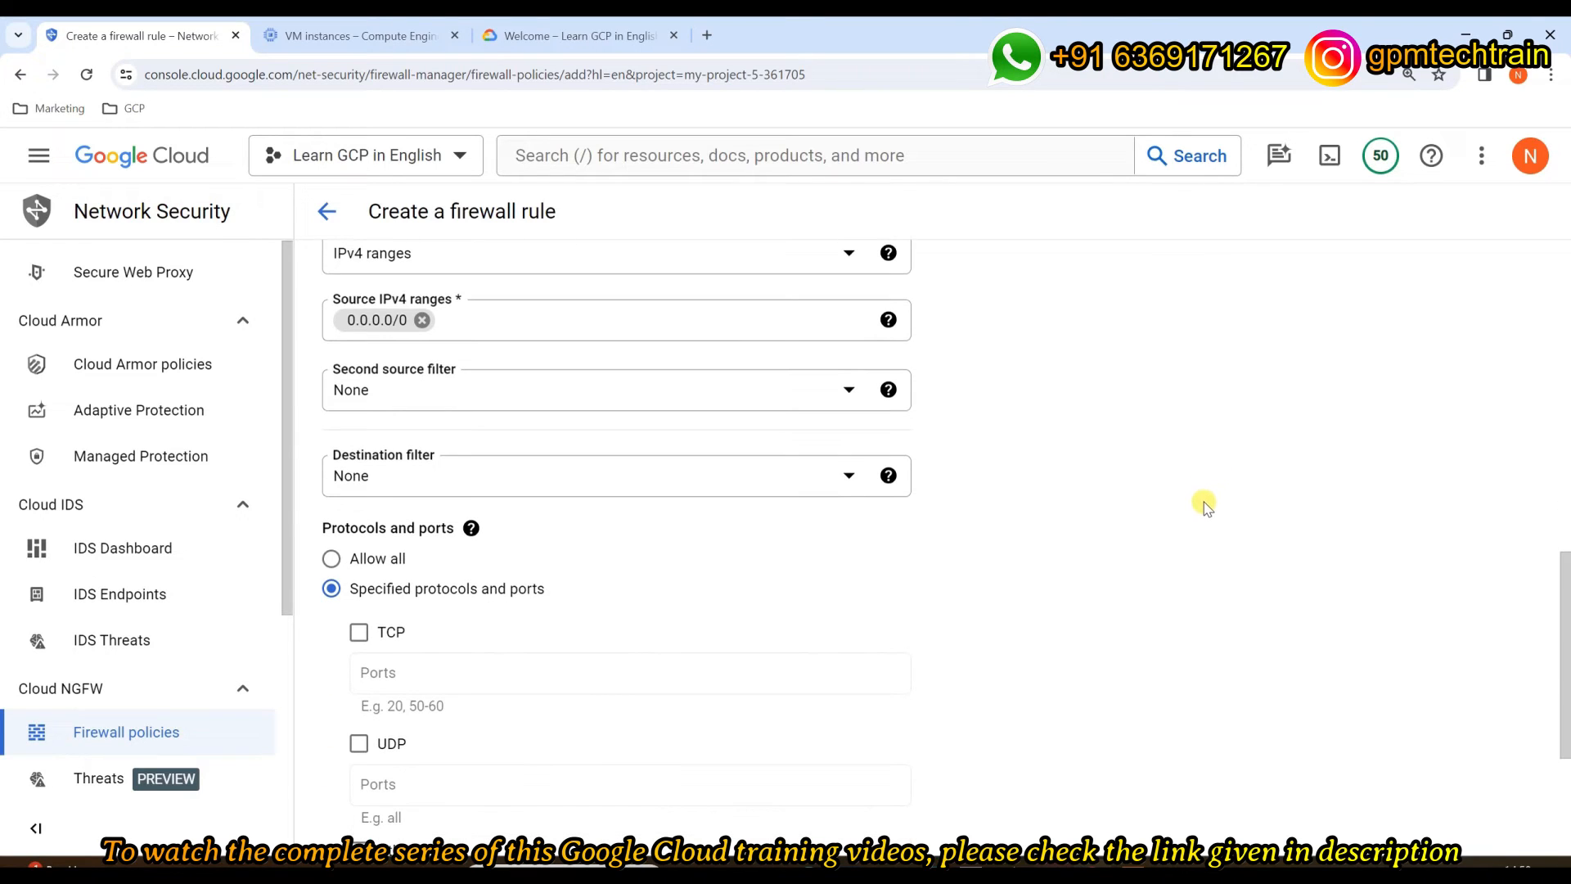
left_click(421, 391)
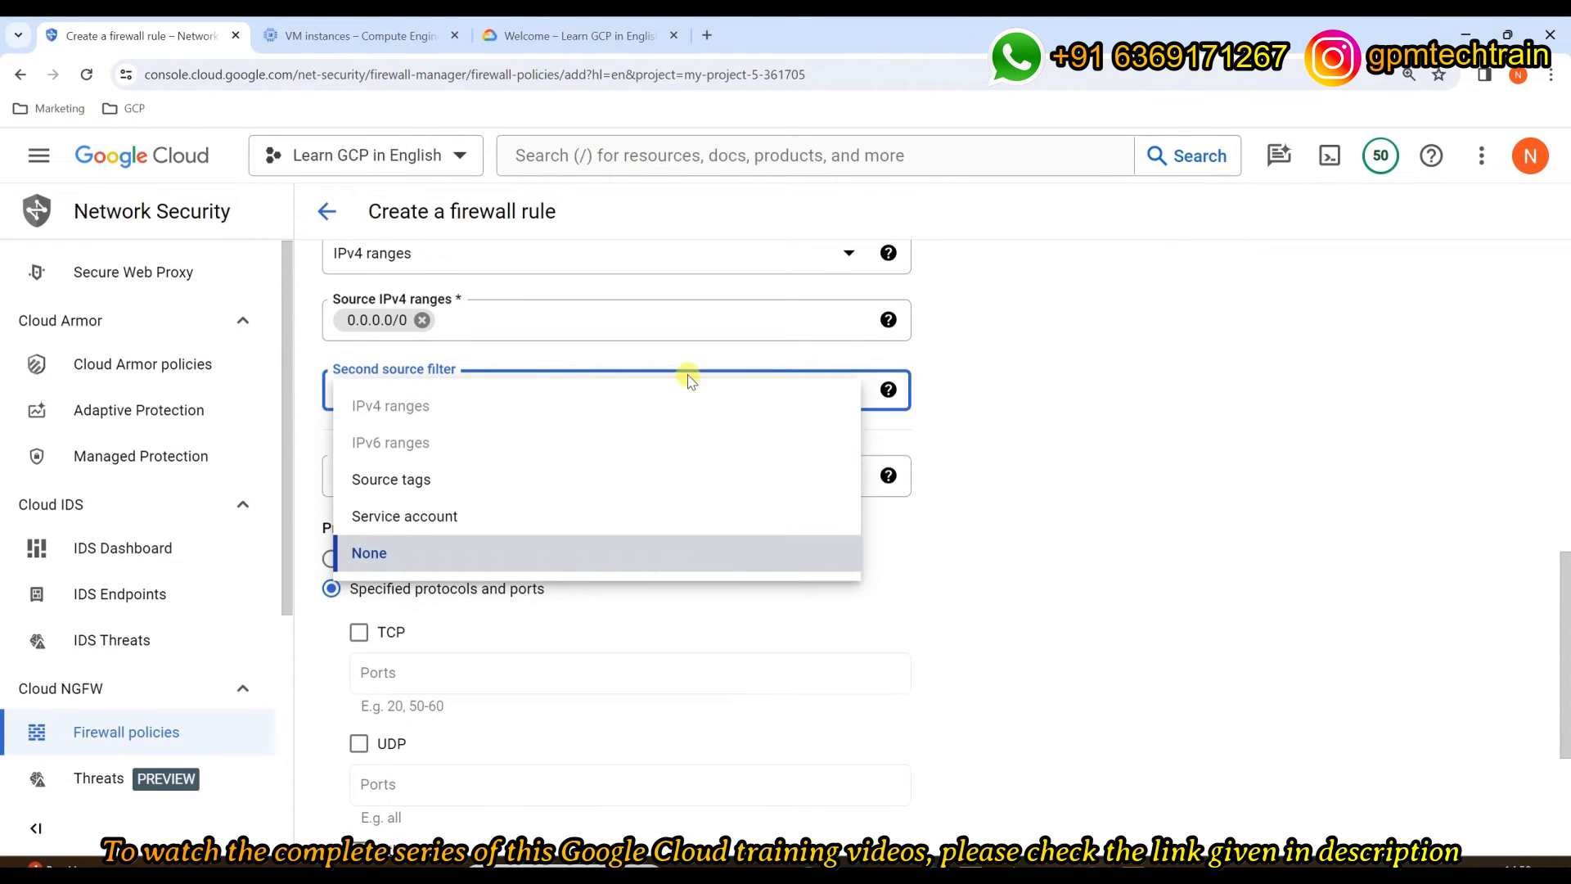
left_click(1119, 399)
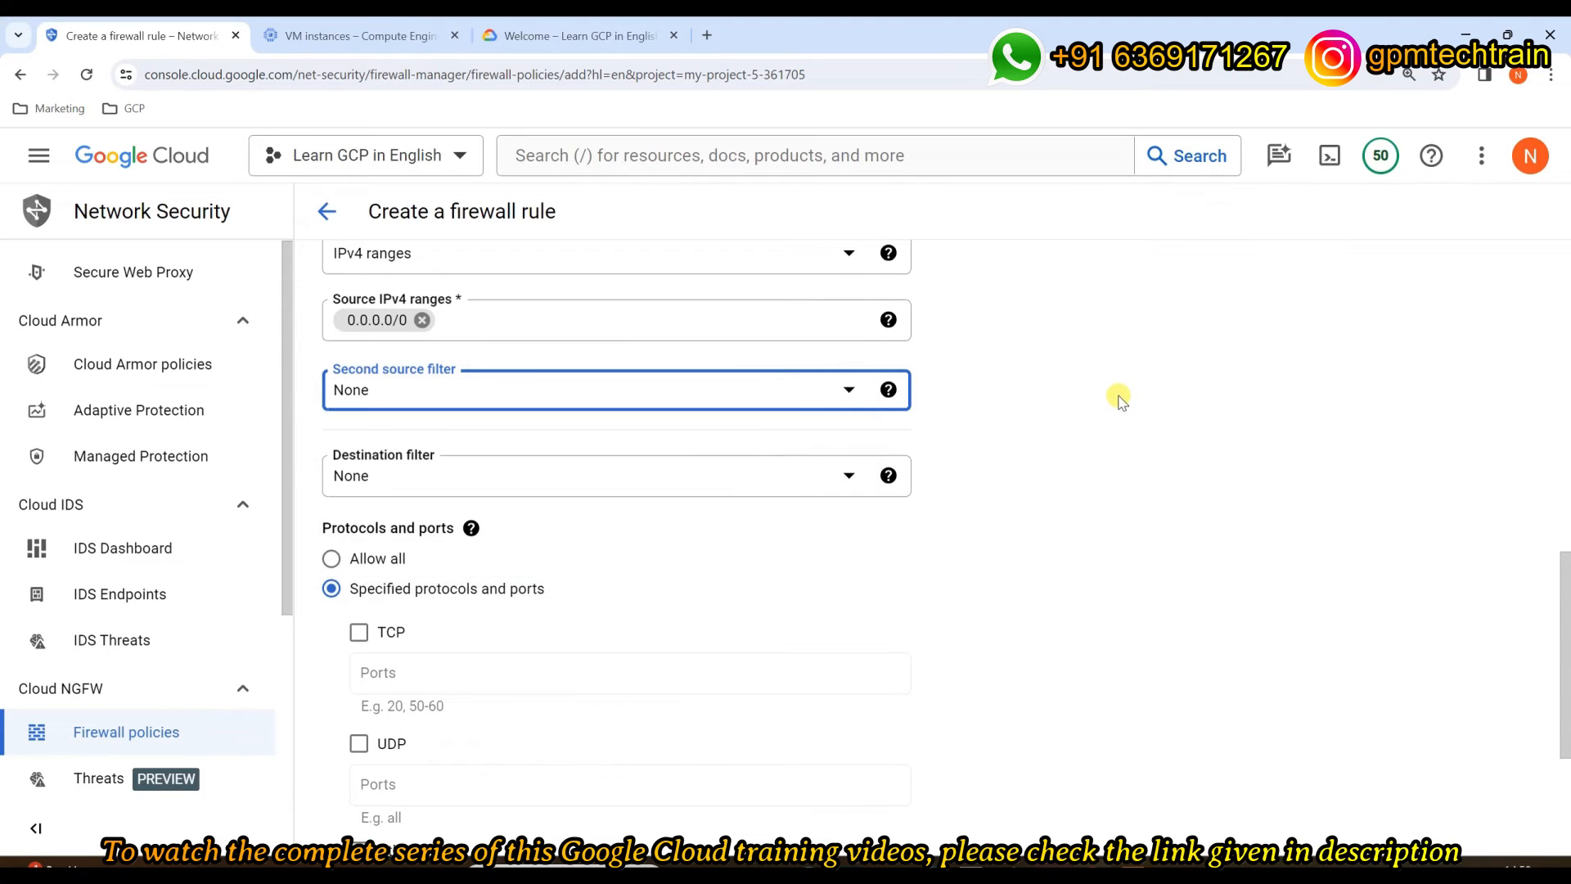
left_click(833, 550)
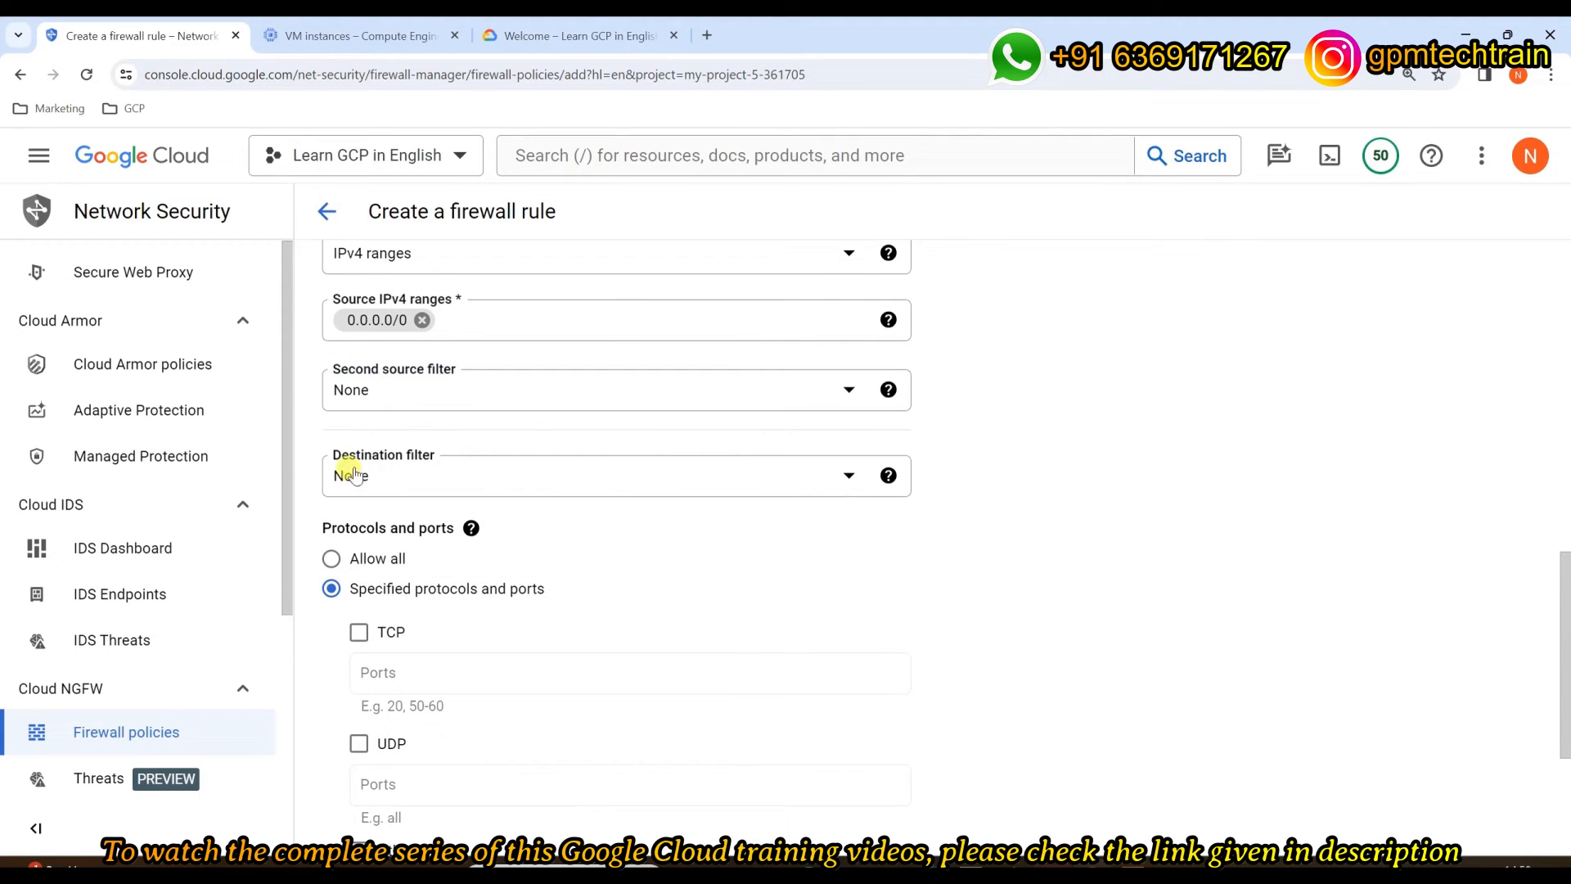
left_click(494, 475)
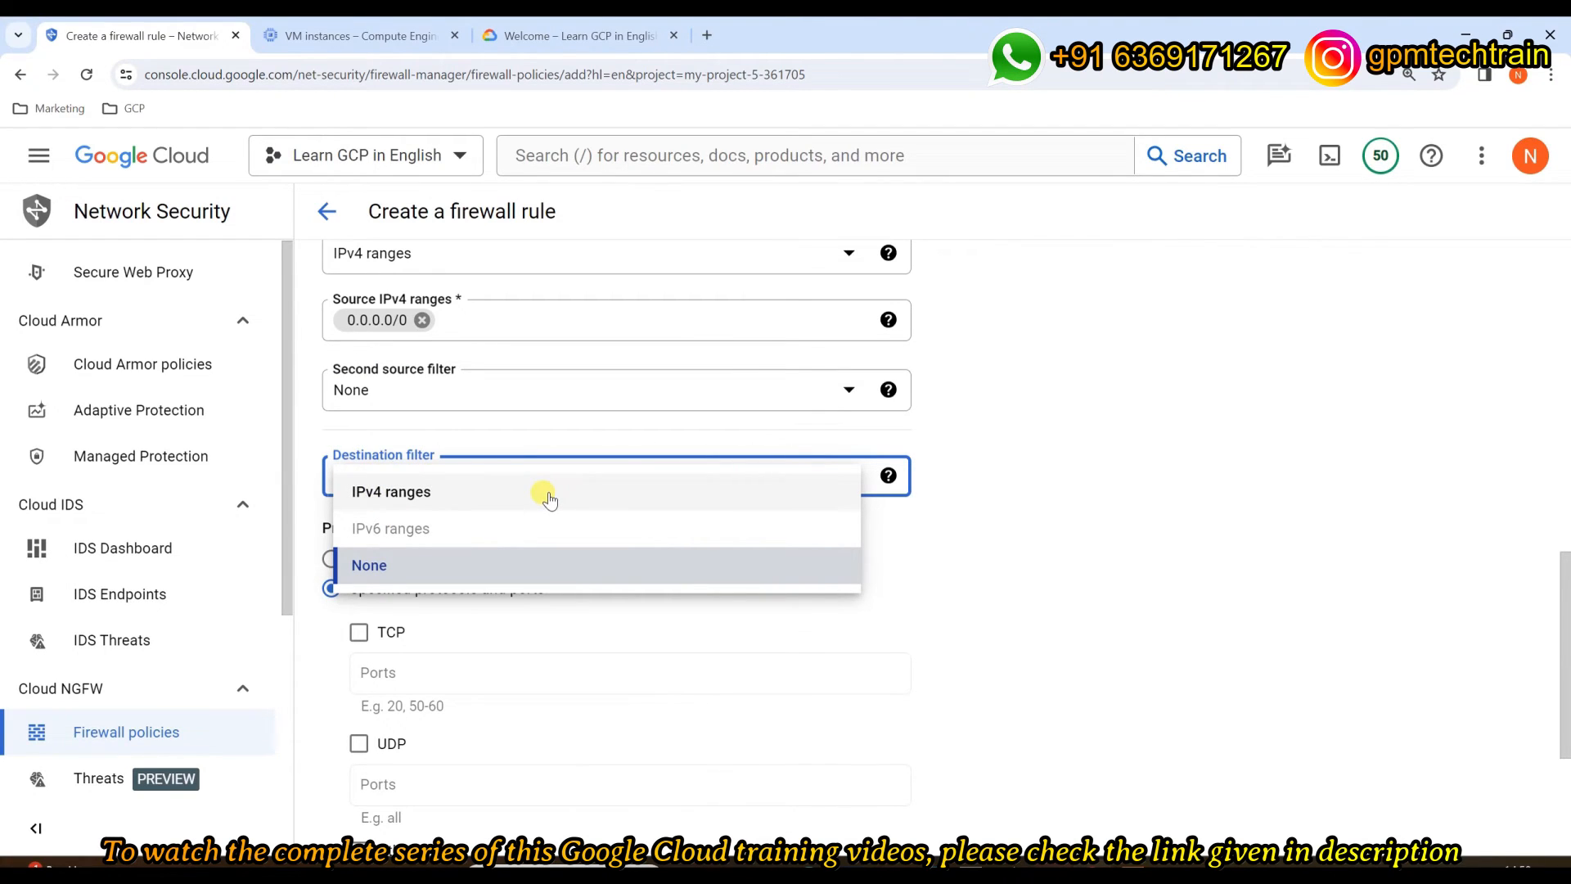
left_click(1150, 445)
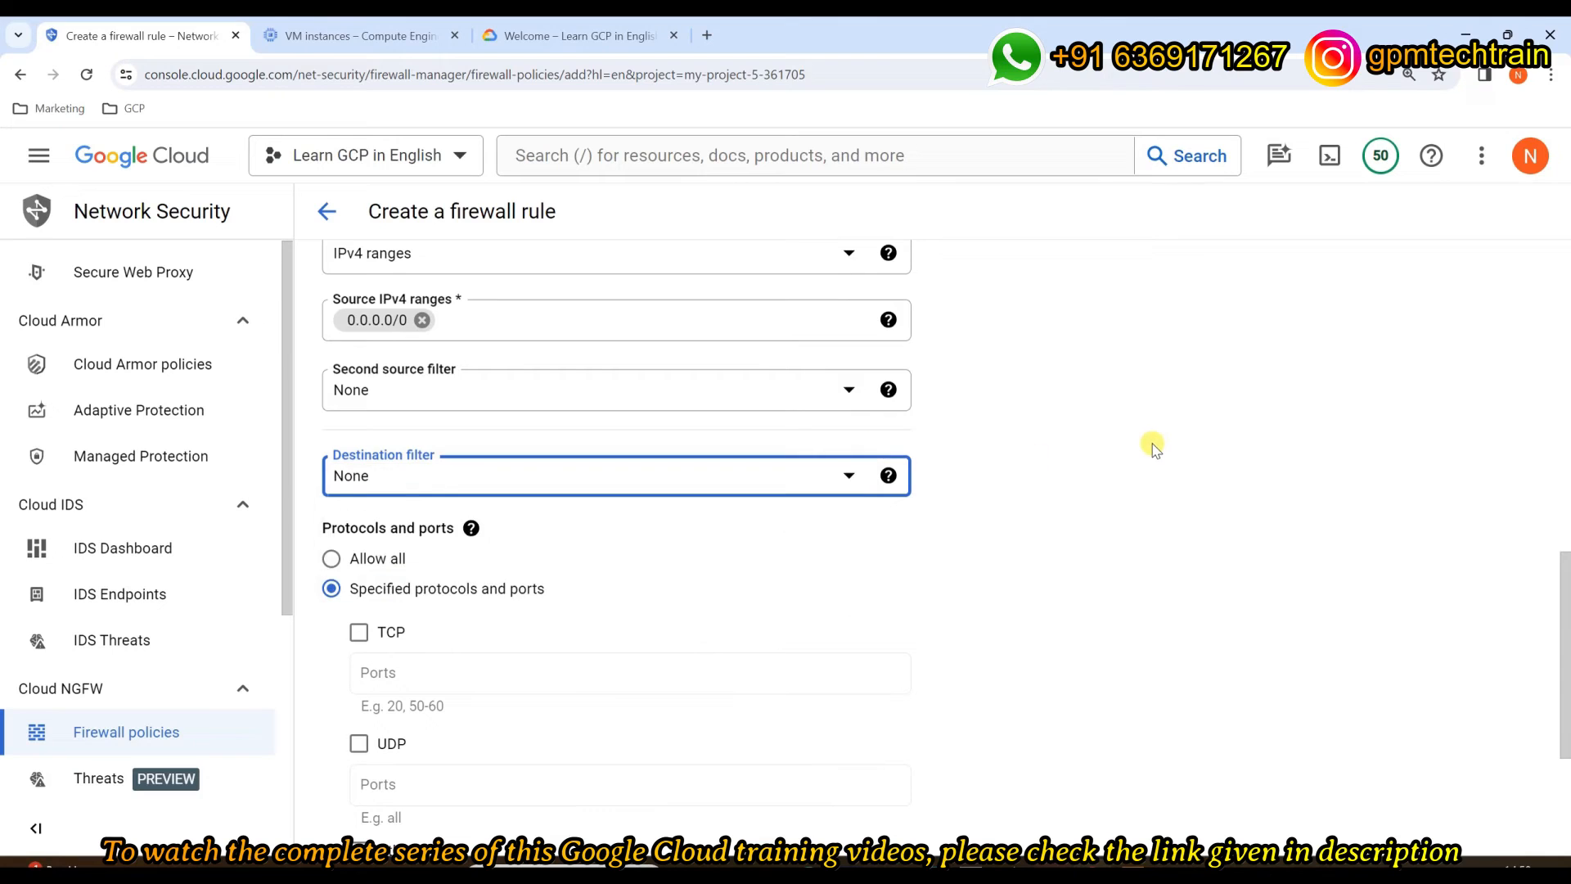
scroll(1150, 445, "down", 2)
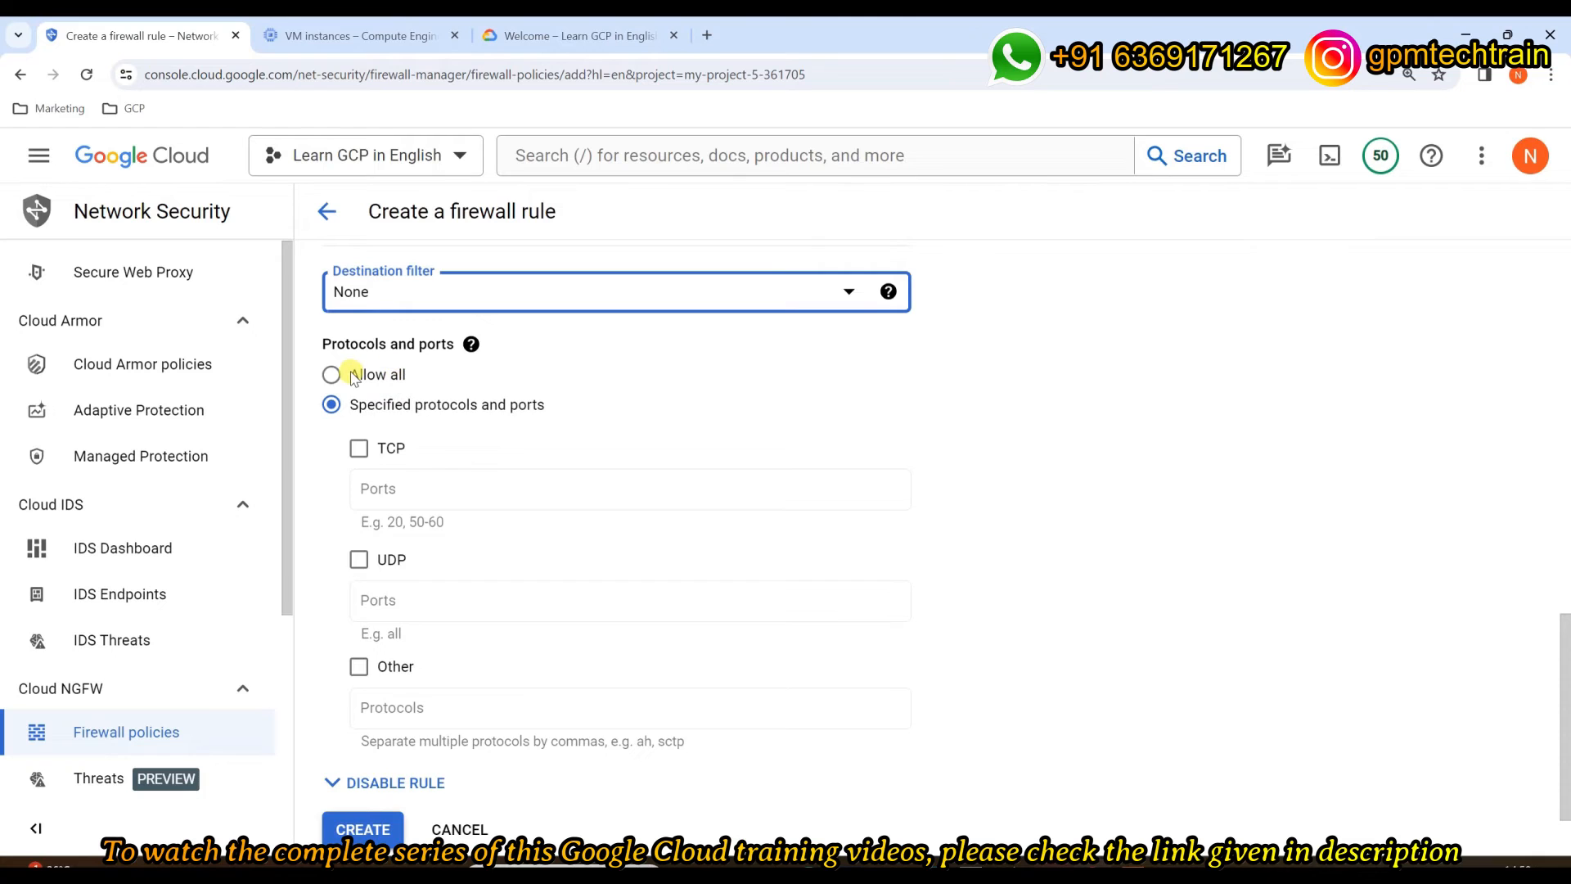
left_click(396, 378)
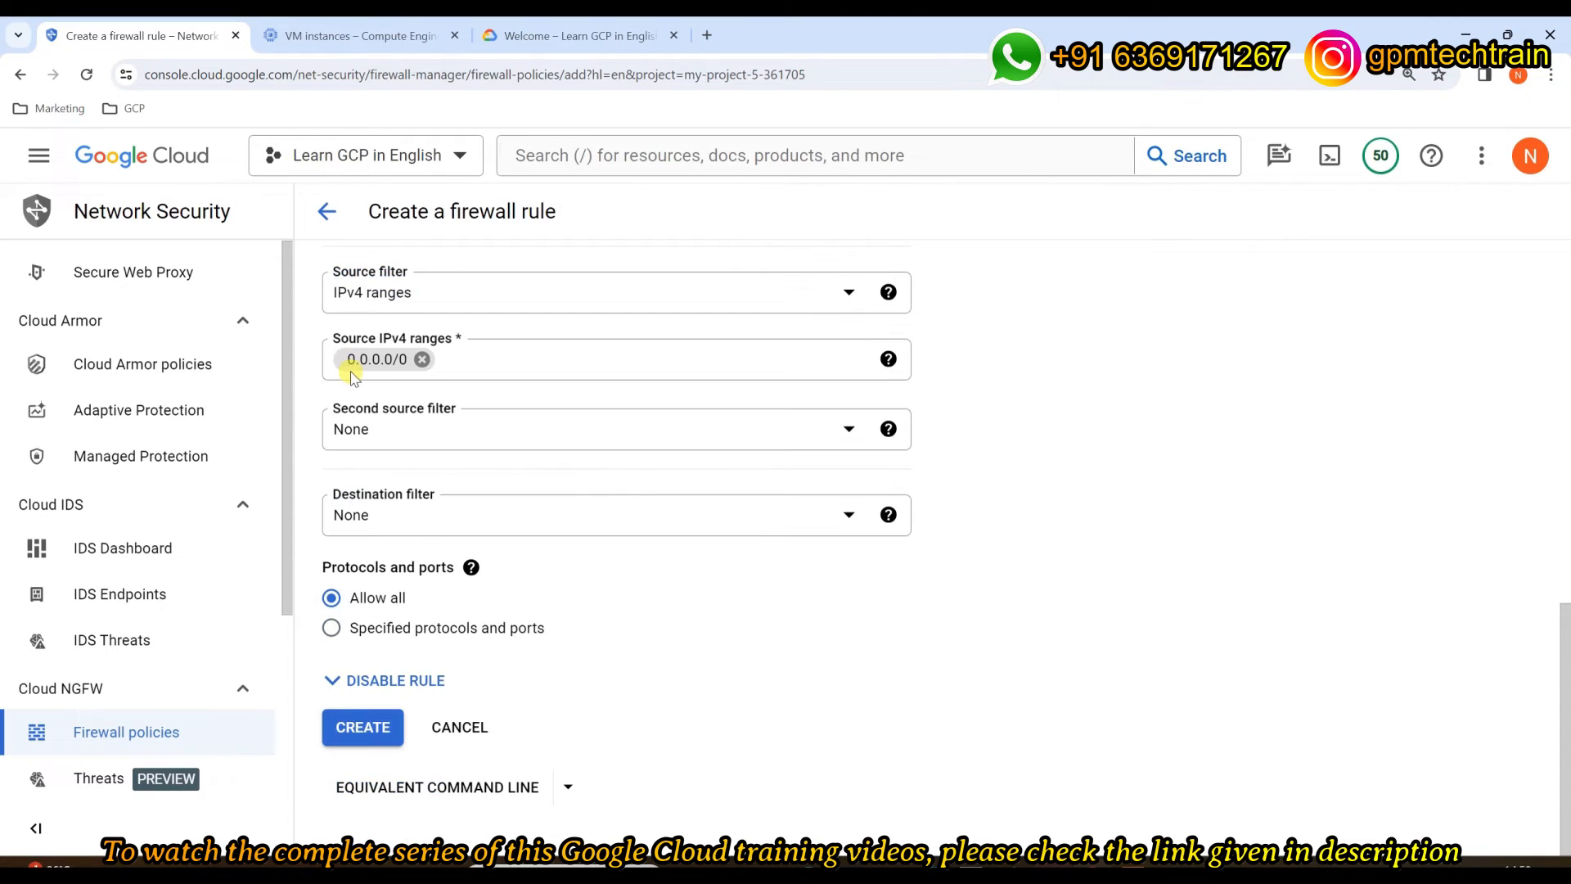
left_click(413, 627)
scroll(627, 669, "down", 1)
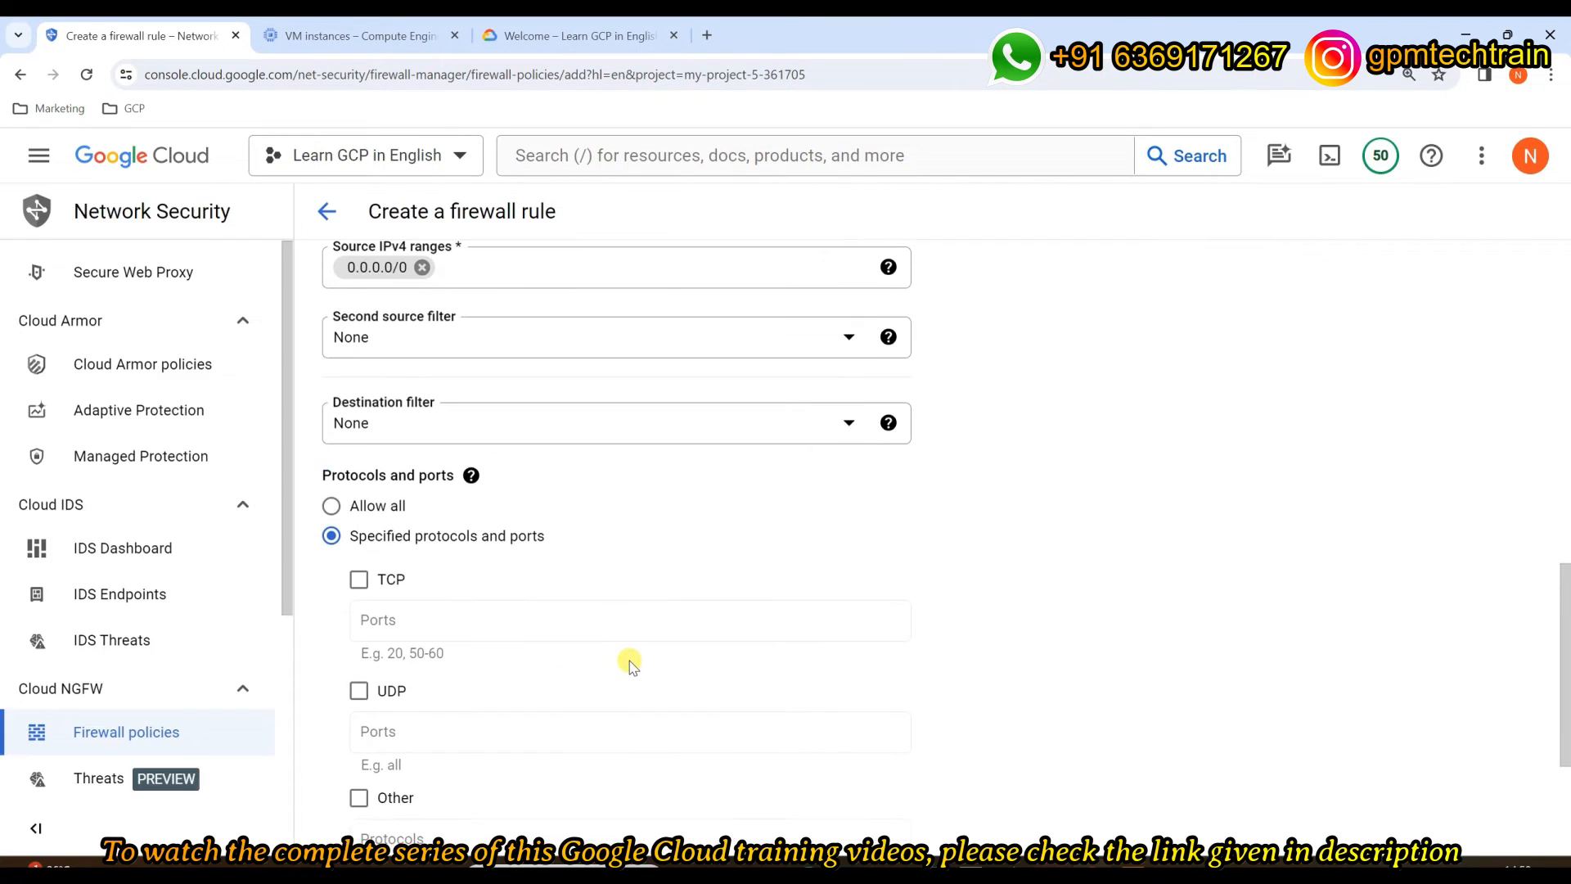
scroll(628, 668, "down", 2)
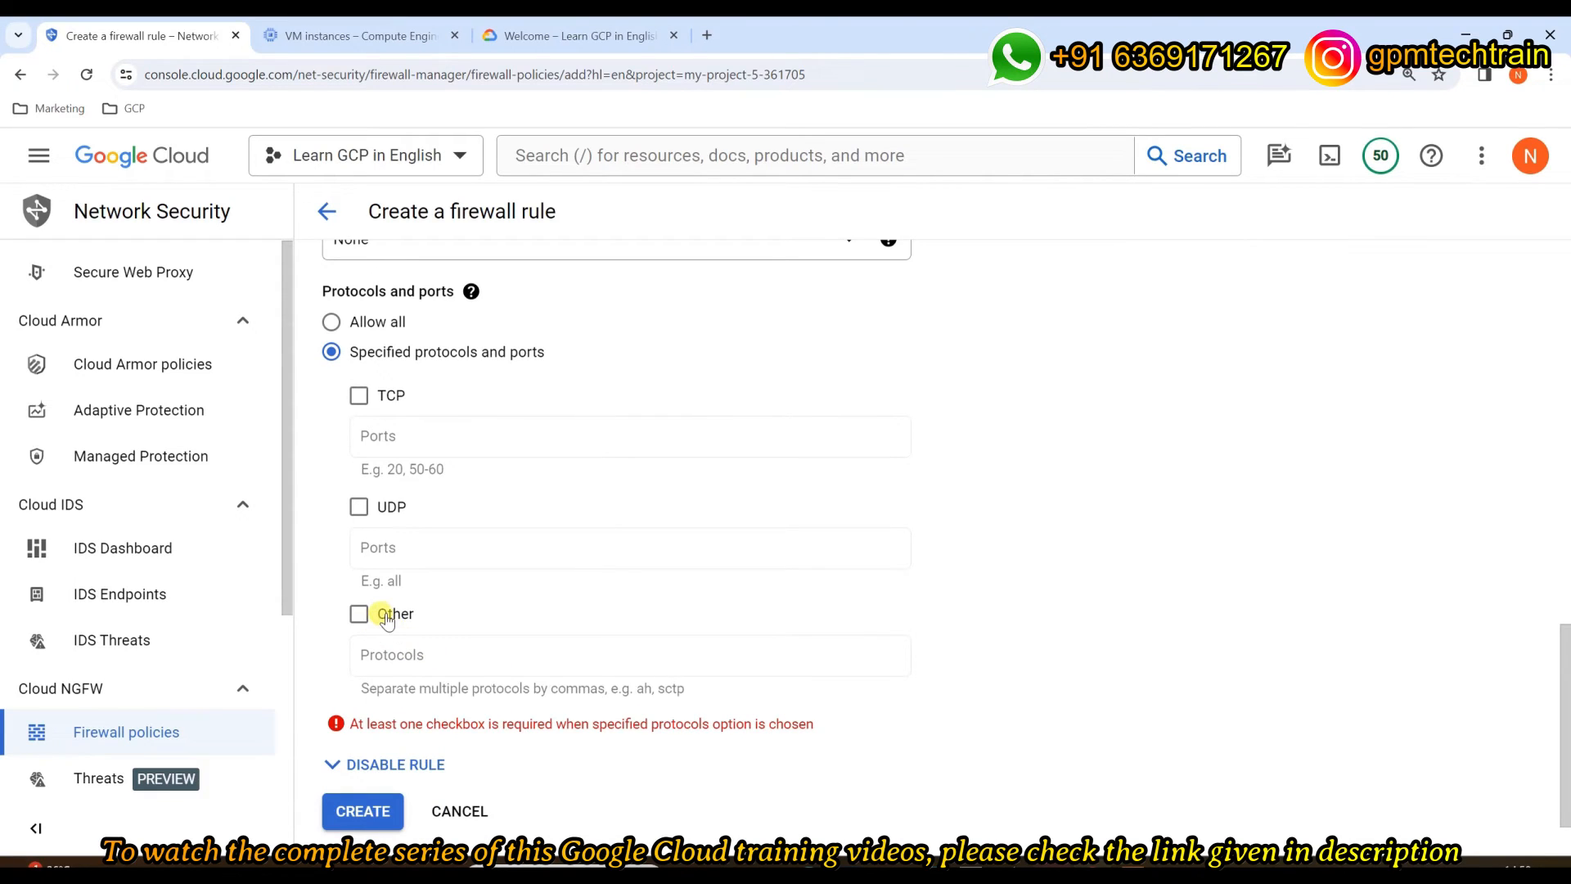
Step: Set Protocols and ports back to Allow all
left_click(332, 323)
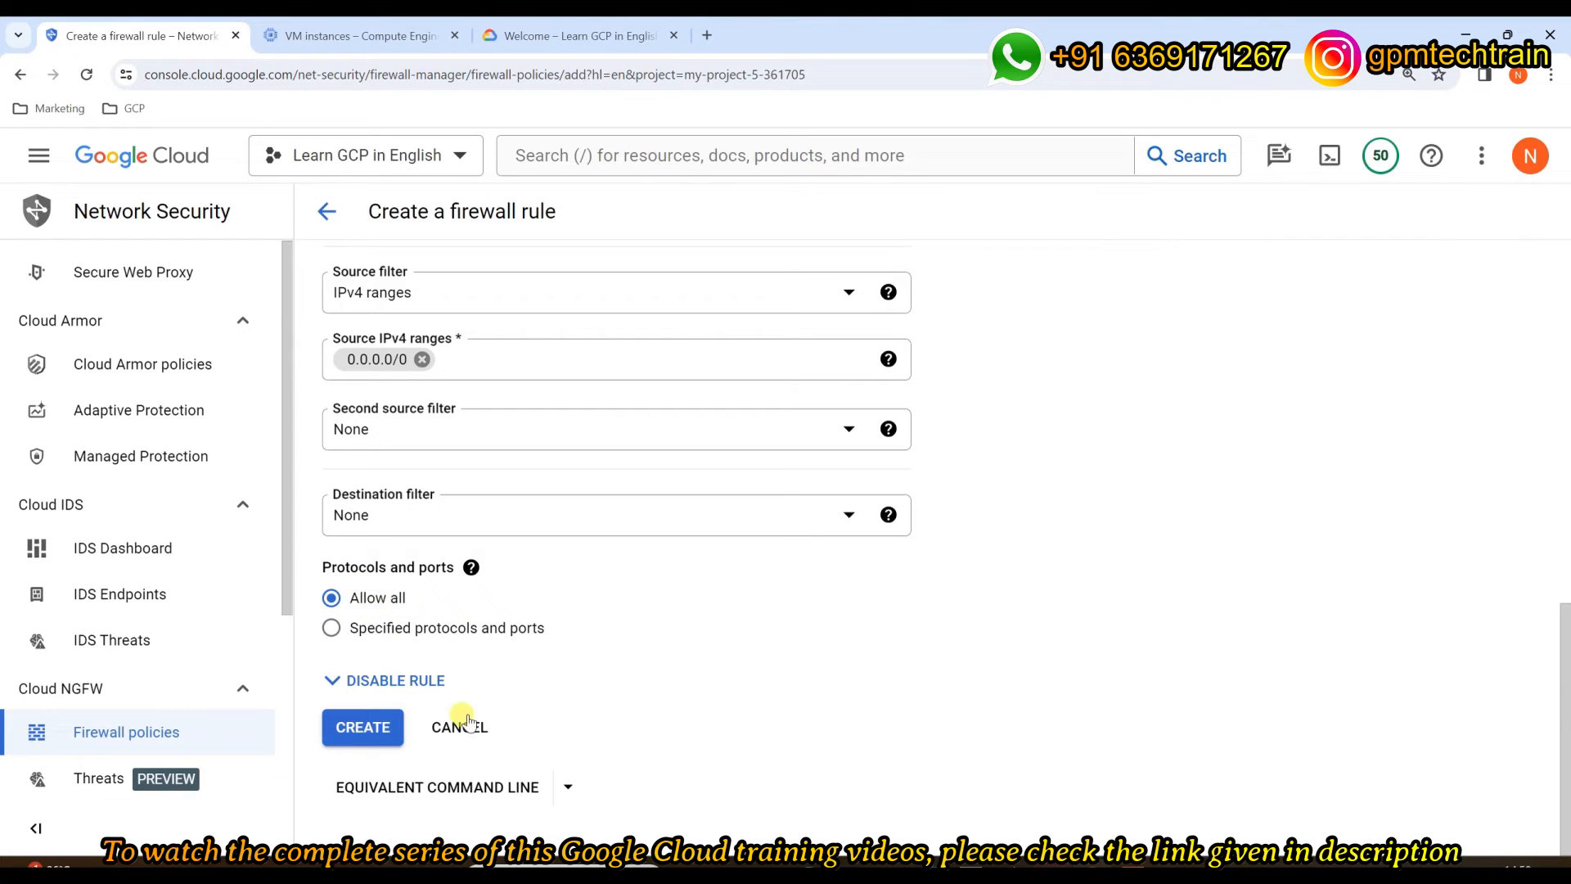
Step: Leave enforcement Enabled and create my-new-firewall-rule-1
left_click(331, 682)
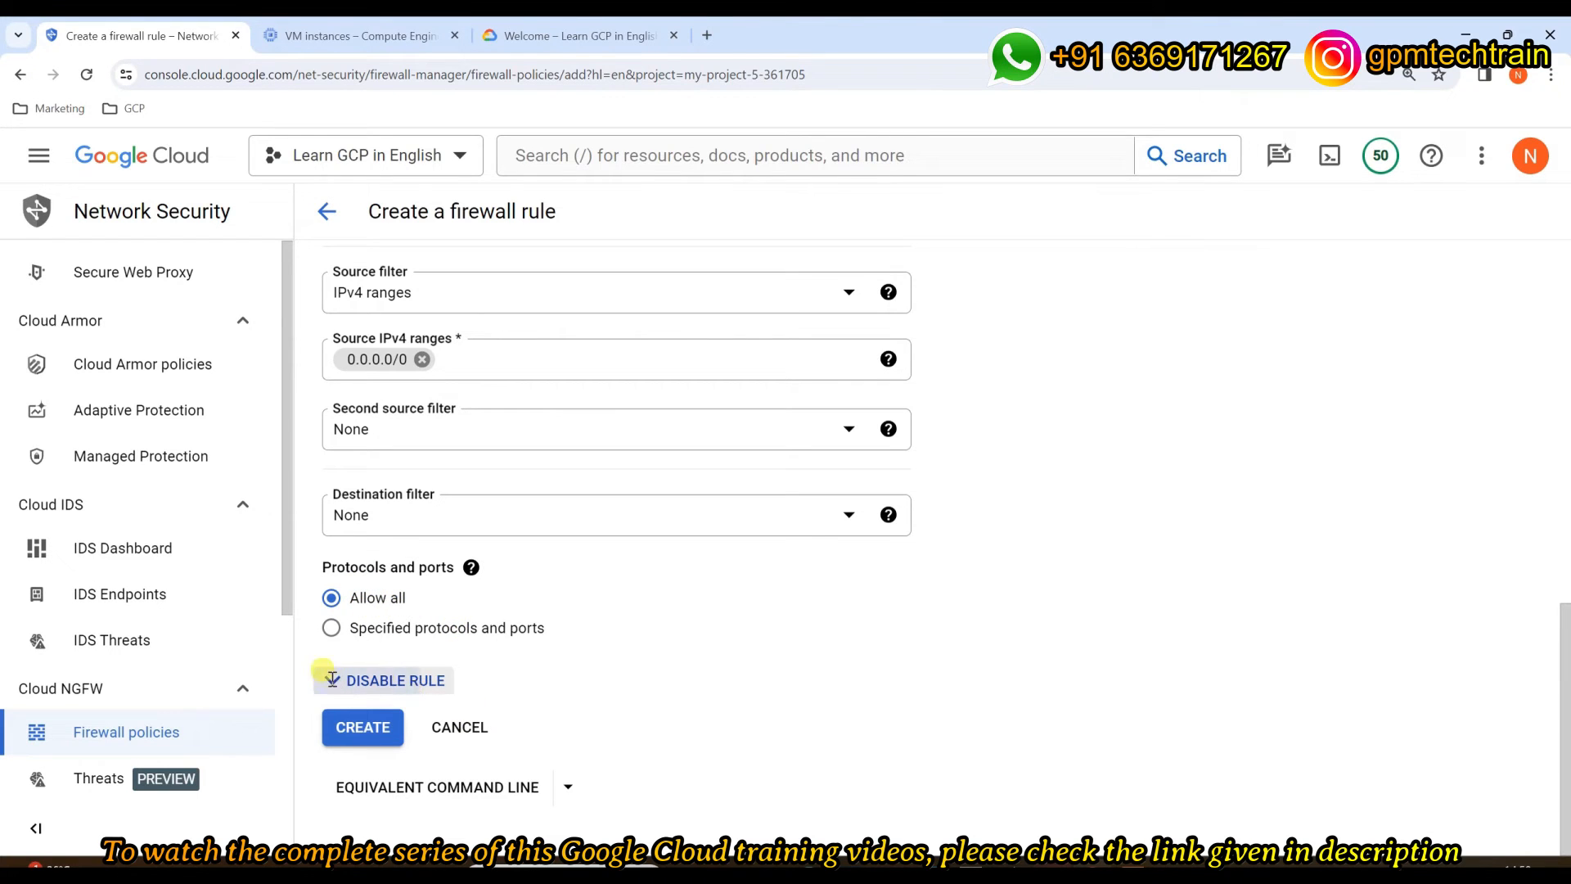
scroll(482, 691, "down", 2)
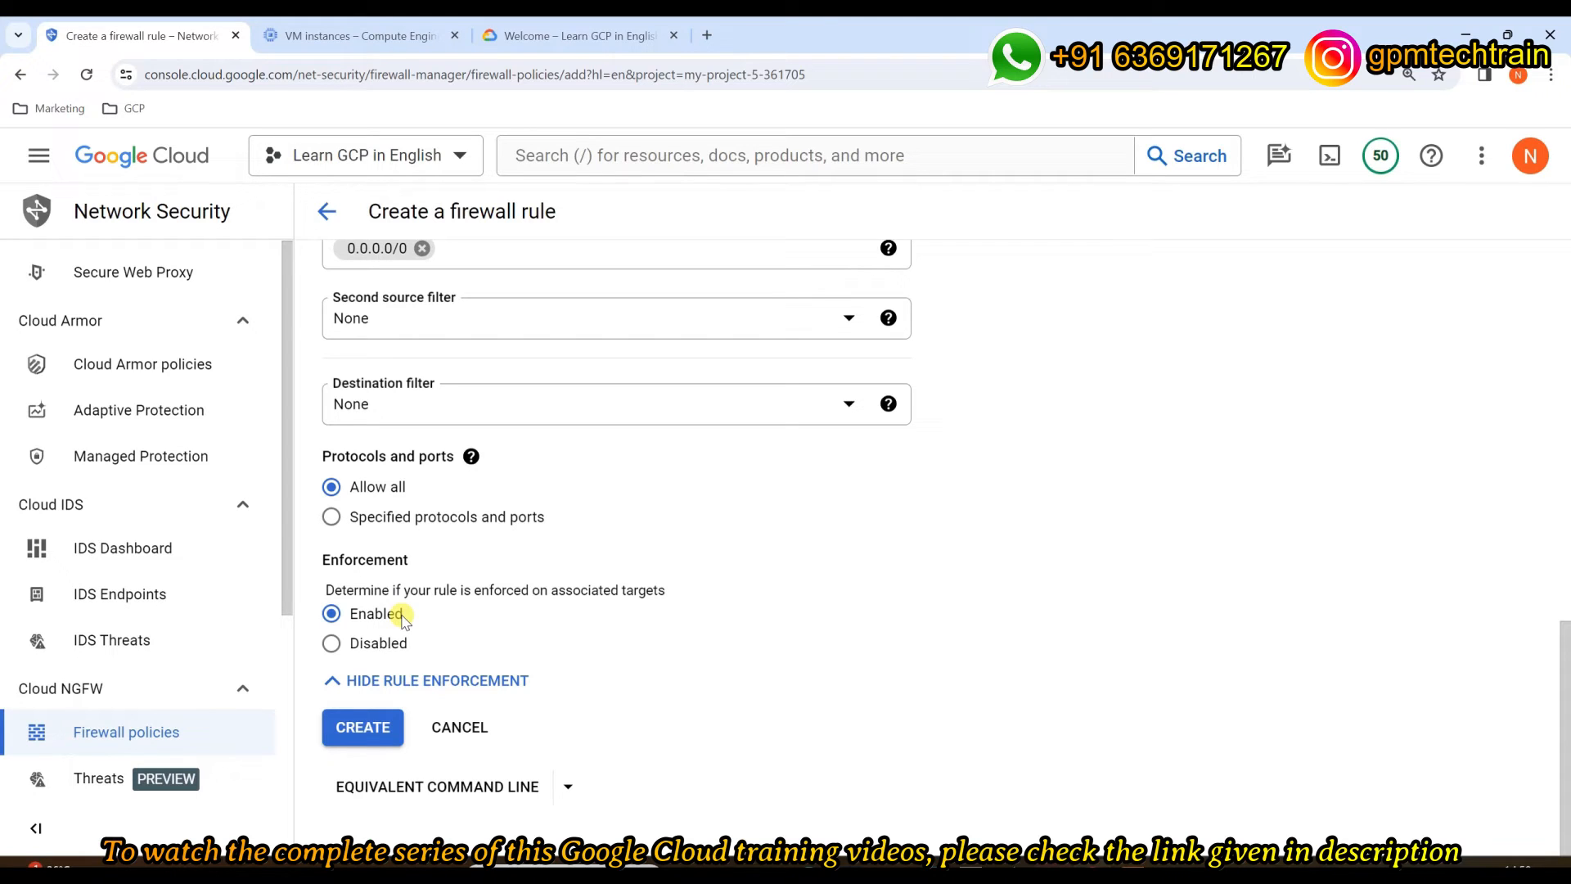
left_click(364, 726)
Step: Open the details page of my-new-firewall-rule-1 from the VPC firewall rules table
scroll(947, 524, "up", 5)
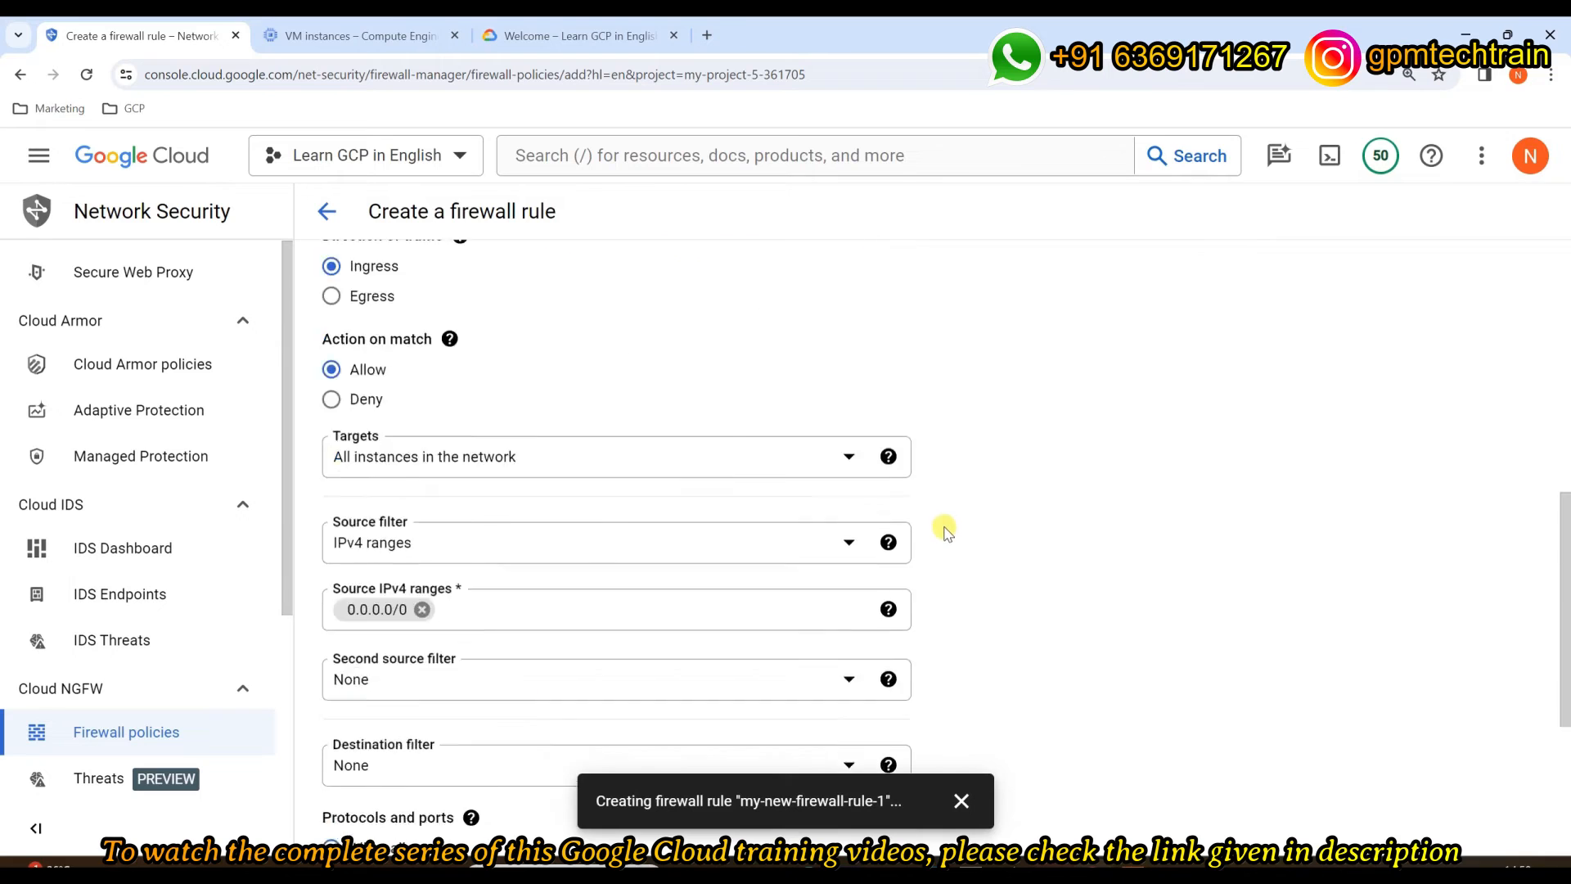
scroll(949, 525, "up", 6)
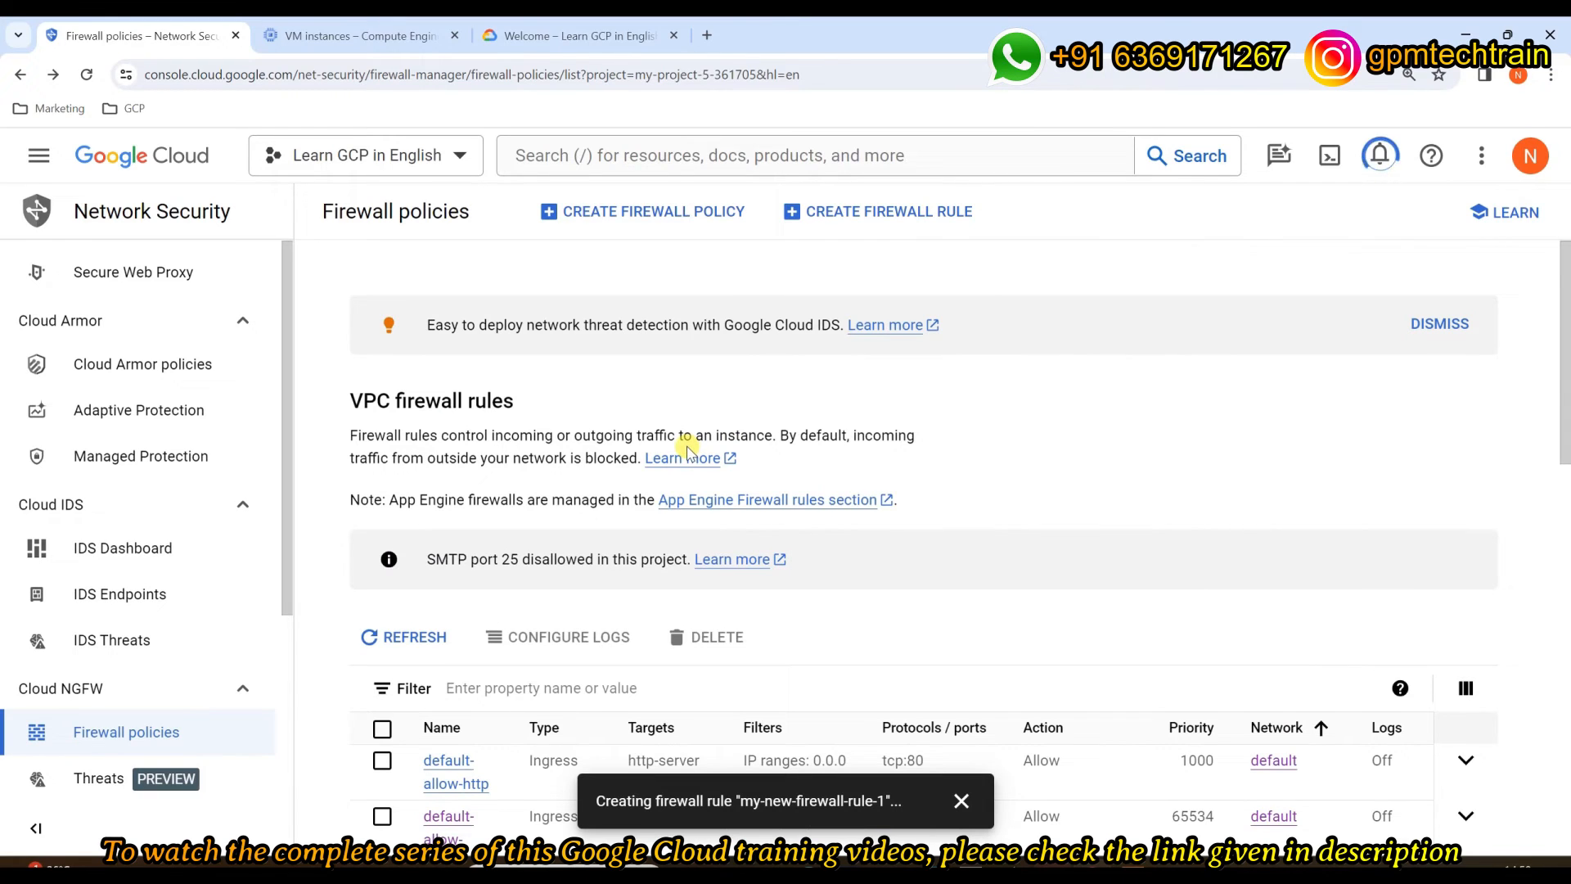
scroll(688, 449, "down", 7)
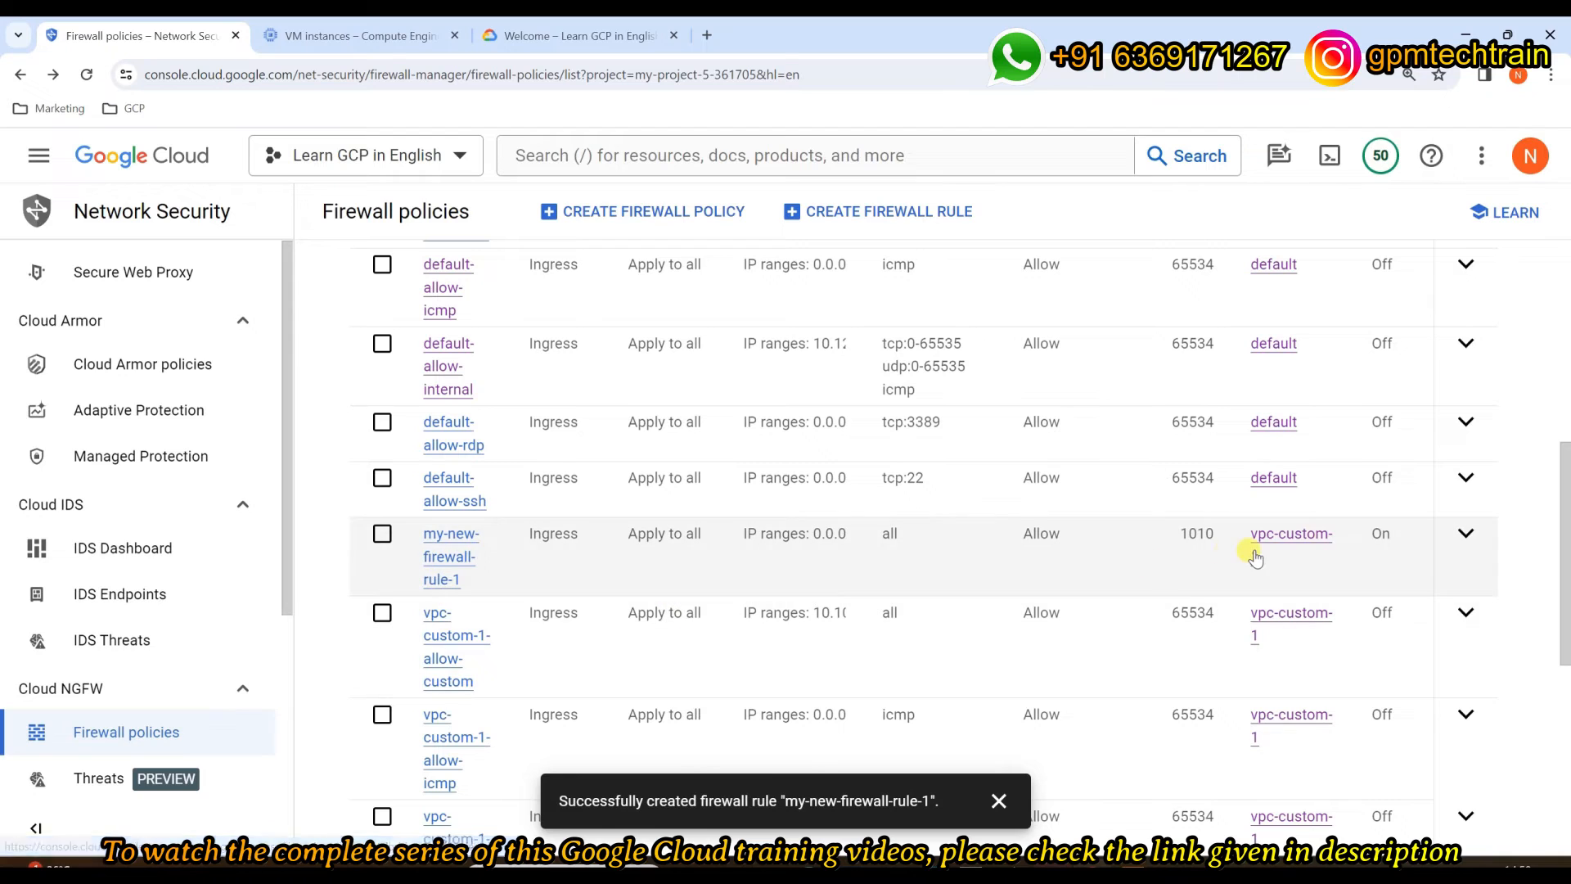
left_click(453, 543)
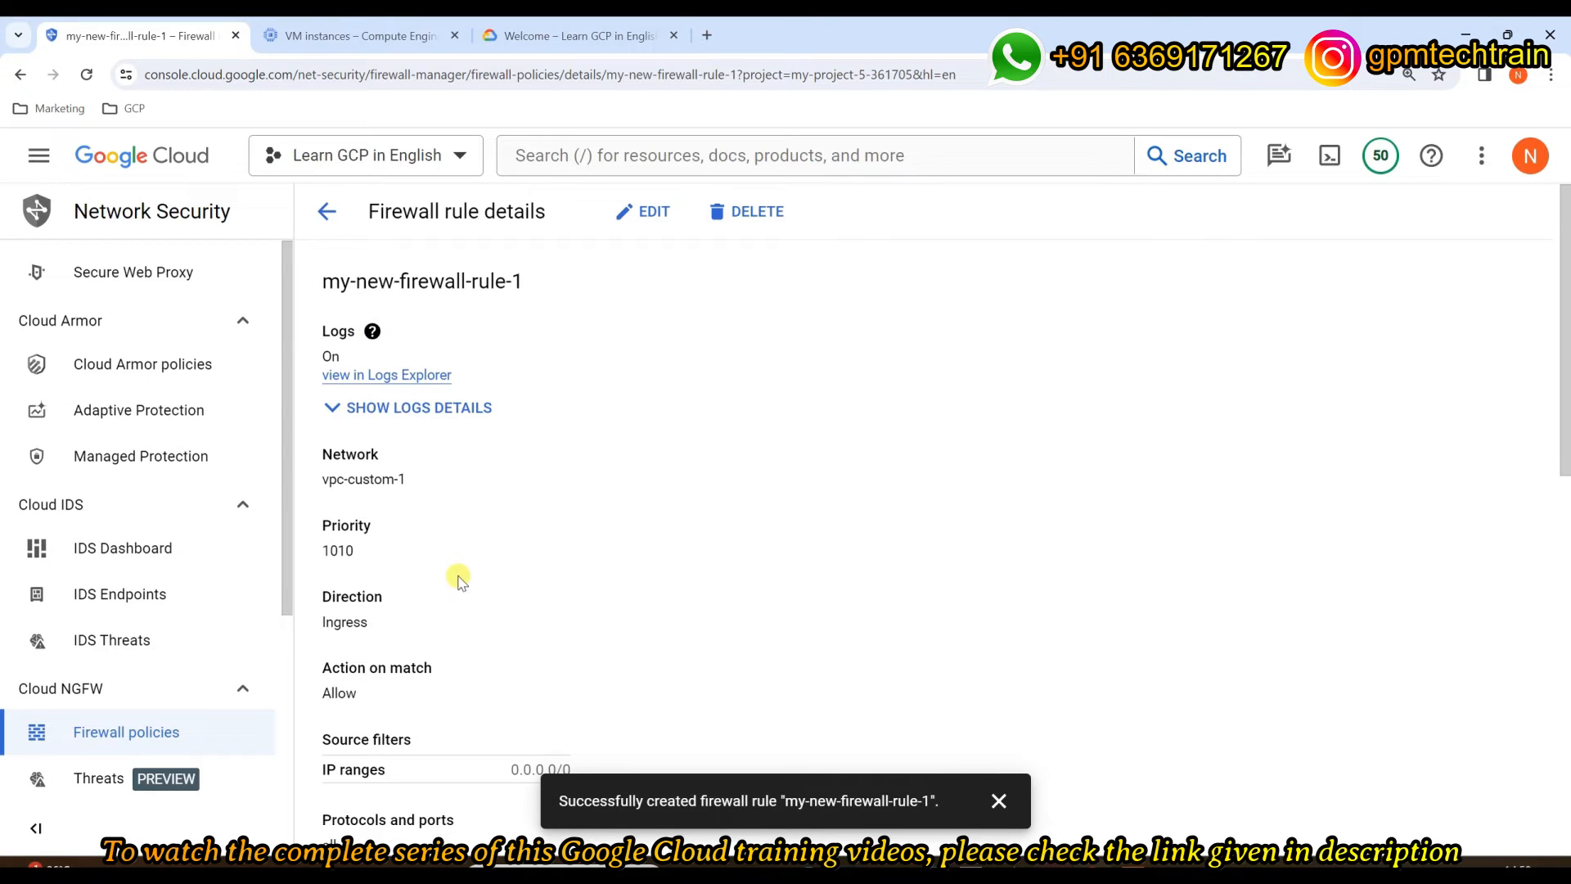
scroll(454, 569, "down", 1)
scroll(413, 500, "down", 2)
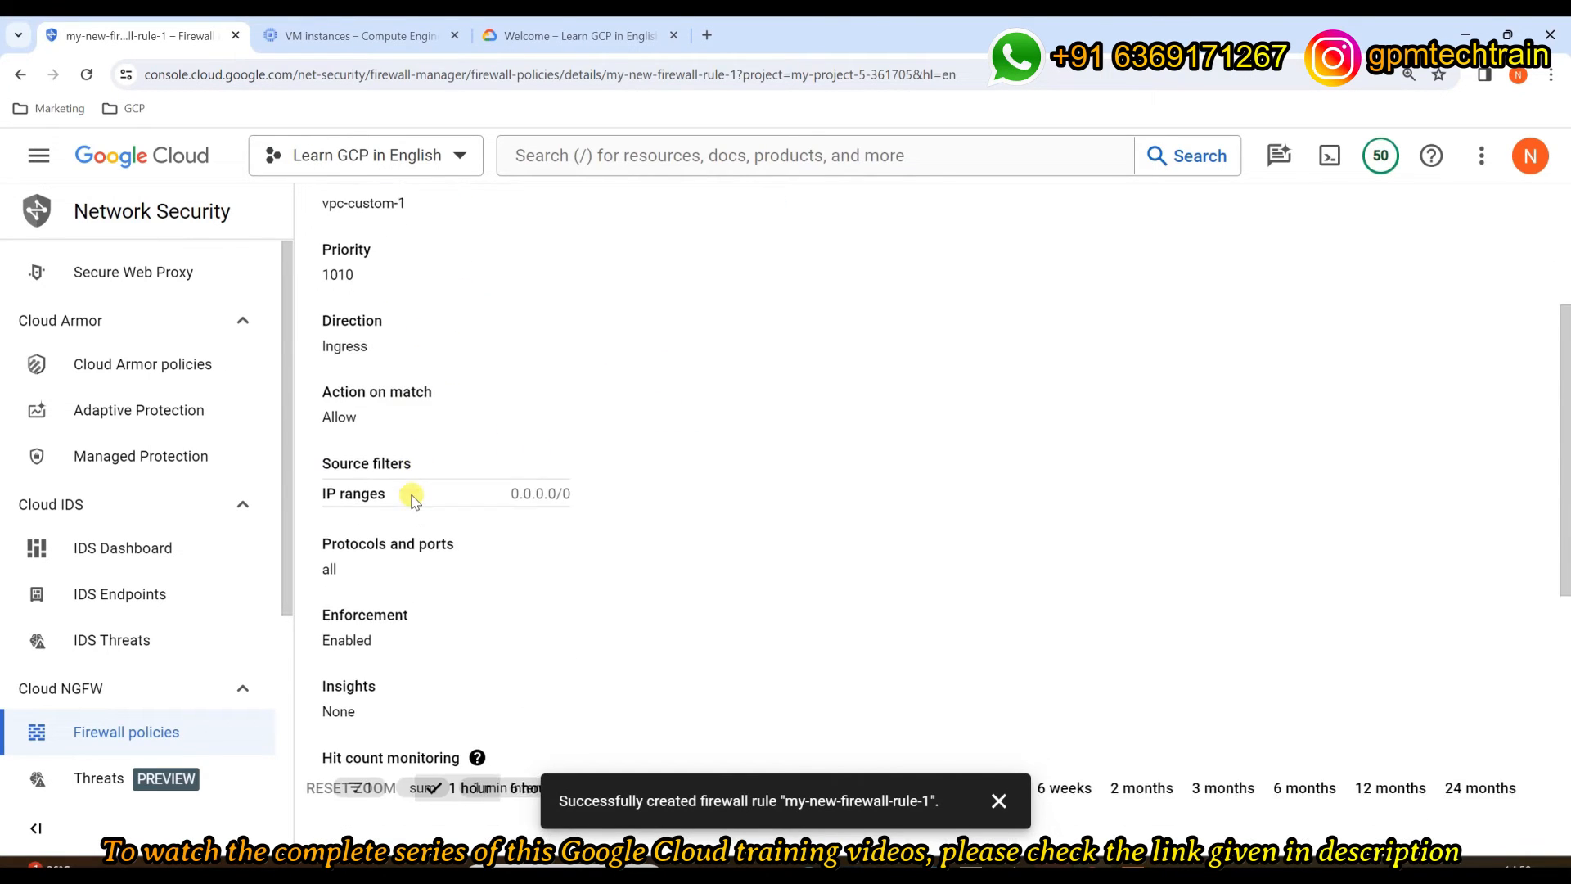
scroll(413, 501, "down", 2)
scroll(543, 493, "down", 3)
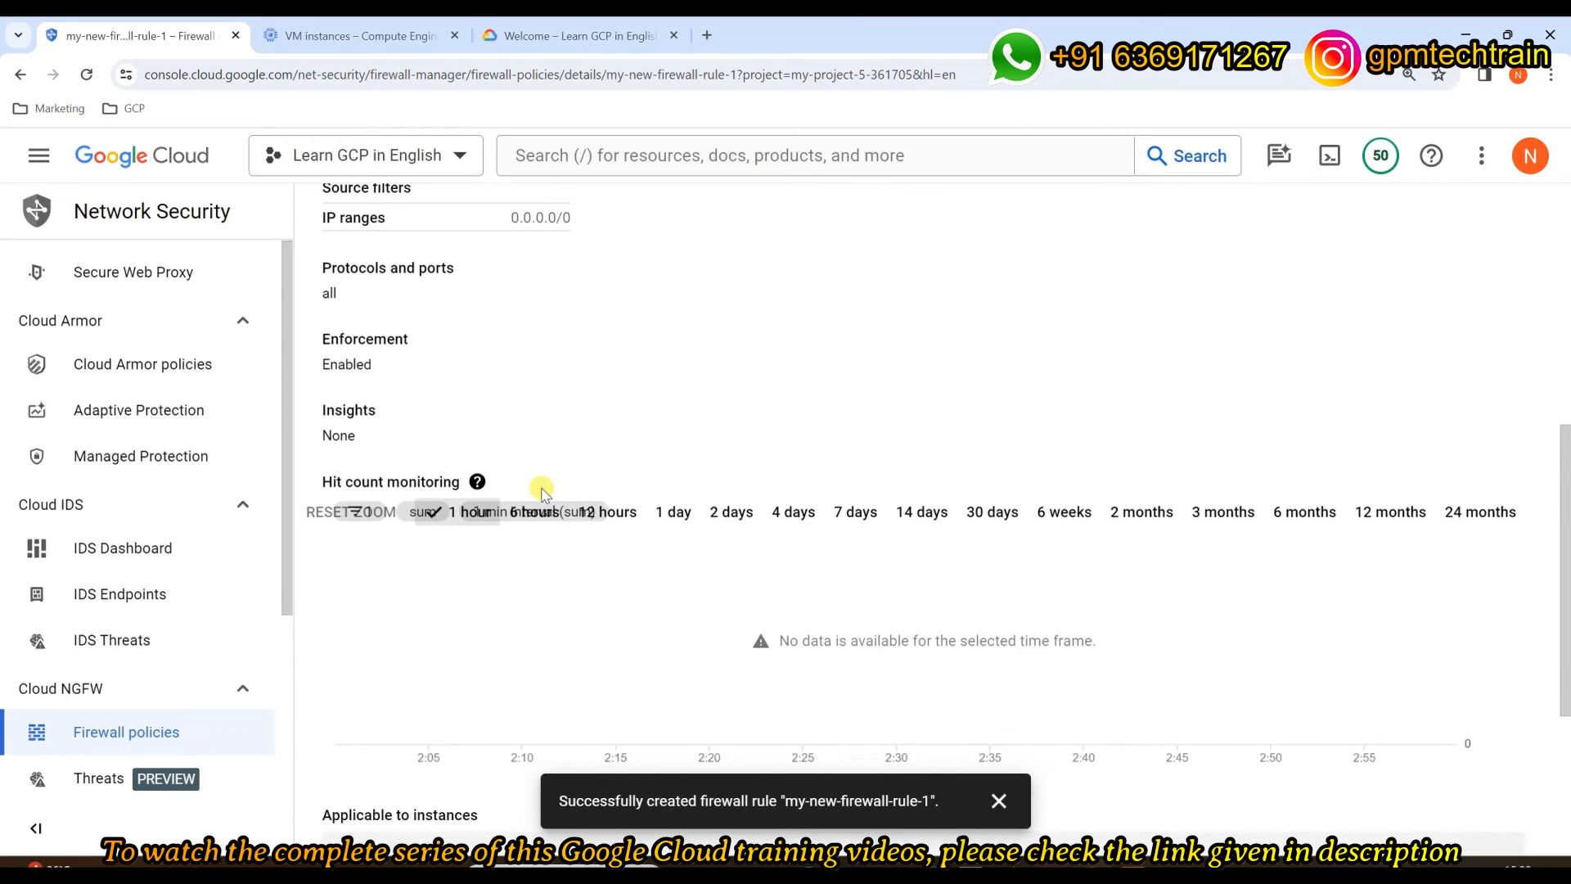
key("ctrl+0")
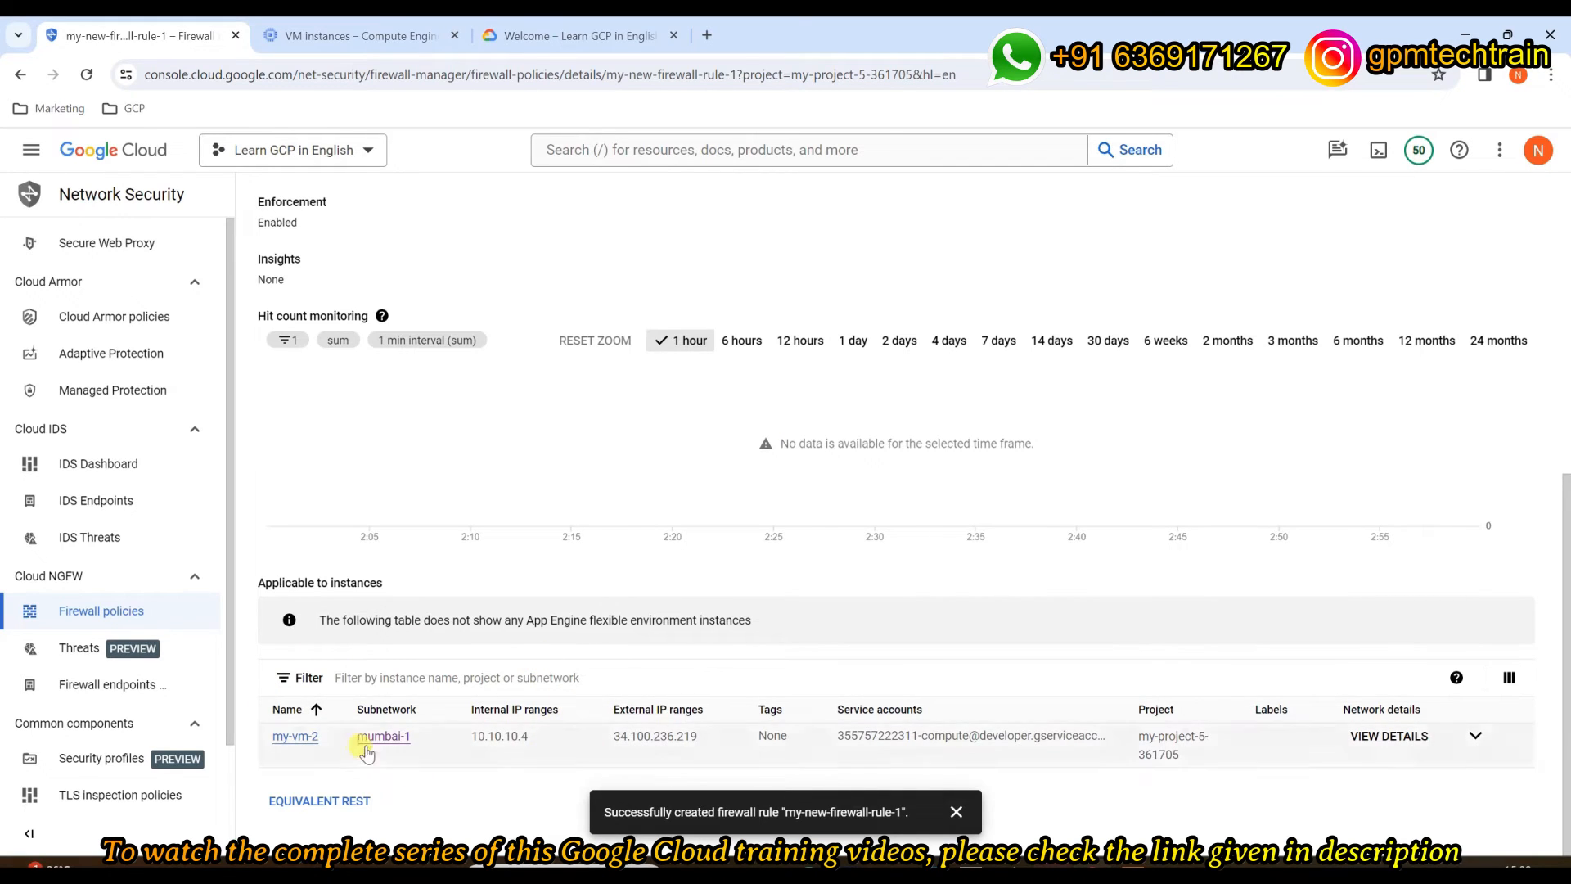
key("ctrl+plus")
key("ctrl+plus")
scroll(463, 646, "down", 3)
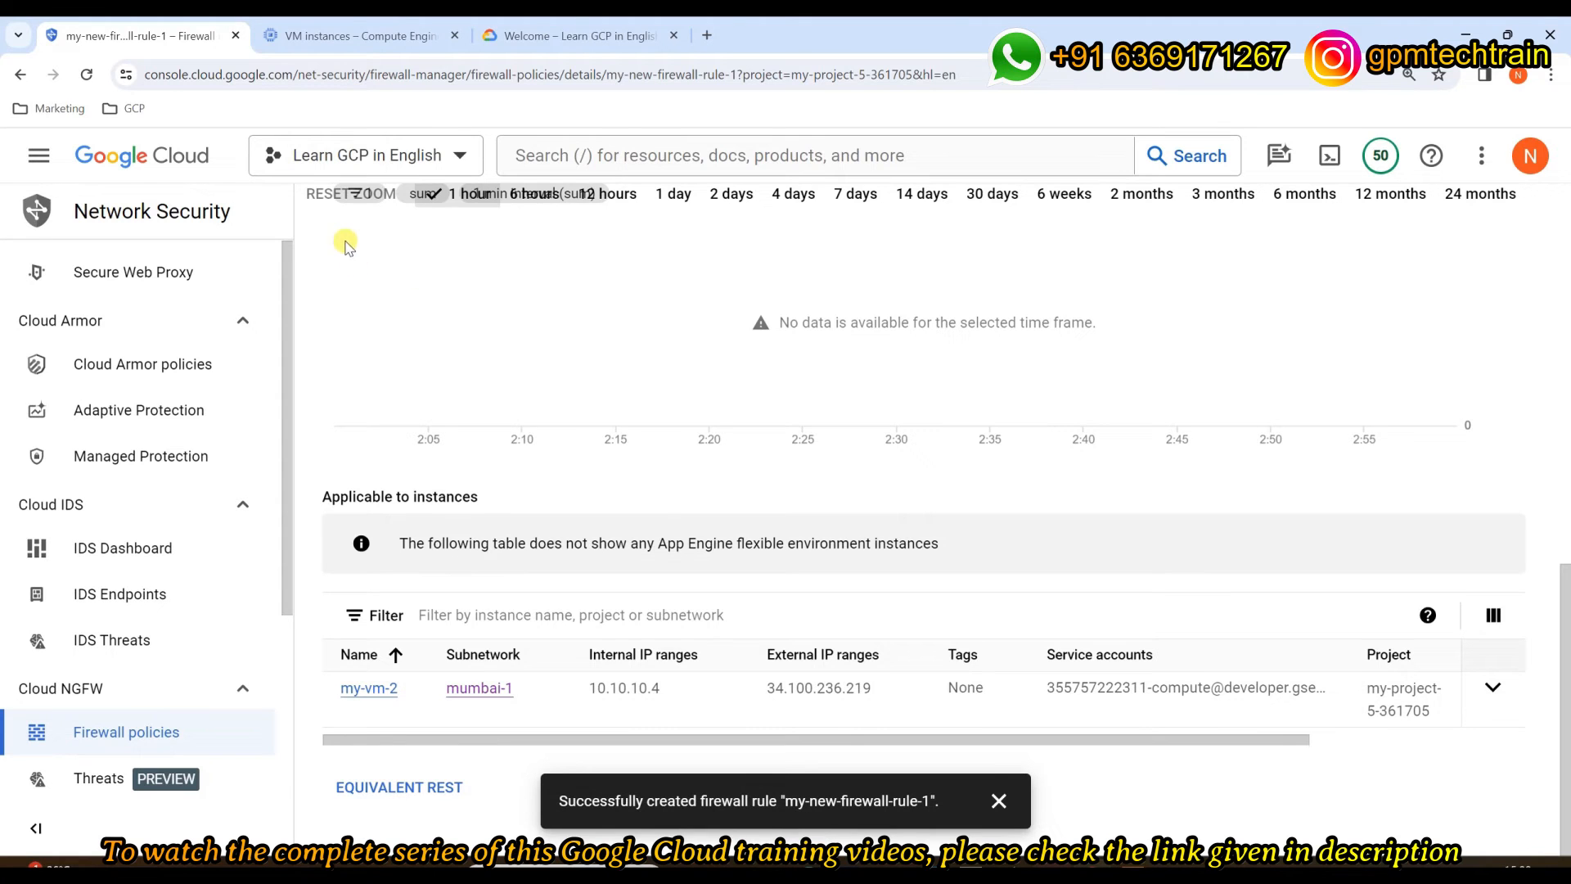
scroll(450, 468, "up", 15)
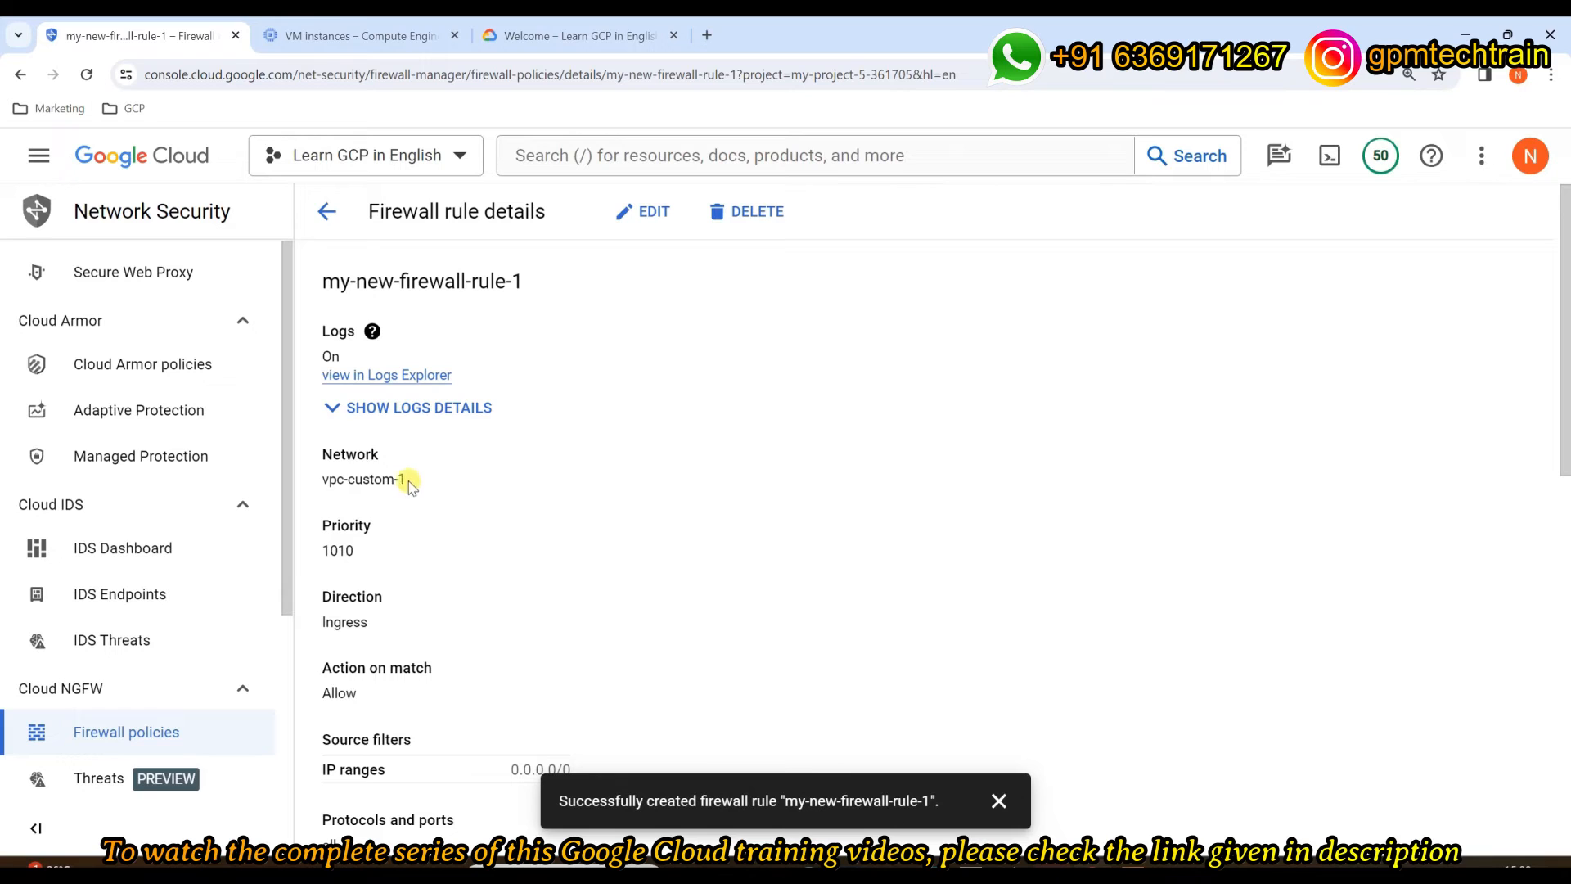
left_click_drag(406, 480, 320, 489)
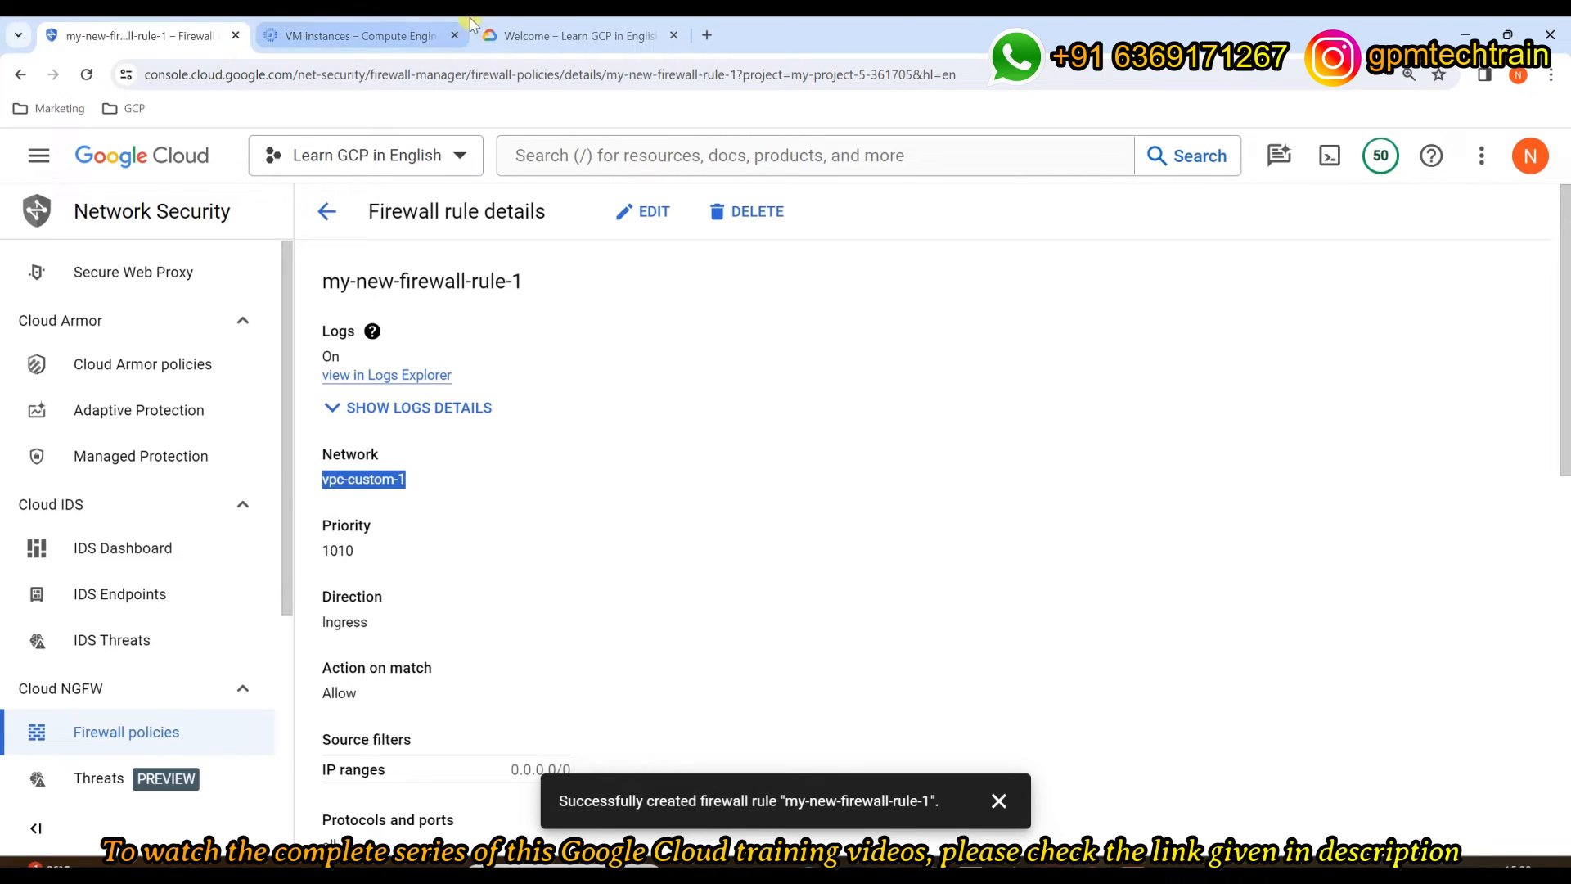
Step: Compare the firewall rule details with the VM instances list, ending on the instances list
left_click(372, 39)
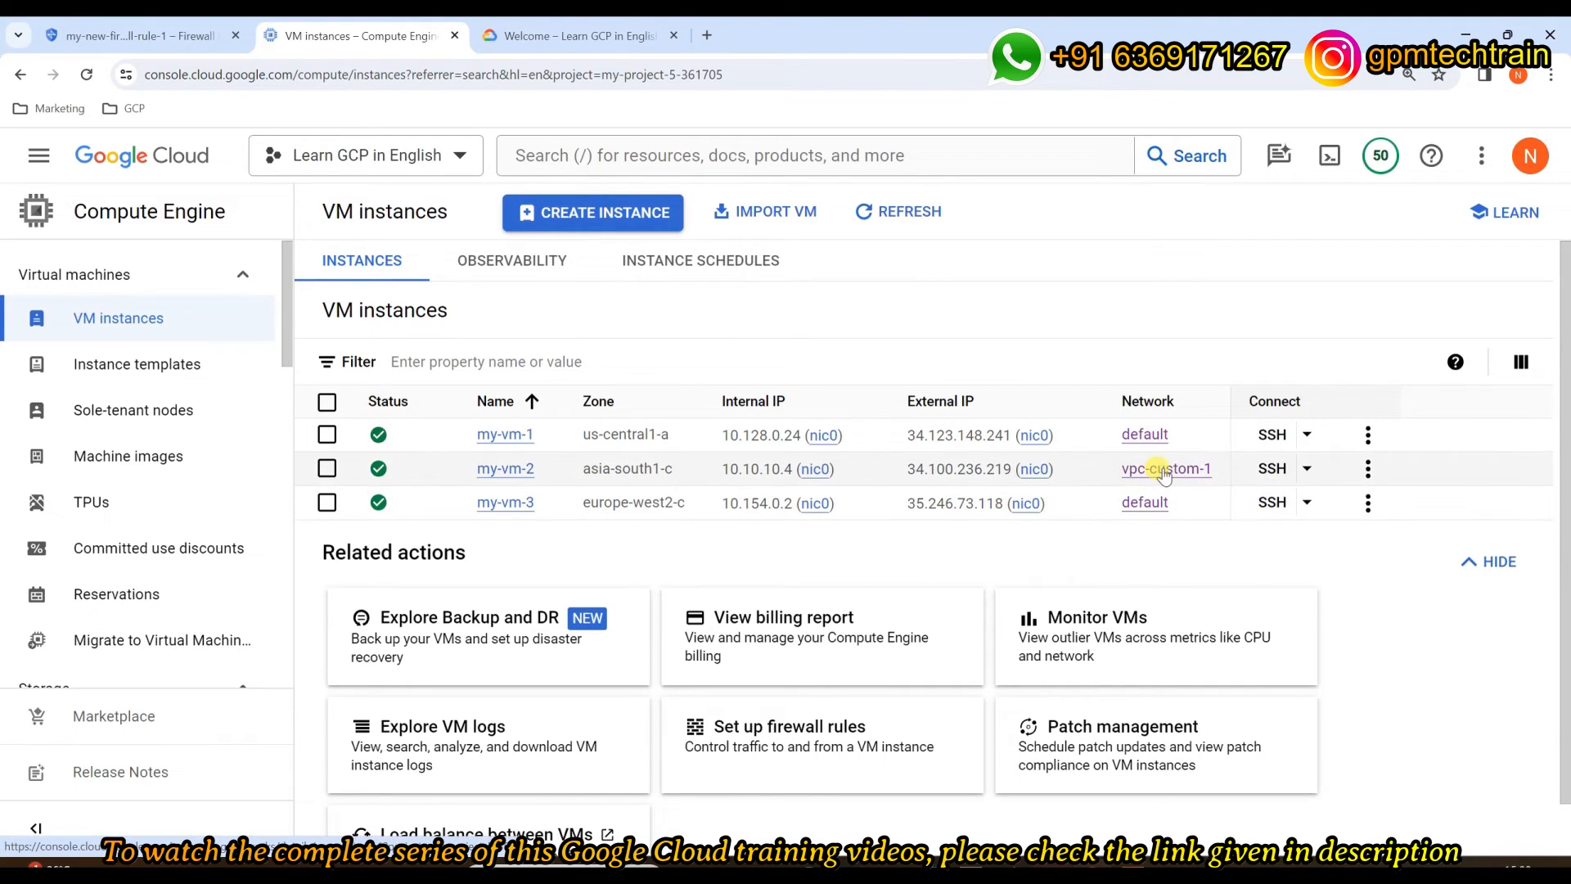
left_click(139, 36)
scroll(624, 572, "down", 10)
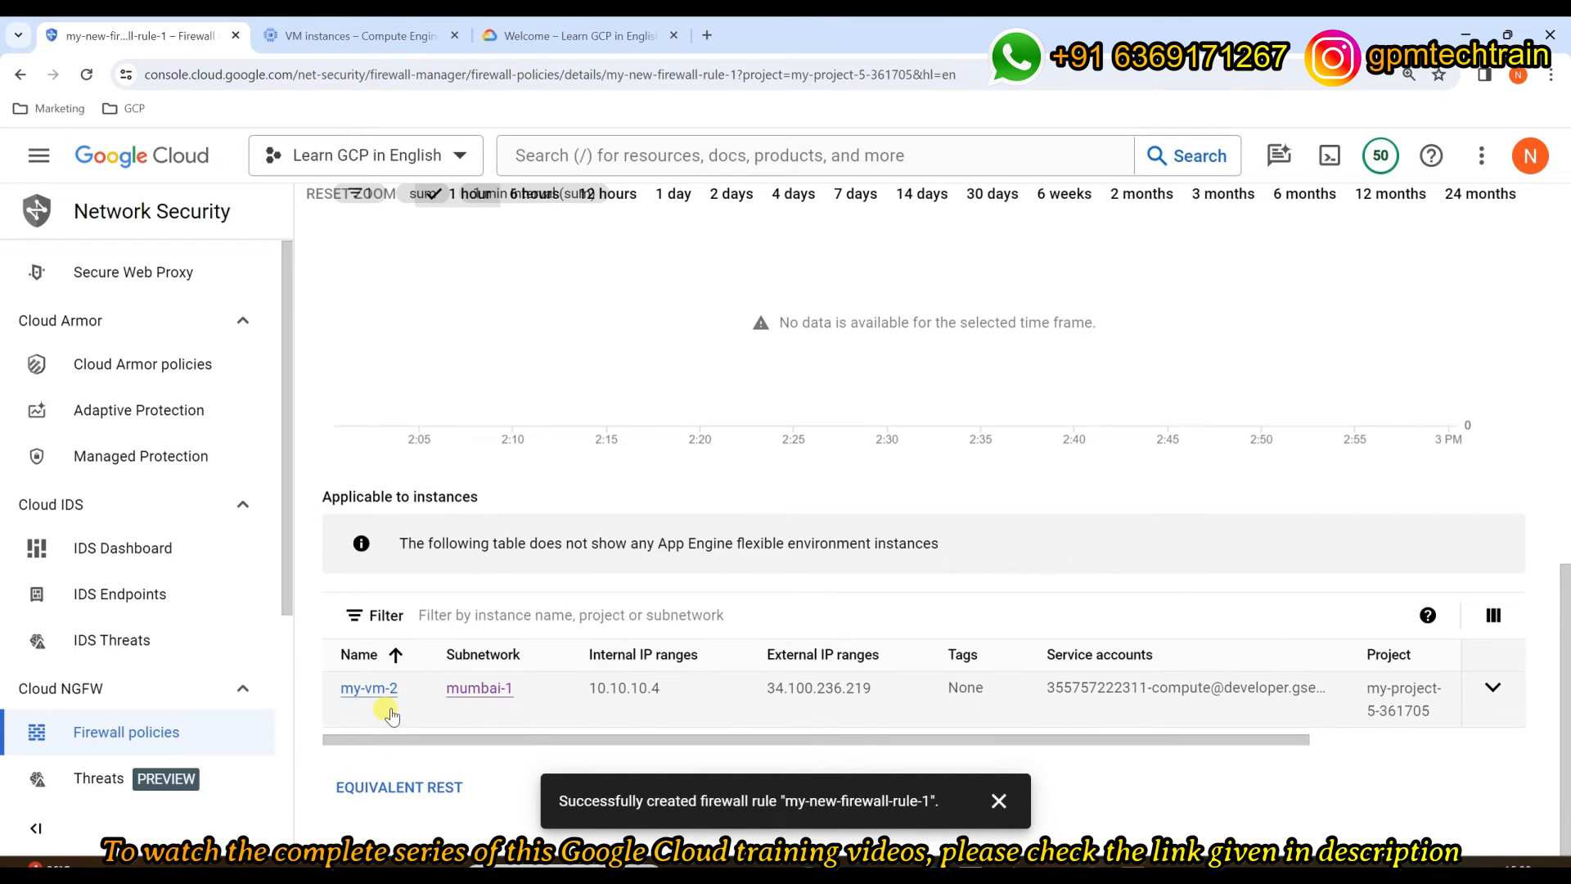
left_click(366, 38)
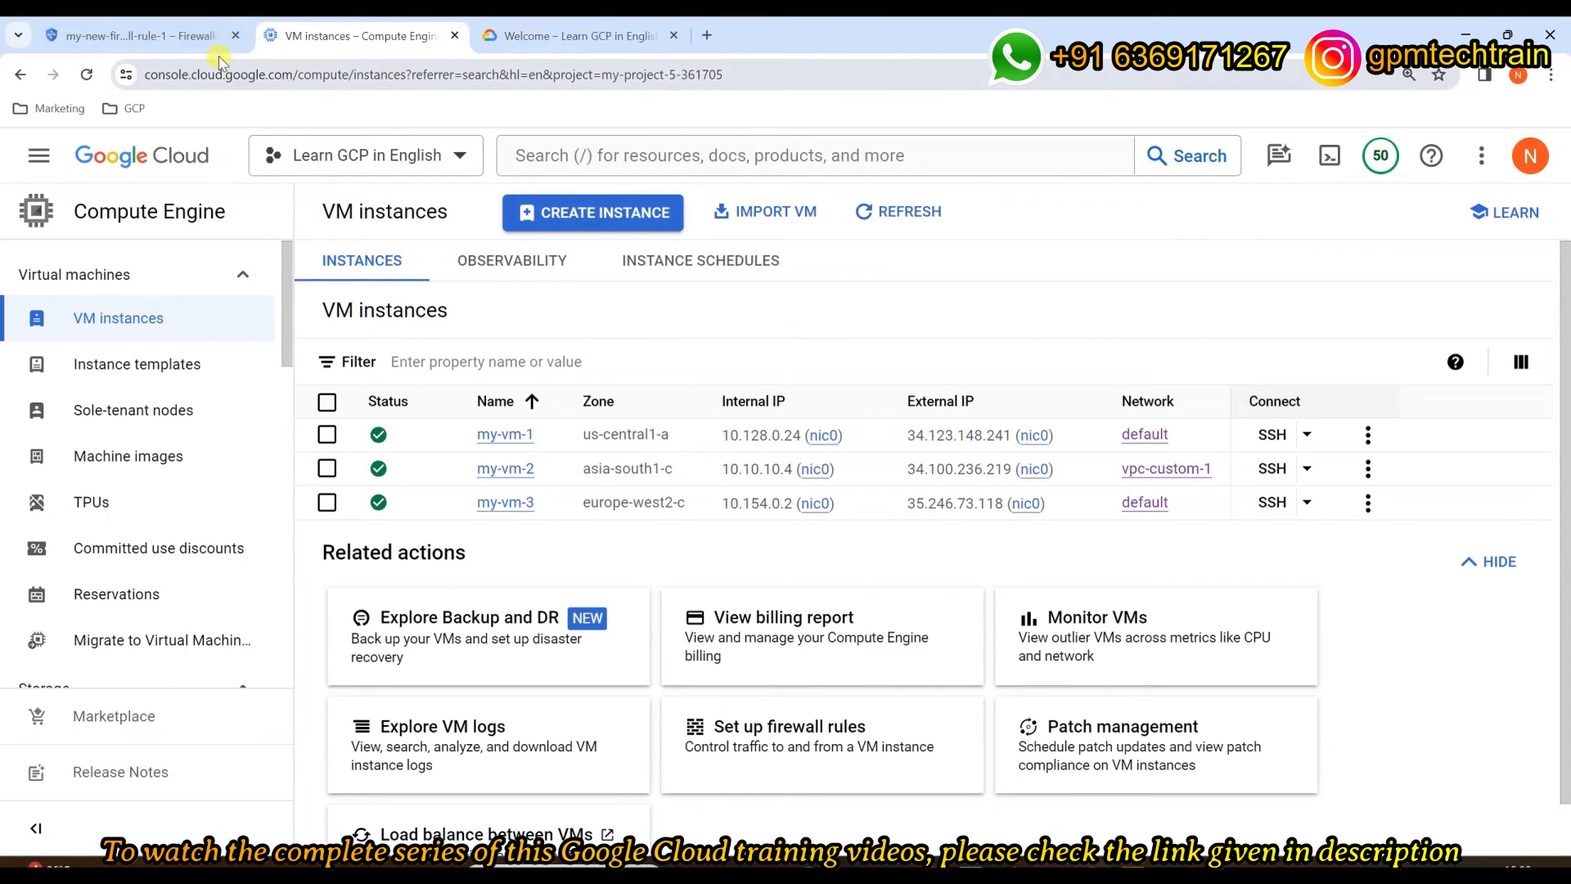
left_click(146, 25)
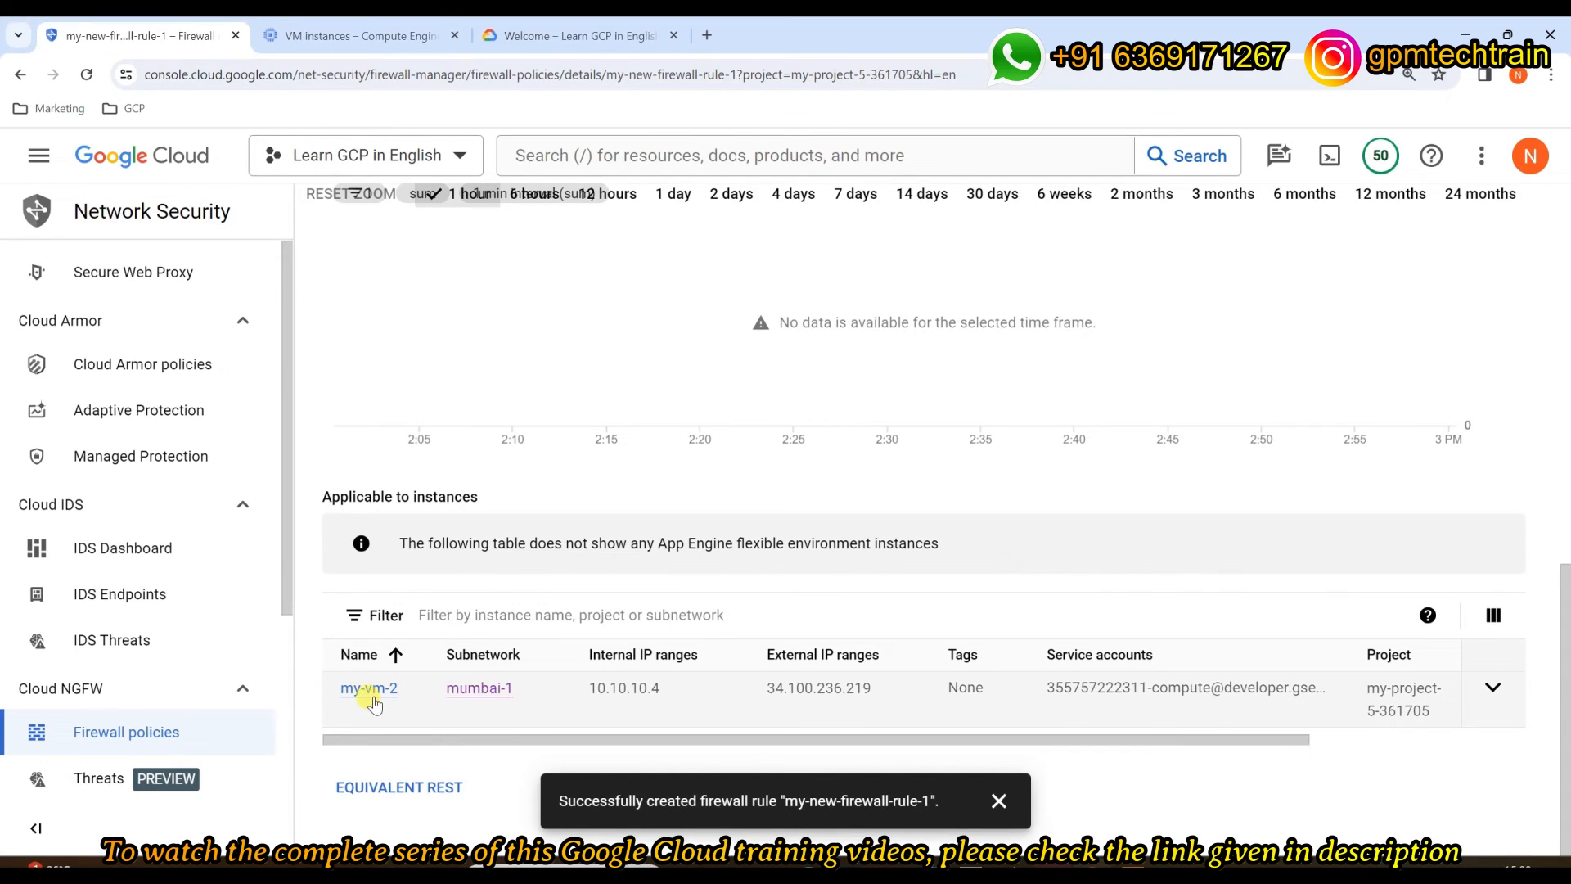
left_click(311, 35)
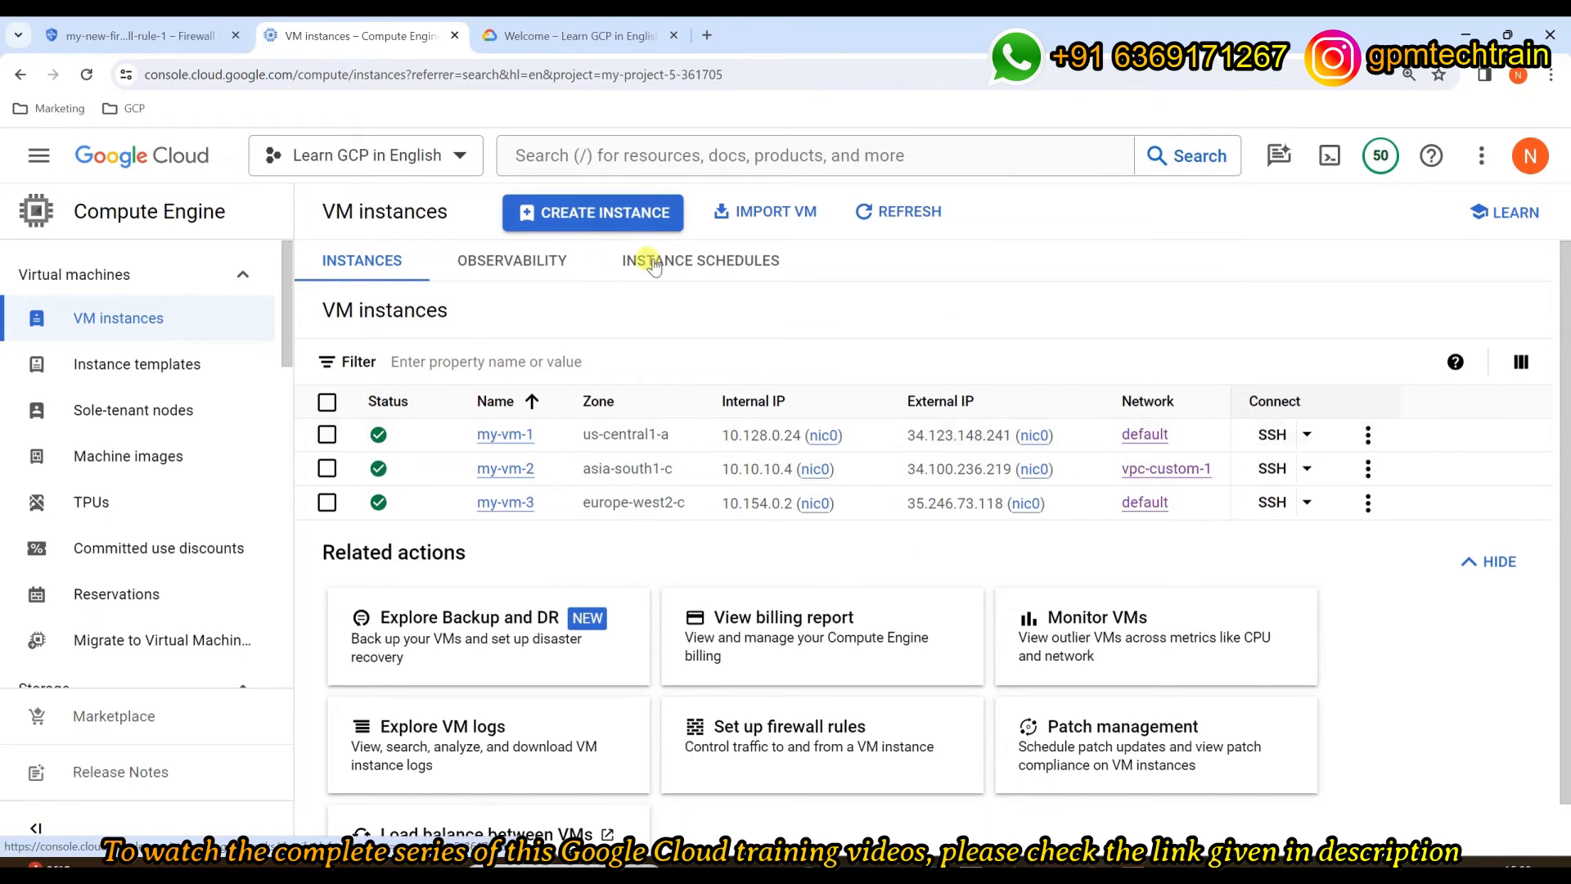
Step: Start a new VM named my-vm-4 in region asia-south2 (Delhi)
left_click(605, 219)
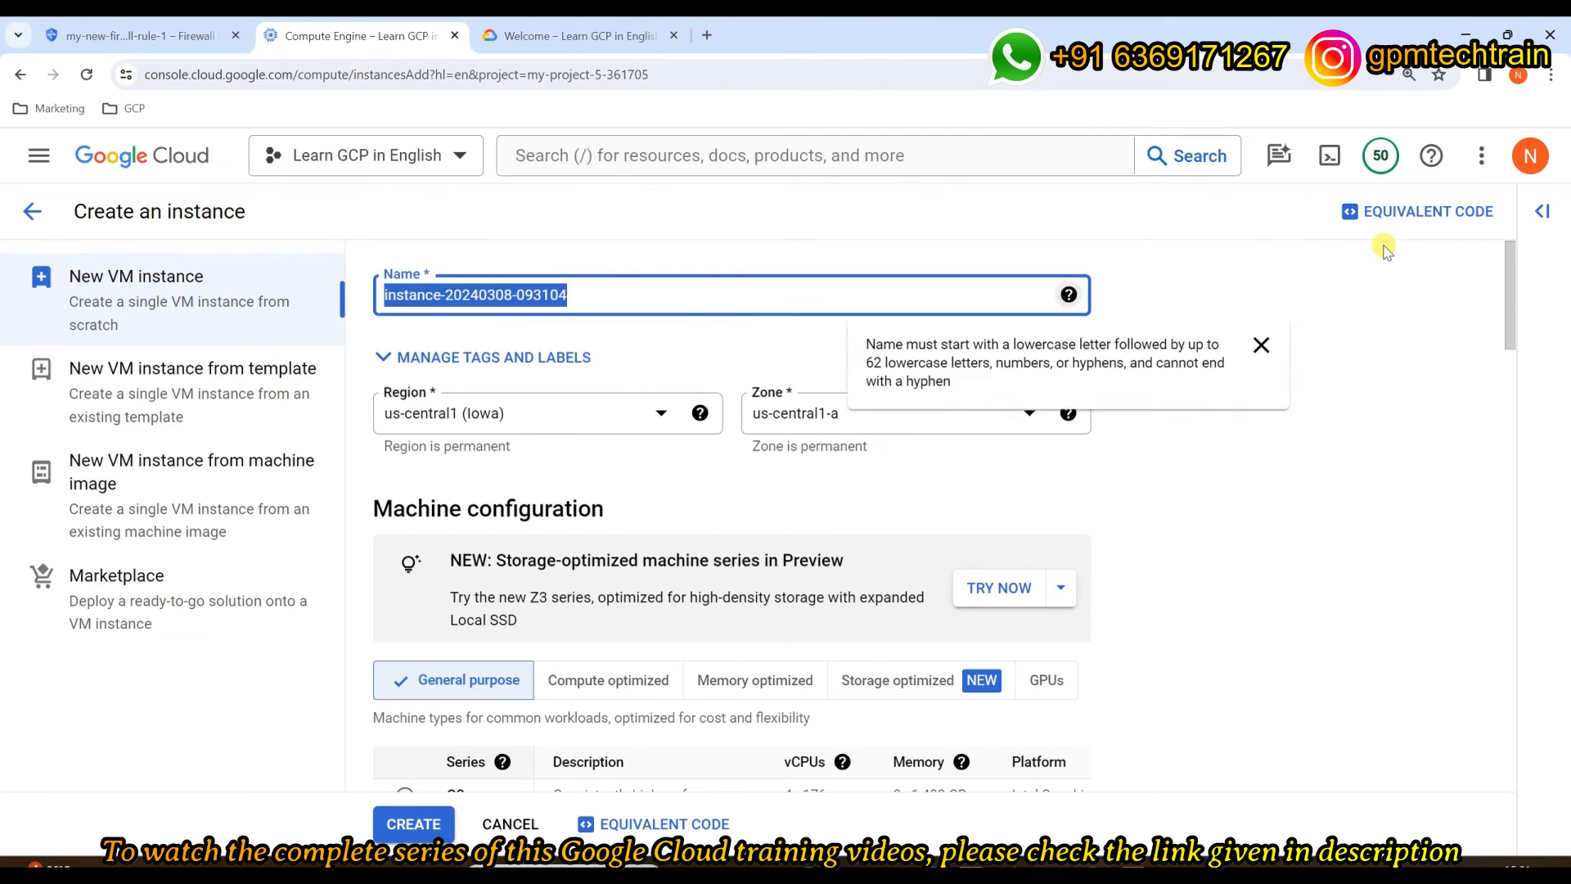
key("BackSpace")
type("my")
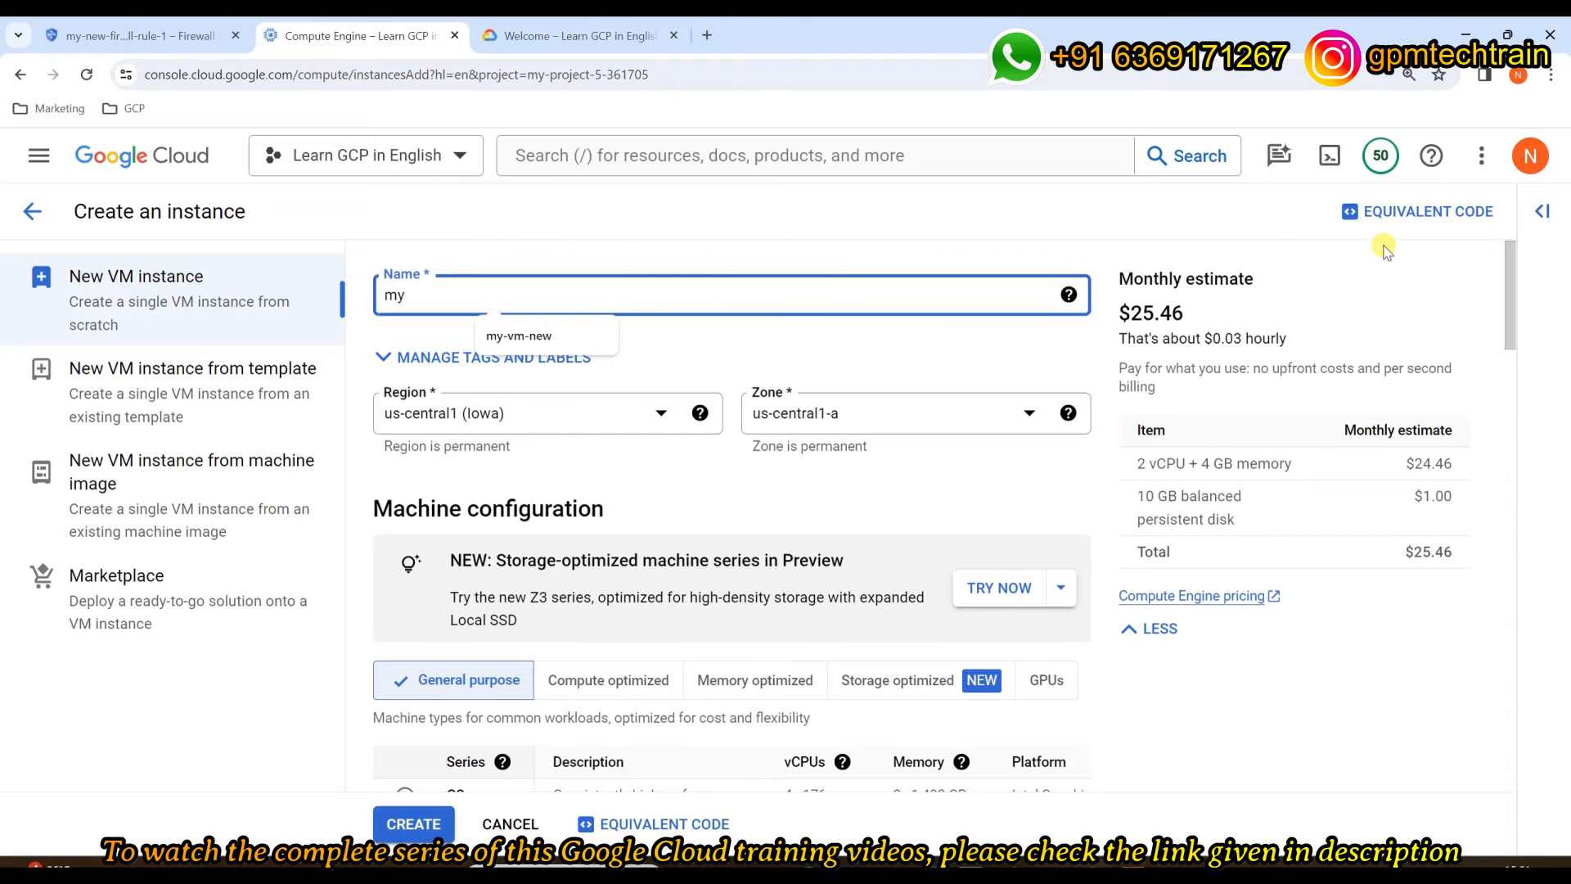
type("-vm-4")
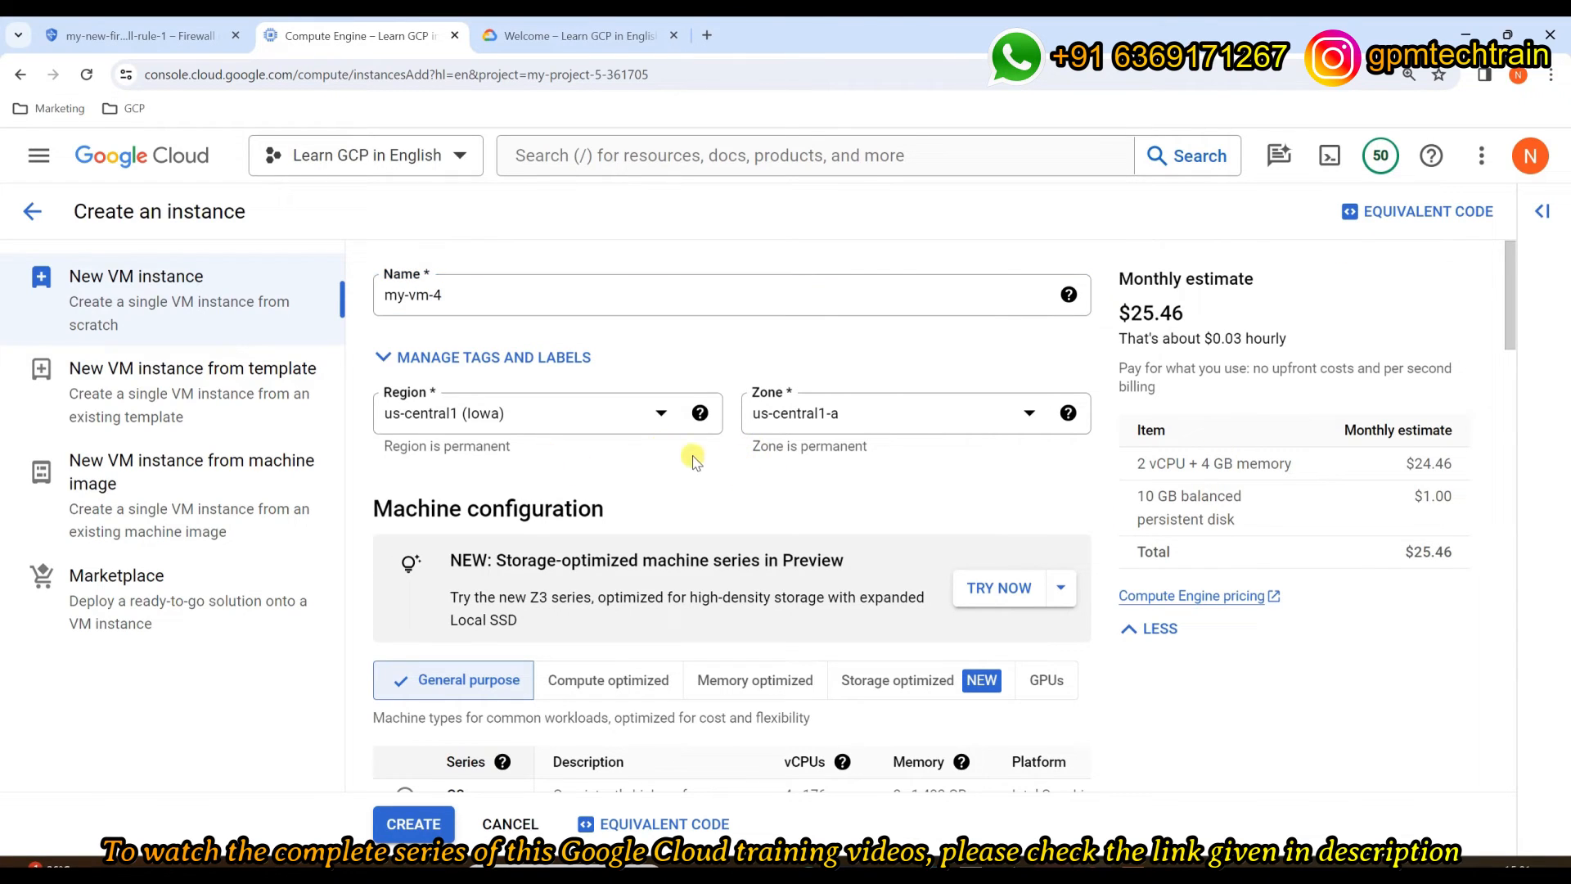
left_click(636, 414)
scroll(603, 466, "down", 7)
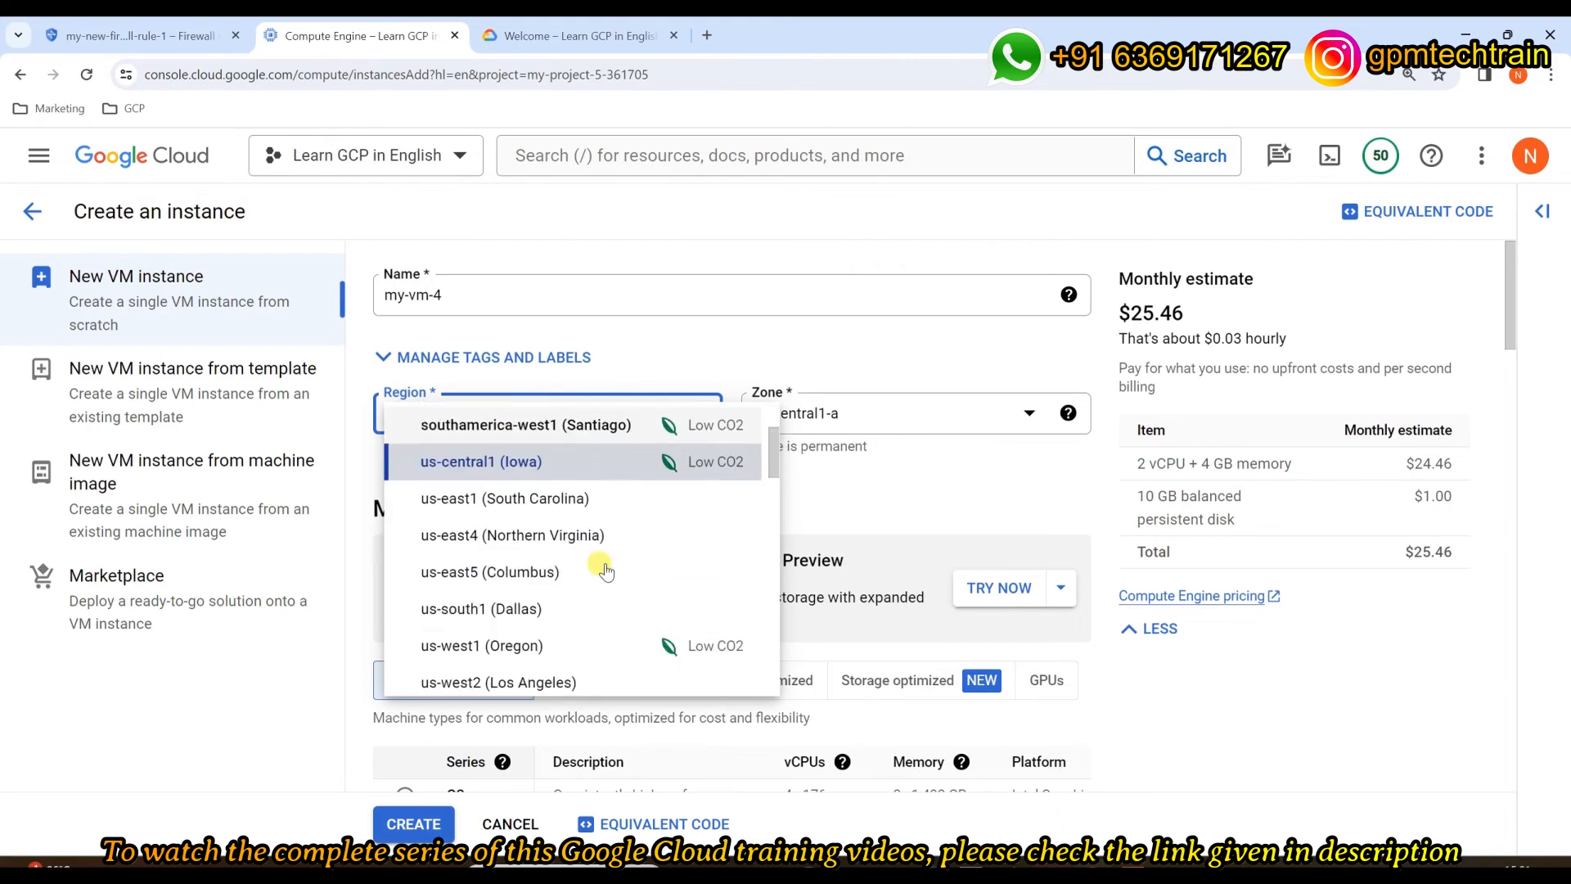
scroll(605, 564, "down", 8)
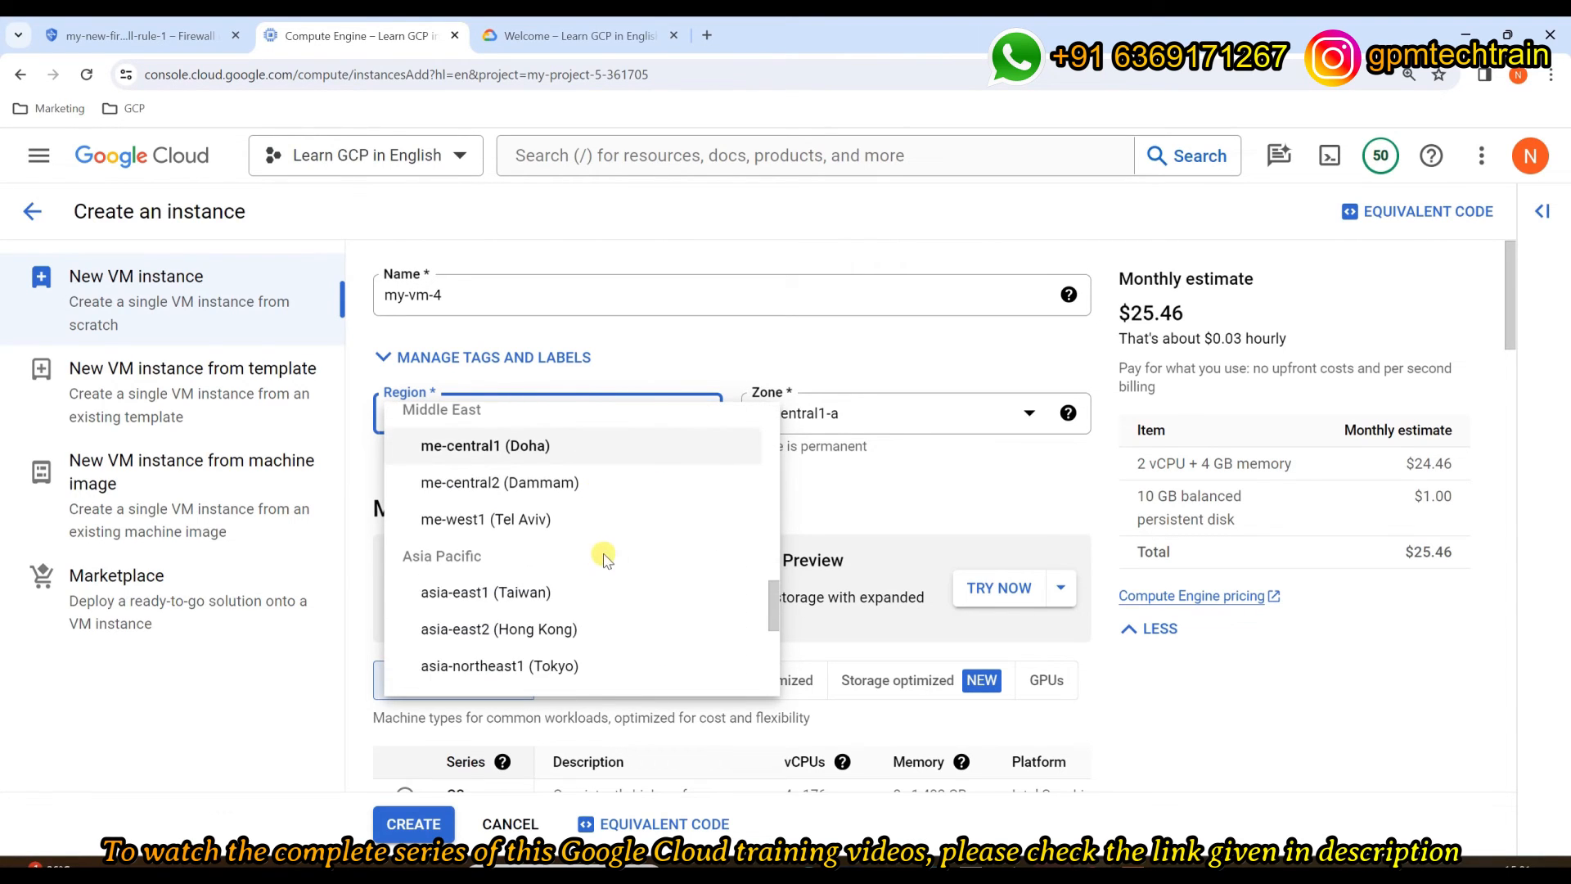
scroll(594, 589, "down", 2)
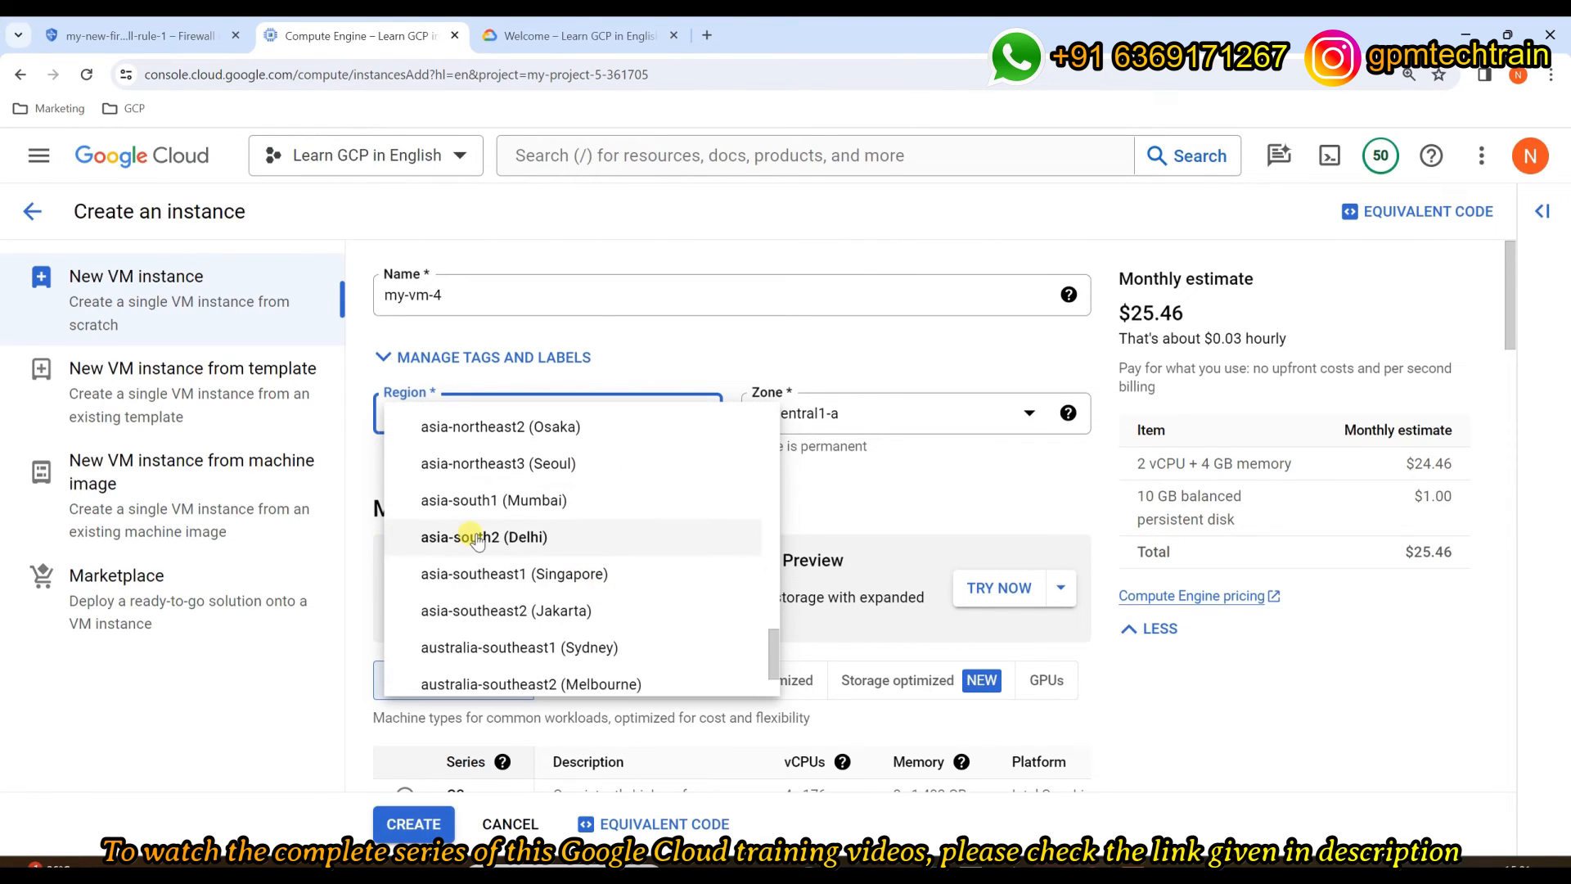
left_click(565, 533)
Step: Set the machine to N1 series, shared-core f1-micro type
scroll(647, 490, "down", 5)
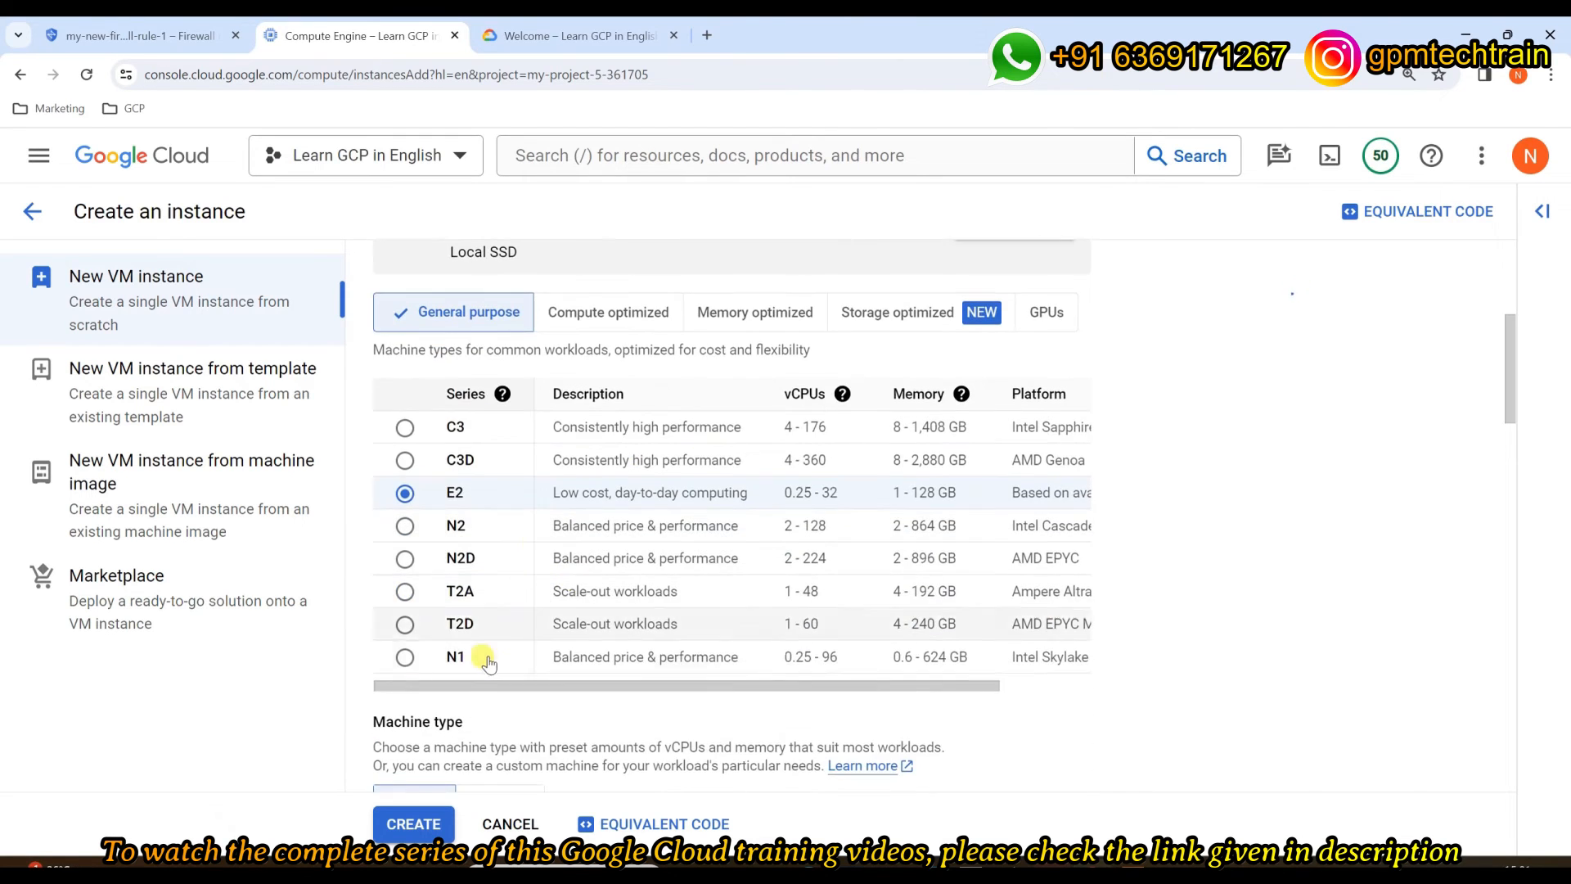
left_click(484, 656)
scroll(479, 626, "down", 3)
left_click(589, 583)
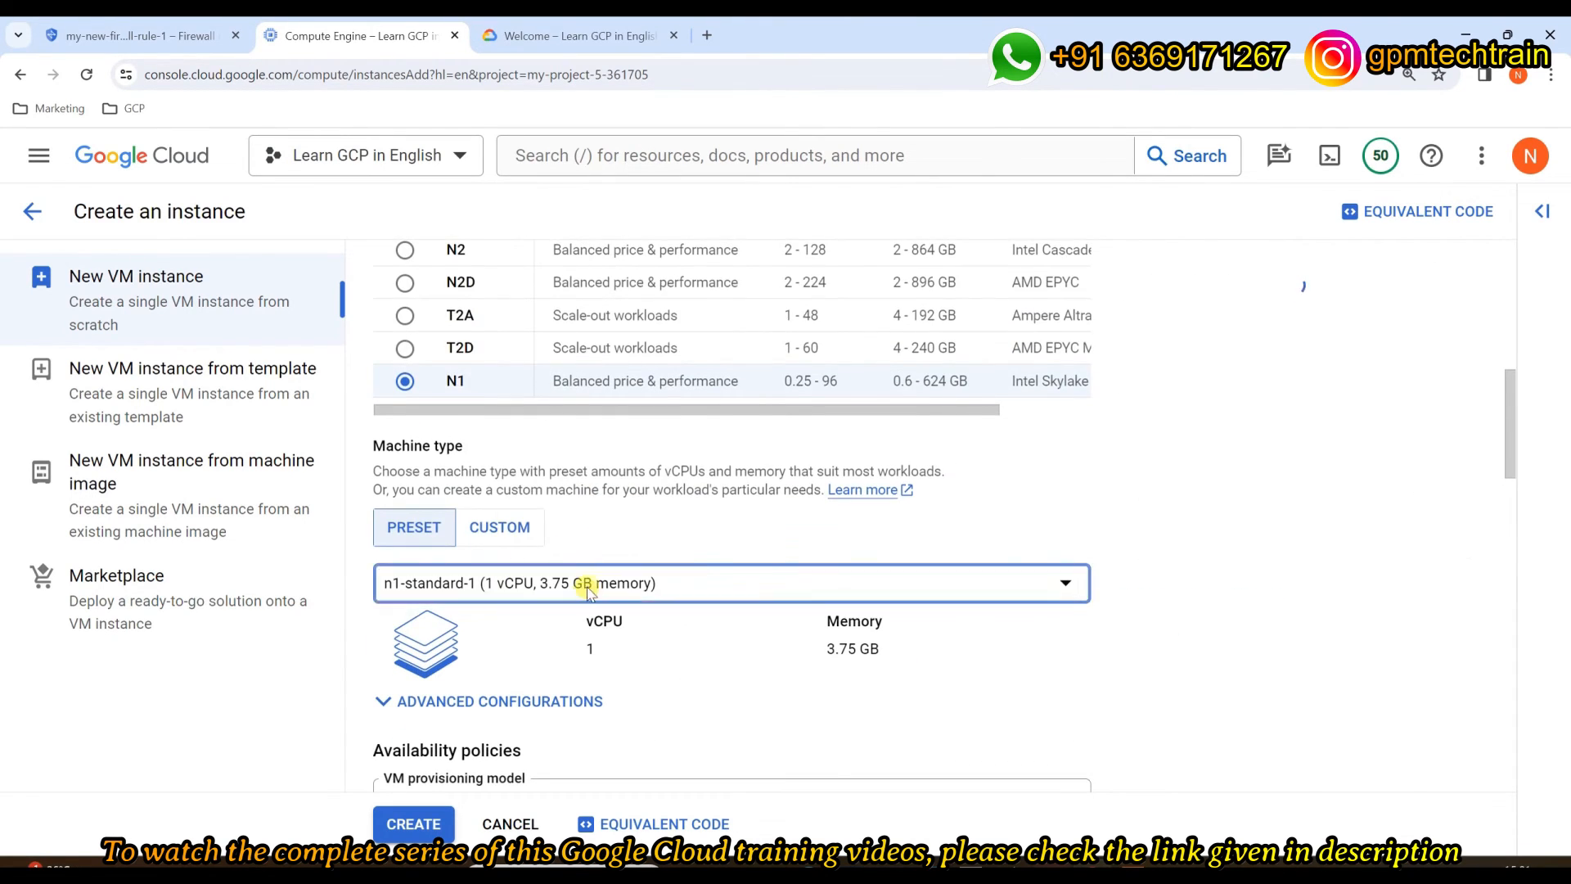
left_click(503, 329)
left_click(834, 356)
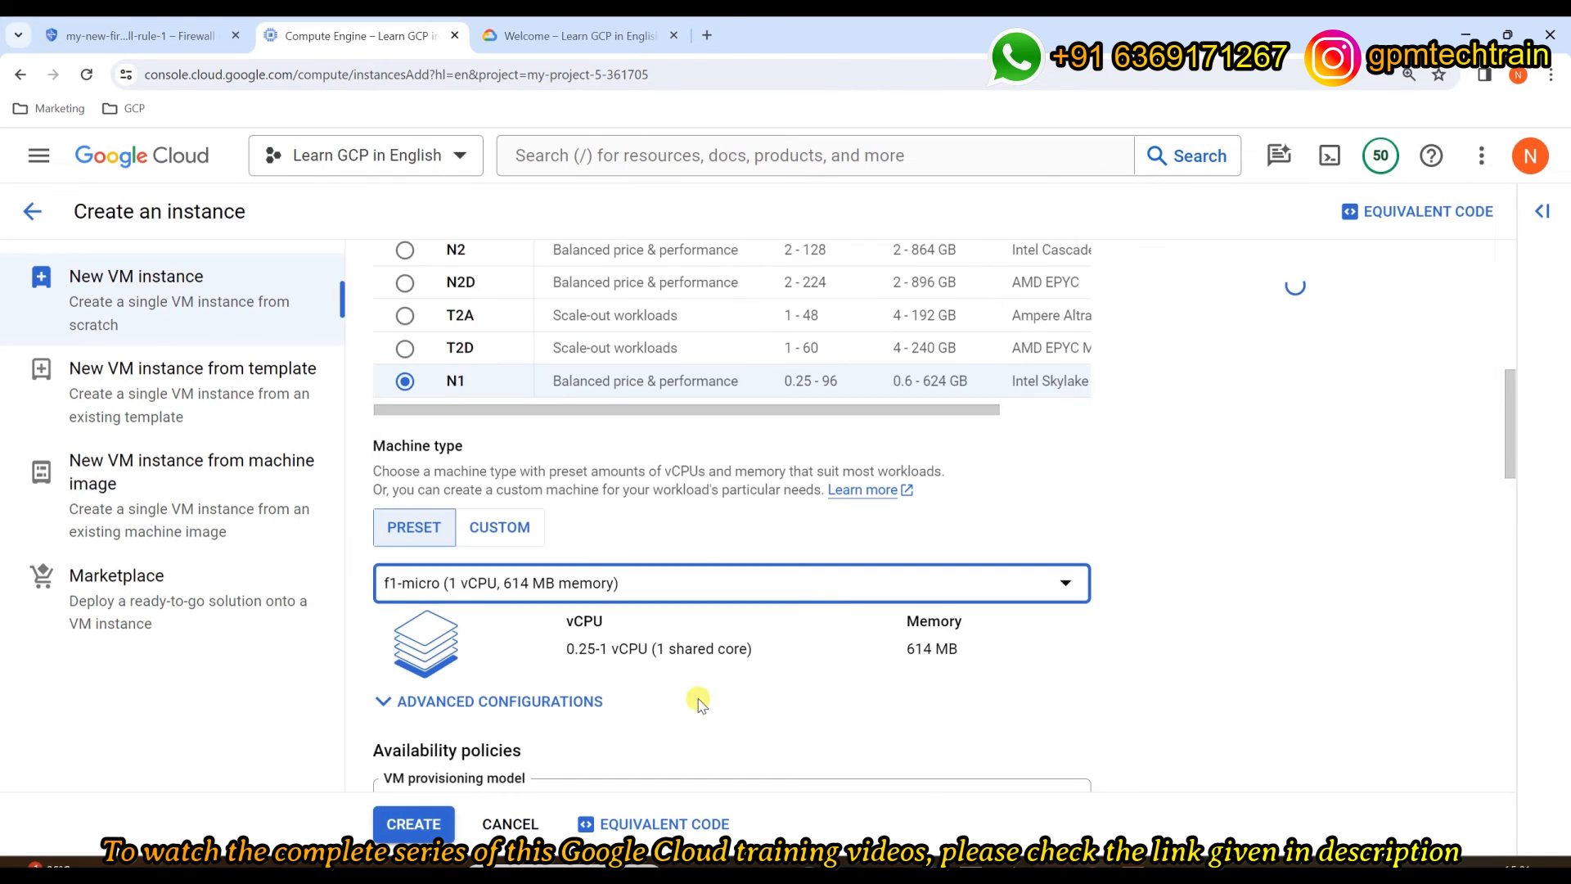
Step: Expand Advanced options and the Networking settings
scroll(696, 679, "down", 10)
scroll(694, 677, "down", 10)
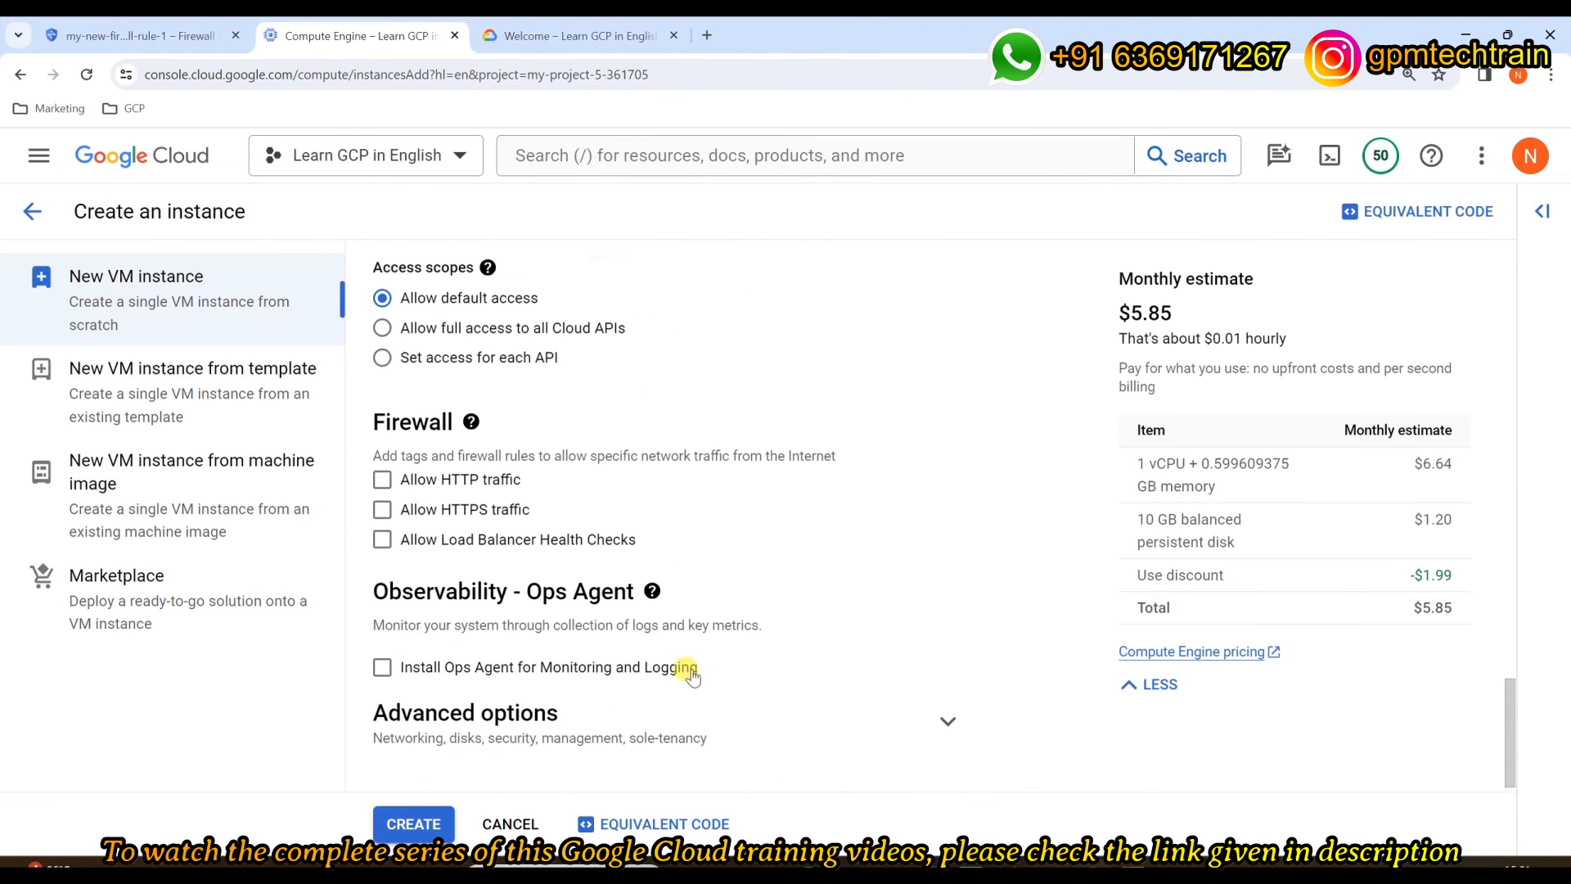
left_click(585, 718)
scroll(587, 719, "down", 5)
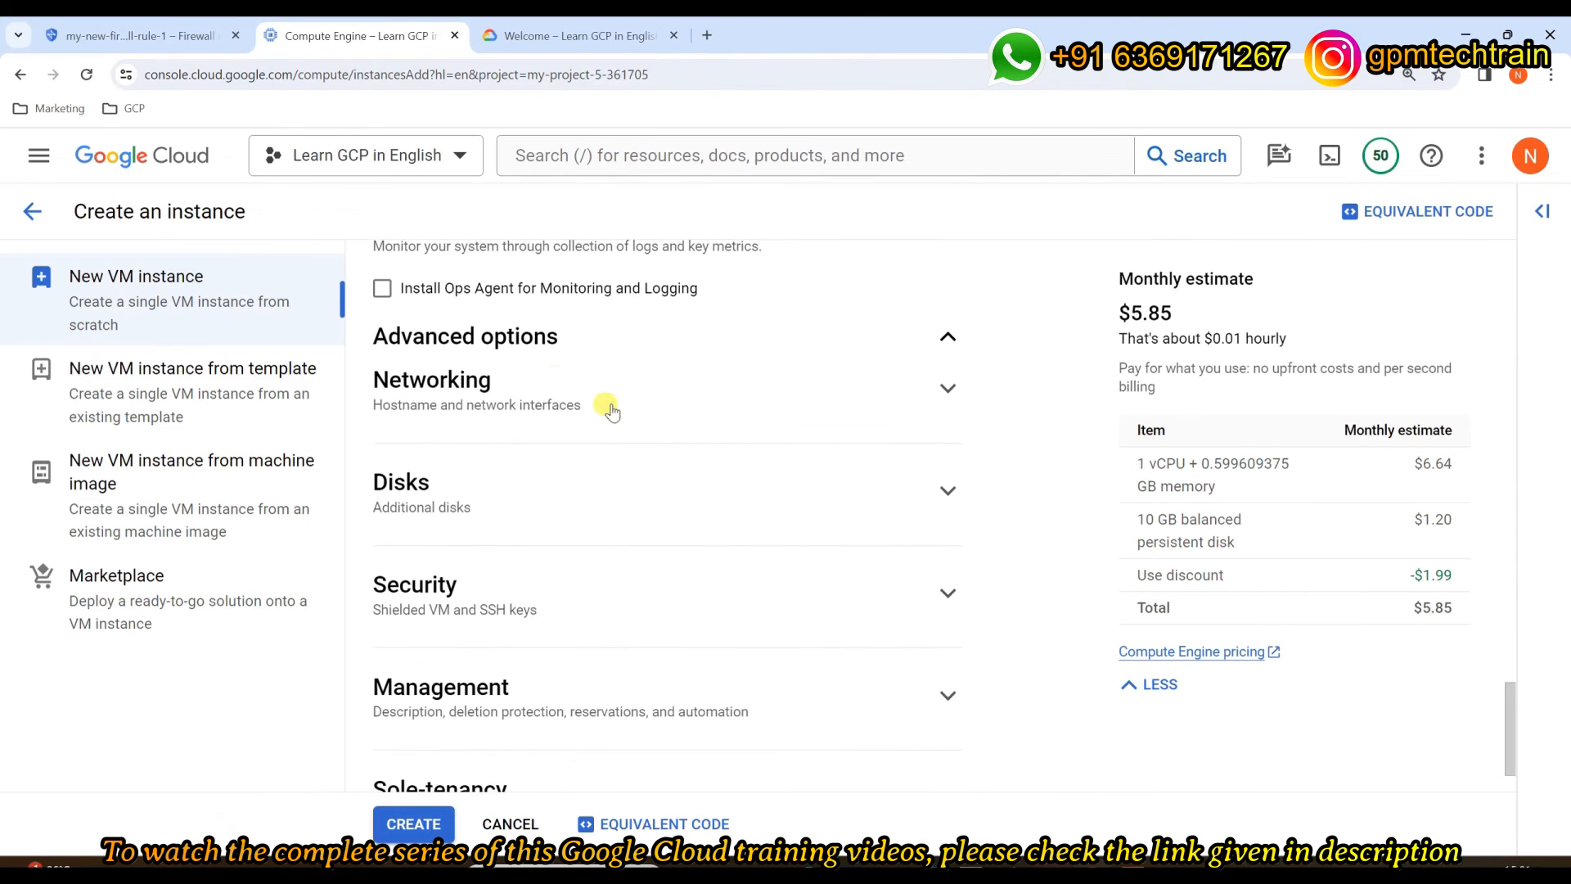
left_click(787, 378)
scroll(572, 441, "down", 6)
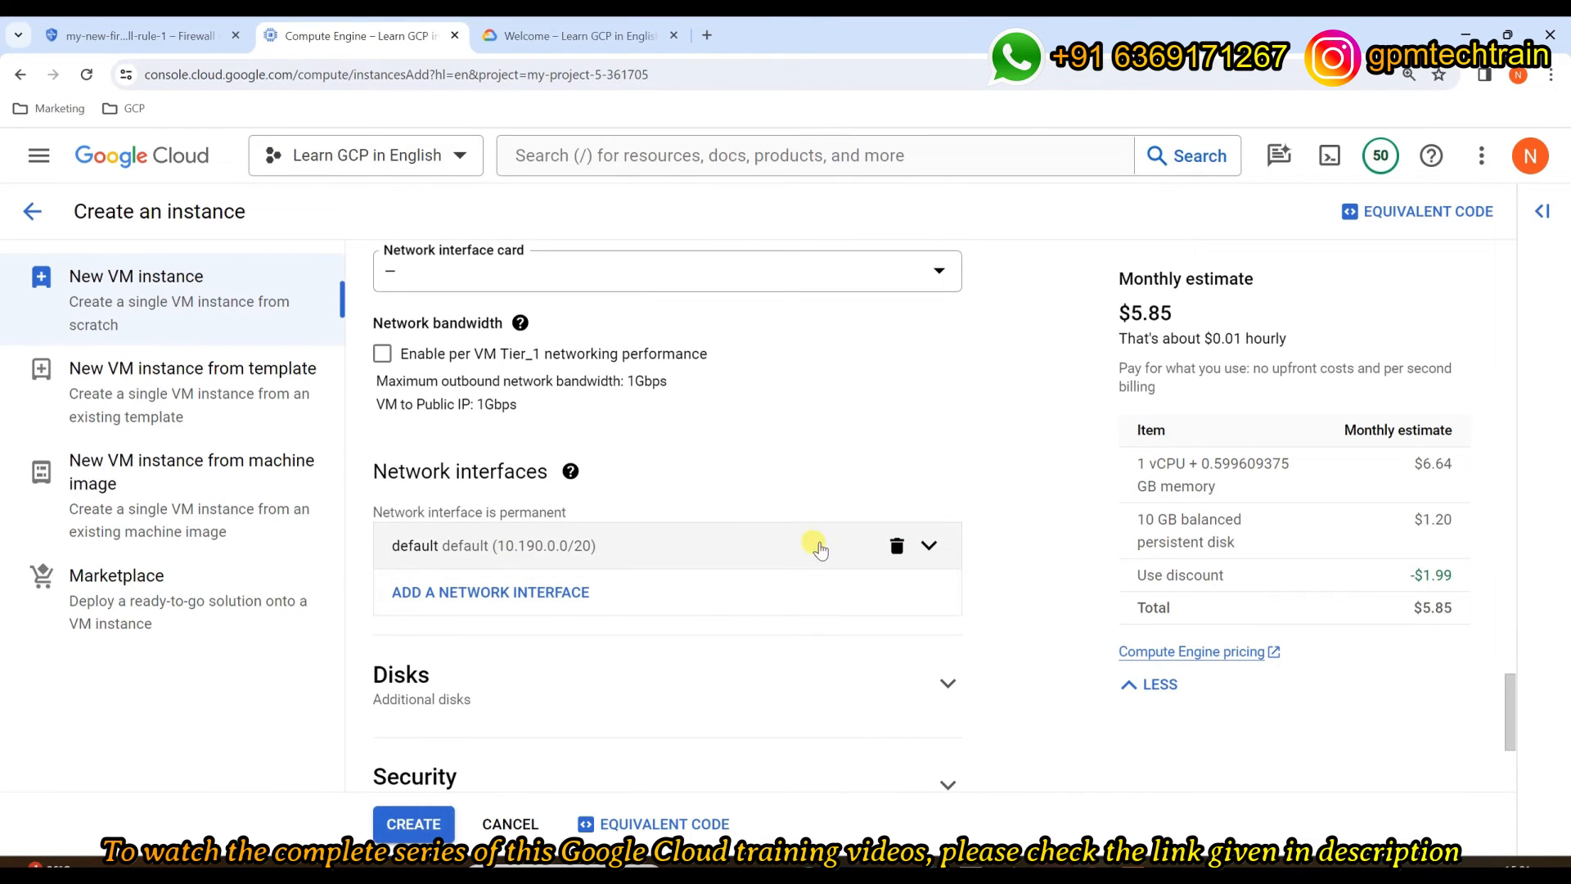
Step: Attach my-vm-4's network interface to vpc-custom-1 (subnet delhi-1) and create the instance
left_click(619, 559)
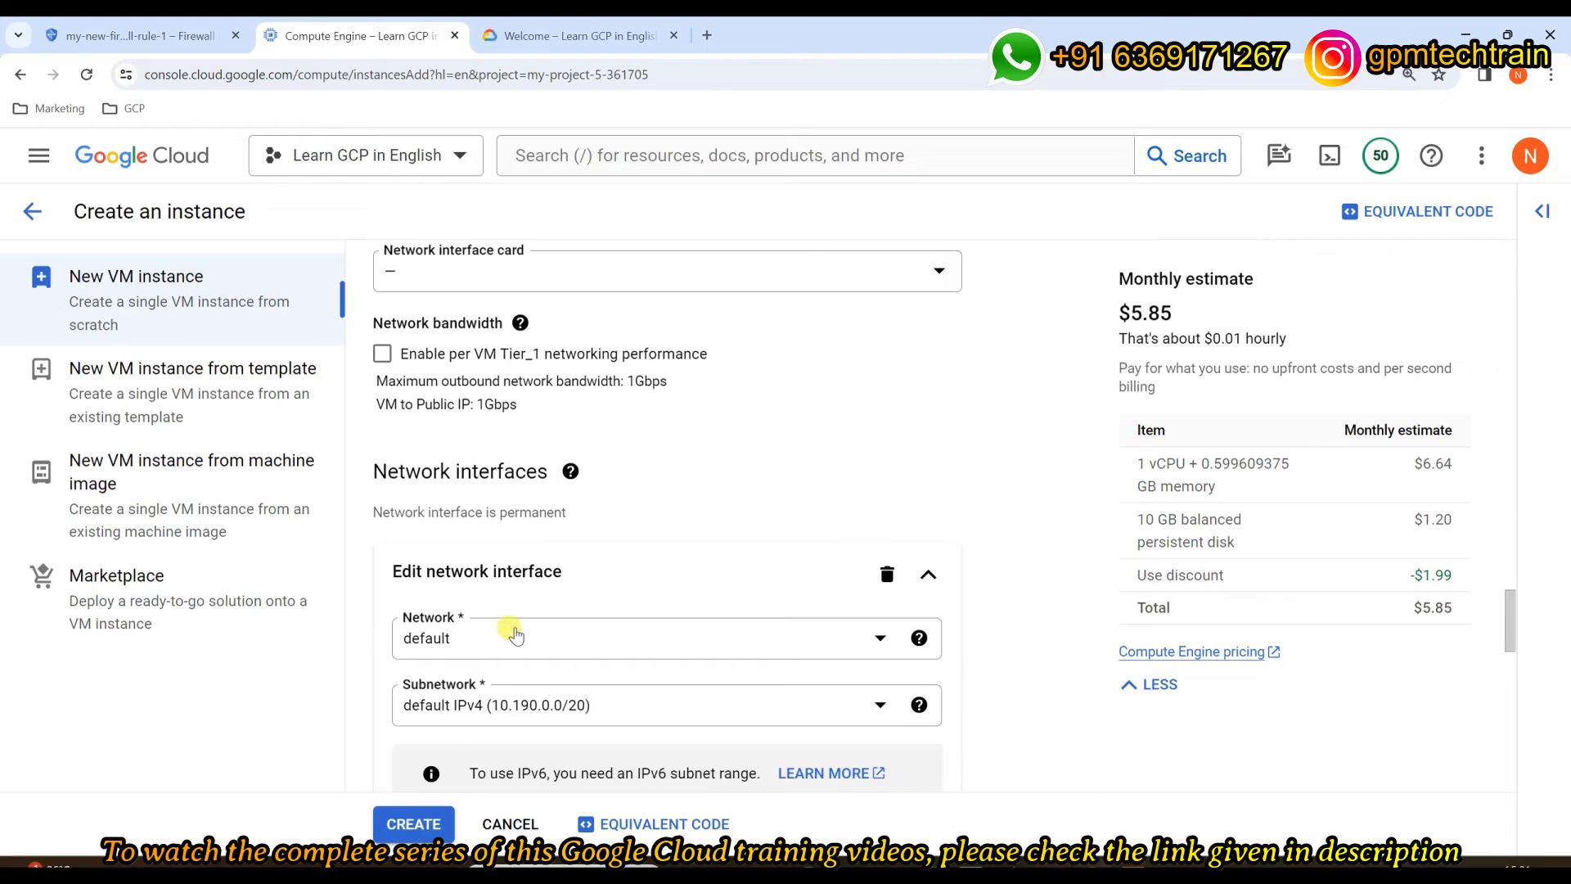
left_click(514, 630)
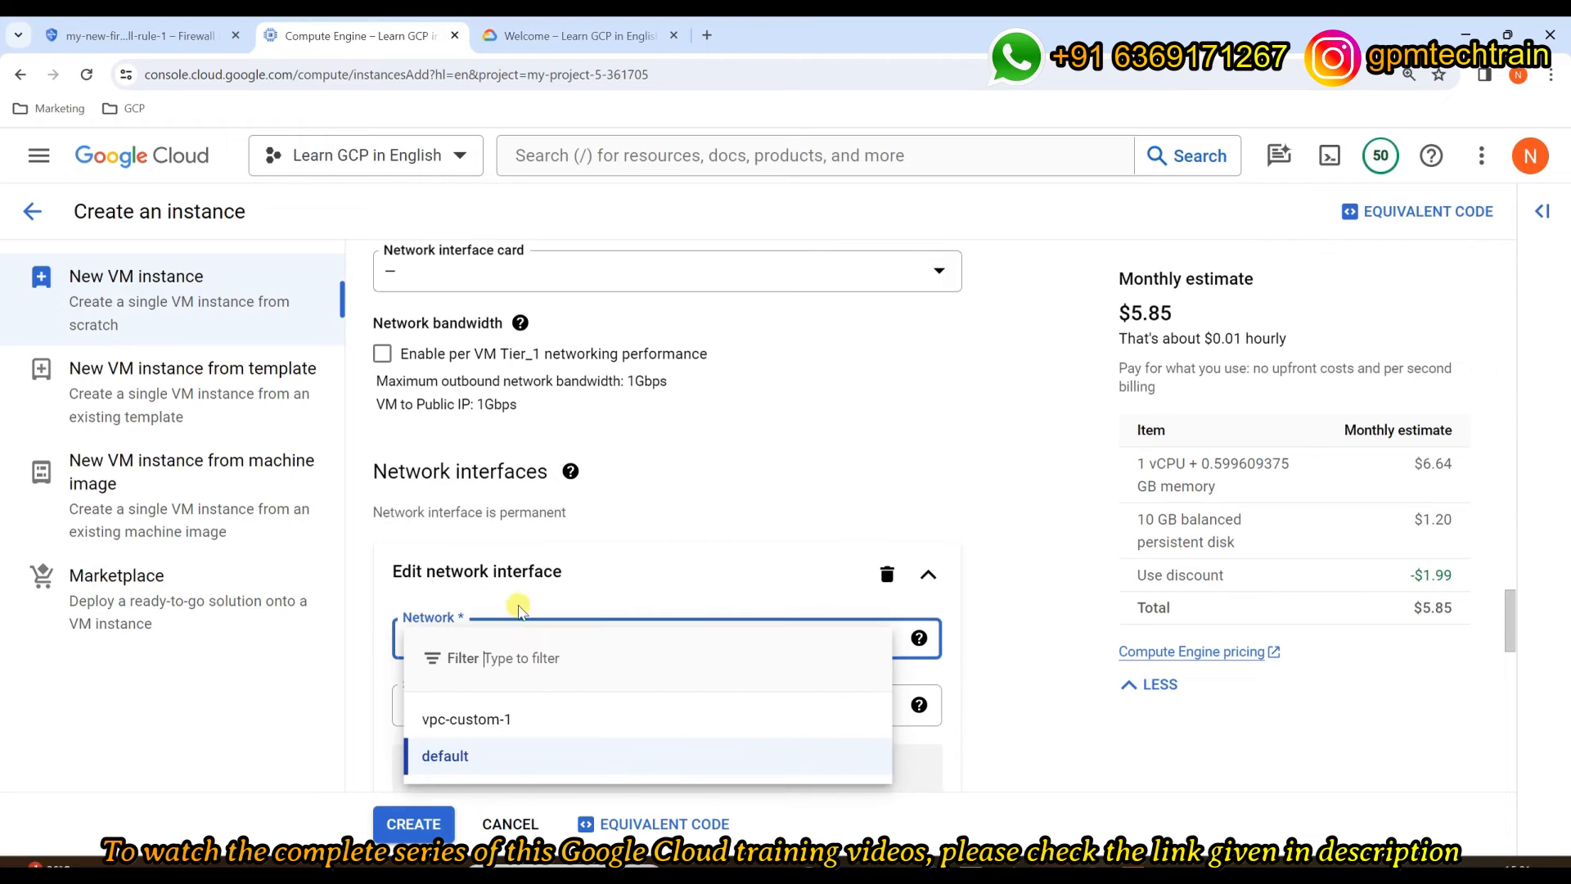
left_click(514, 724)
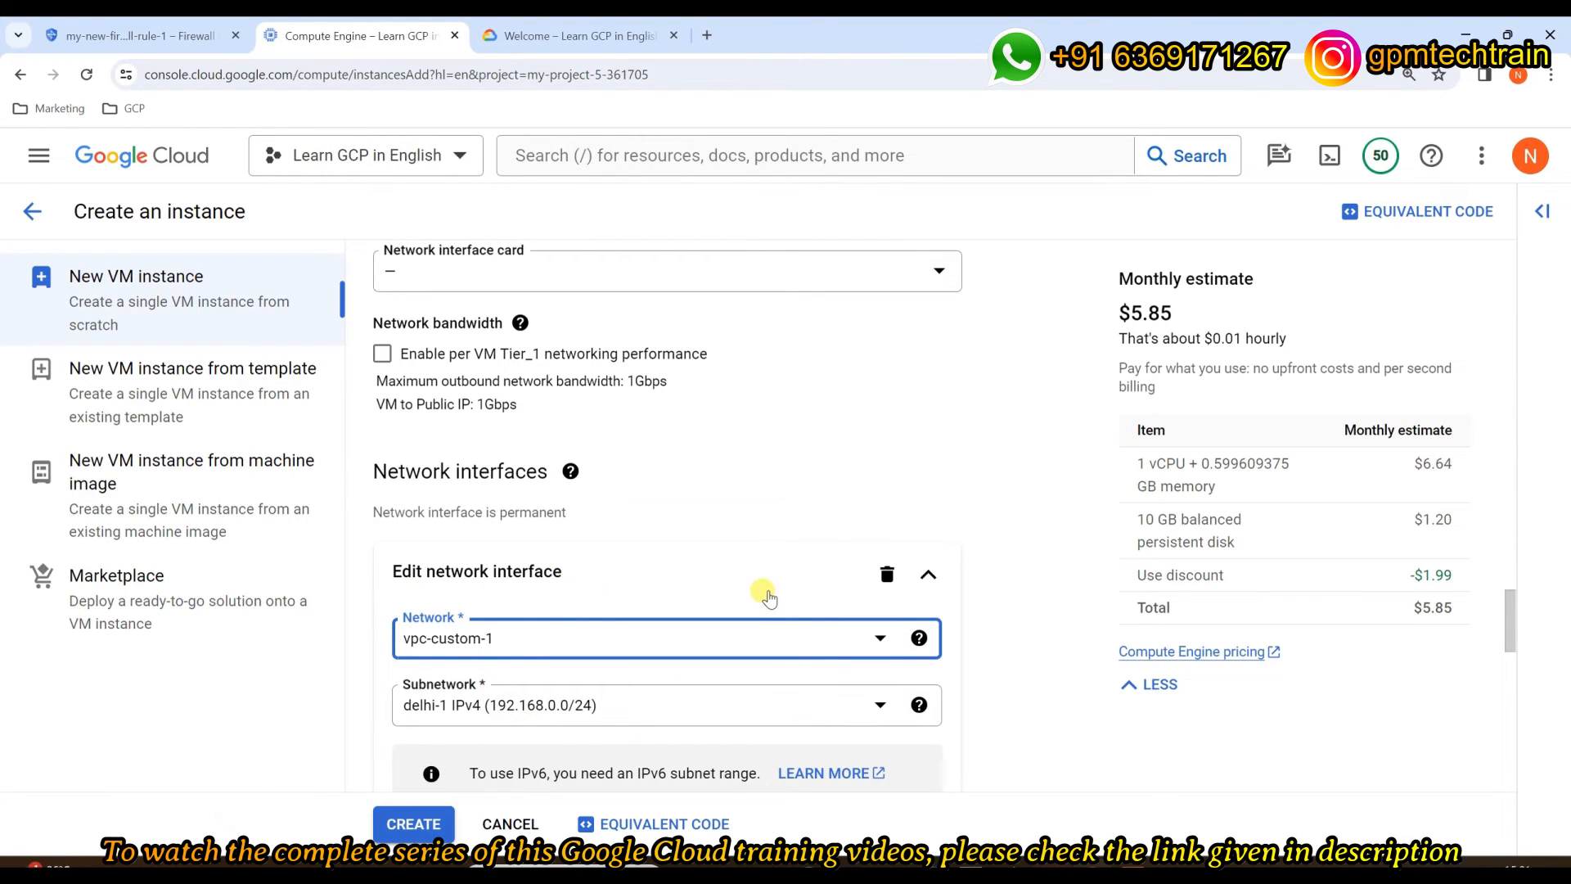
scroll(765, 593, "down", 2)
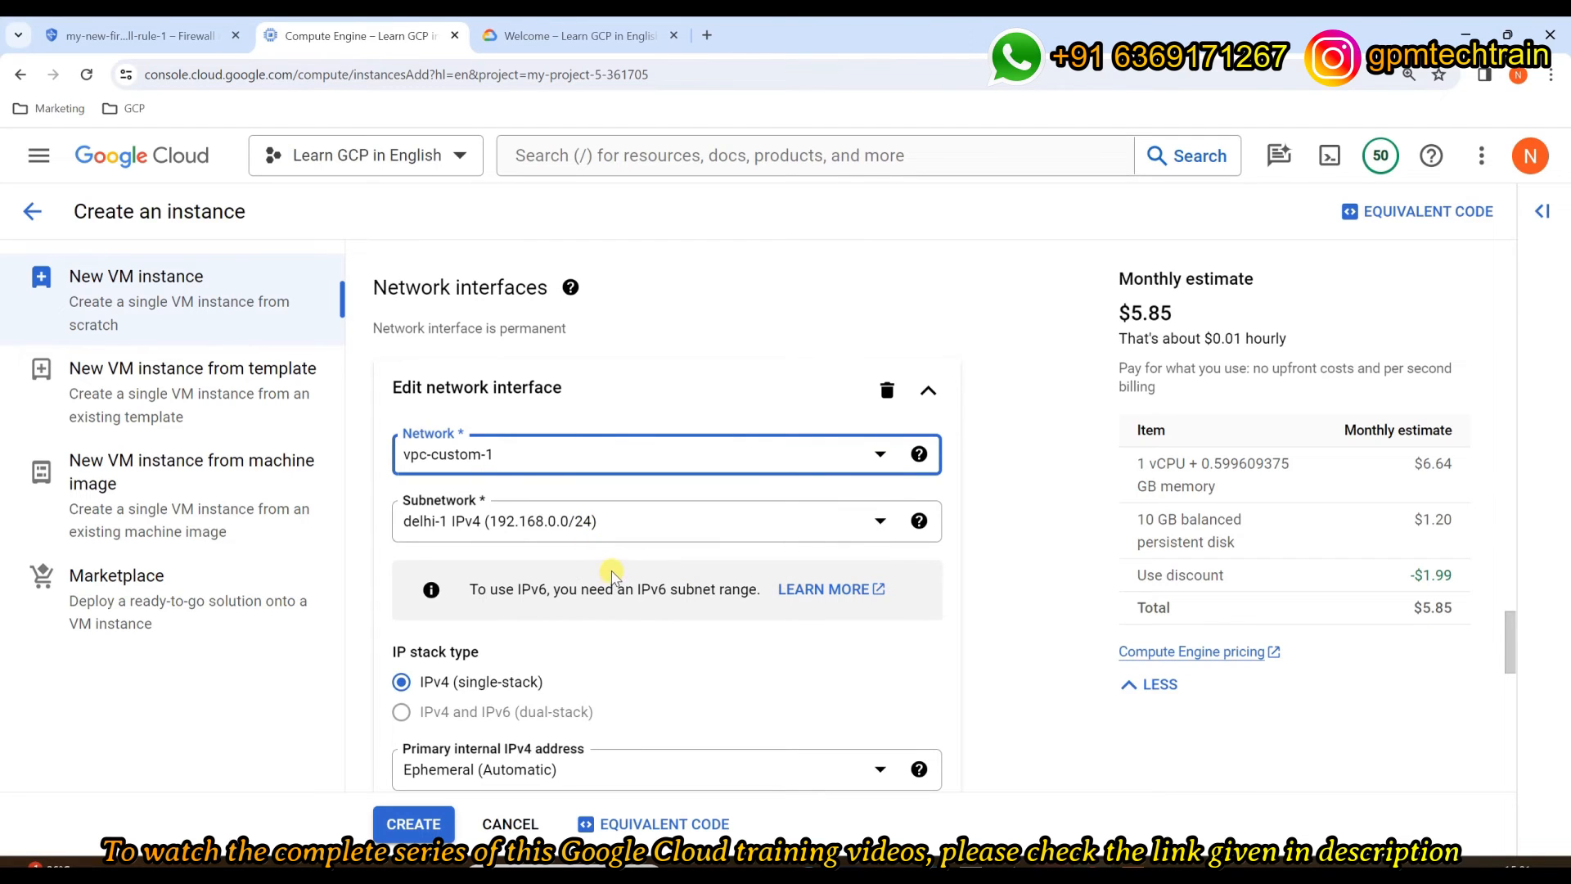
scroll(611, 573, "down", 10)
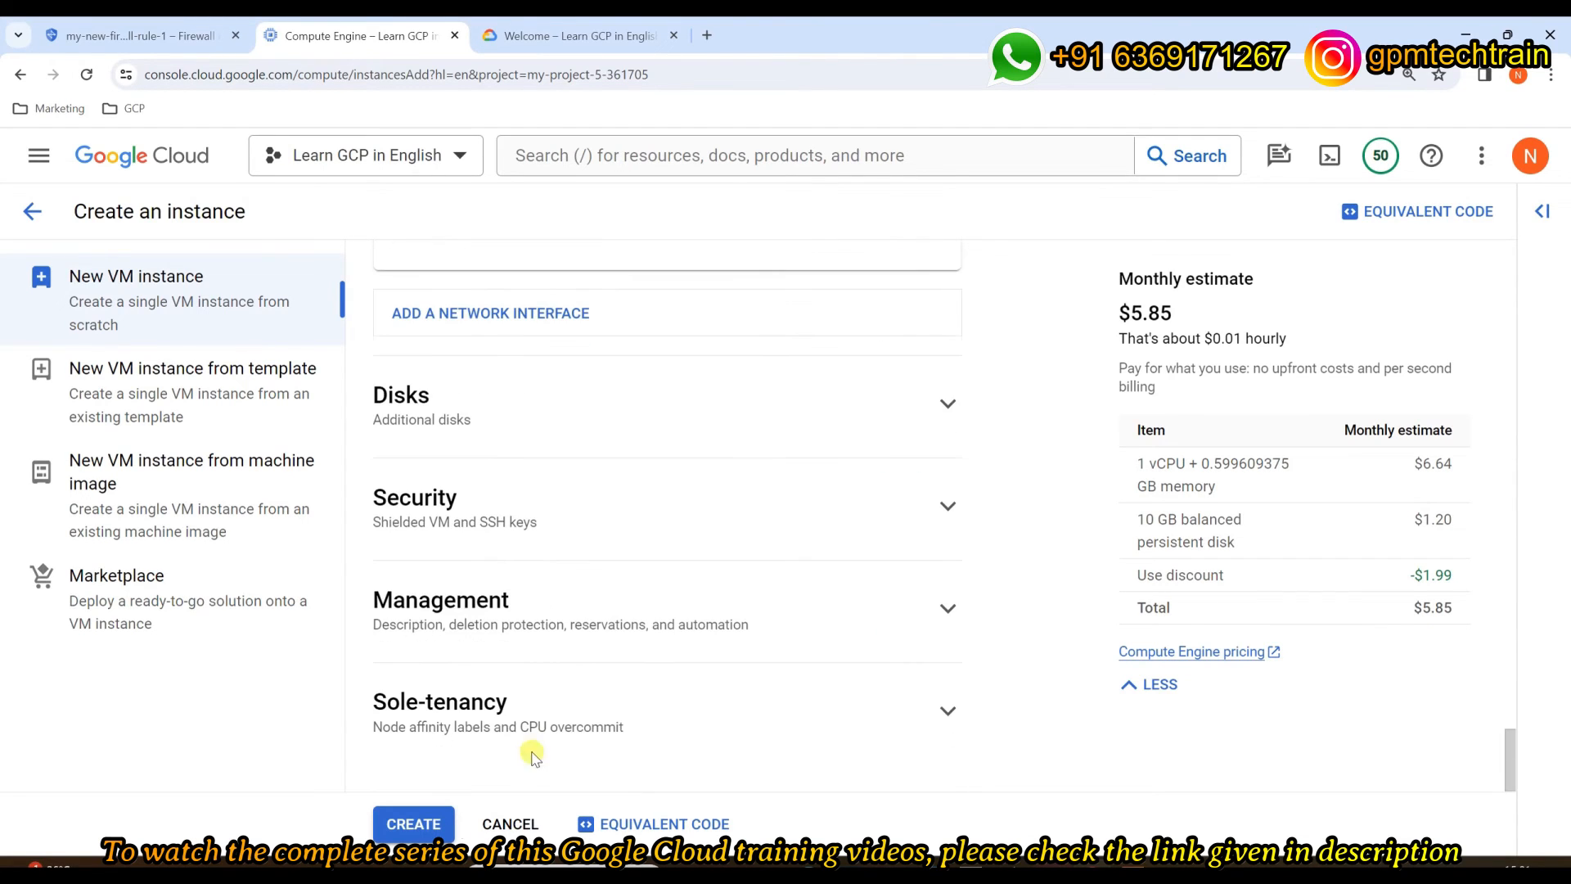
left_click(434, 824)
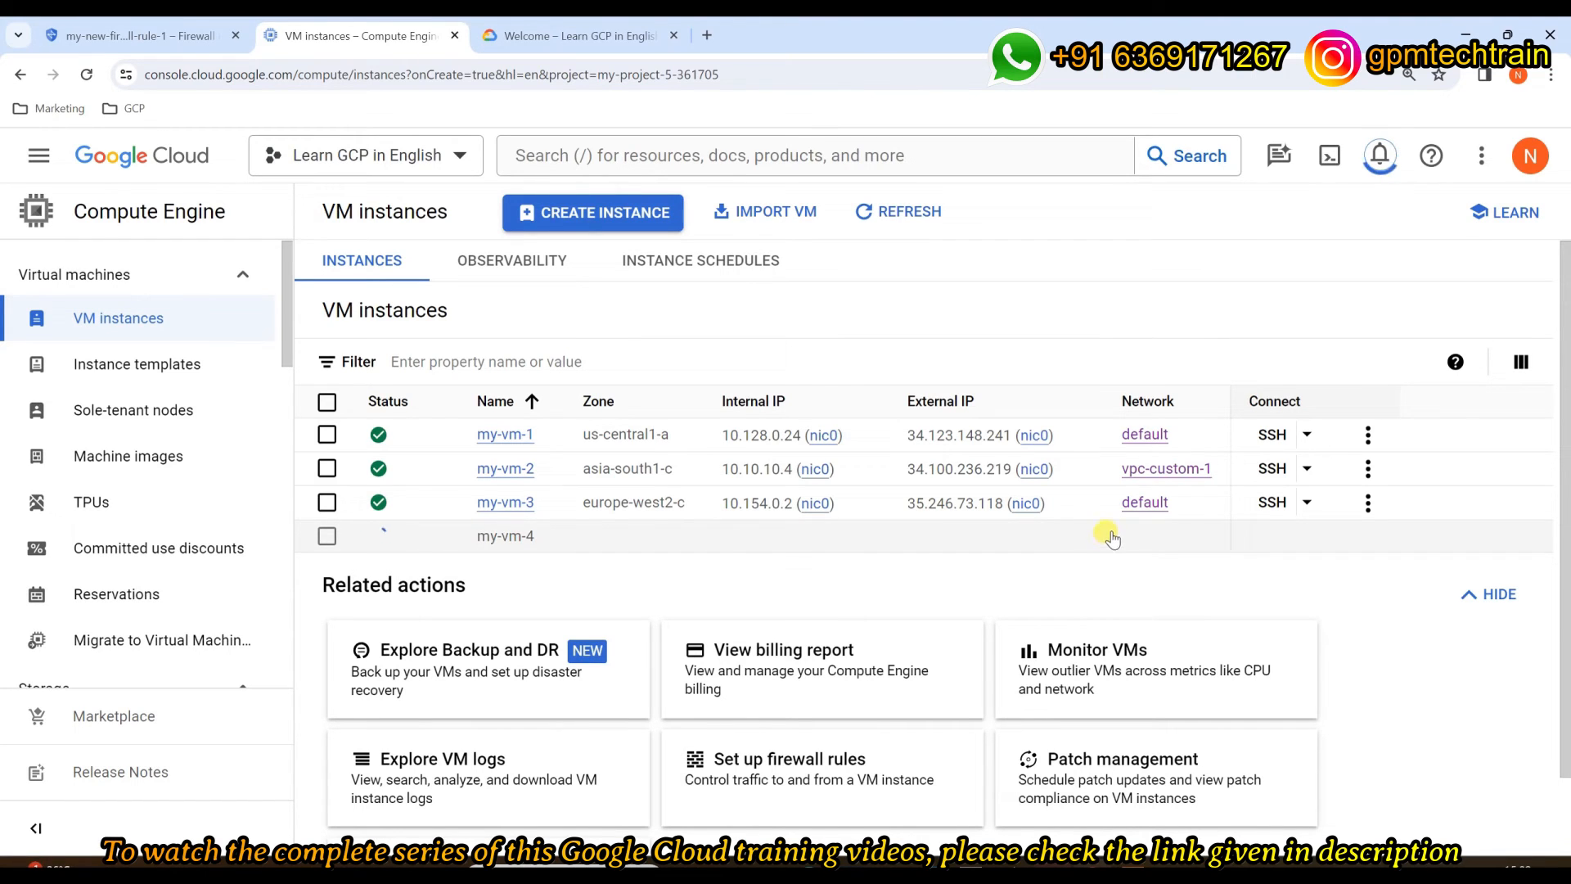
Step: Review the firewall rule details and check the VM instances list for my-vm-4
left_click(104, 49)
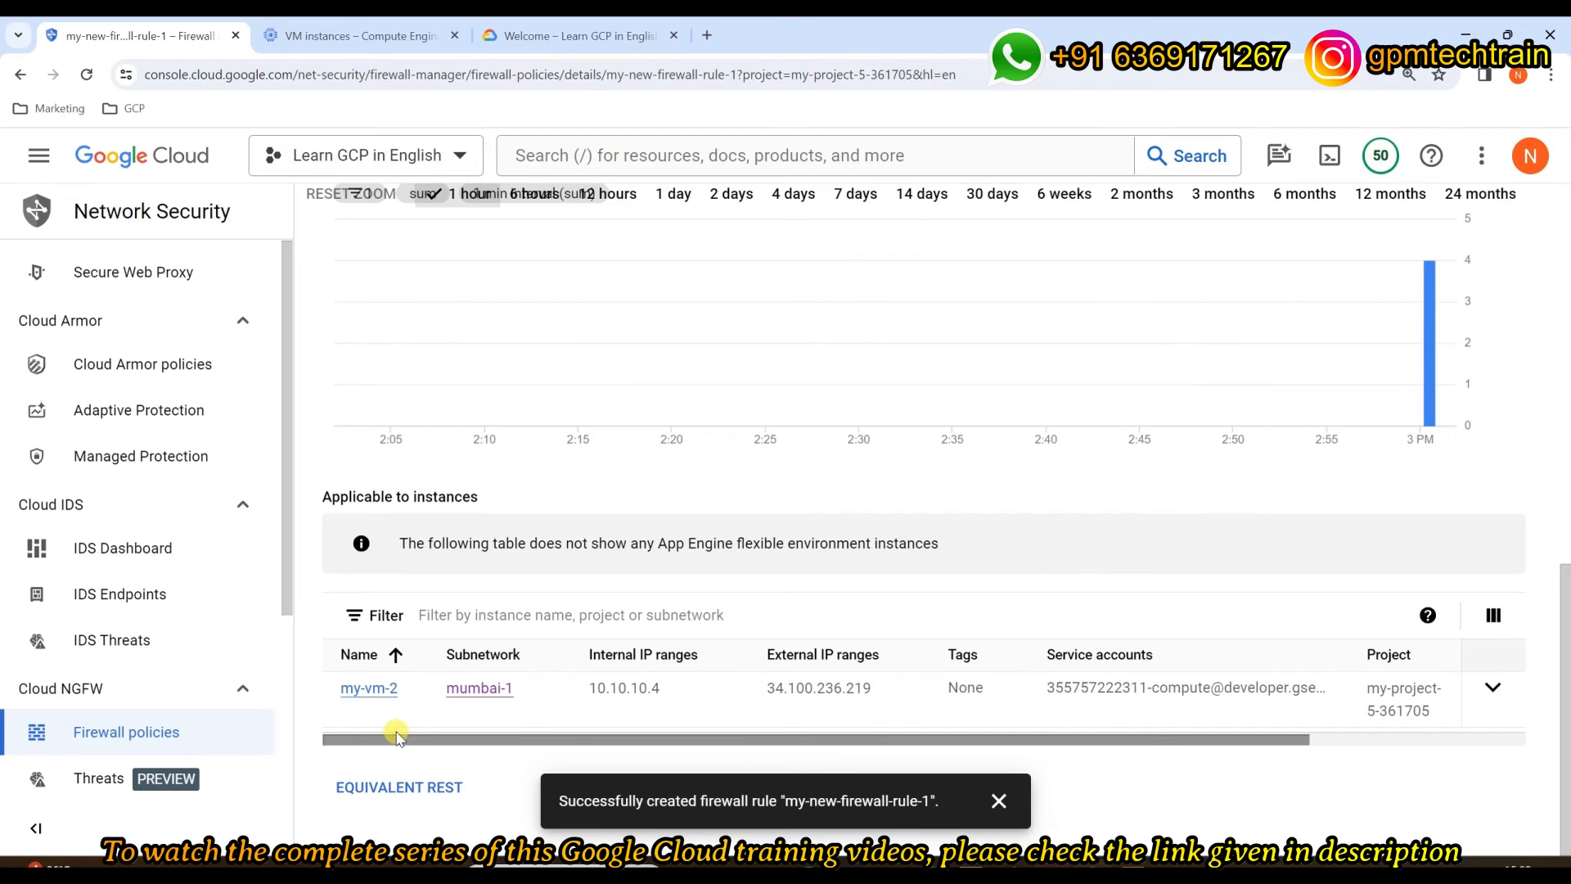
scroll(713, 469, "up", 15)
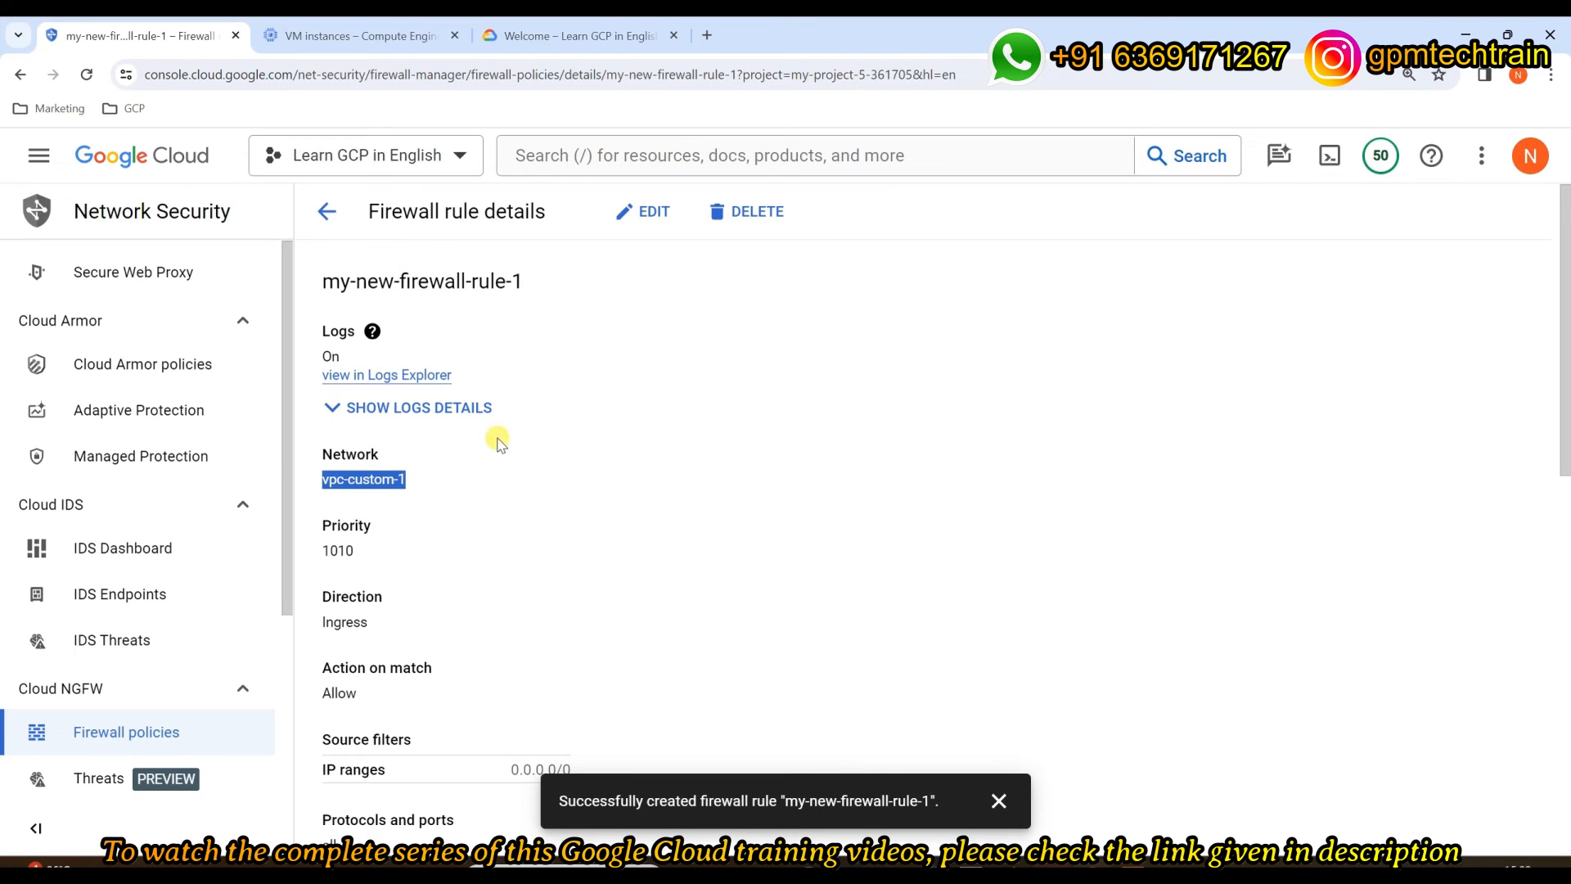
scroll(518, 473, "down", 7)
scroll(524, 481, "down", 3)
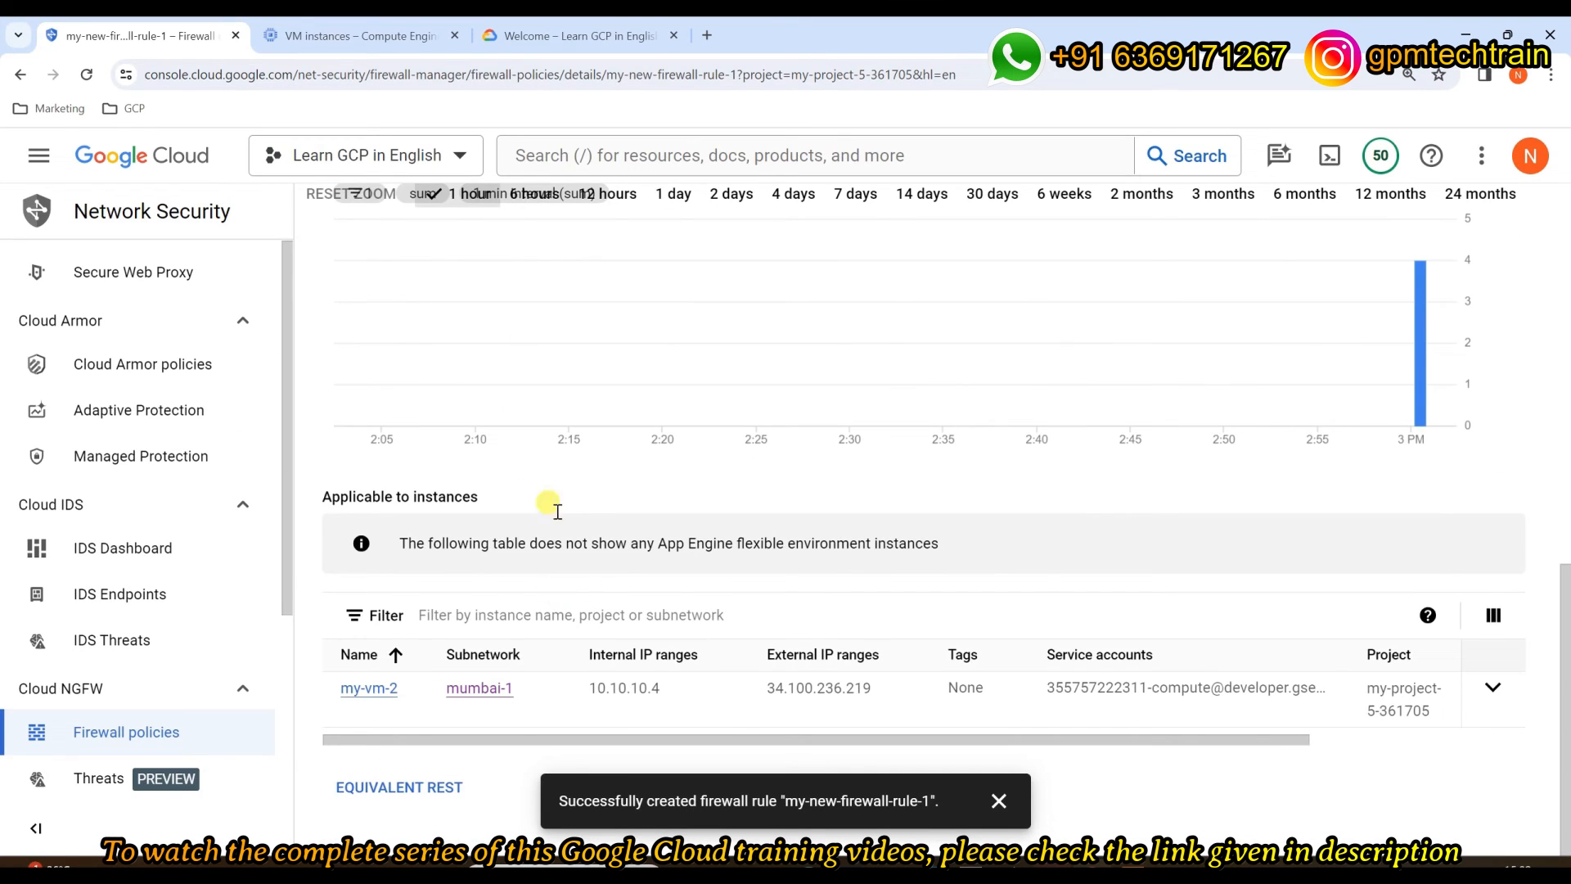
left_click(360, 36)
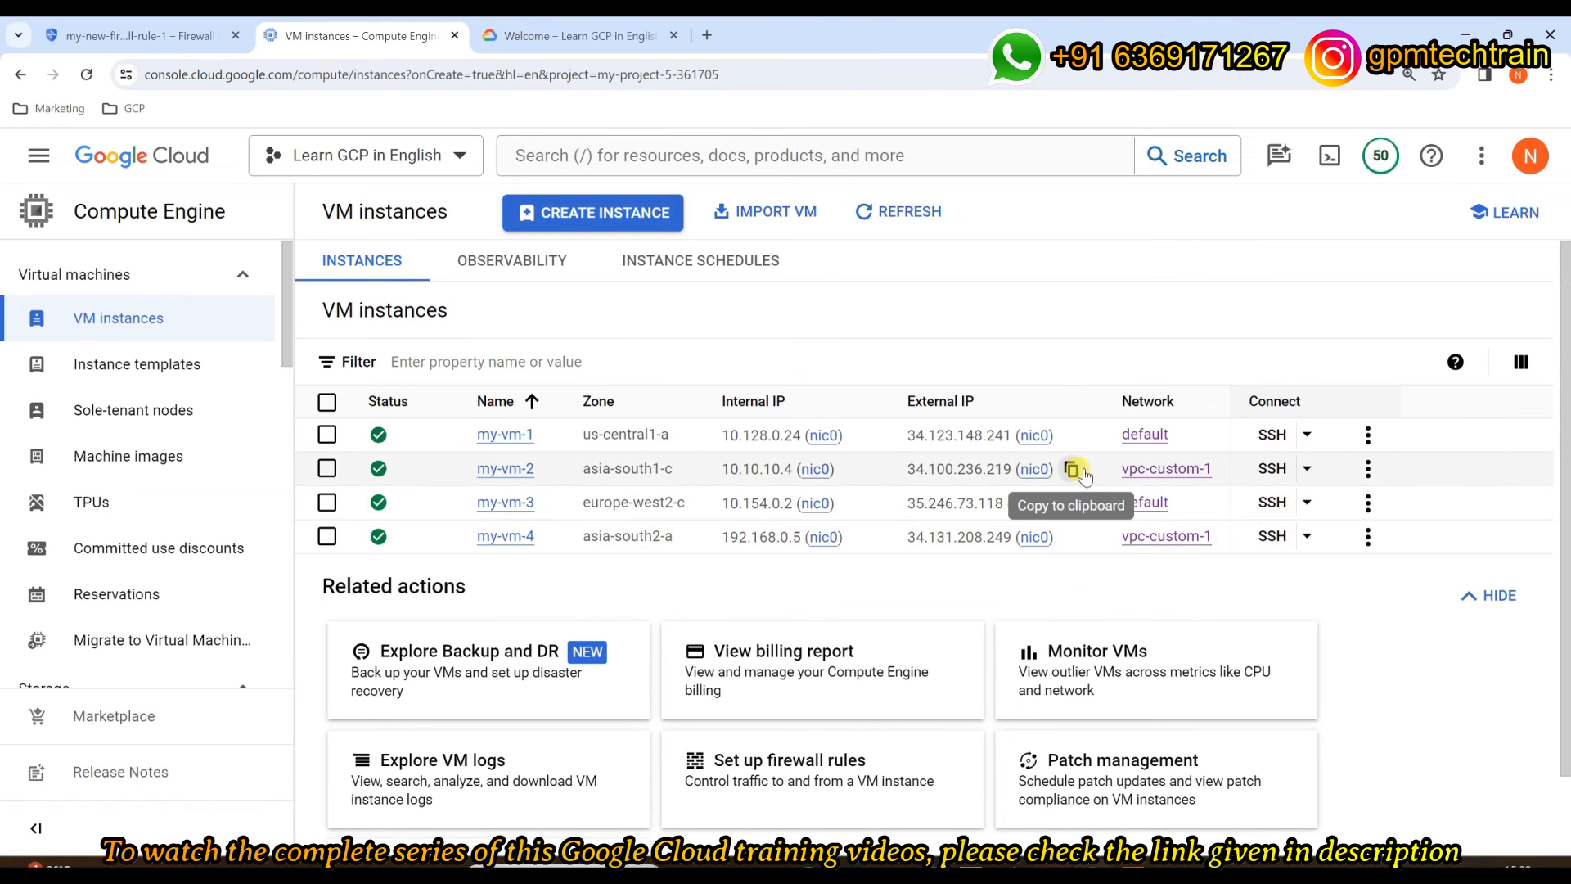
left_click(151, 36)
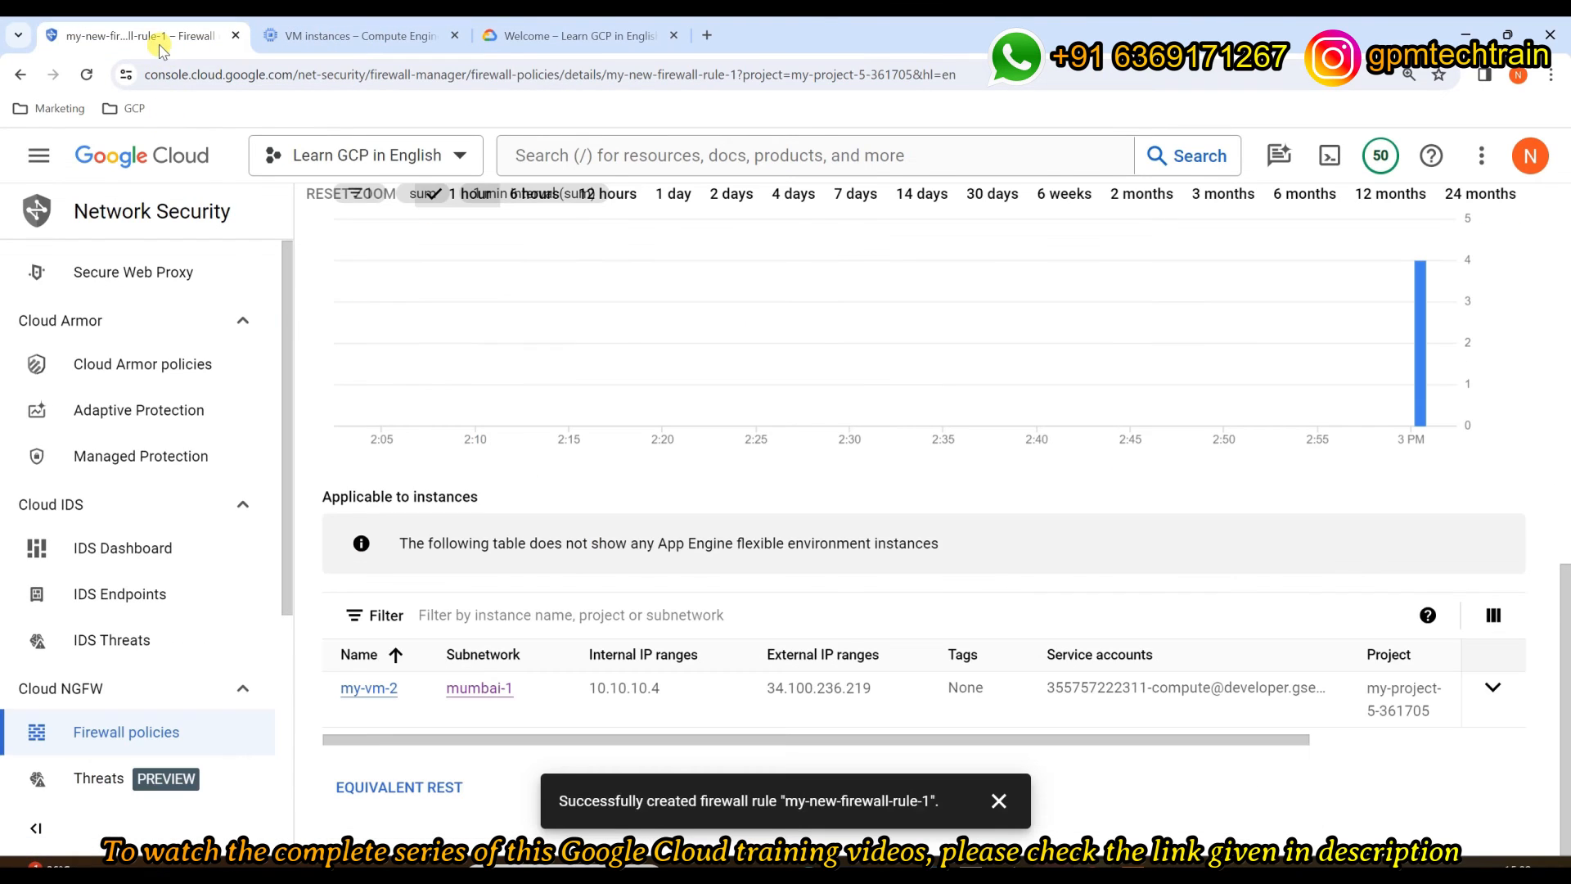
Step: Reload the rule page to see updated hit counts and my-vm-4 among applicable instances
left_click(86, 75)
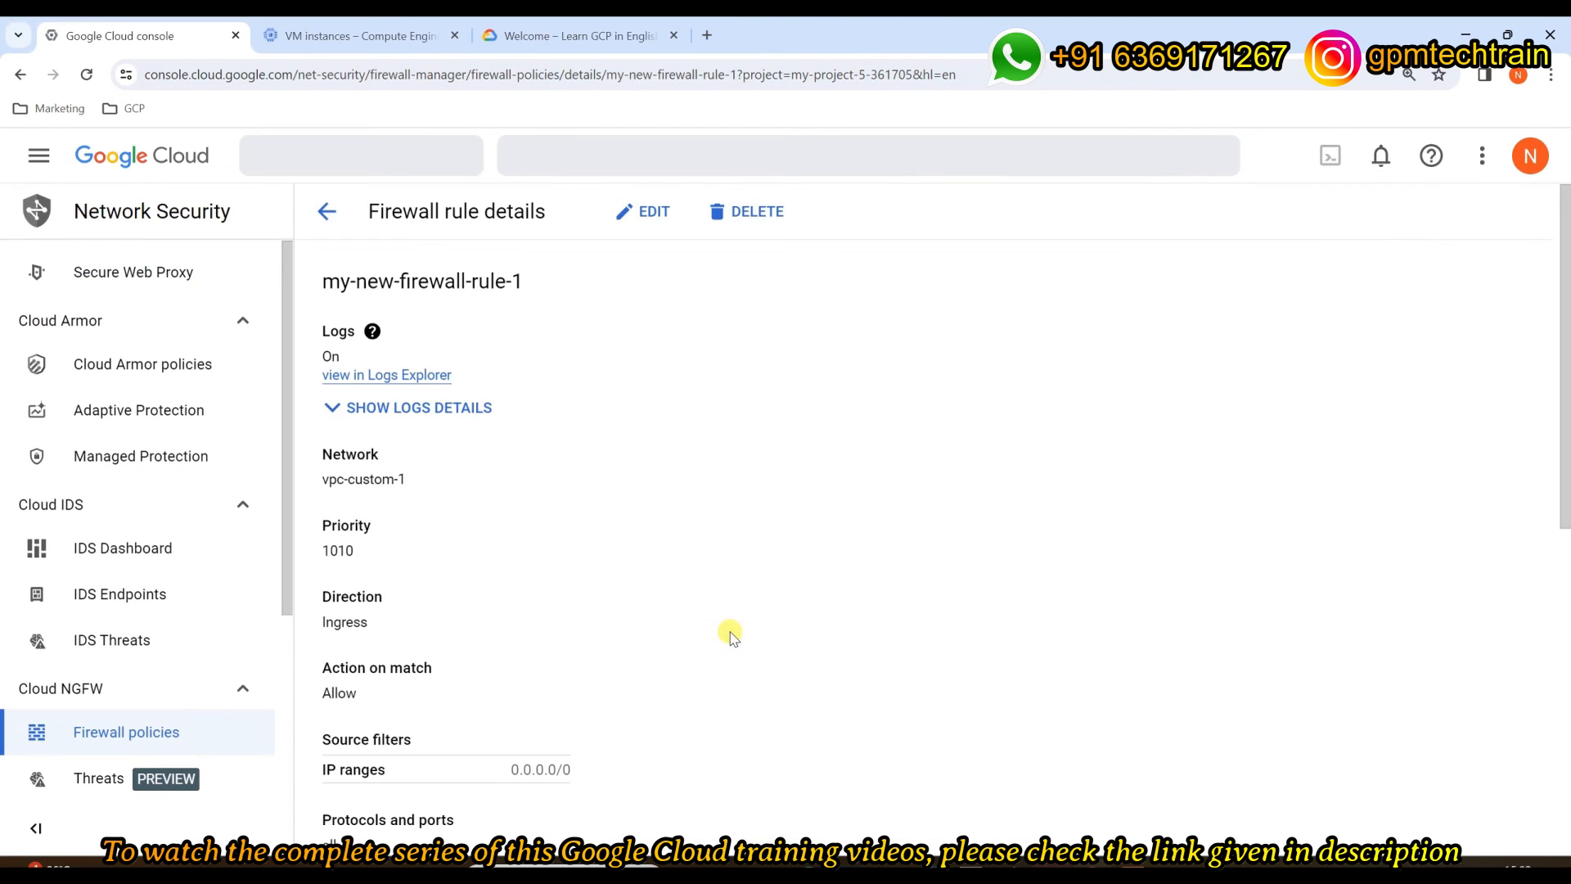
scroll(728, 618, "down", 8)
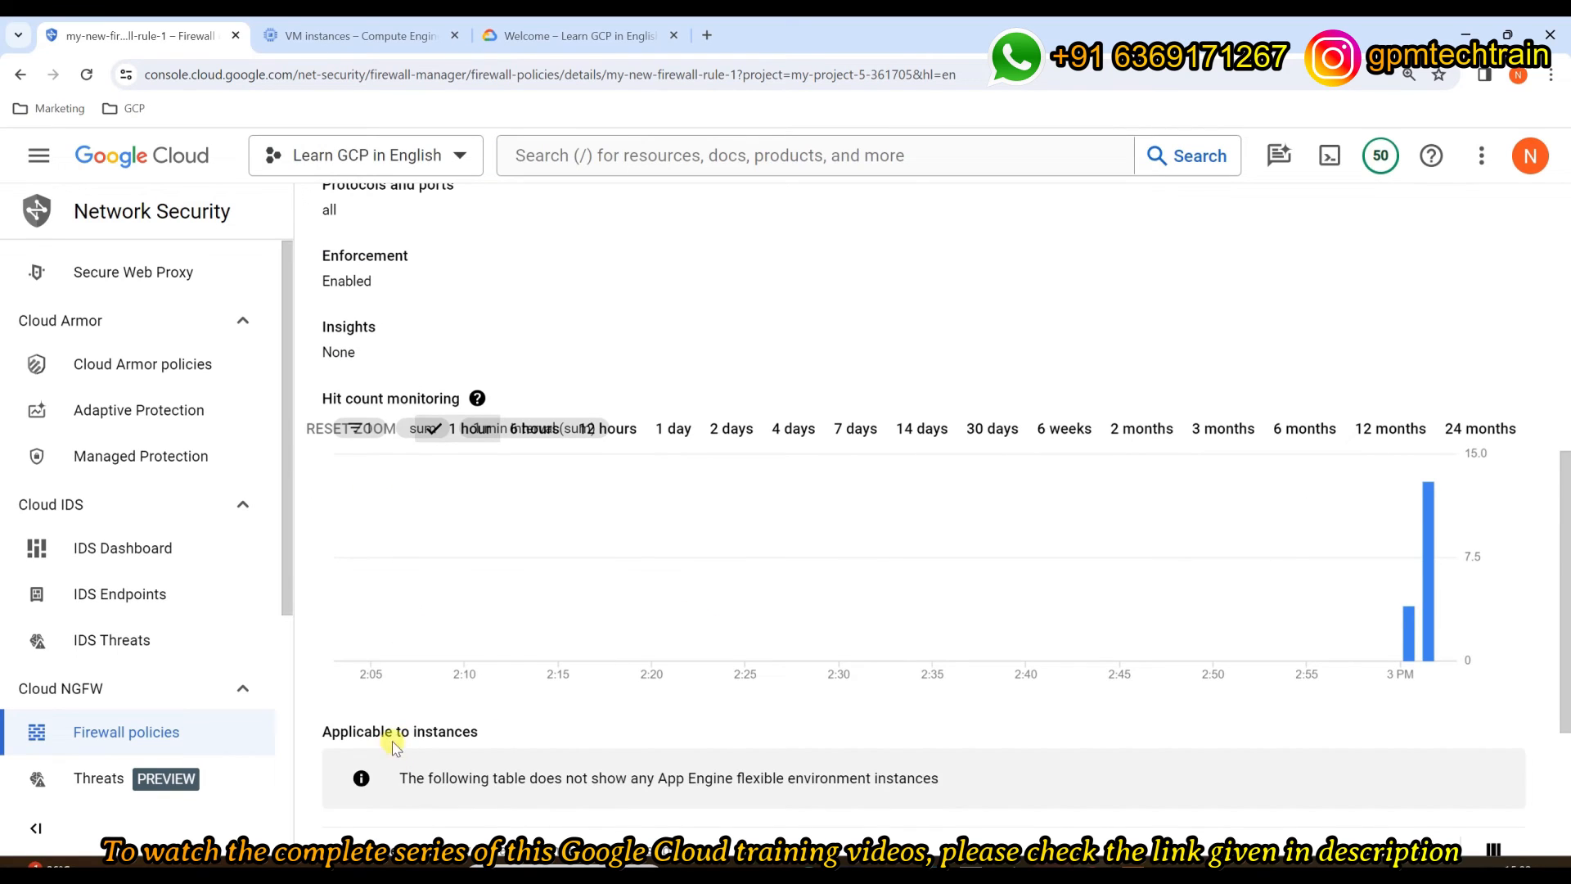
scroll(397, 727, "down", 3)
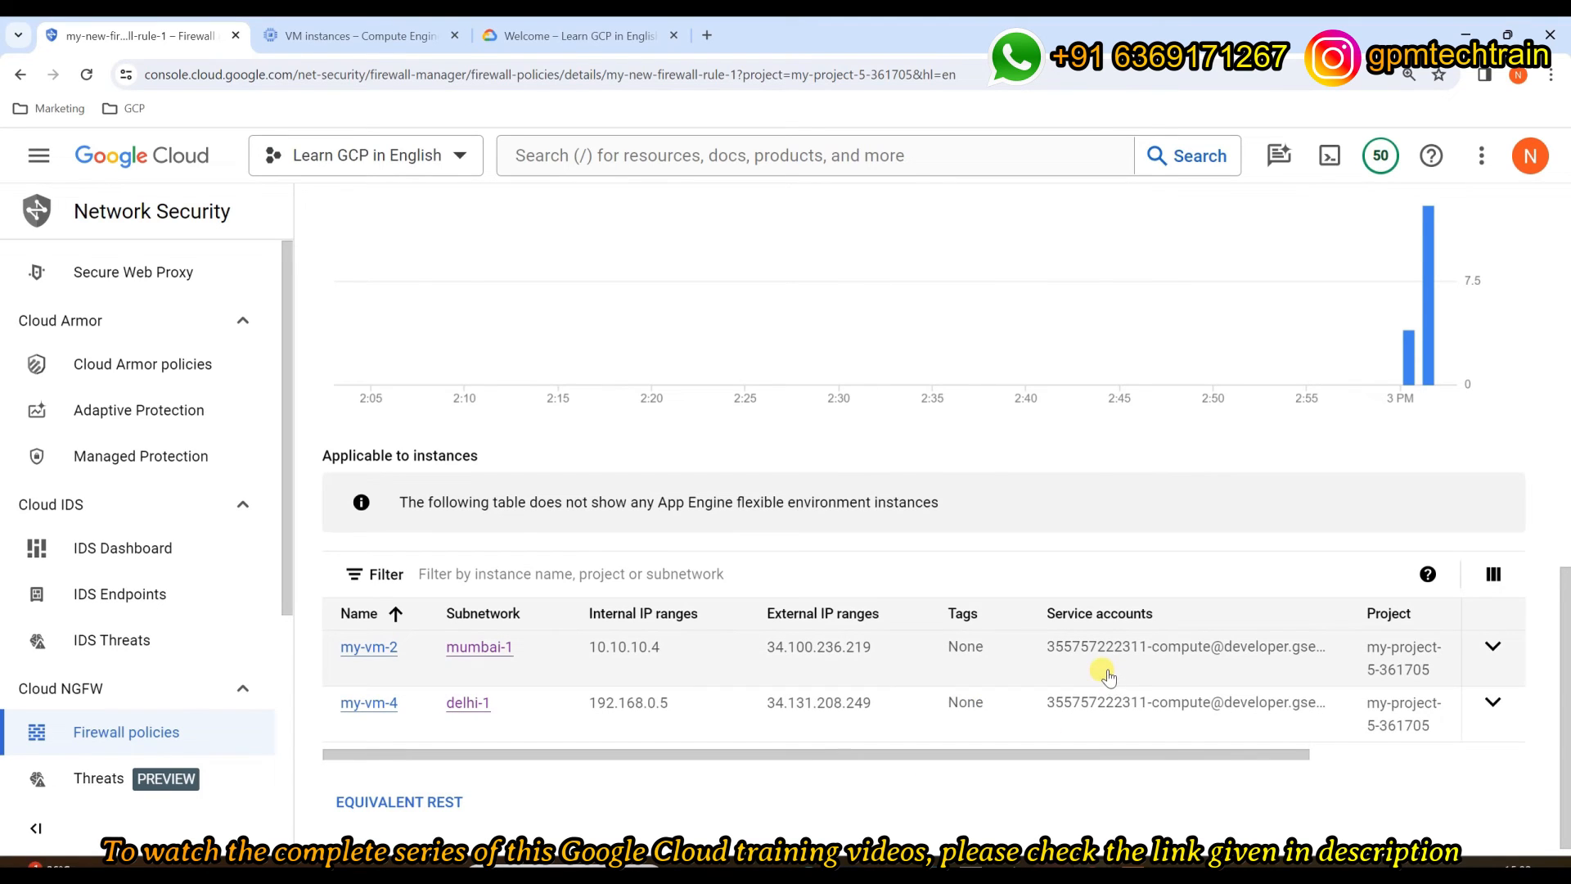
scroll(1106, 675, "up", 10)
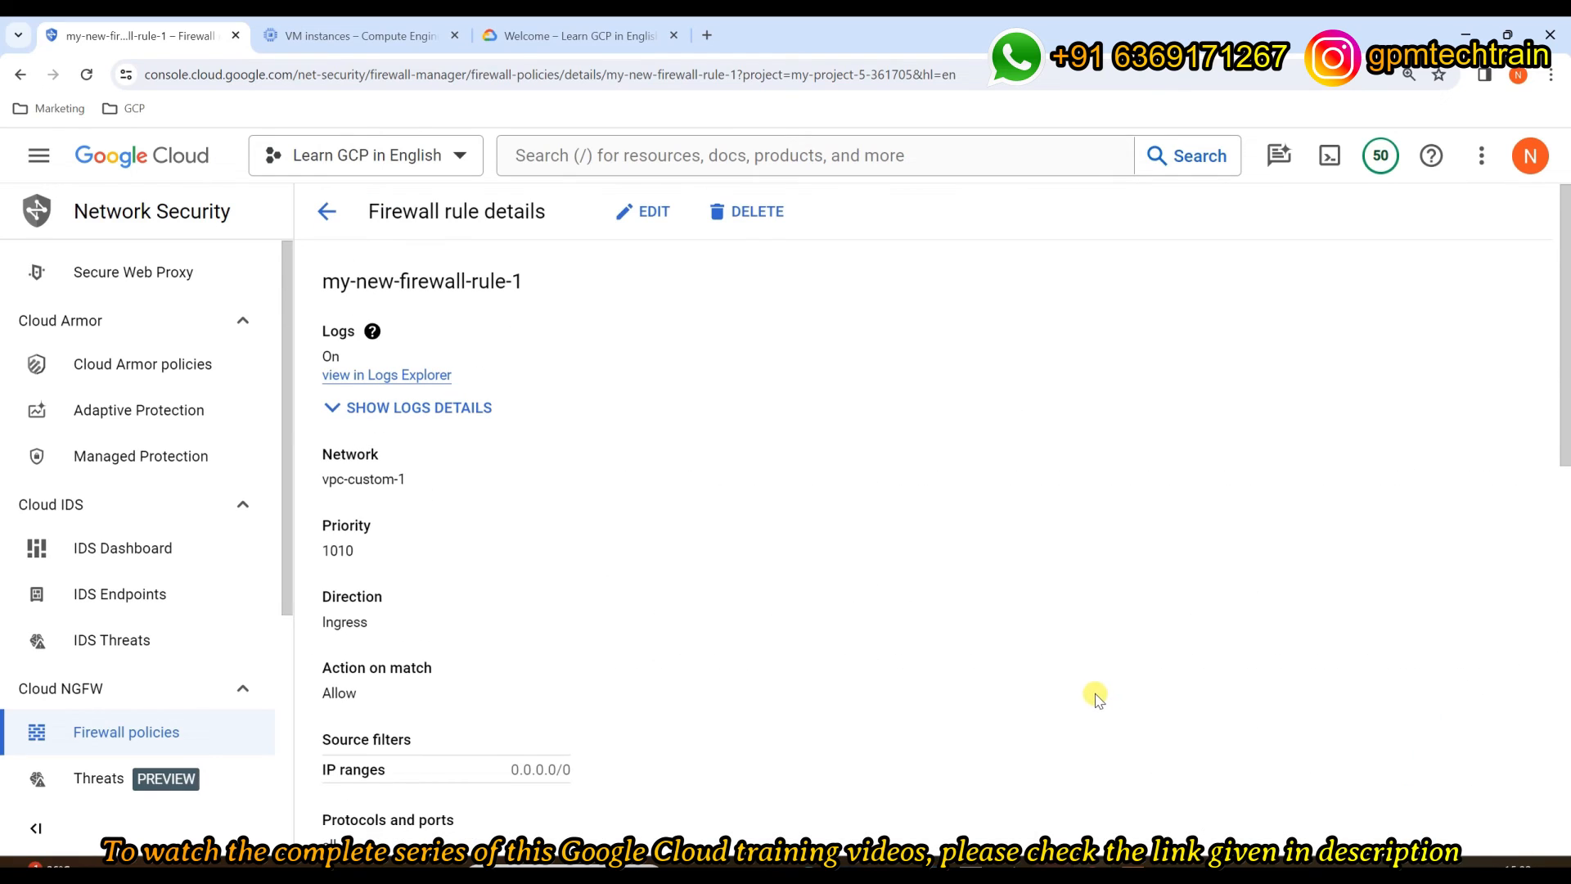
scroll(705, 606, "down", 2)
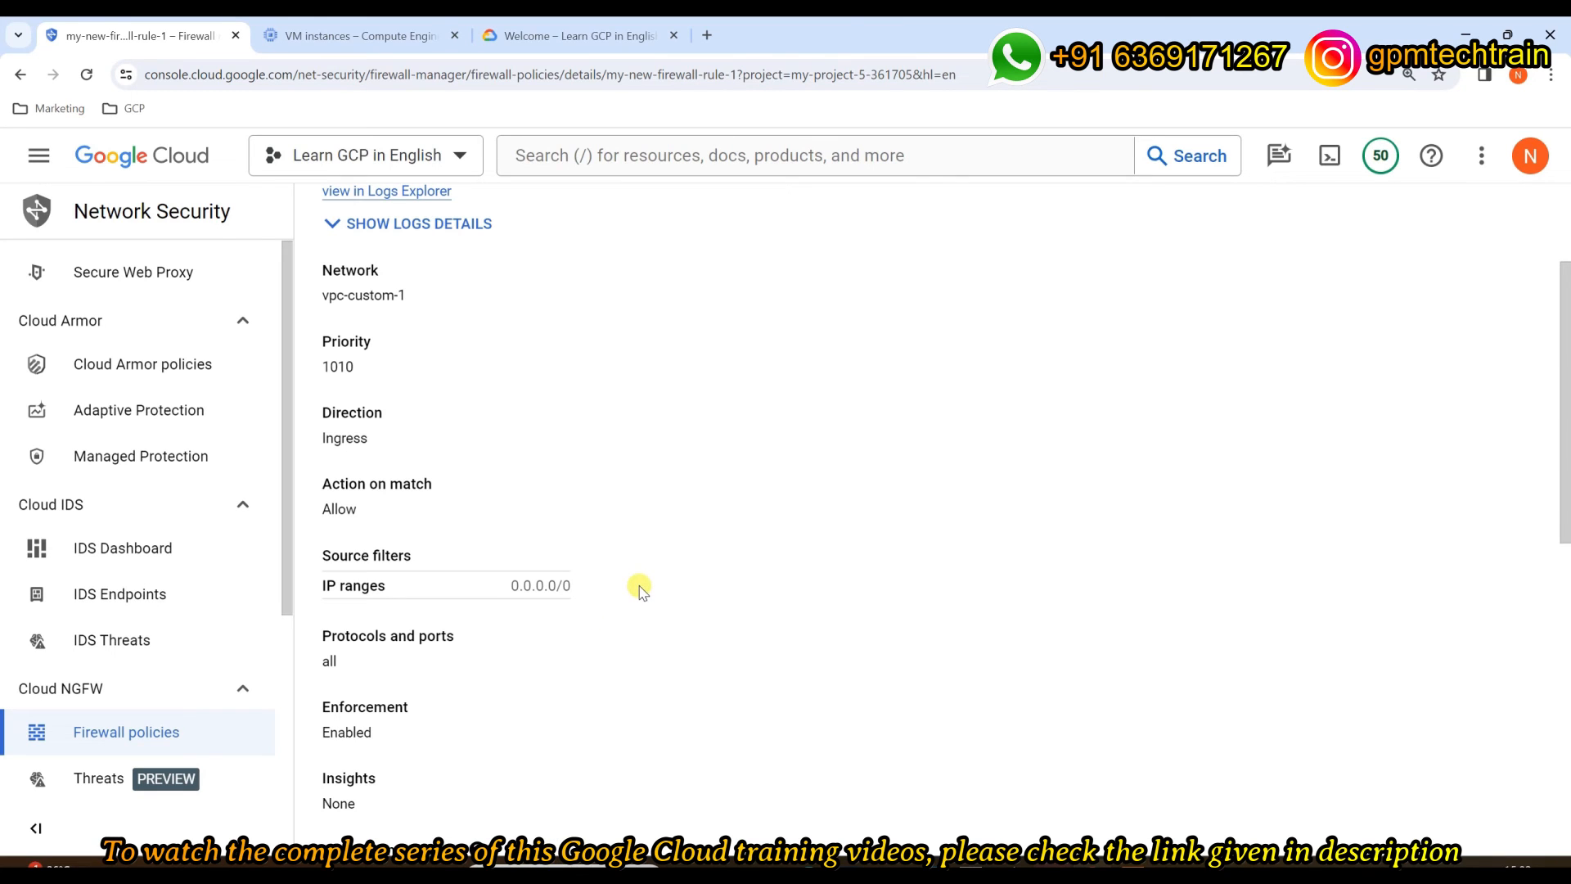
Step: Open Command Prompt and ping my-vm-2's external IP 34.100.236.219
key("super")
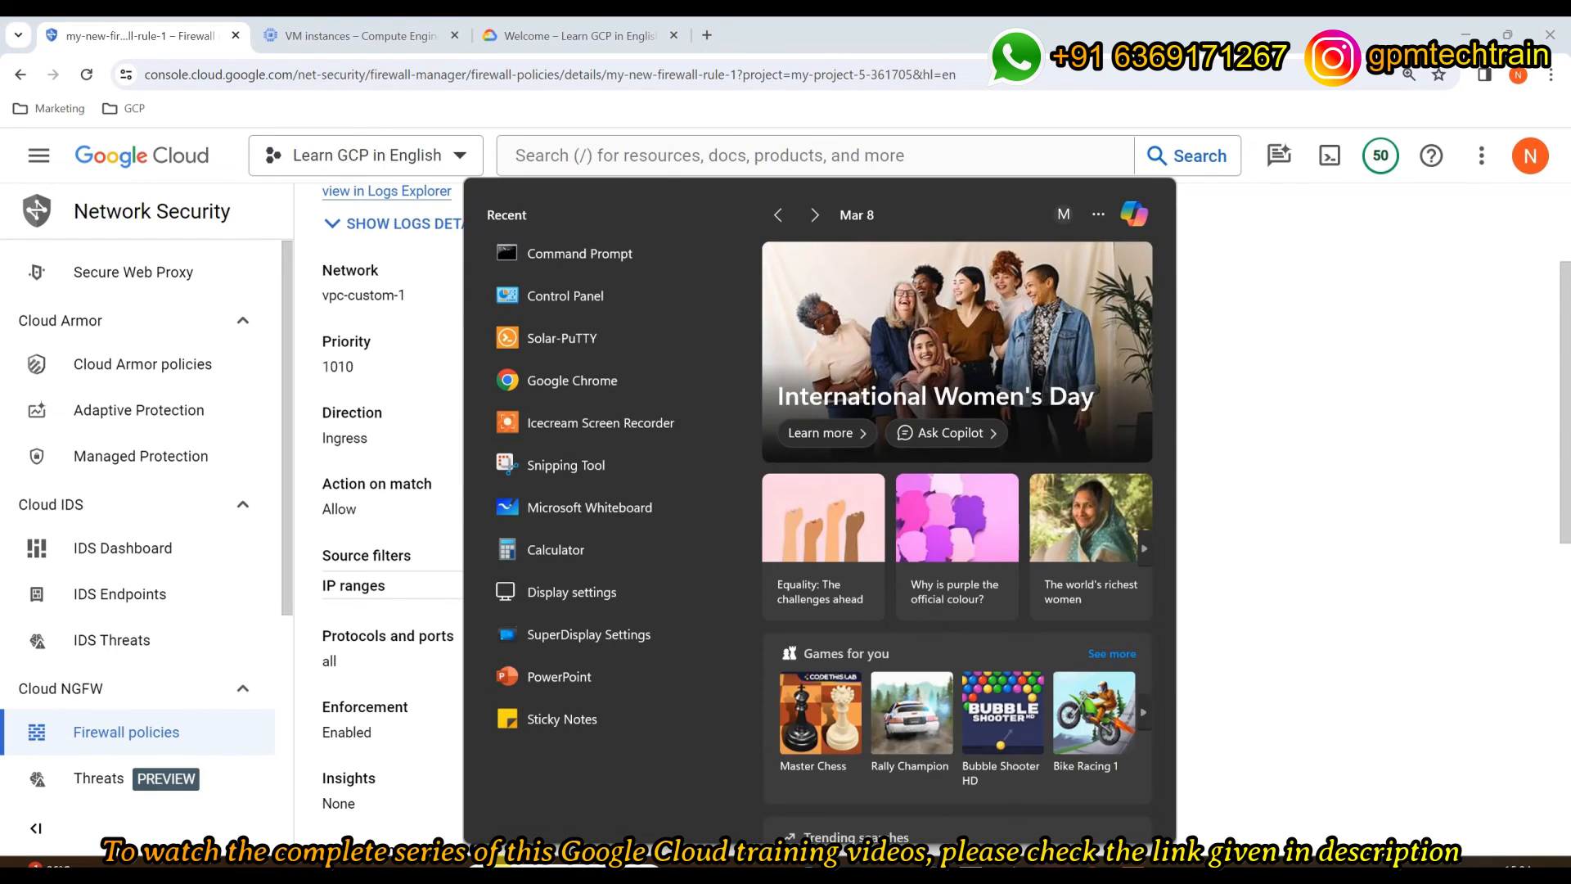
type("cmd")
key("Return")
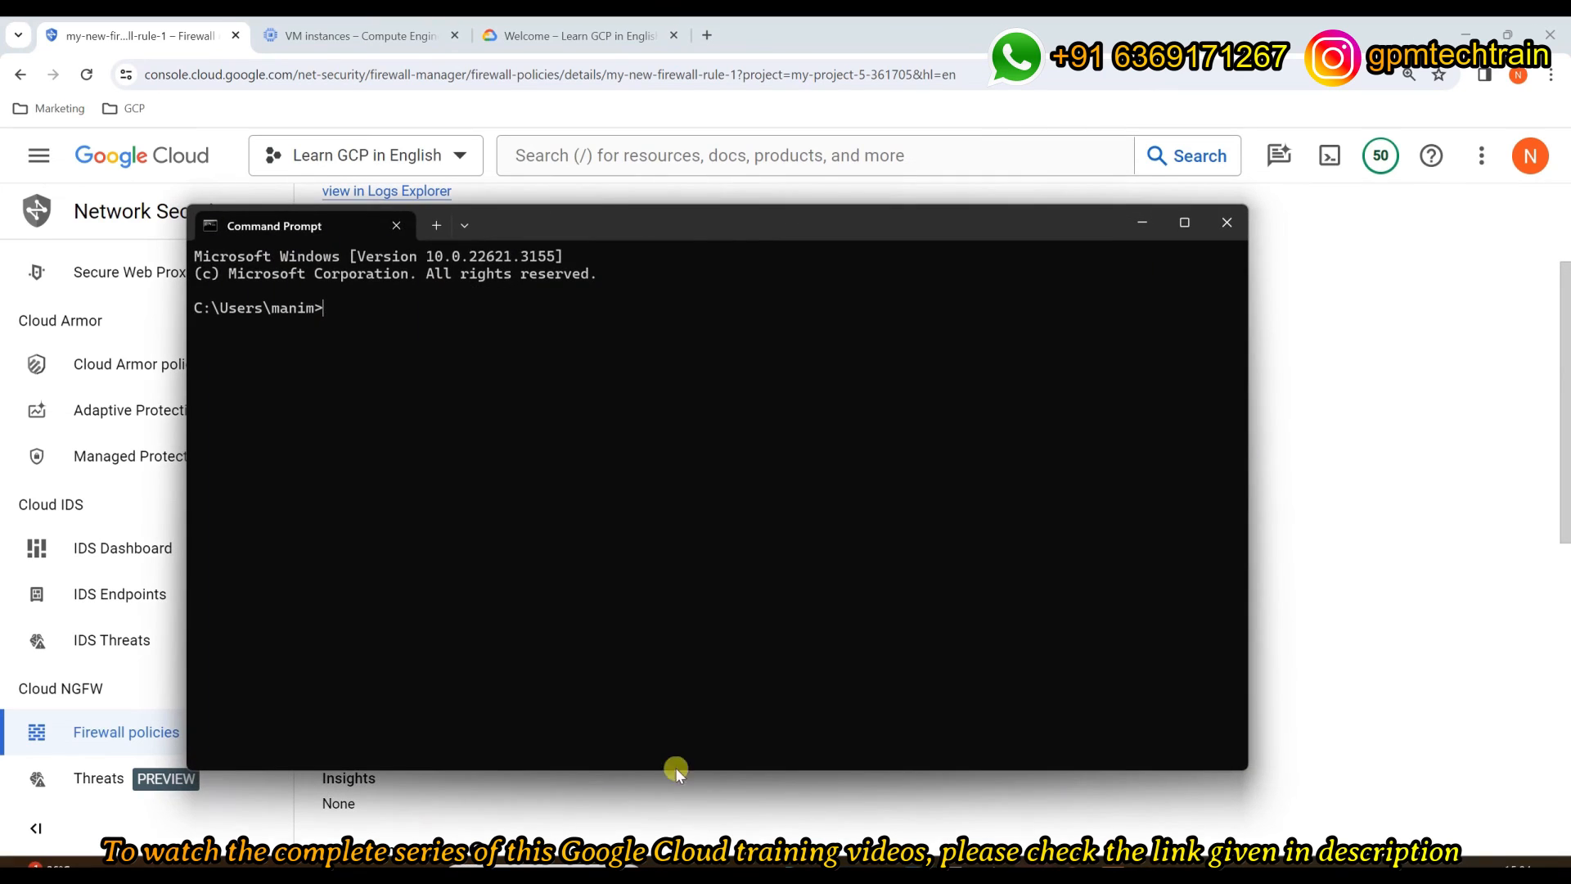
left_click(320, 39)
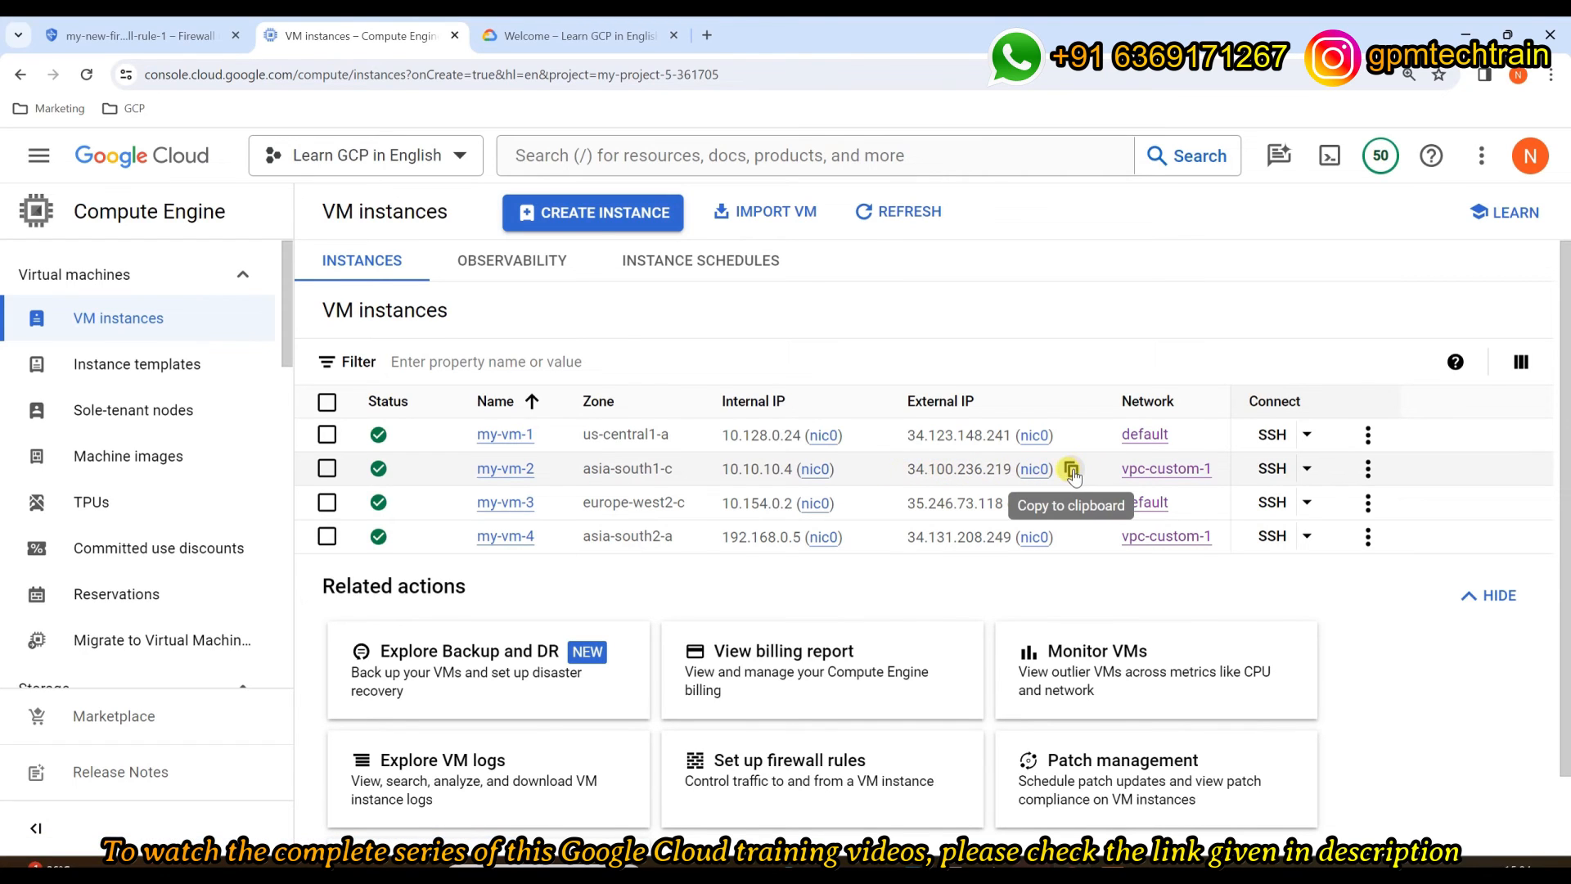
left_click(1070, 469)
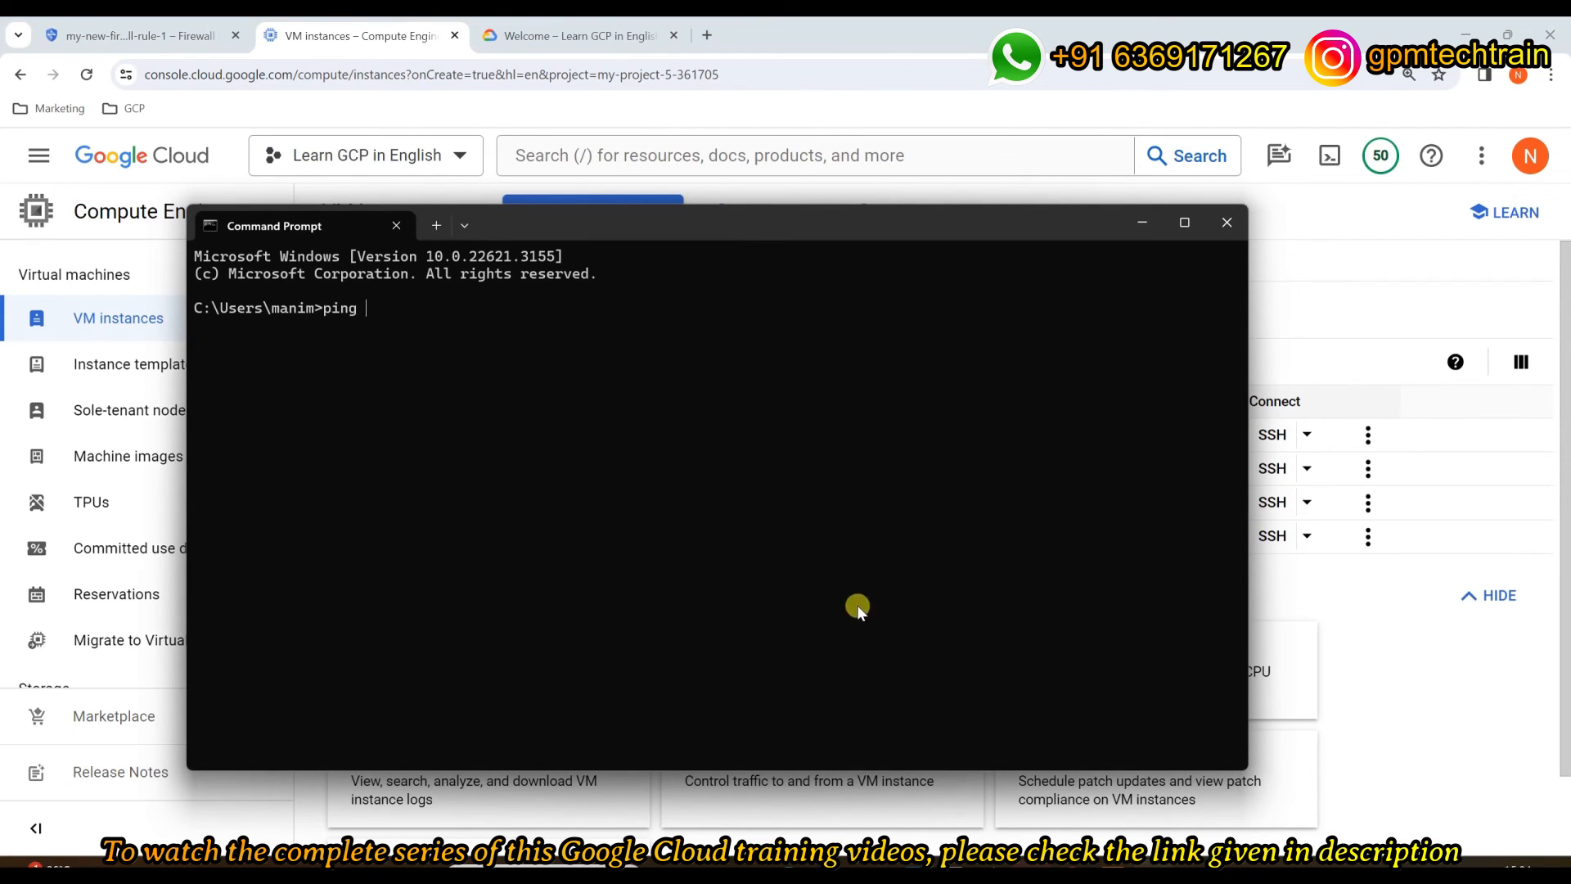
key("ctrl+v")
key("Return")
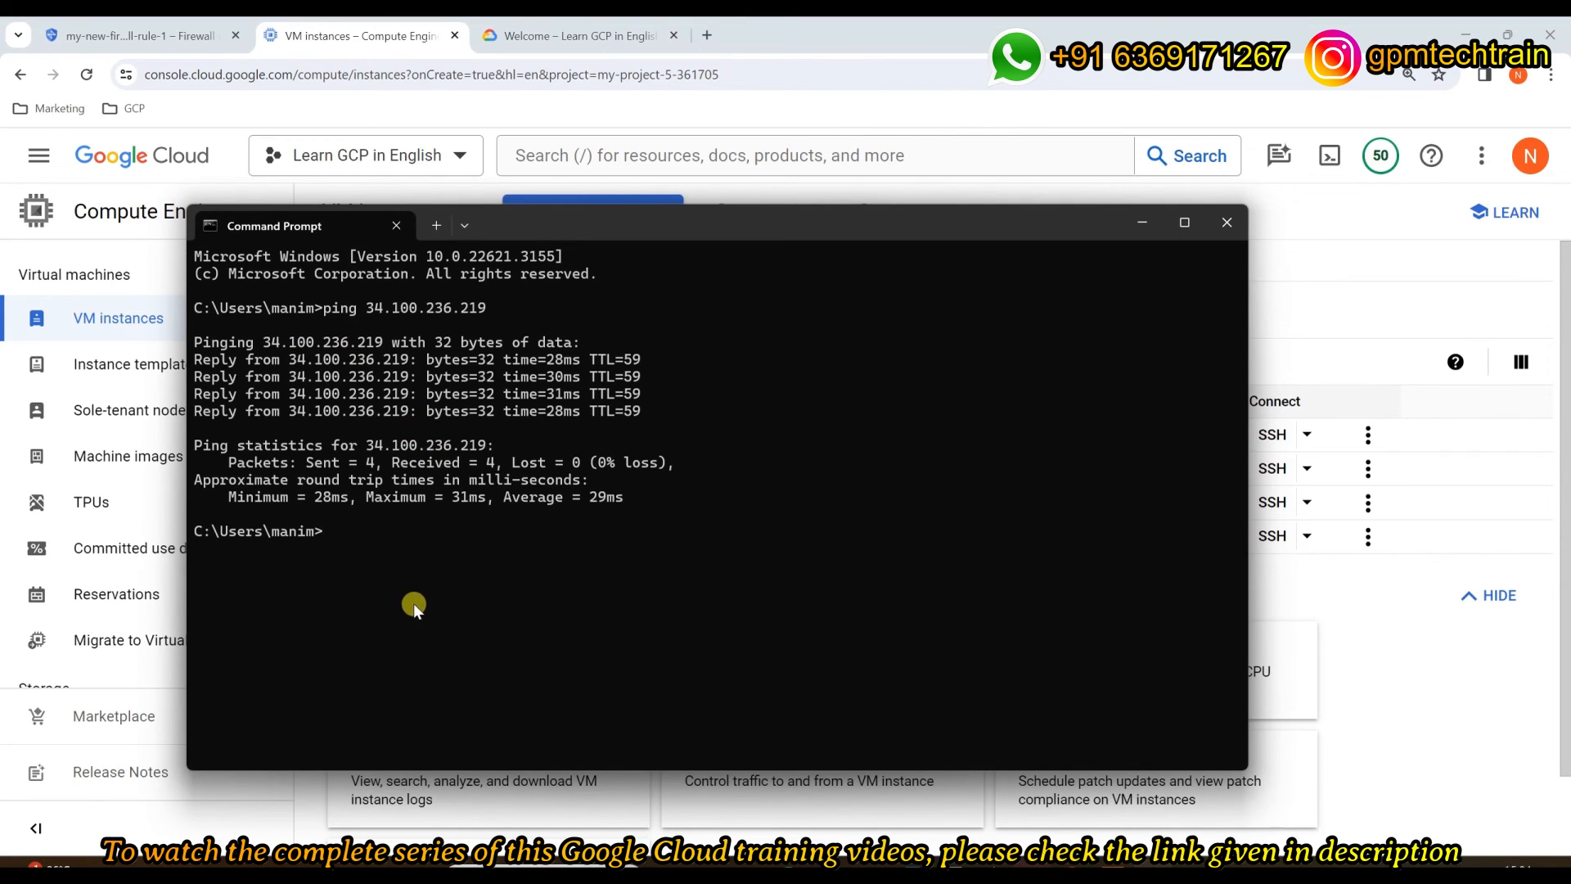
Step: Ping my-vm-4's external IP 34.131.208.249, then return to the VM instances list
left_click(1424, 746)
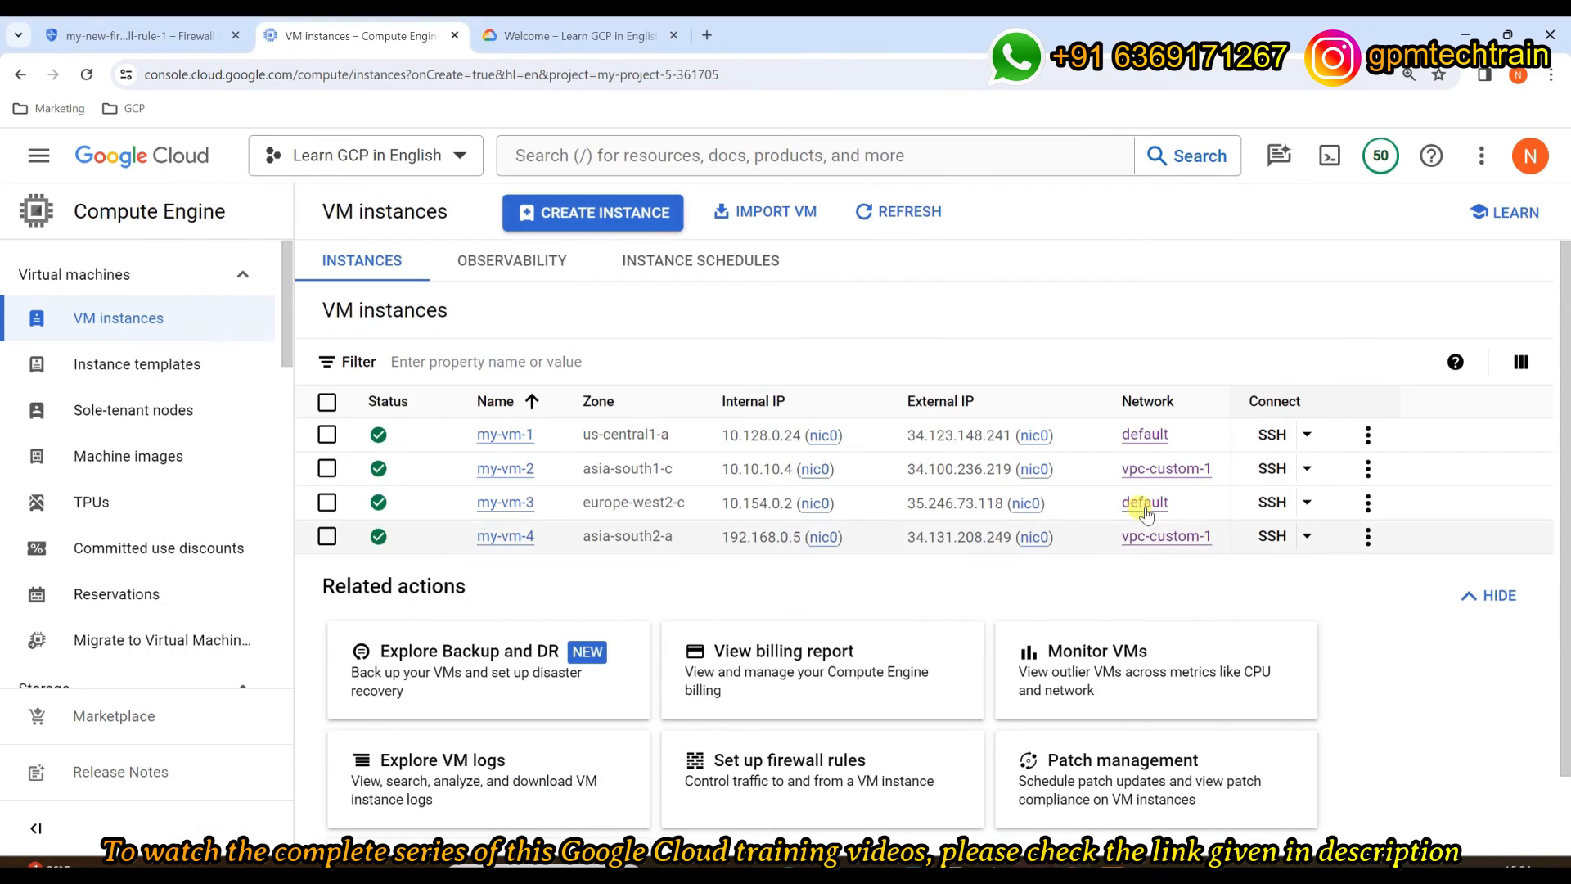
left_click(1071, 537)
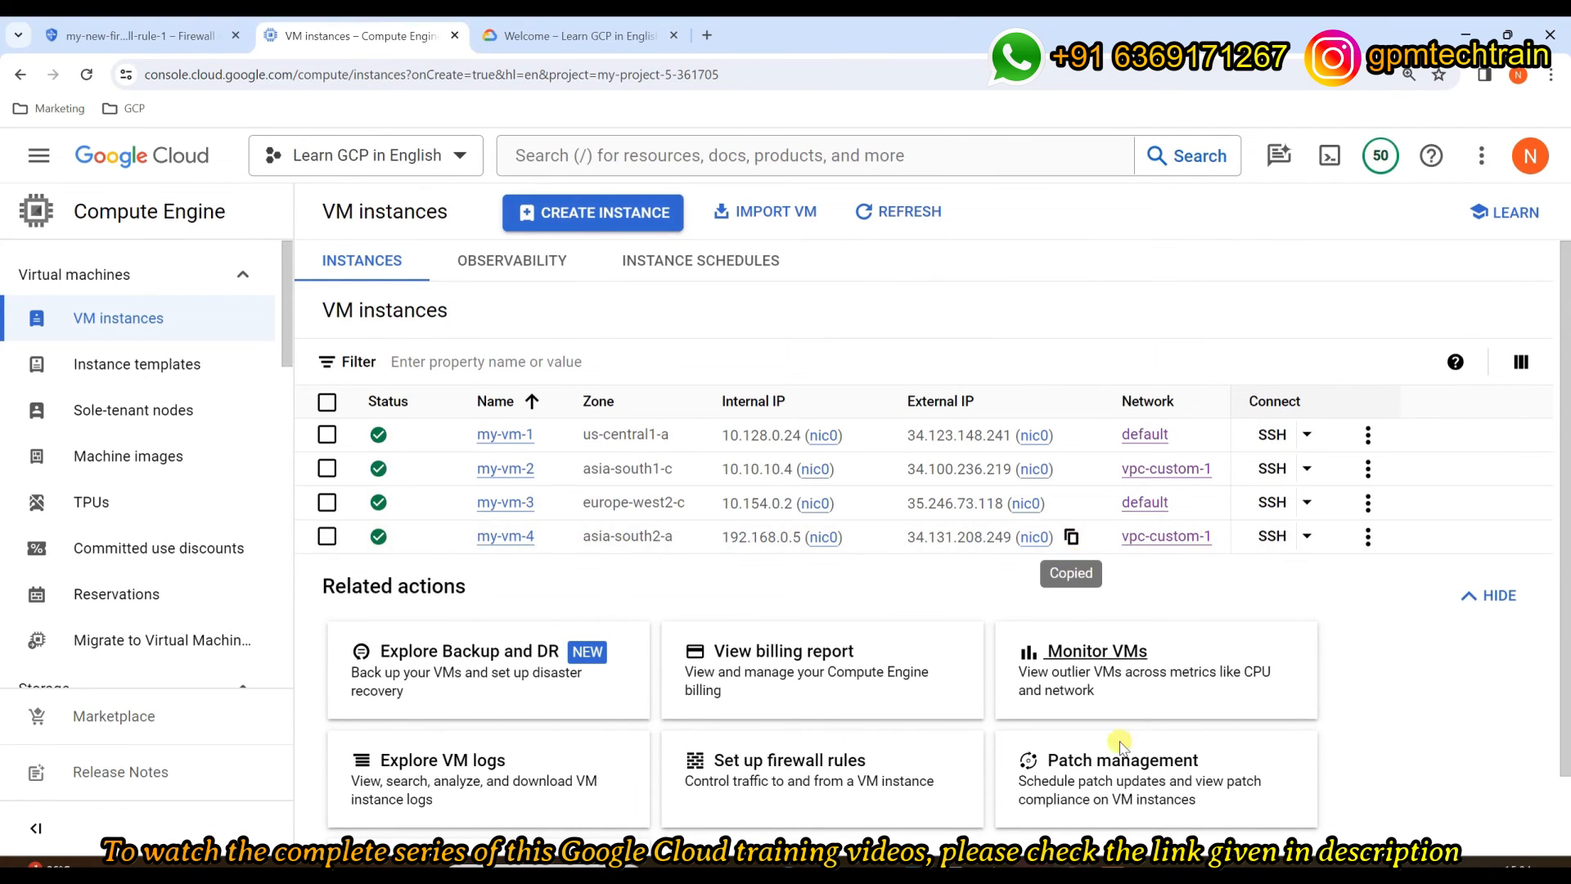
key("alt+Tab")
type("ping")
right_click(756, 543)
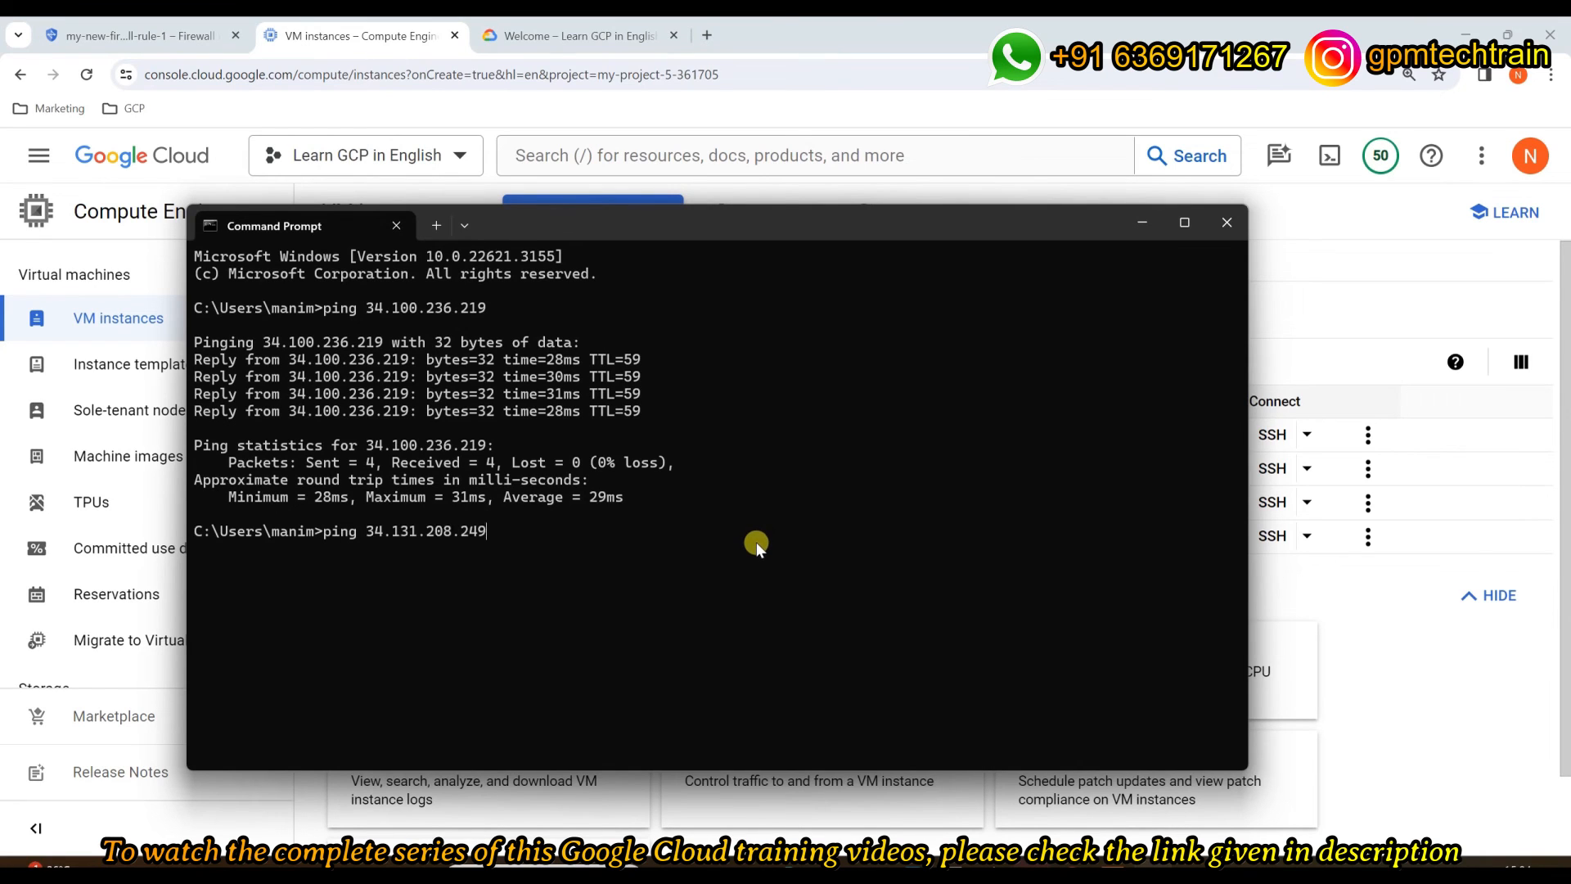
key("Return")
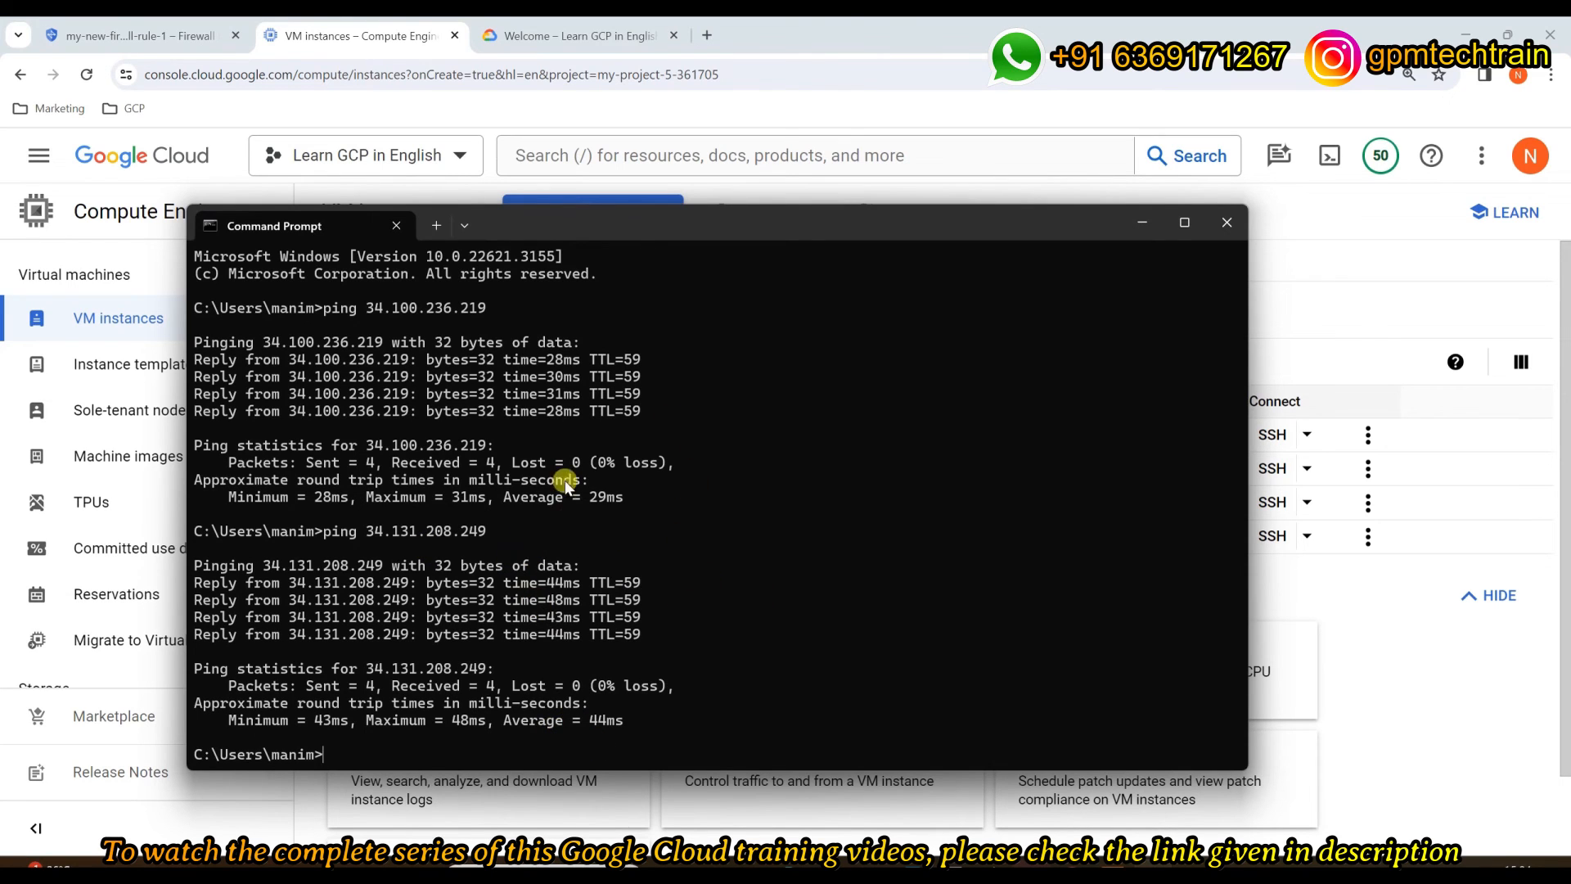
left_click(1411, 739)
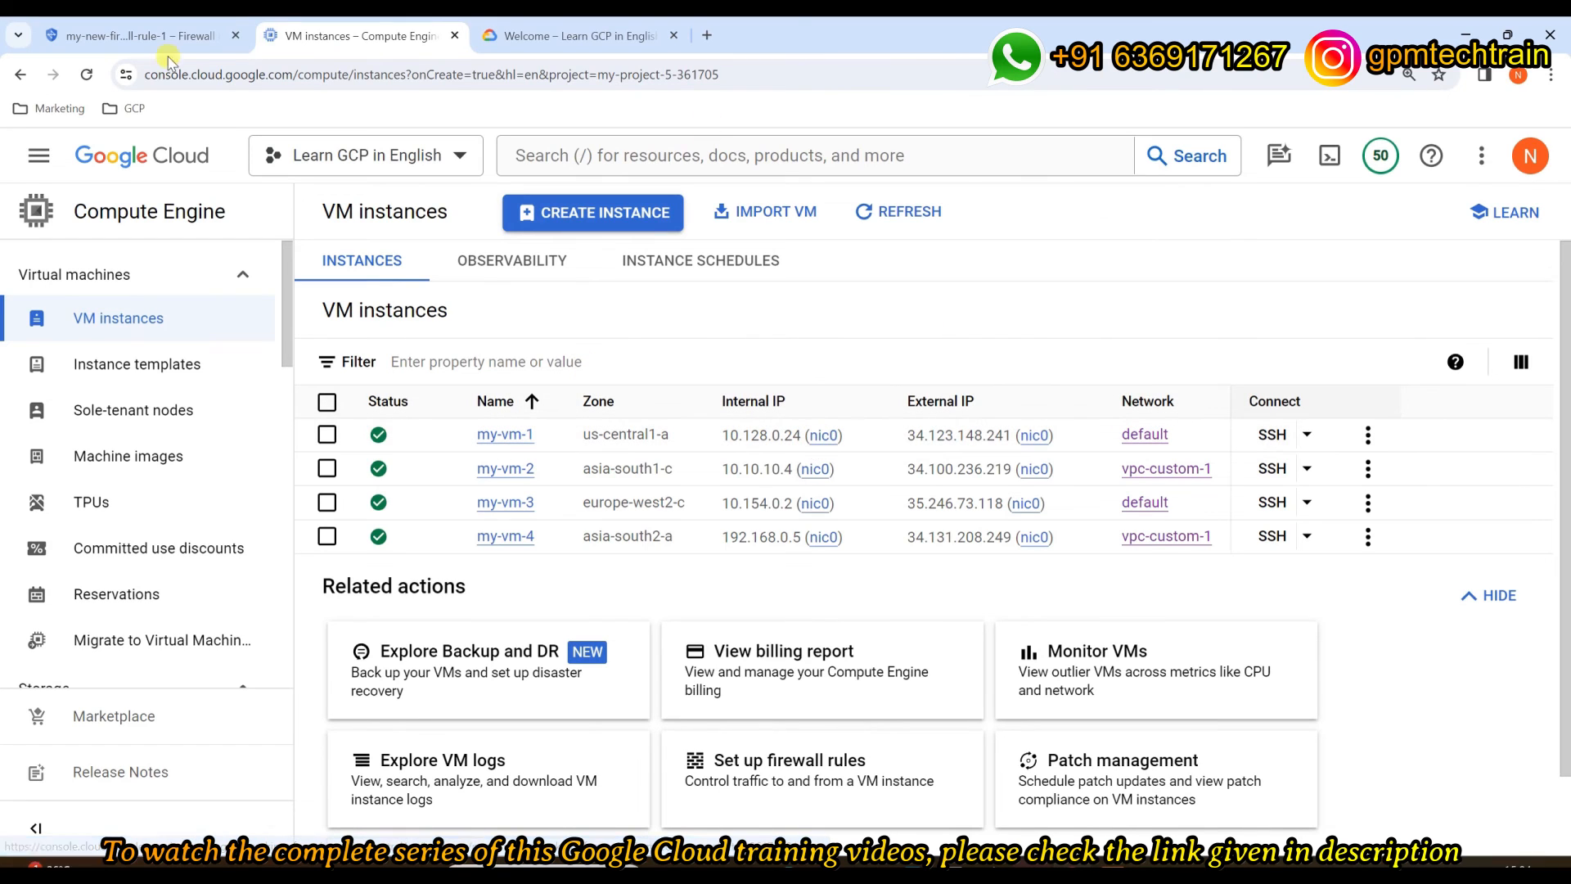
Step: Open the Firewall policies list and zoom out to reveal the Hit count column
left_click(127, 40)
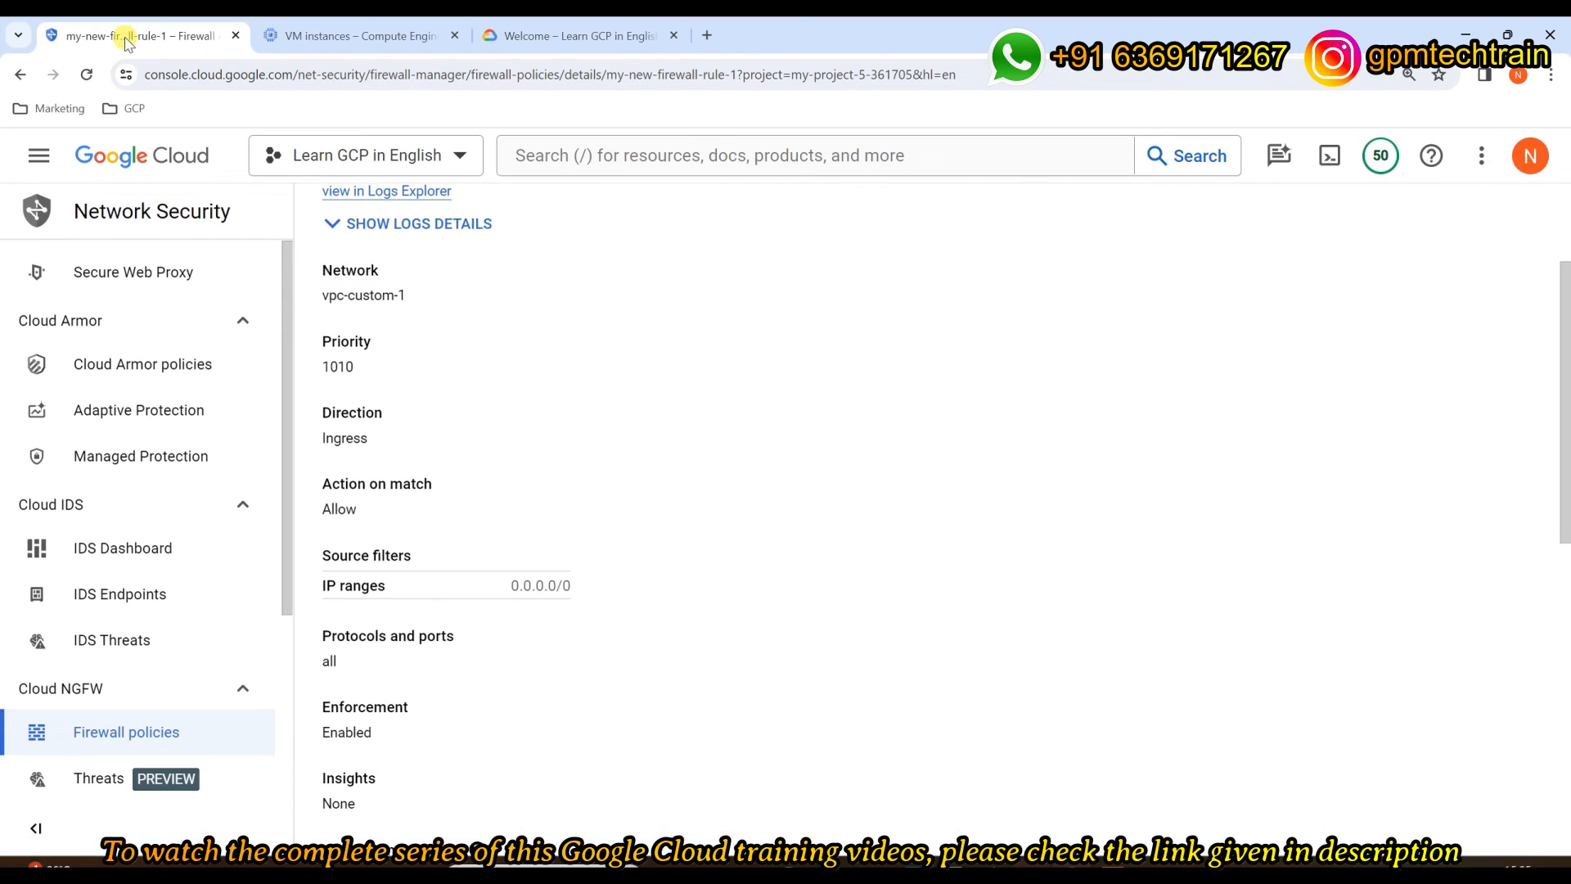
left_click(92, 733)
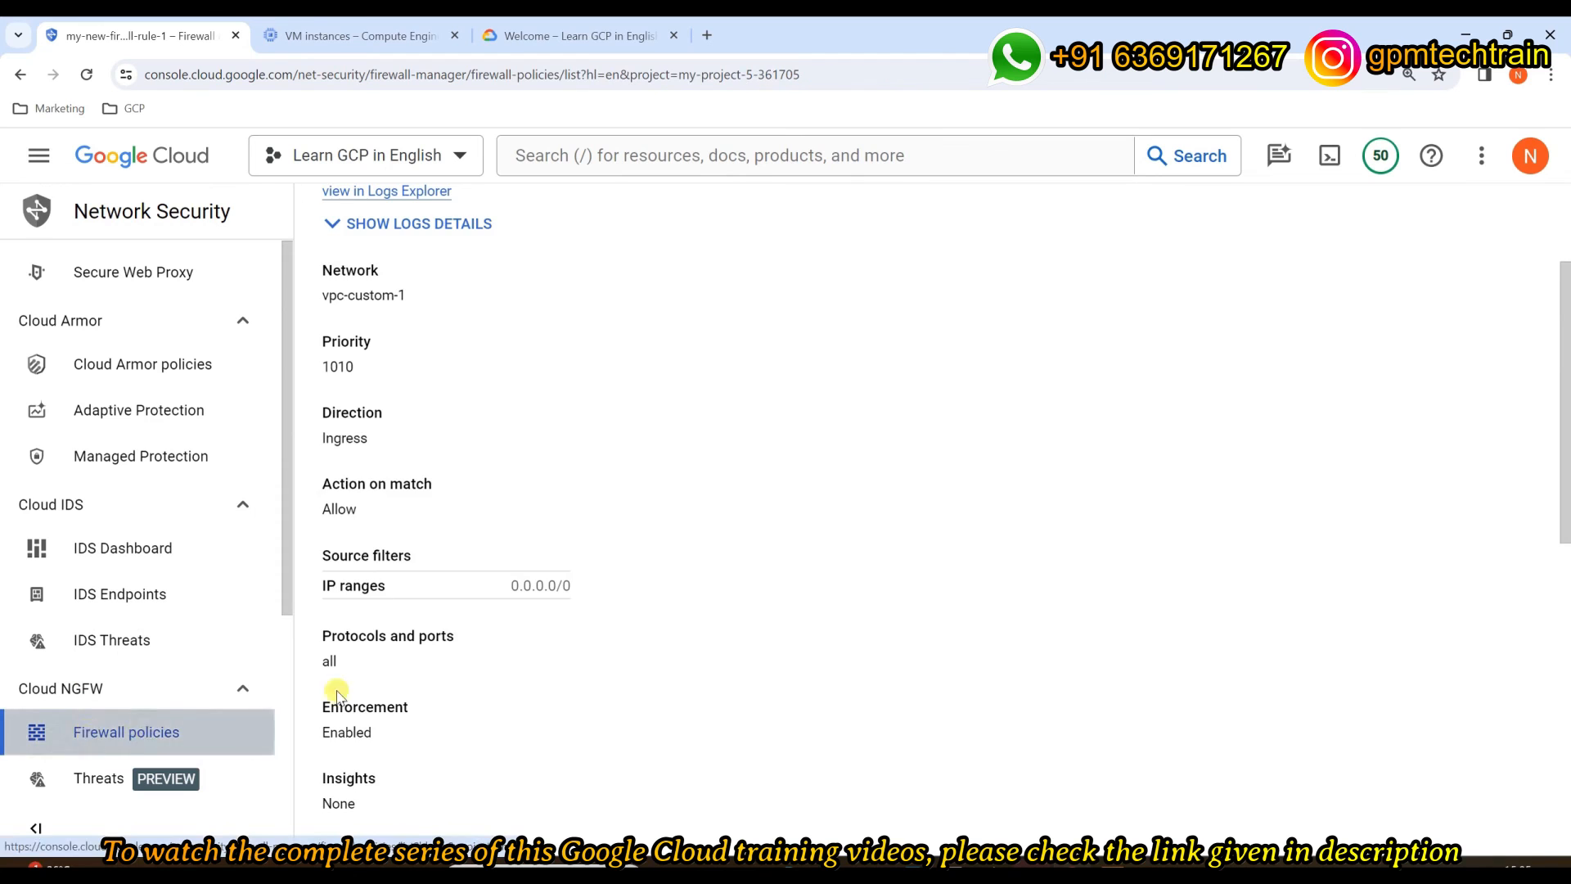
scroll(801, 488, "down", 3)
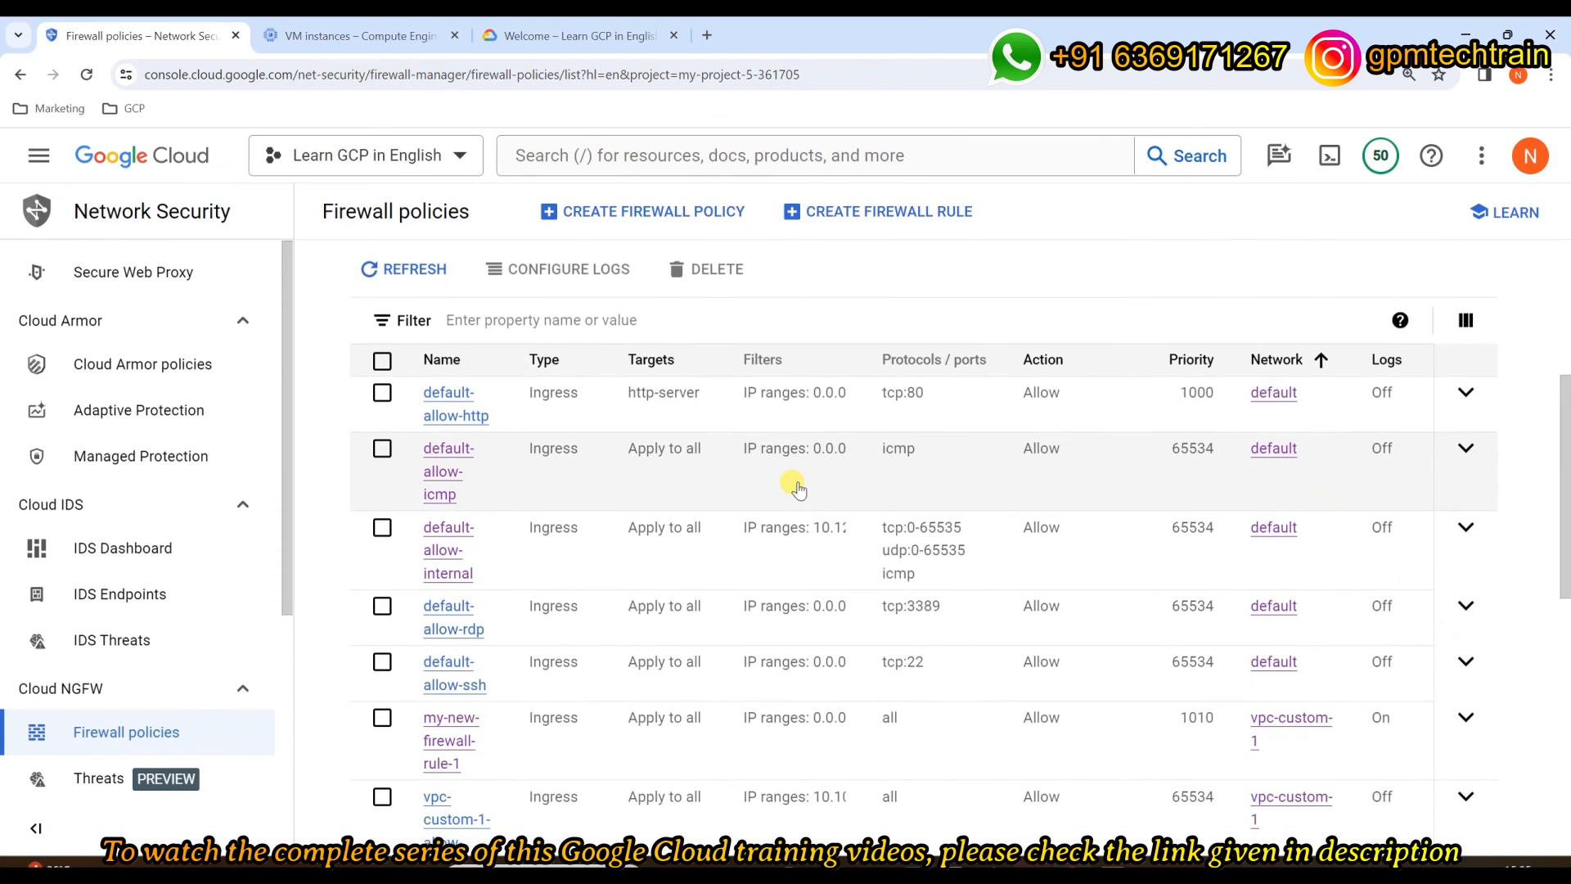
scroll(798, 488, "down", 2)
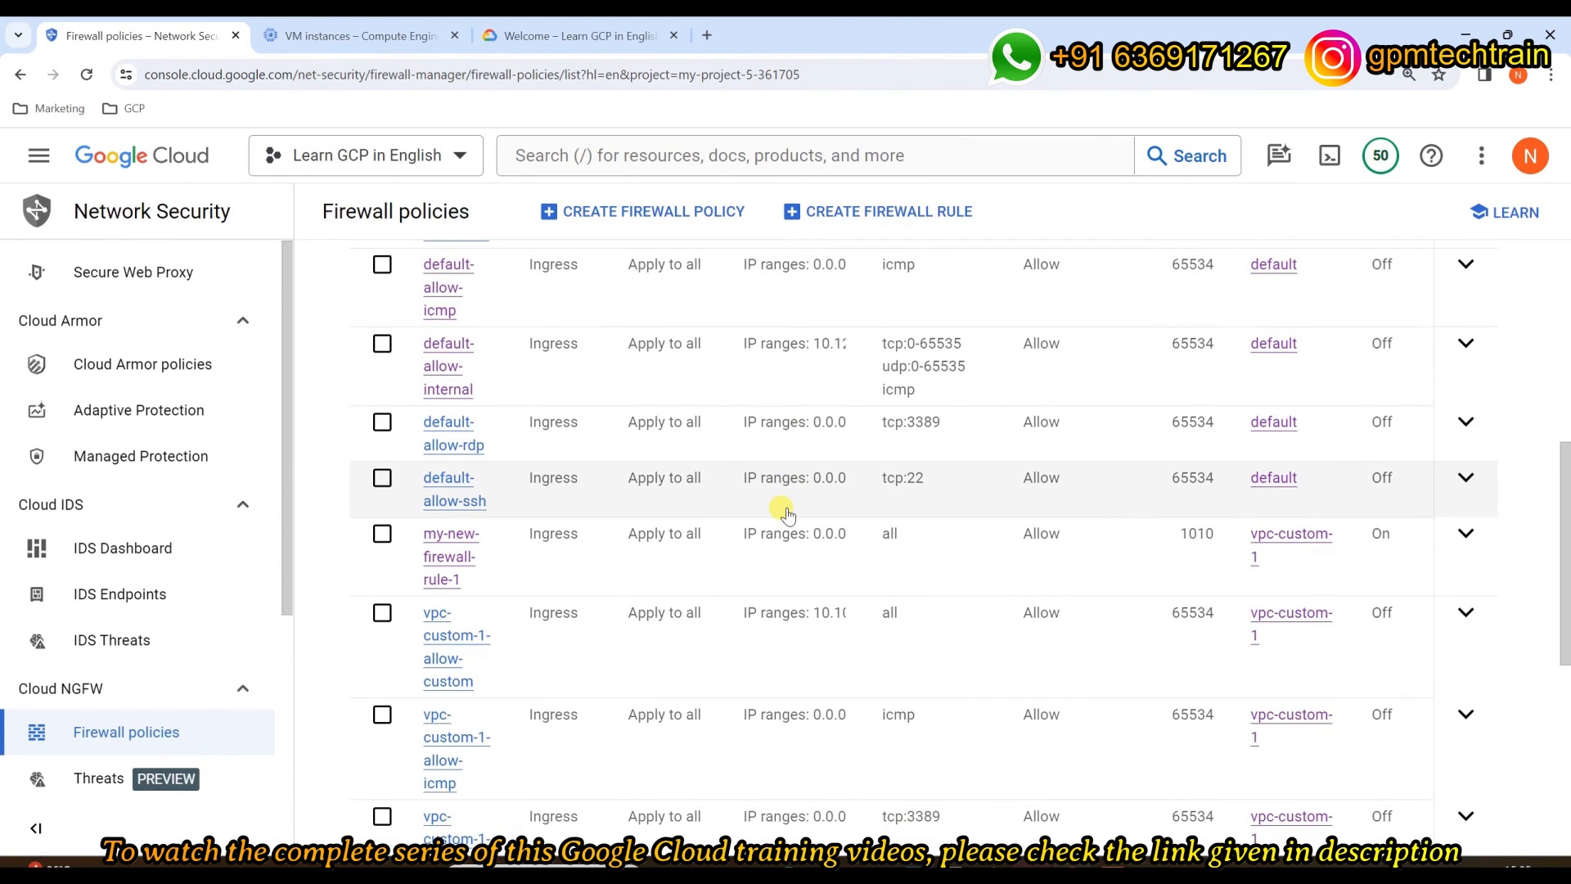
key("ctrl+minus")
key("ctrl+minus")
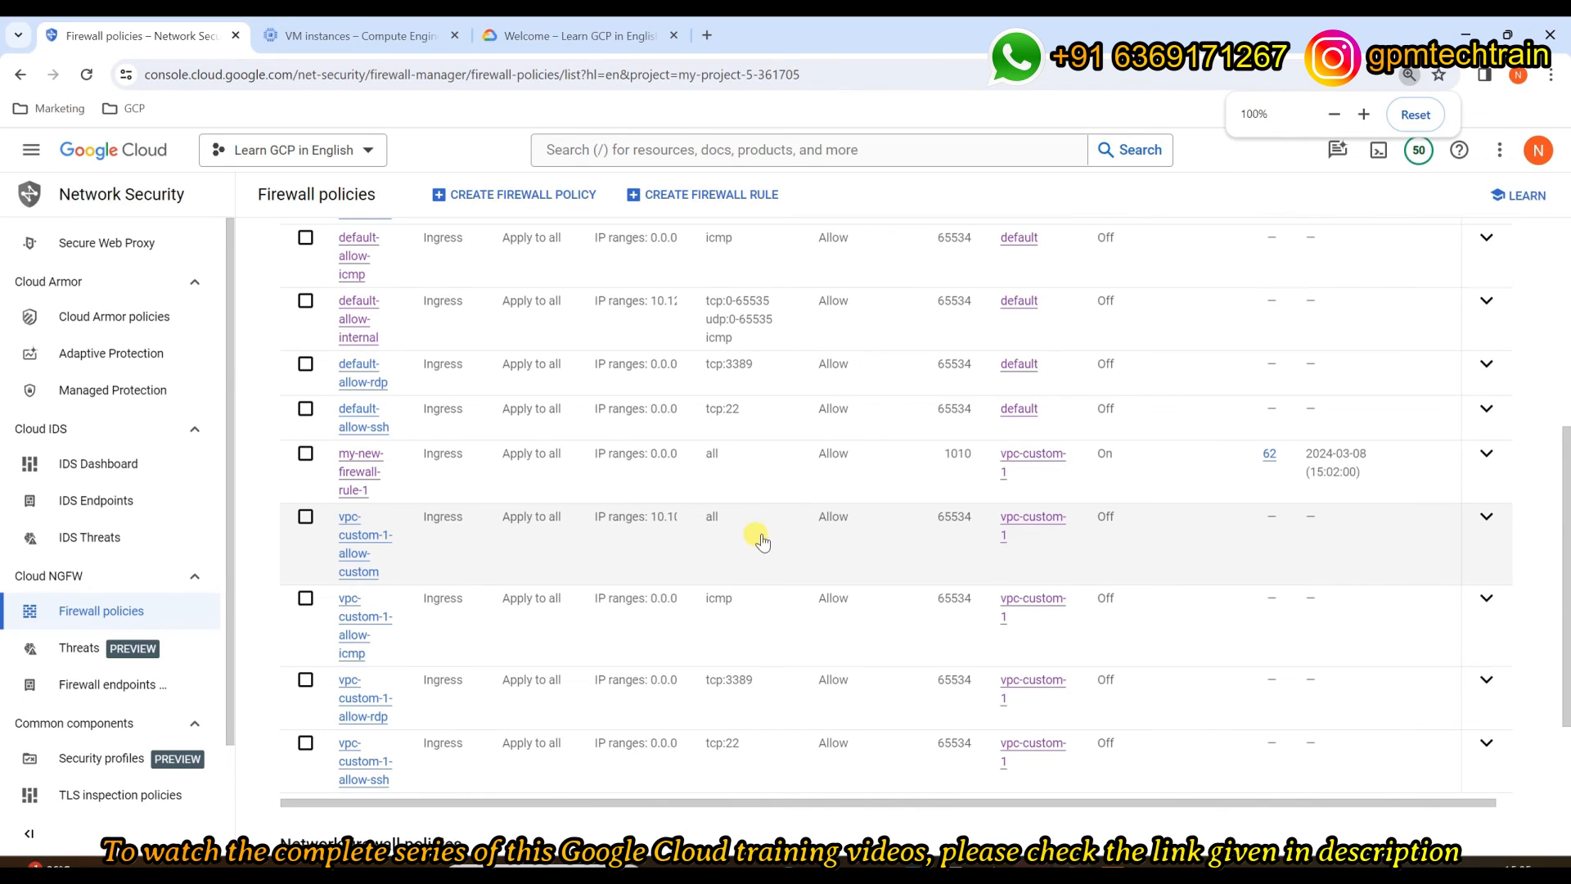
scroll(747, 533, "up", 1)
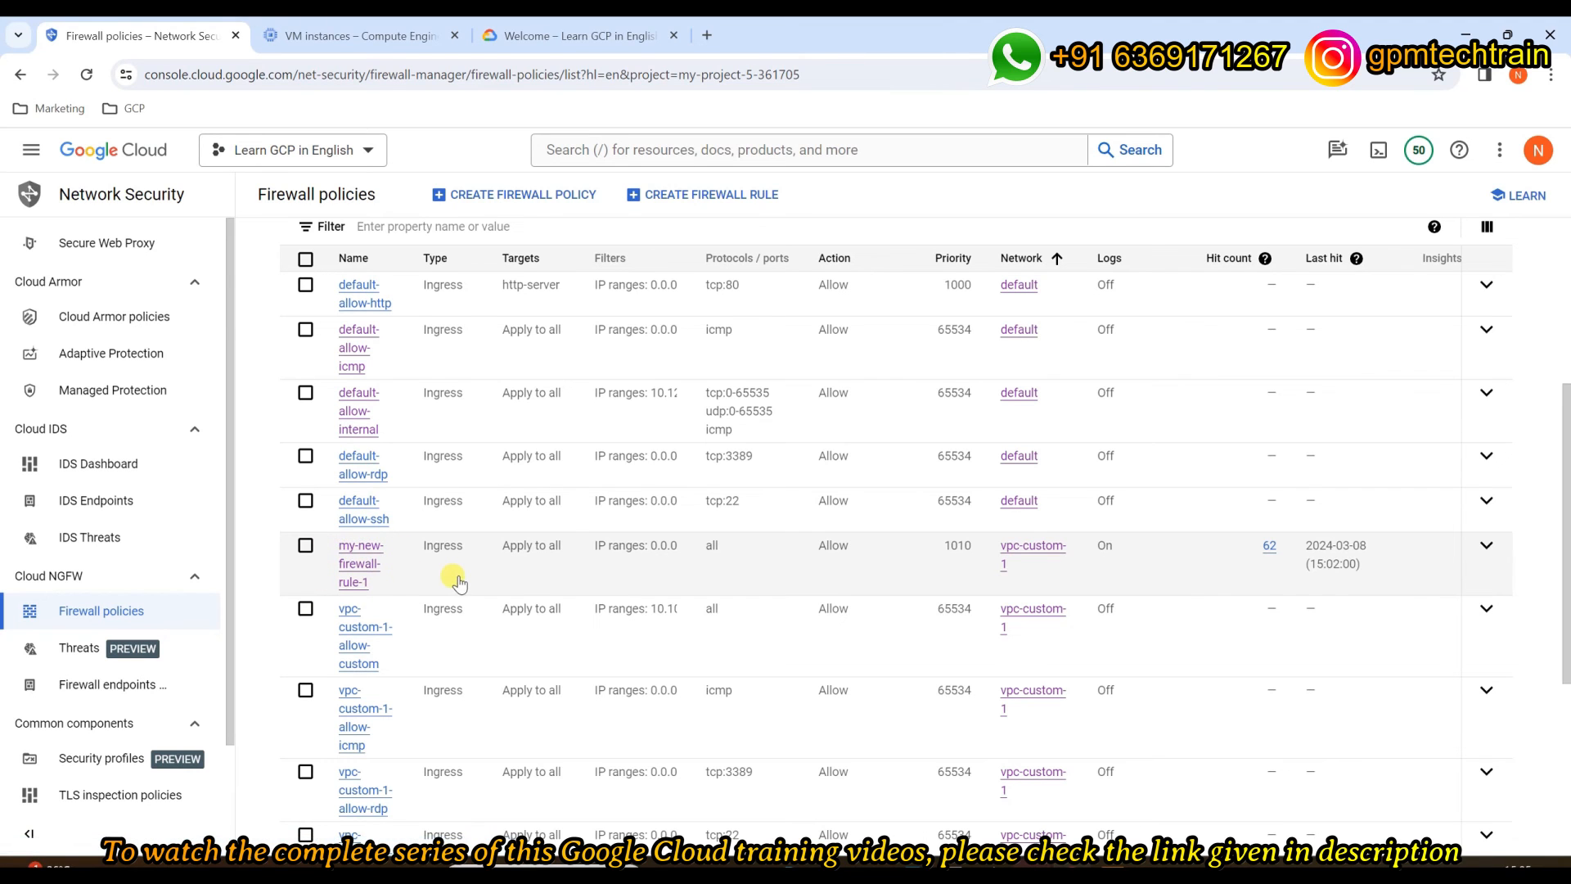
key("ctrl+plus")
key("ctrl+plus")
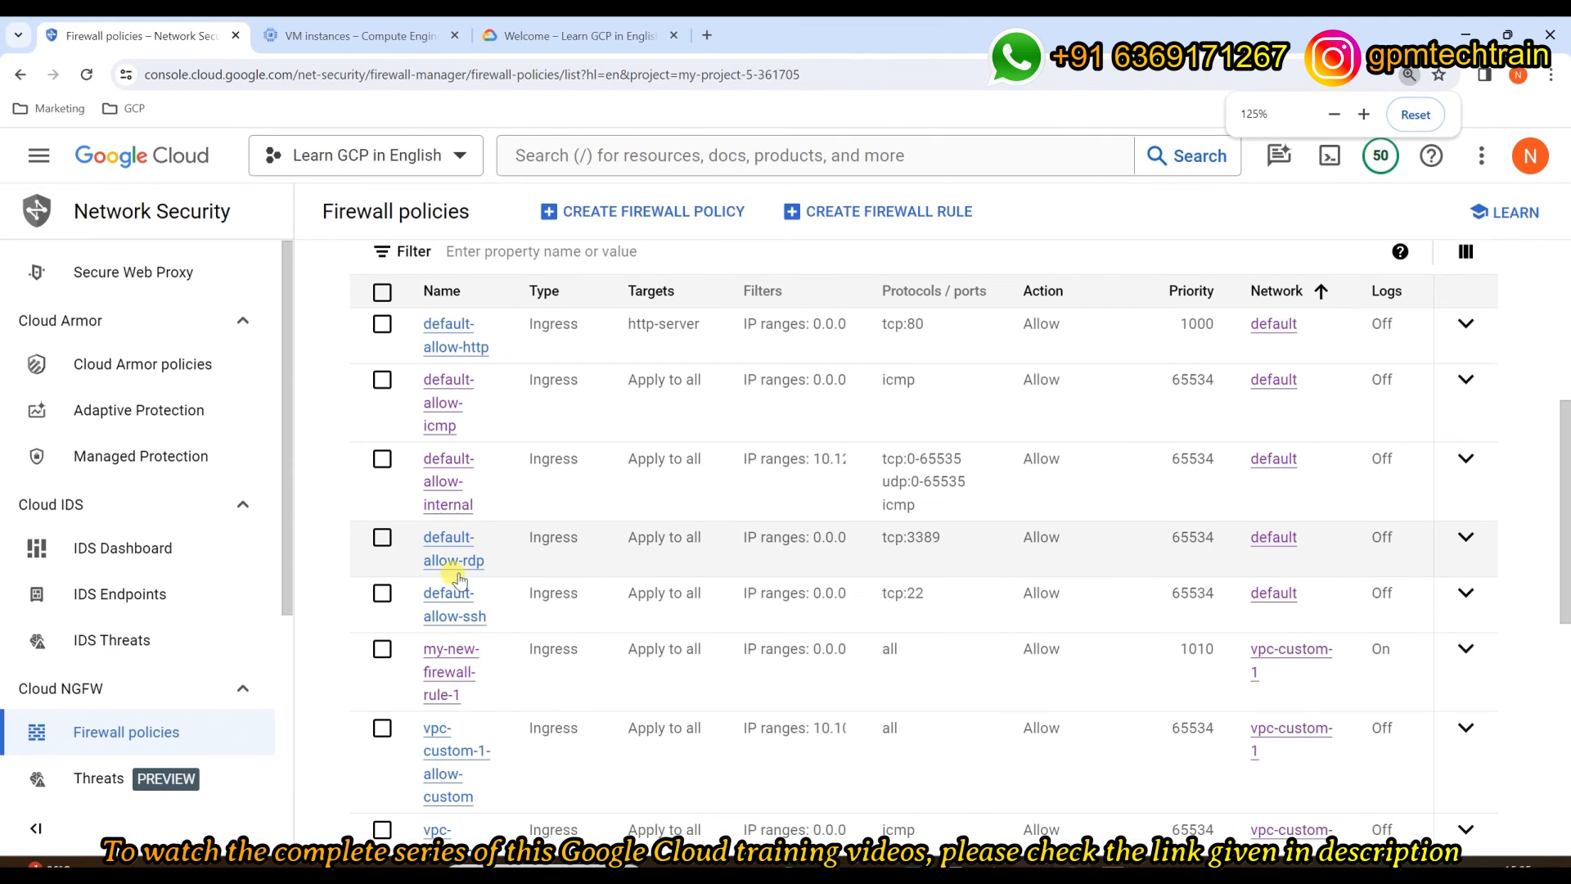
Step: Zoom out again to confirm my-new-firewall-rule-1 has logs On and 62 hits
scroll(1047, 747, "down", 5)
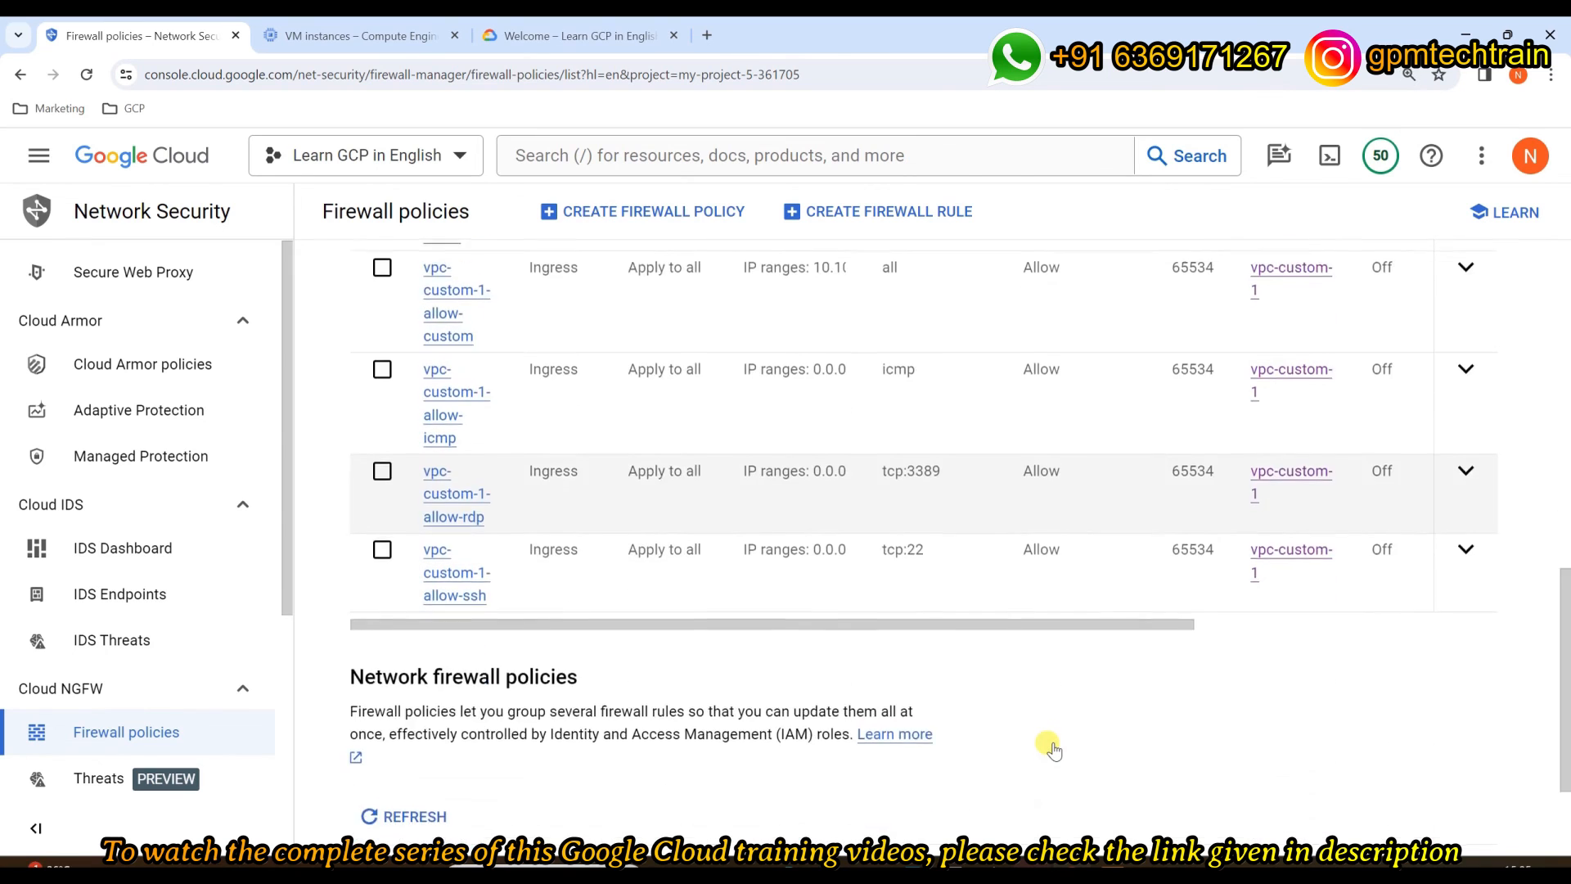
scroll(982, 701, "up", 2)
left_click_drag(940, 726, 883, 726)
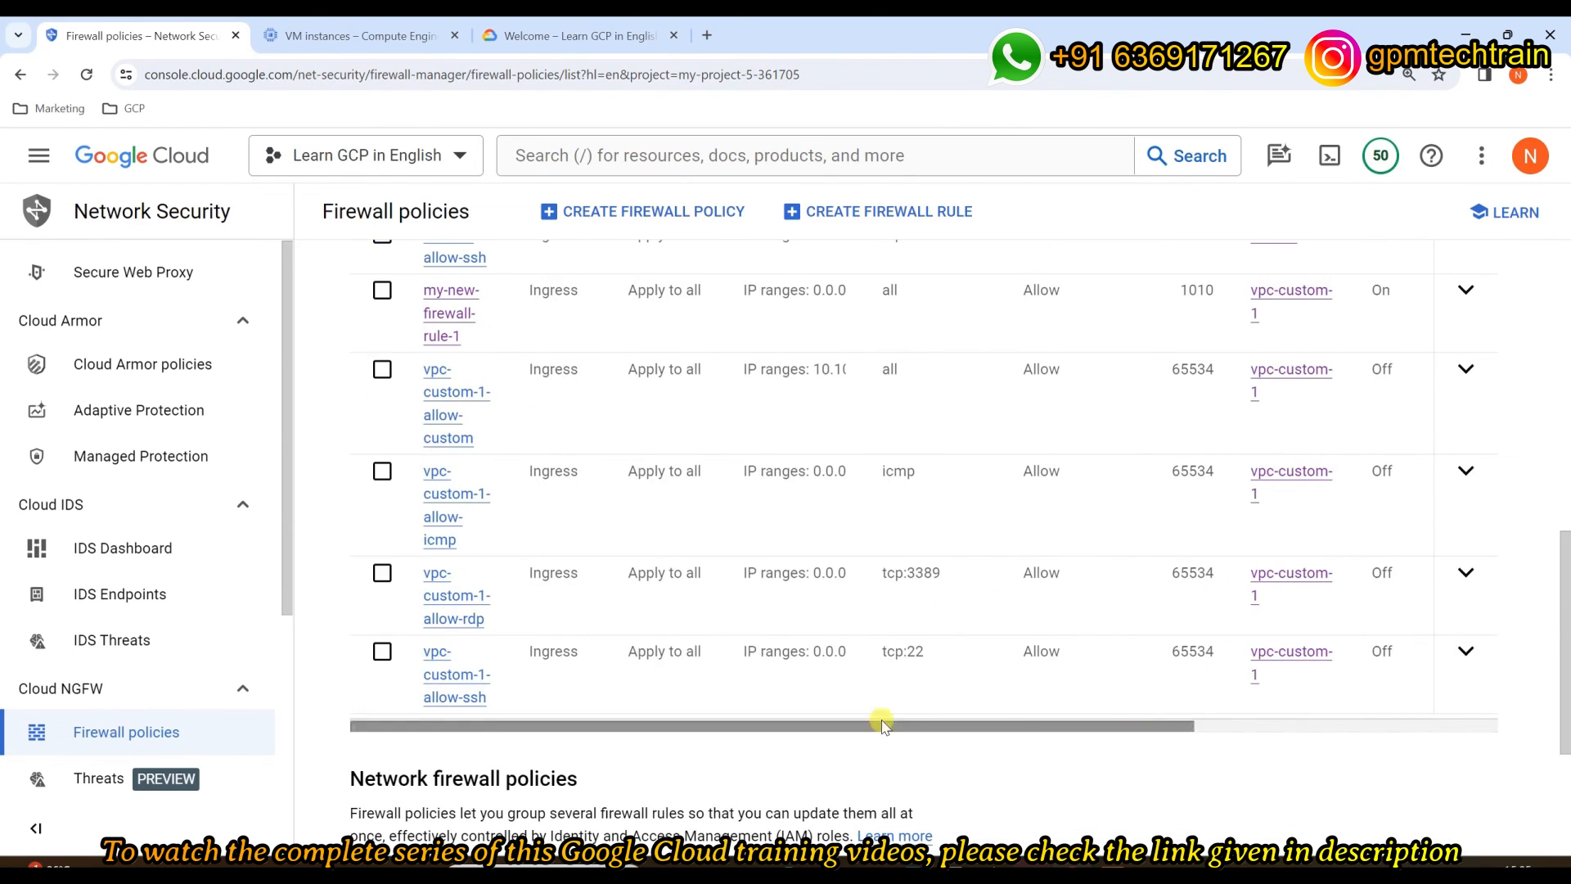
key("ctrl+minus")
key("ctrl+minus")
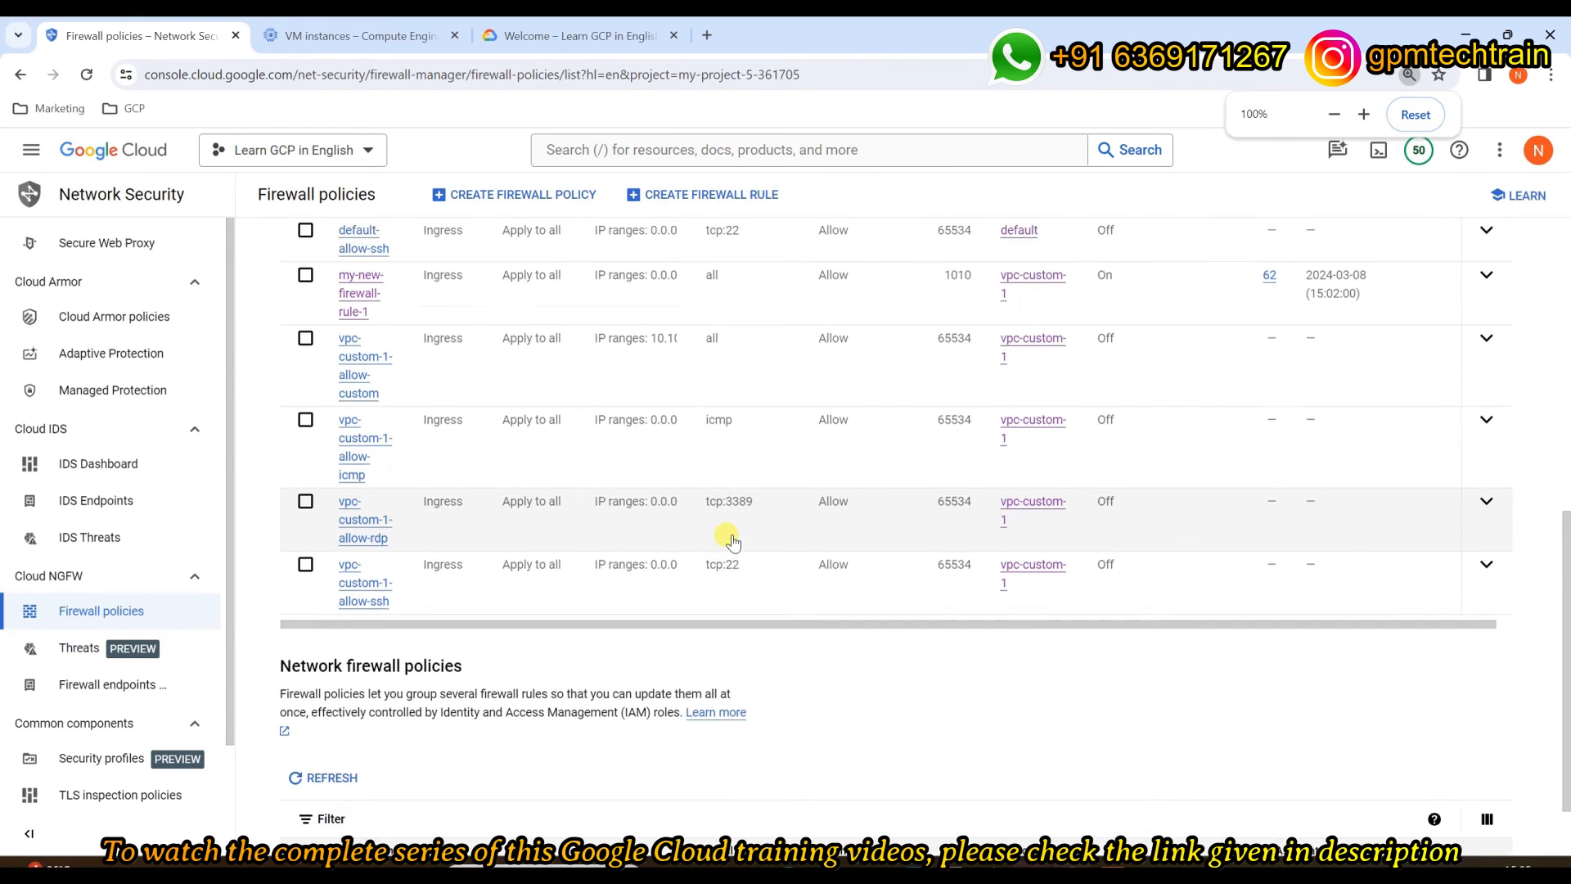
scroll(732, 540, "up", 5)
scroll(724, 542, "down", 1)
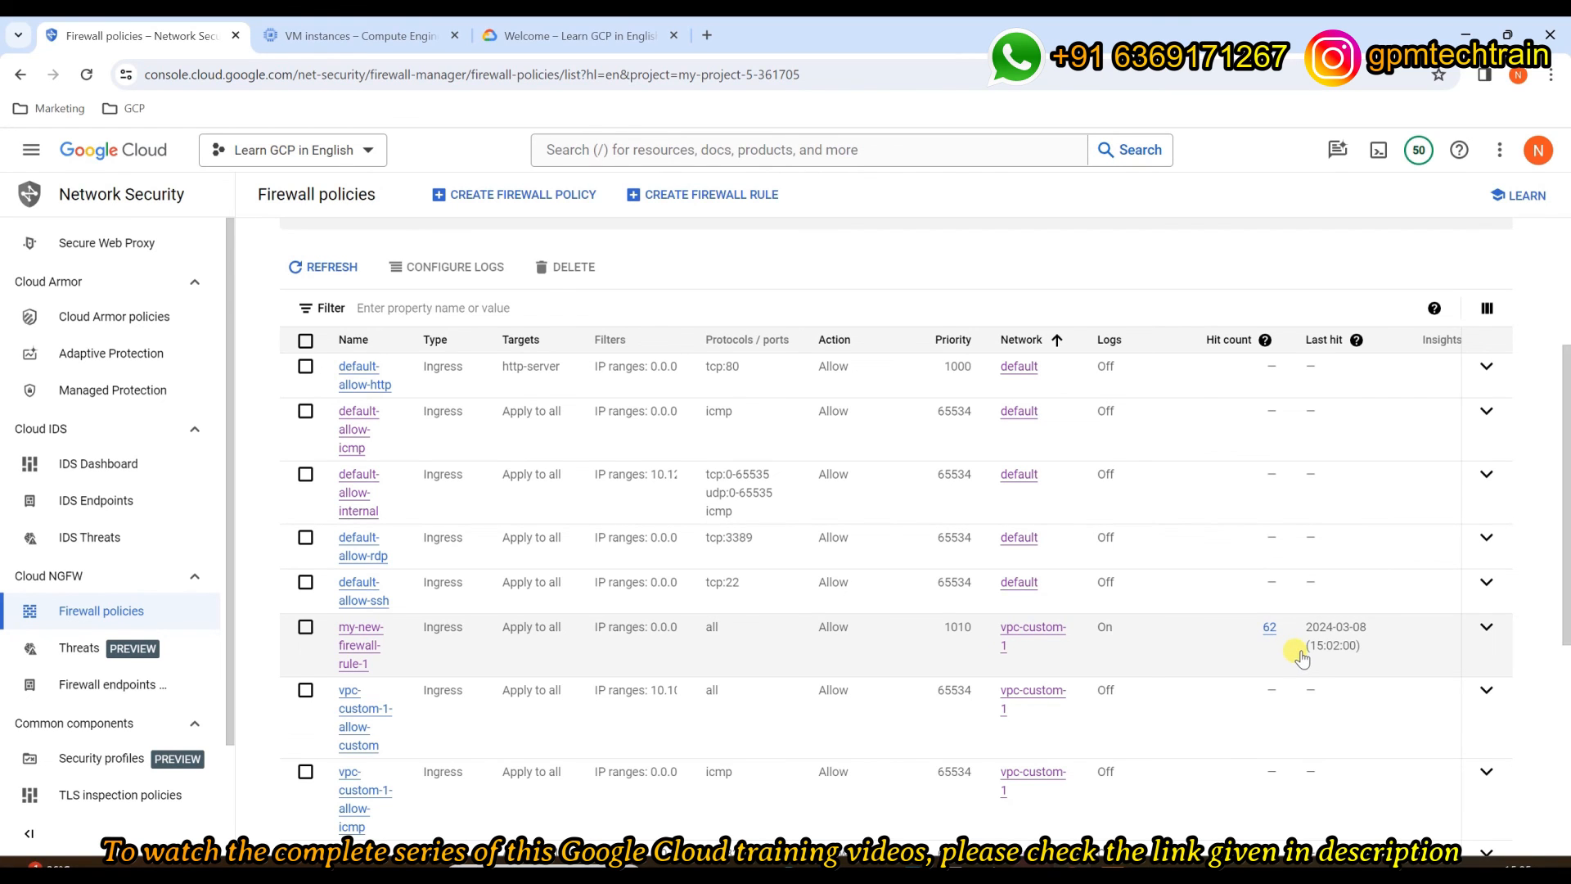
scroll(1234, 690, "down", 2)
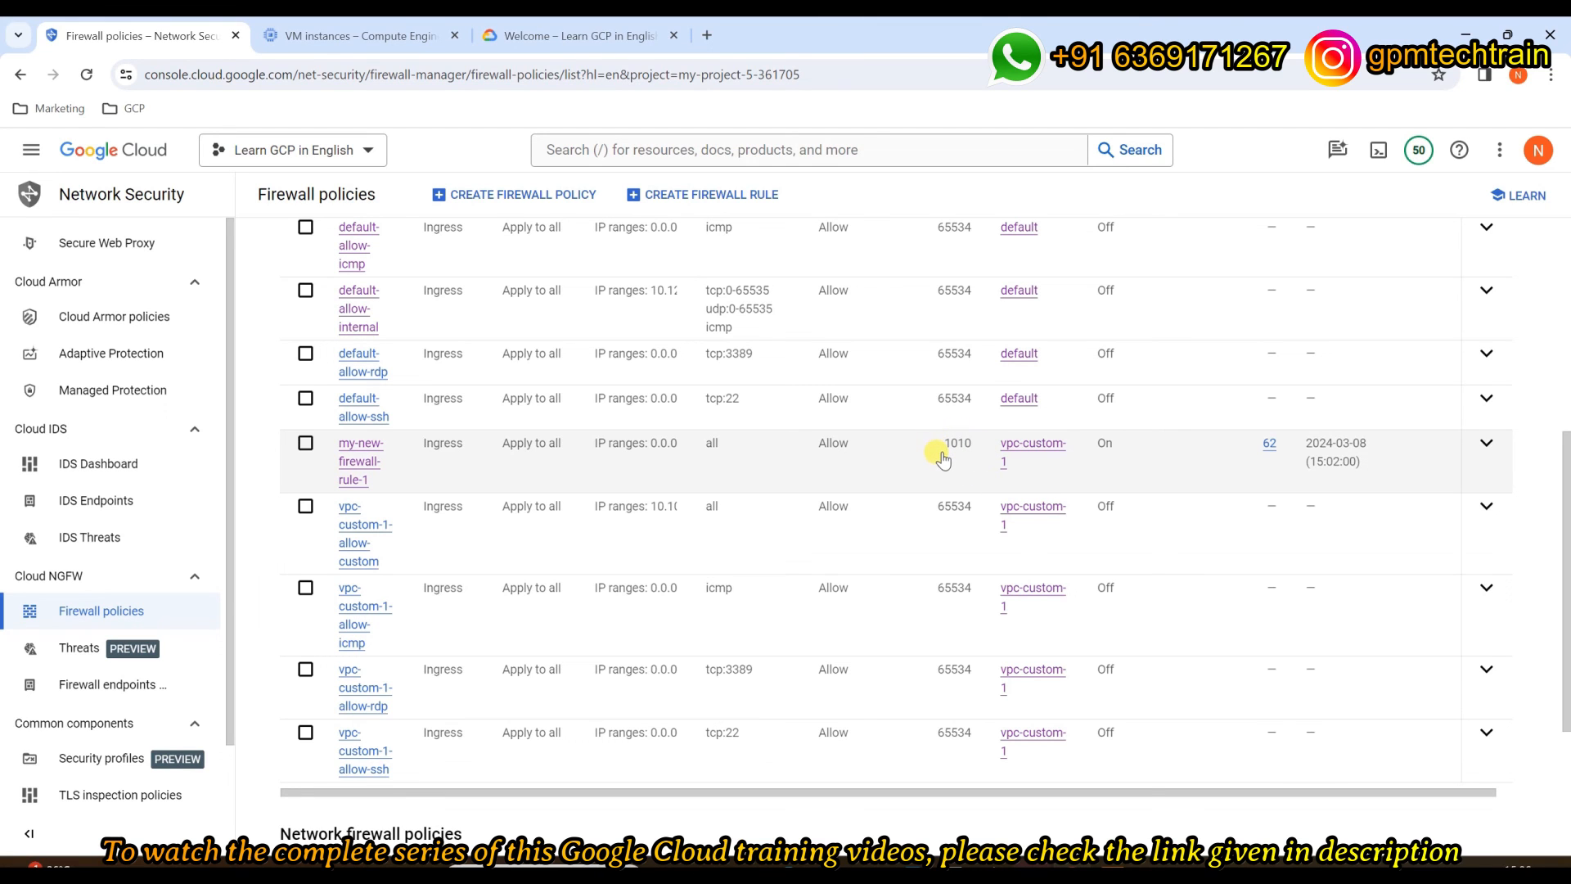
scroll(944, 464, "up", 1)
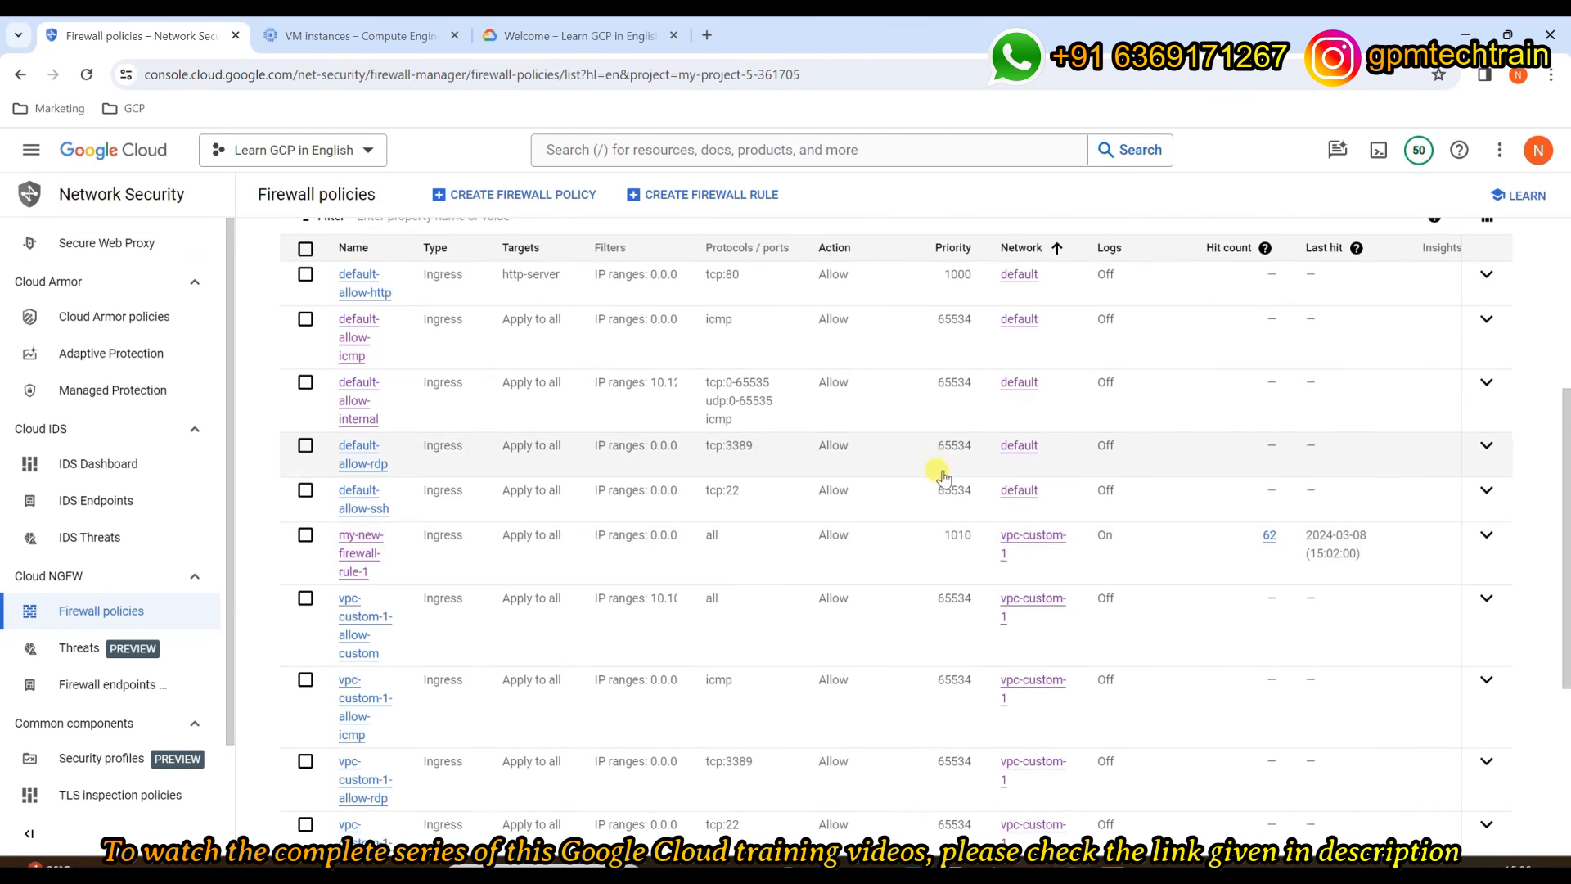
scroll(947, 556, "down", 1)
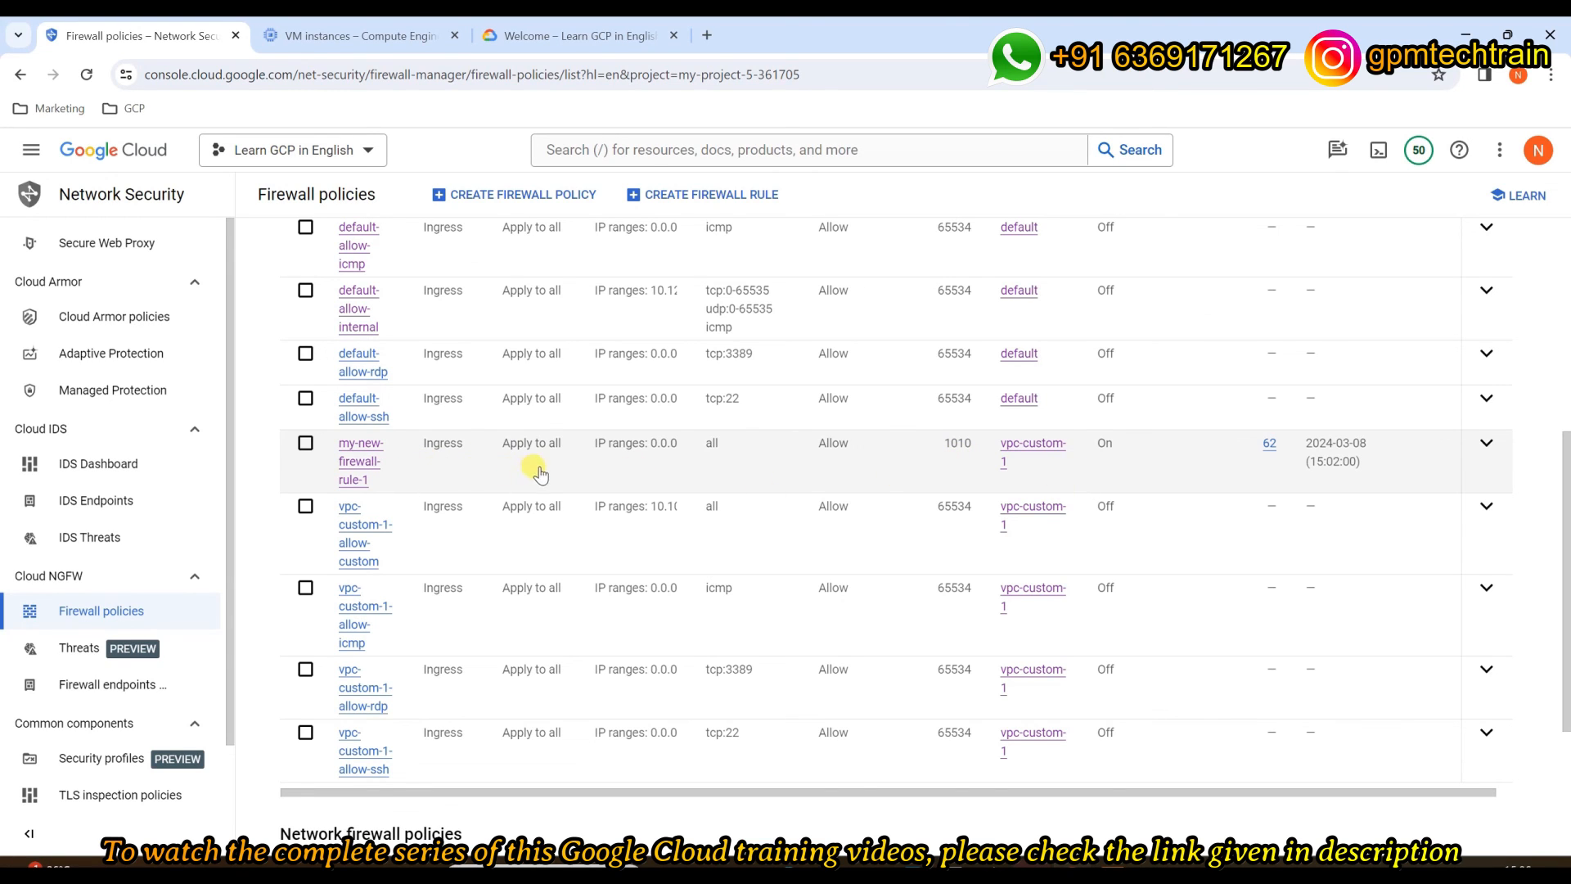
Step: Open my-new-firewall-rule-1's details, review its hit chart and instances, and view its logs
left_click(1252, 465)
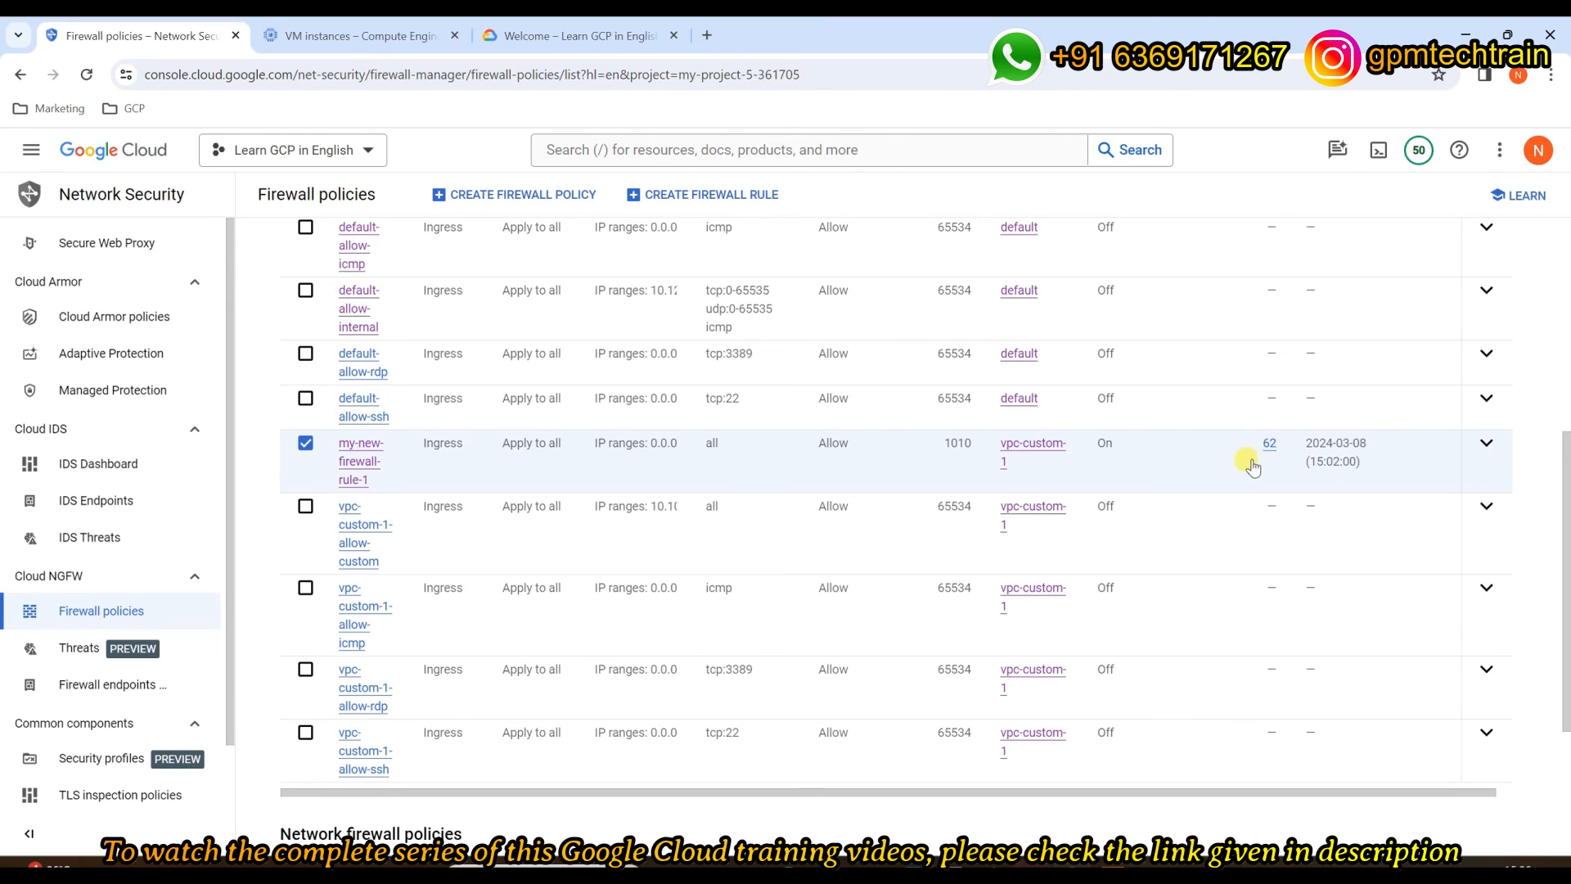
left_click(367, 462)
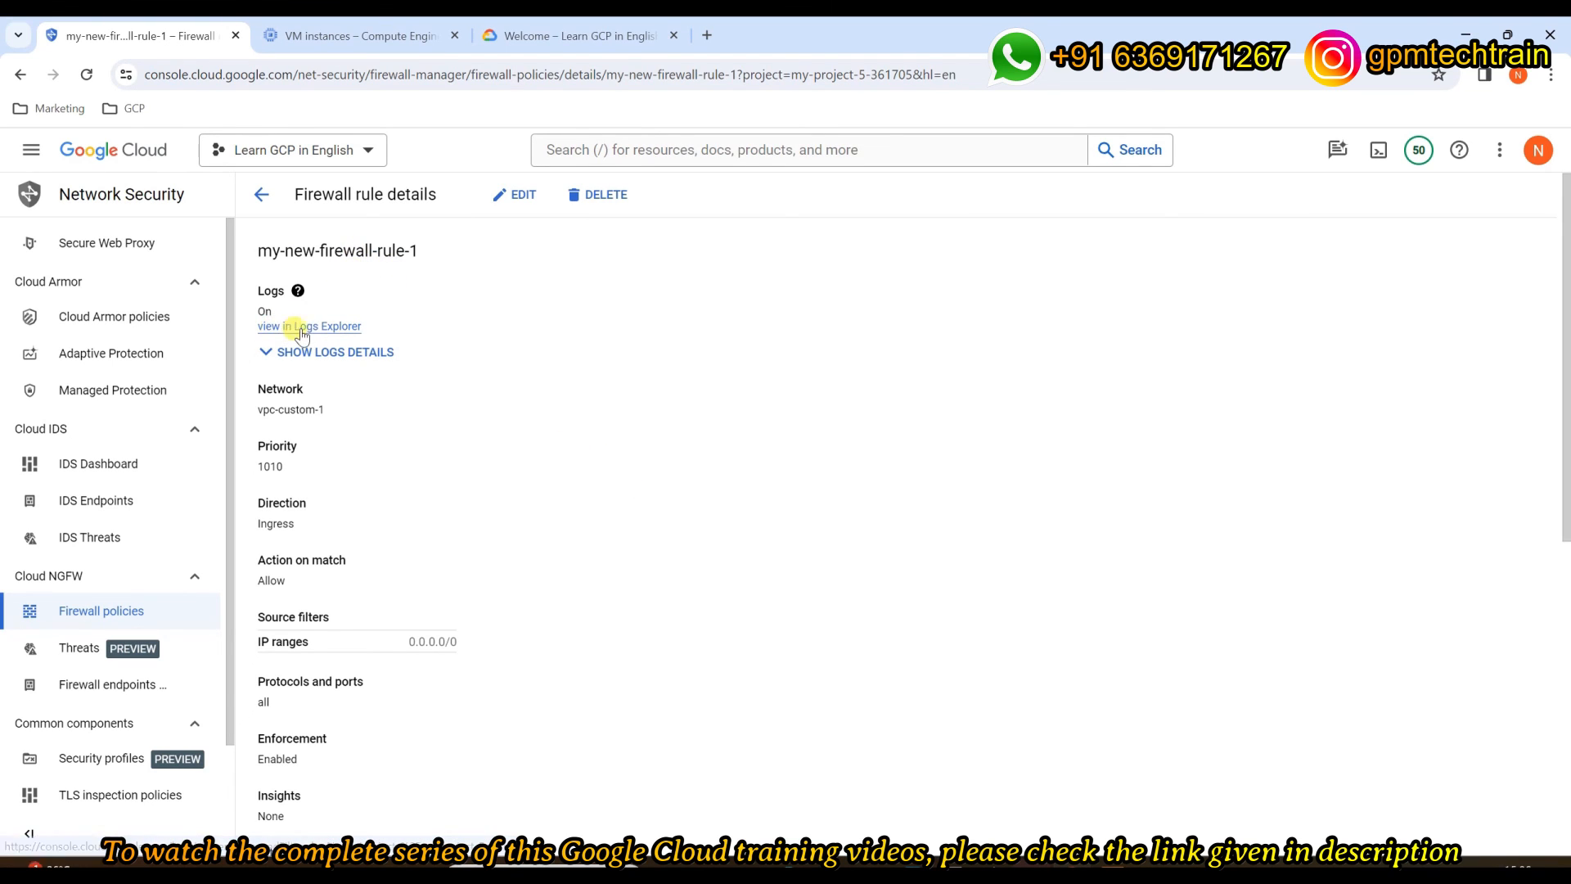
scroll(502, 448, "down", 1)
scroll(502, 448, "down", 7)
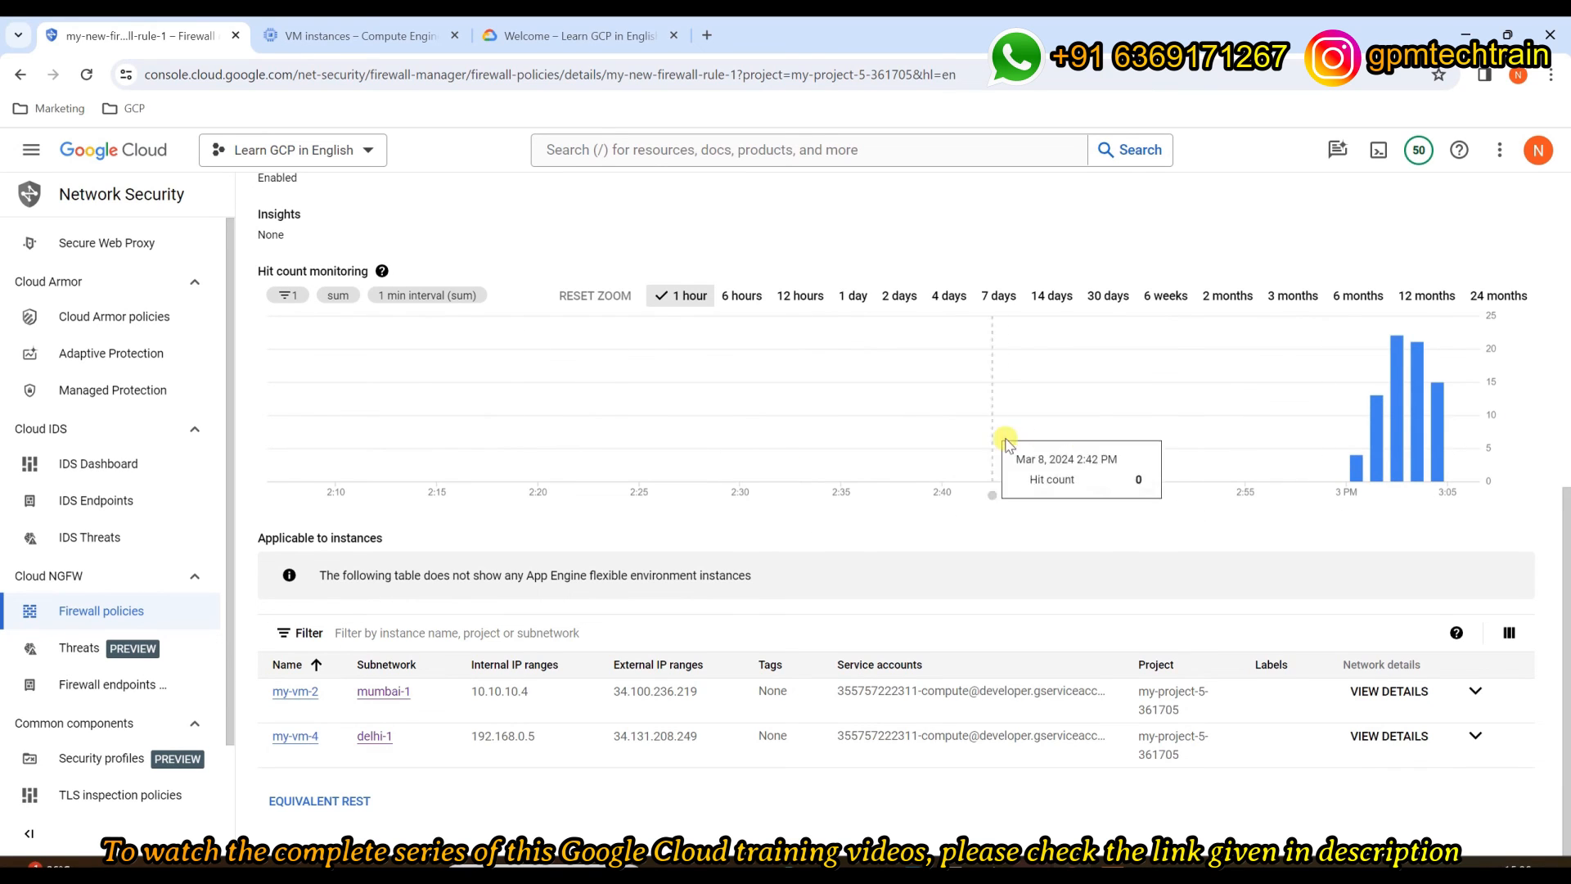
scroll(1104, 434, "up", 7)
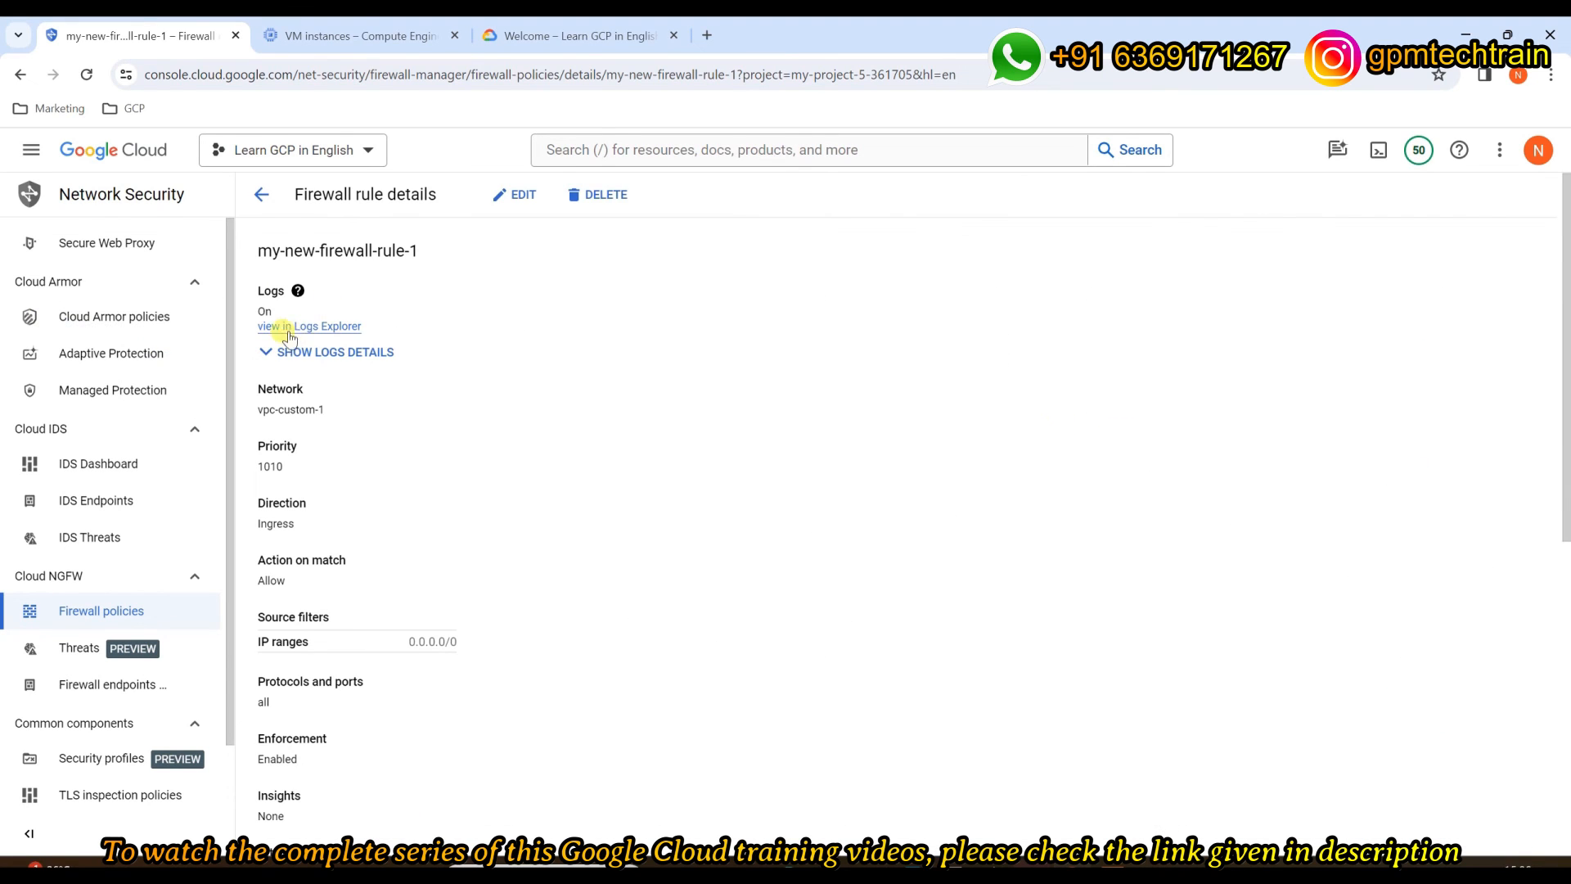
left_click(303, 327)
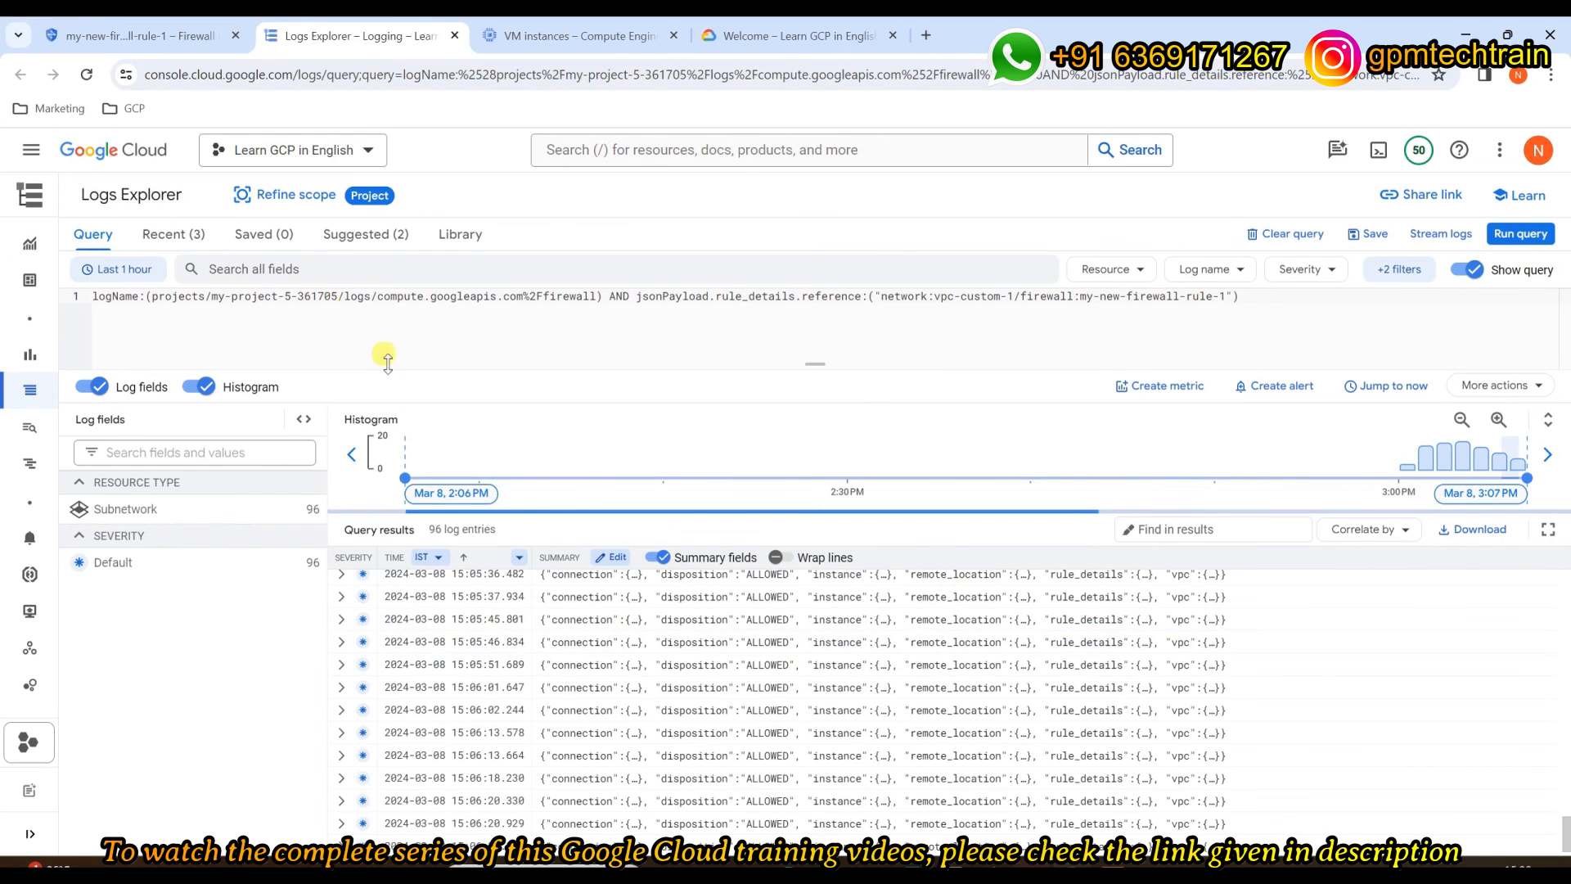
Step: Review the 96 ALLOWED log entries, close Logs Explorer, and return to the firewall rules list
left_click(1128, 282)
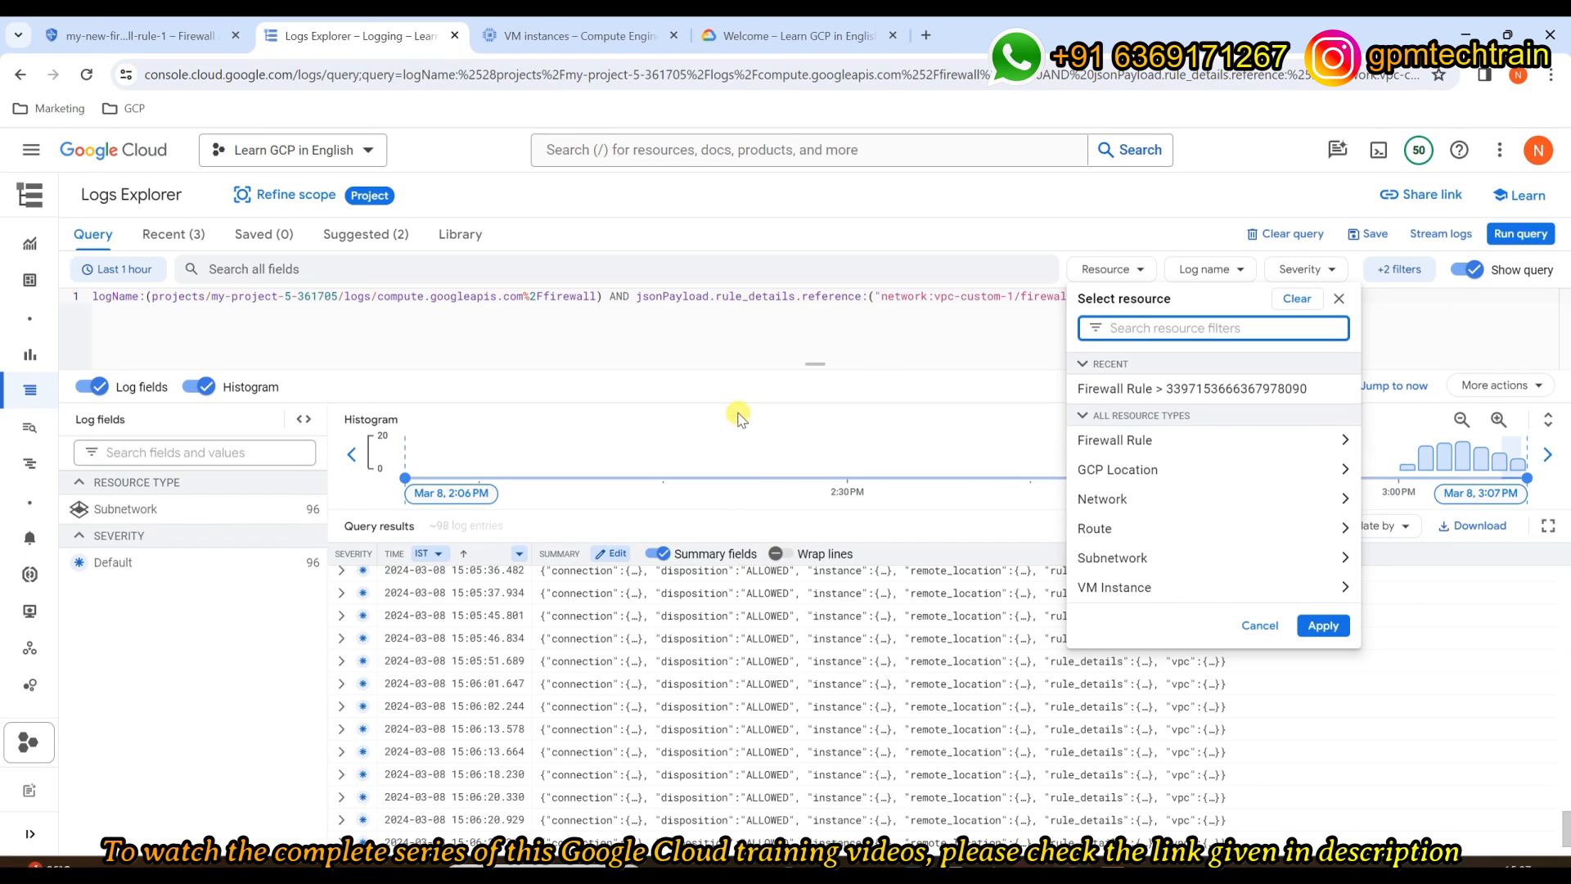
left_click(301, 742)
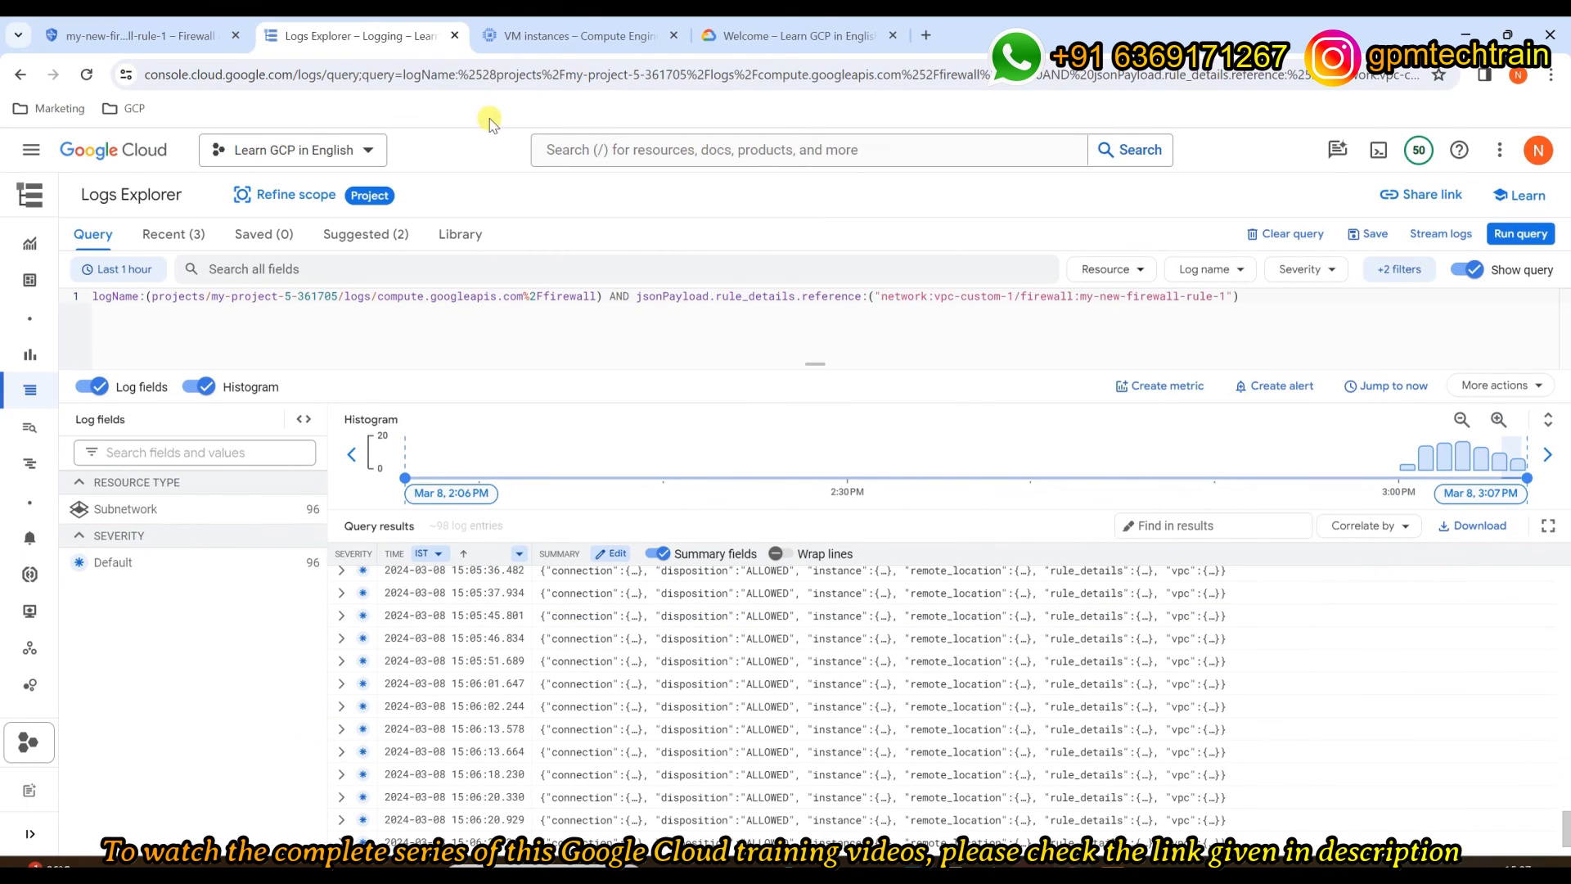
left_click(455, 36)
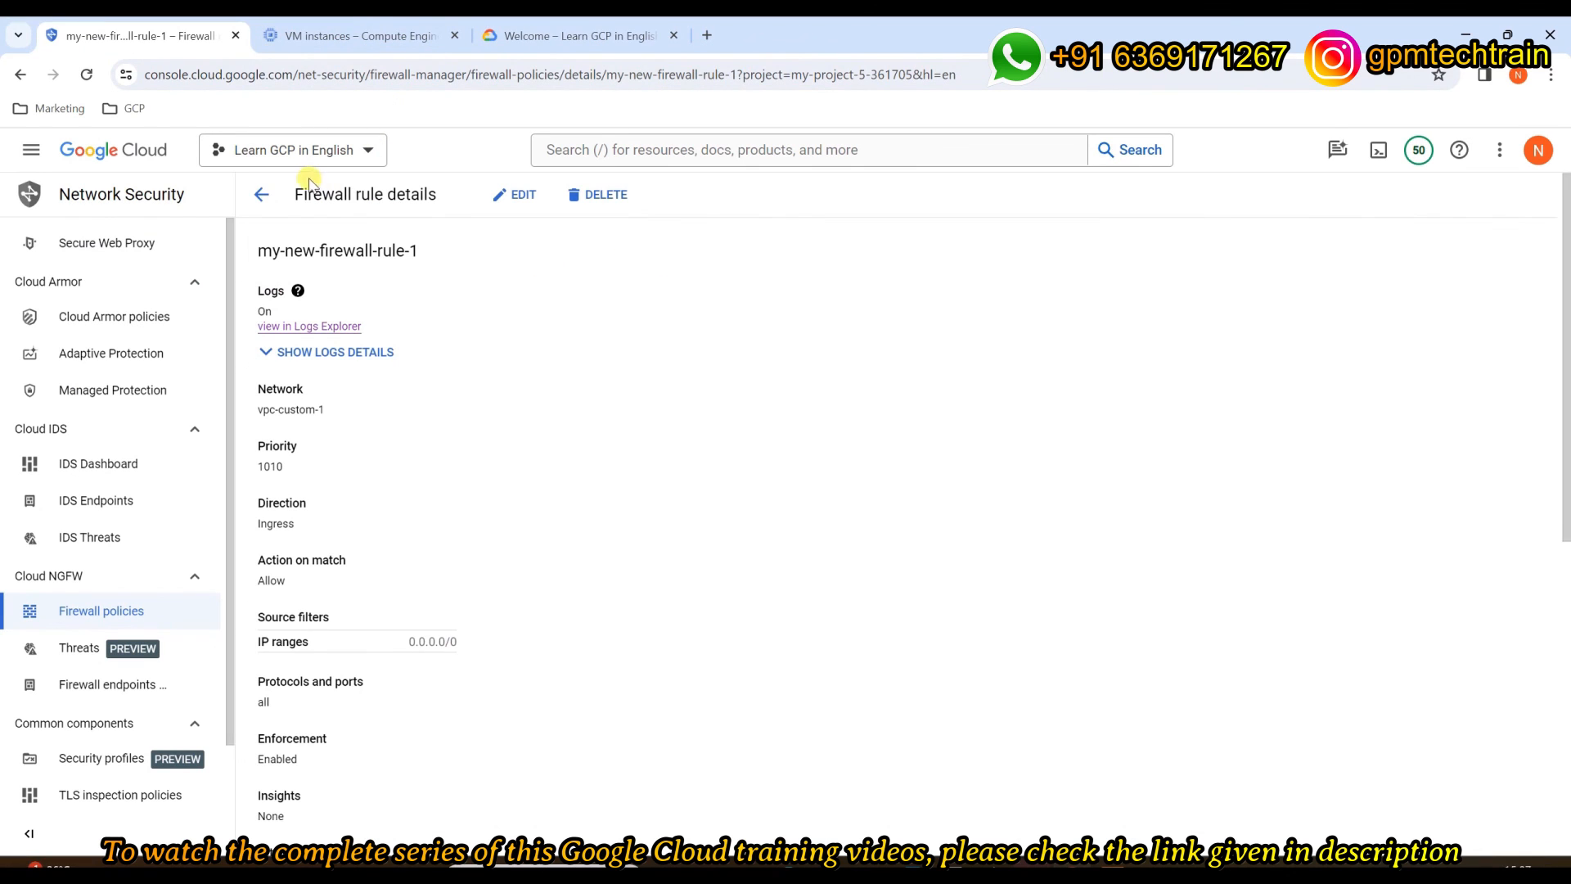
left_click(261, 194)
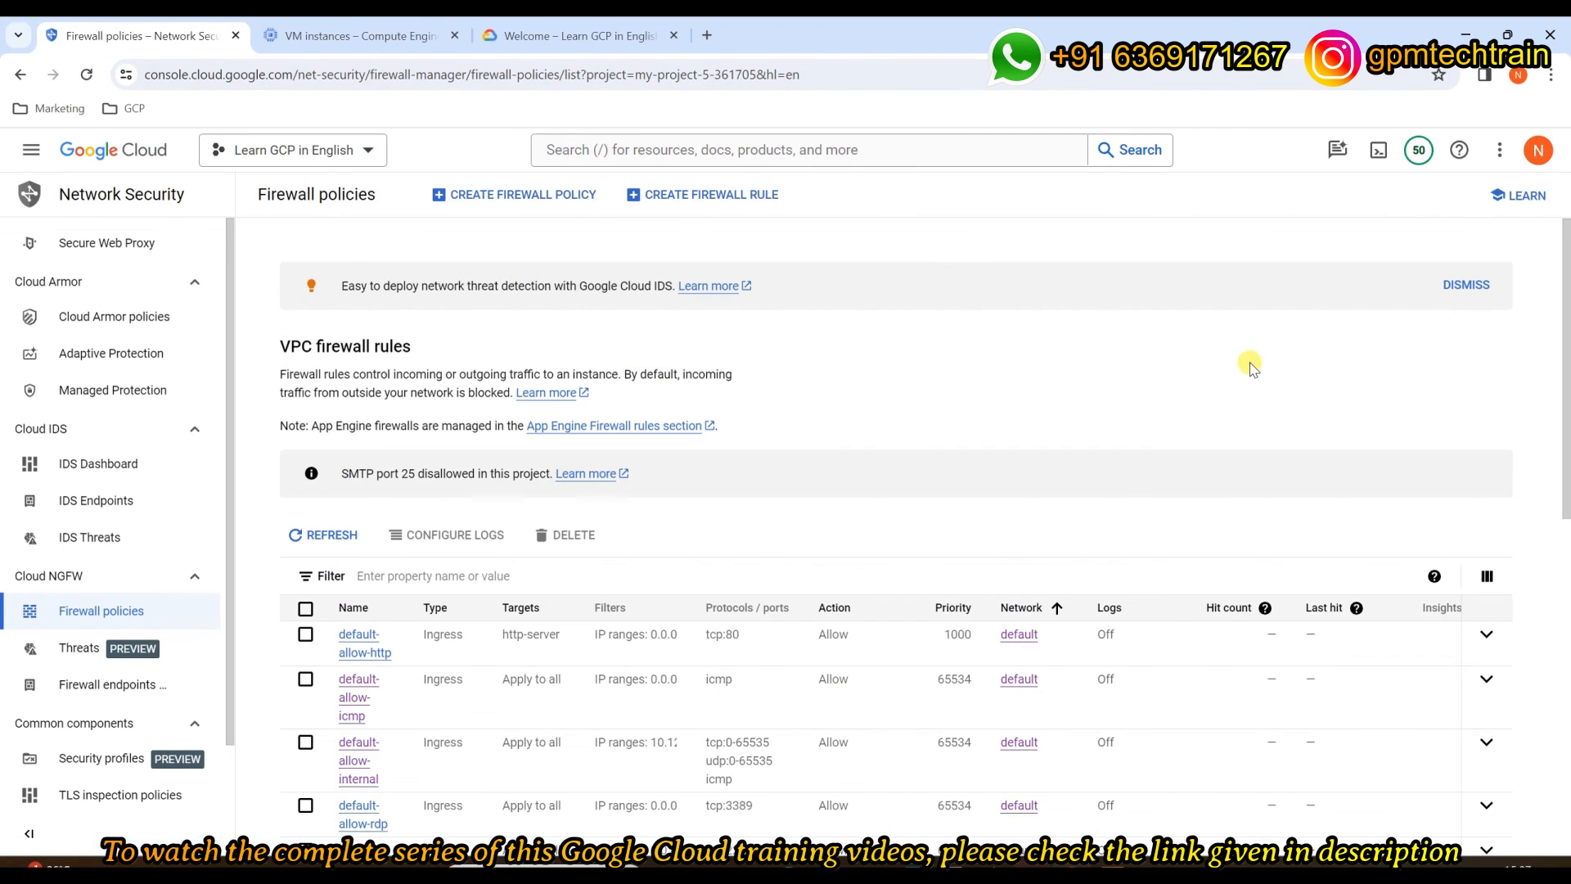